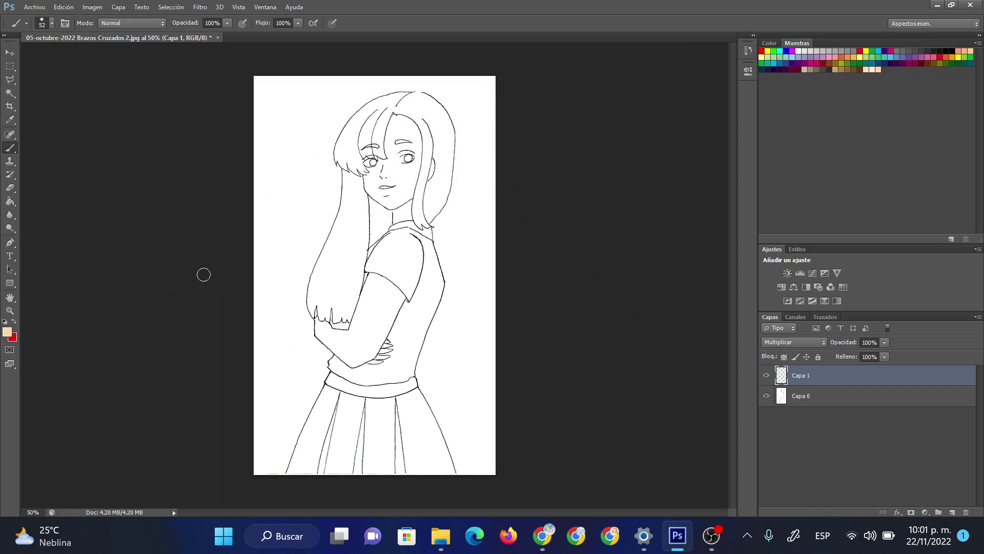
Step: Zoom in on the crossed arms and paint a first peach patch on the forearm
left_click(6, 313)
left_click(352, 377)
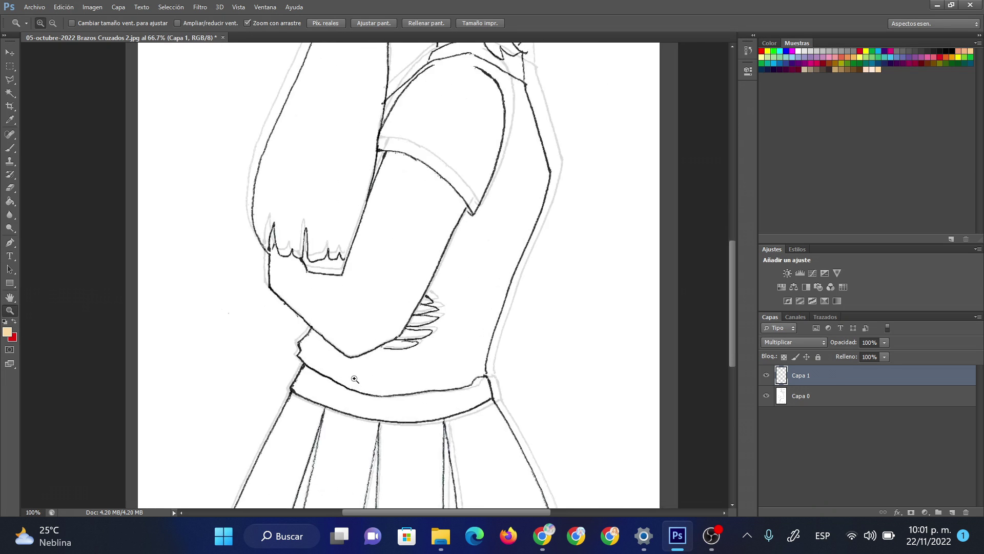
right_click(333, 245)
left_click(367, 330)
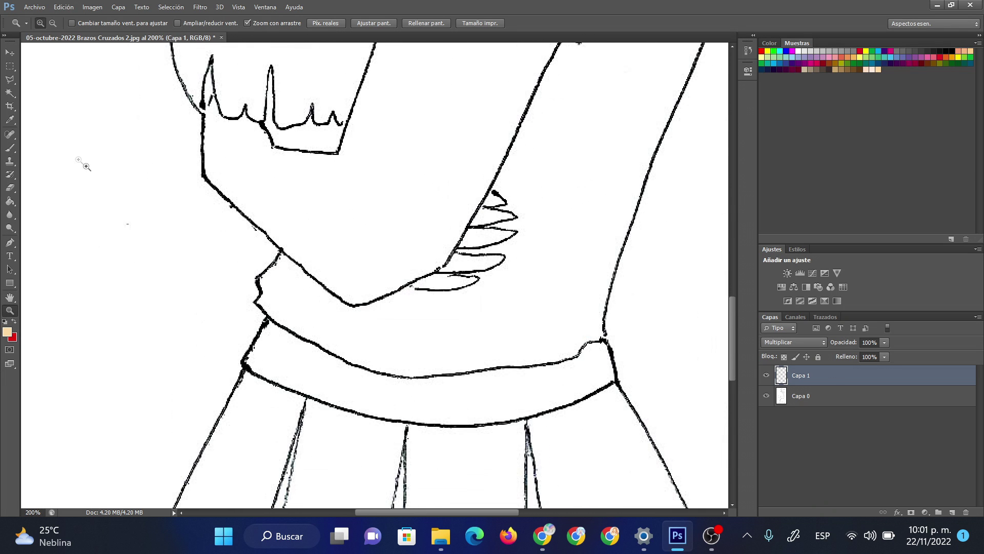
left_click(10, 148)
left_click_drag(308, 226, 341, 219)
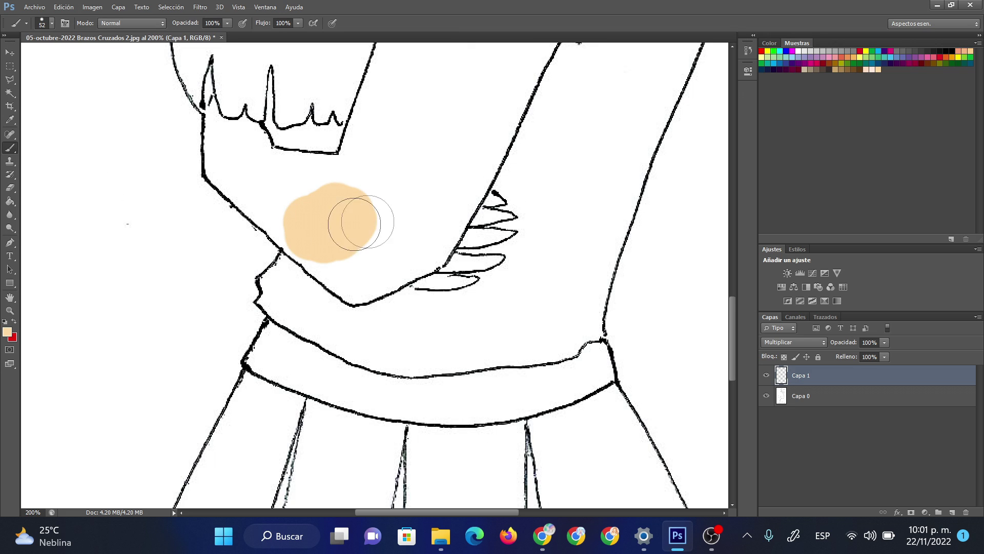
Step: Lower Capa 1's opacity to 45%, paint peach up the forearm, and enlarge the brush to 60 px
left_click(884, 342)
left_click_drag(857, 354, 856, 353)
mouse_move(419, 163)
left_mouse_down()
mouse_move(361, 171)
mouse_move(385, 101)
mouse_move(477, 99)
mouse_move(442, 103)
mouse_move(451, 180)
left_mouse_up()
right_click(457, 181)
left_click_drag(490, 207, 494, 208)
Step: Extend the peach toward the hand and down the arm edge, then shrink the brush to 9 px
mouse_move(451, 136)
left_mouse_down()
mouse_move(385, 231)
mouse_move(429, 231)
mouse_move(447, 212)
mouse_move(483, 109)
mouse_move(391, 164)
mouse_move(282, 188)
mouse_move(286, 209)
mouse_move(356, 270)
mouse_move(391, 248)
left_mouse_up()
right_click(252, 141)
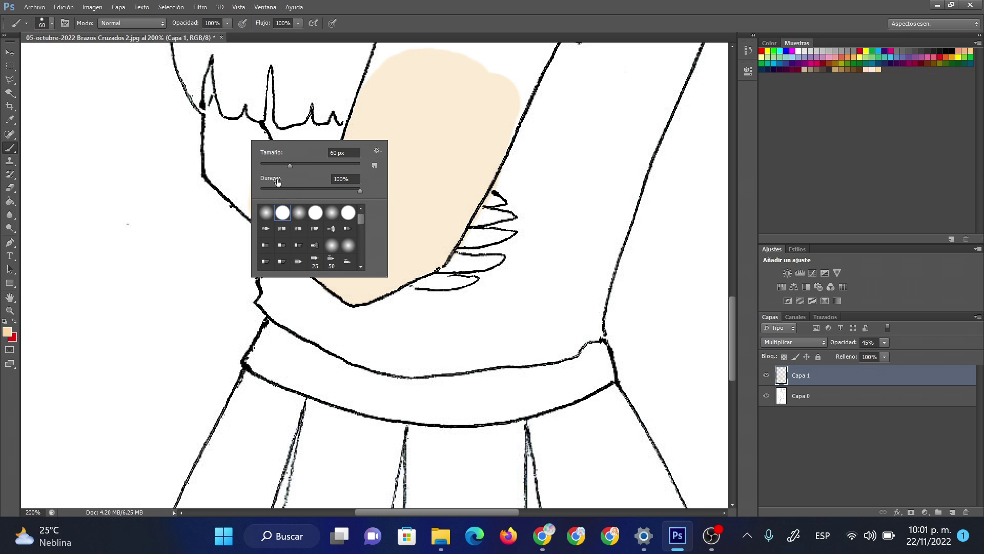
mouse_move(216, 123)
left_mouse_down()
mouse_move(215, 165)
mouse_move(242, 201)
mouse_move(228, 167)
mouse_move(235, 128)
mouse_move(278, 164)
left_mouse_up()
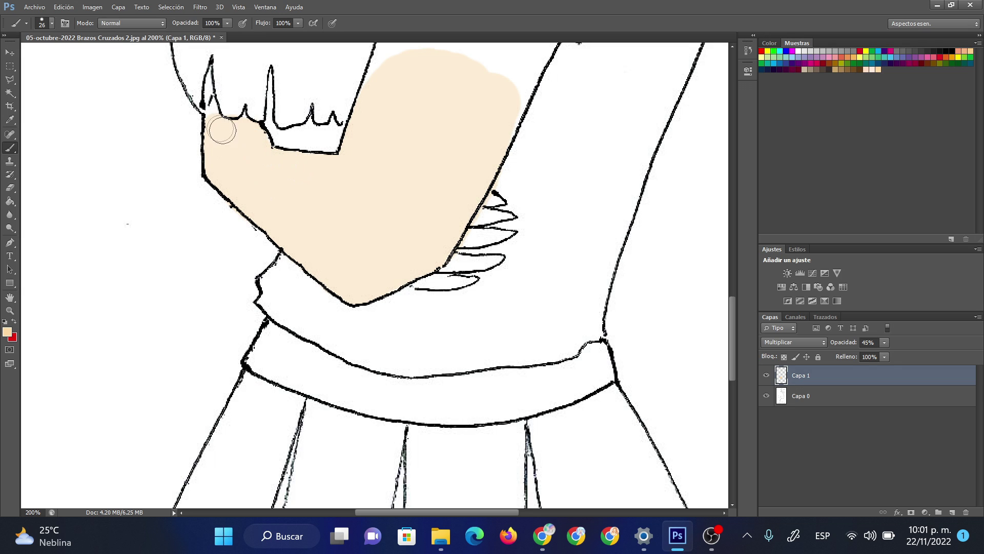
right_click(235, 139)
left_click_drag(251, 162, 245, 162)
left_click(212, 105)
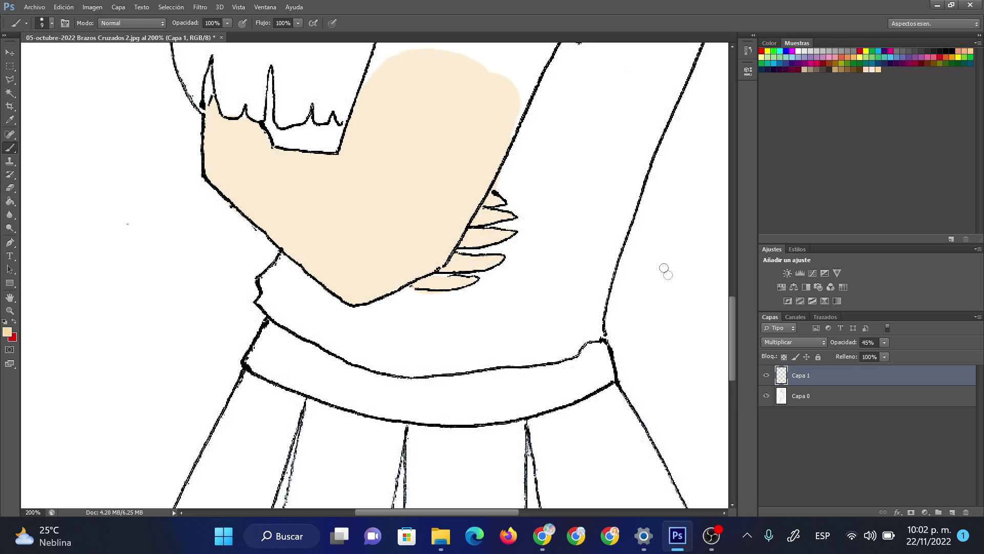
left_click_drag(733, 331, 734, 280)
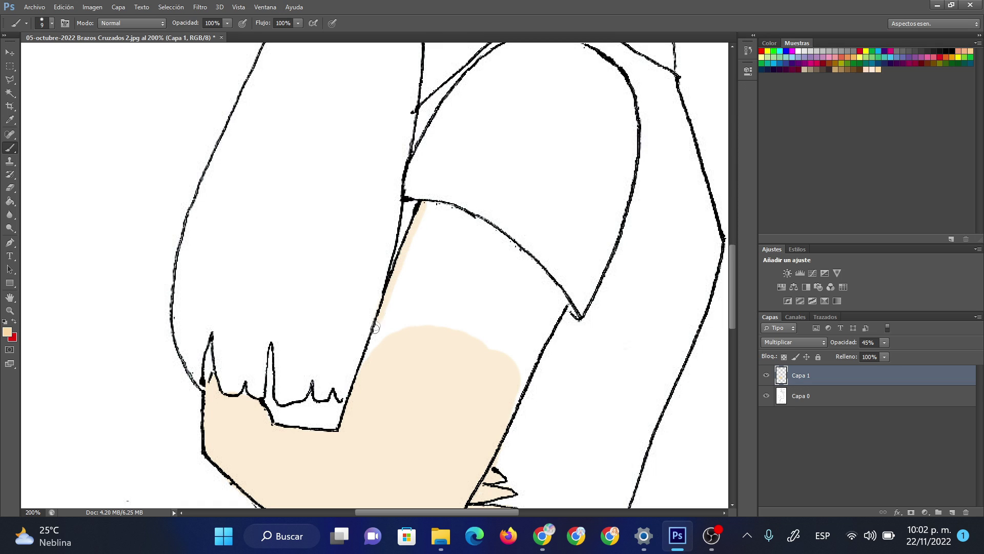
Step: Paint peach along the sleeve with a 16 px brush, then fill the upper arm at 36 px
right_click(446, 273)
type("16")
key("Return")
mouse_move(443, 211)
left_mouse_down()
mouse_move(468, 213)
mouse_move(502, 237)
mouse_move(556, 295)
mouse_move(512, 398)
left_mouse_up()
right_click(484, 329)
left_click_drag(507, 340, 513, 341)
mouse_move(457, 270)
left_mouse_down()
mouse_move(428, 219)
mouse_move(382, 346)
mouse_move(420, 260)
mouse_move(493, 255)
mouse_move(514, 355)
mouse_move(539, 294)
mouse_move(417, 329)
mouse_move(483, 307)
mouse_move(506, 347)
left_mouse_up()
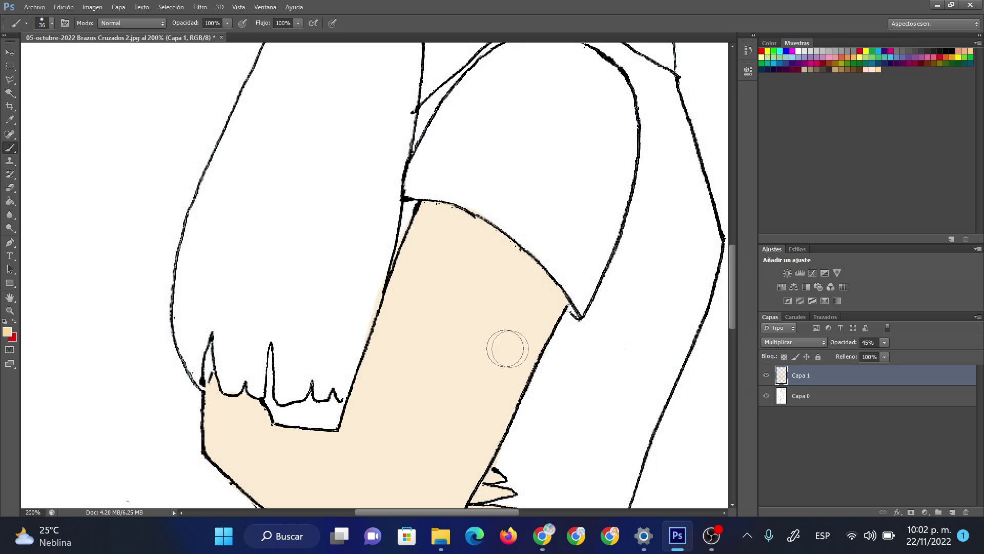
Step: Erase peach spilling outside the forearm outline with a 28 px eraser
left_click(10, 187)
right_click(375, 261)
type("28")
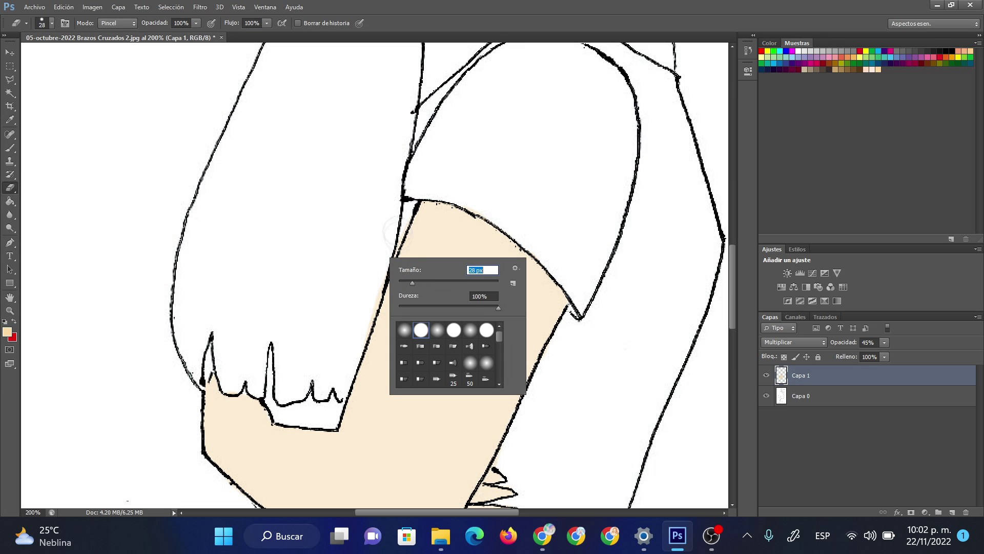
key("Return")
left_click_drag(380, 258, 345, 354)
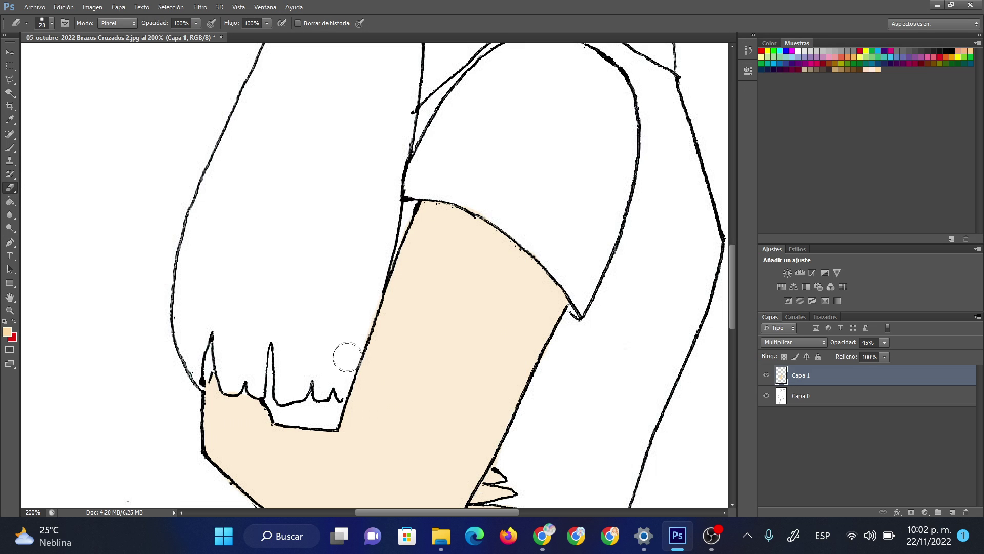
left_click_drag(733, 308, 731, 226)
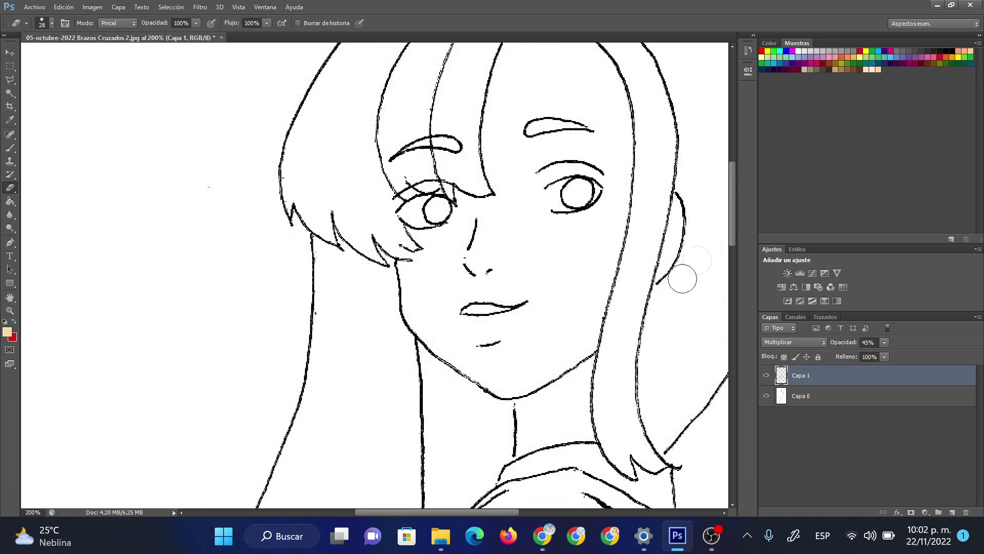
Step: Paint peach on the chin below the mouth and shrink the brush to 7 px
left_click_drag(490, 512, 519, 513)
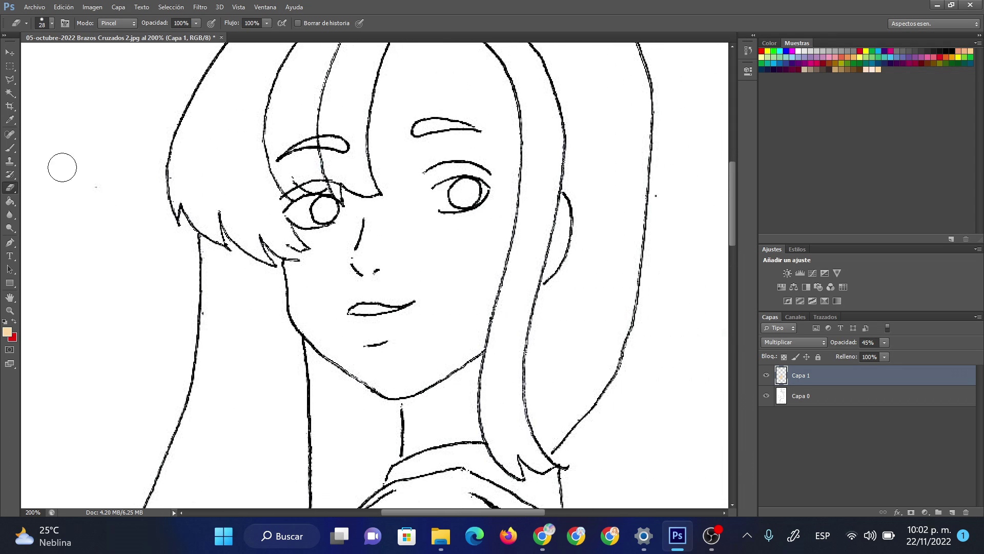
left_click(9, 149)
mouse_move(430, 336)
left_mouse_down()
mouse_move(402, 340)
mouse_move(384, 330)
mouse_move(476, 294)
mouse_move(454, 417)
mouse_move(450, 358)
mouse_move(362, 347)
mouse_move(330, 319)
mouse_move(363, 329)
mouse_move(325, 314)
mouse_move(305, 279)
mouse_move(314, 321)
mouse_move(385, 376)
mouse_move(433, 370)
left_mouse_up()
right_click(455, 379)
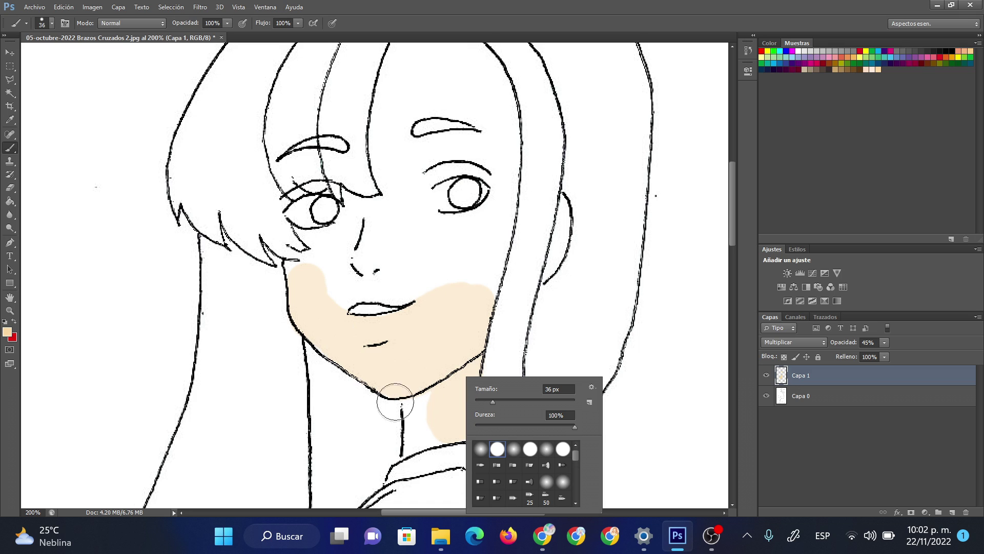
left_click(477, 401)
key("Return")
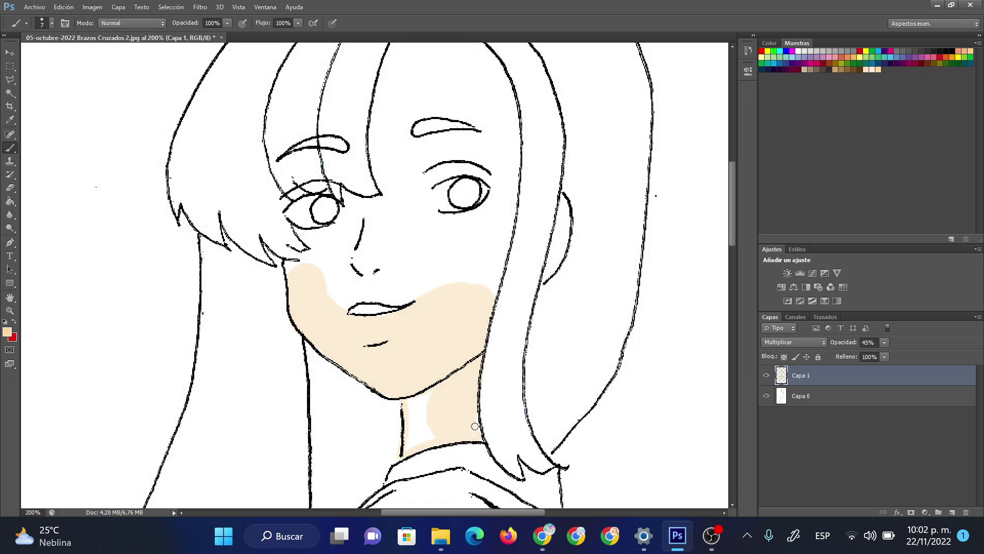
Step: Fill the white gap on the neck with a 20 px brush and erase a stray dab beside the face
right_click(459, 379)
mouse_move(464, 403)
left_mouse_down()
mouse_move(475, 403)
mouse_move(415, 440)
left_mouse_up()
key("Return")
right_click(547, 263)
key("Return")
left_click(266, 298)
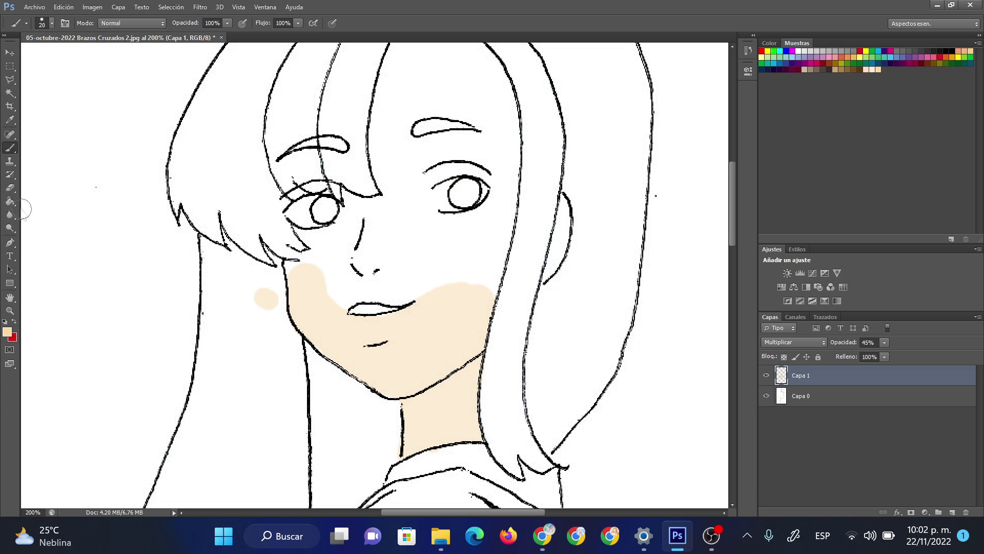
left_click(9, 187)
left_click_drag(246, 290, 268, 311)
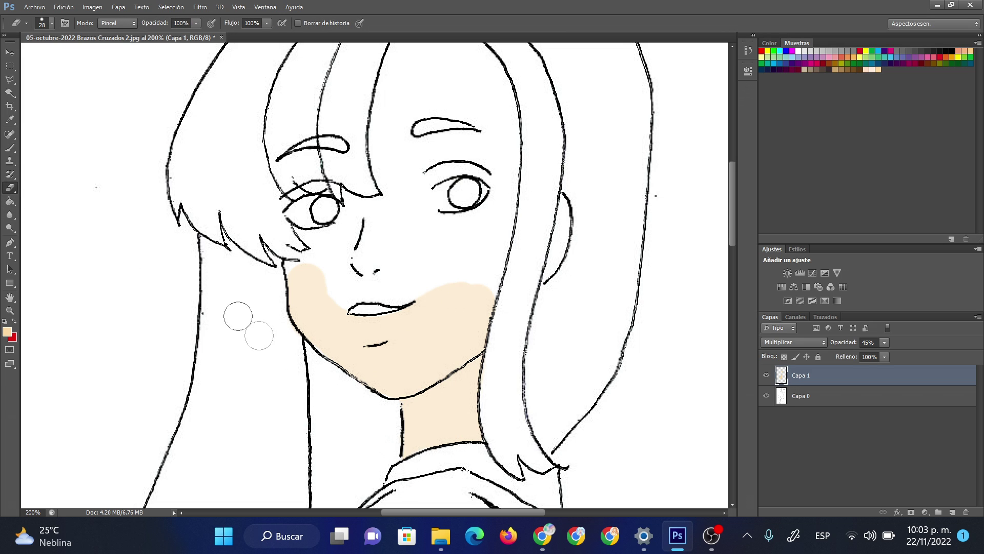
Step: Paint peach inside the ear with a 9 px brush
left_click(10, 149)
right_click(574, 238)
type("9")
key("Return")
left_click_drag(564, 197, 560, 227)
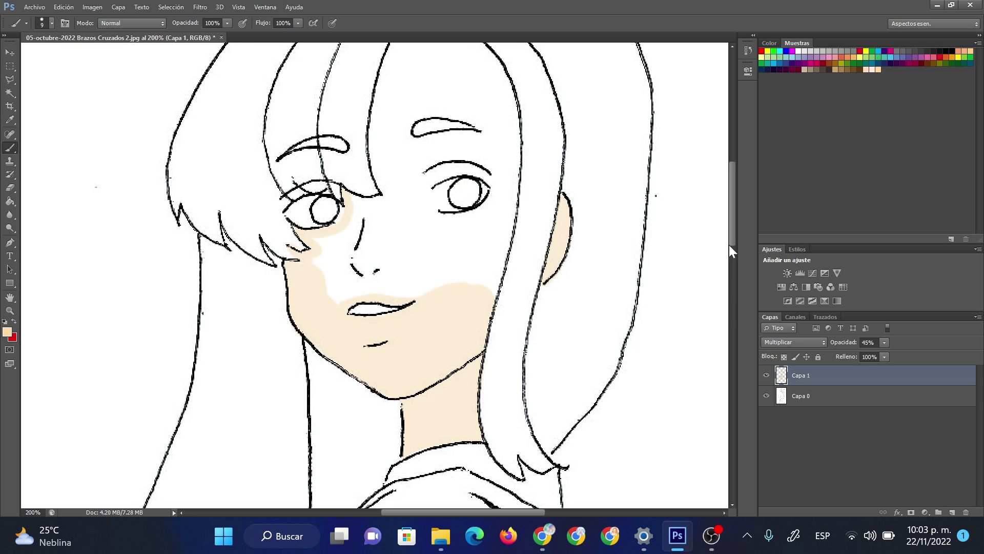
left_click_drag(729, 244, 728, 228)
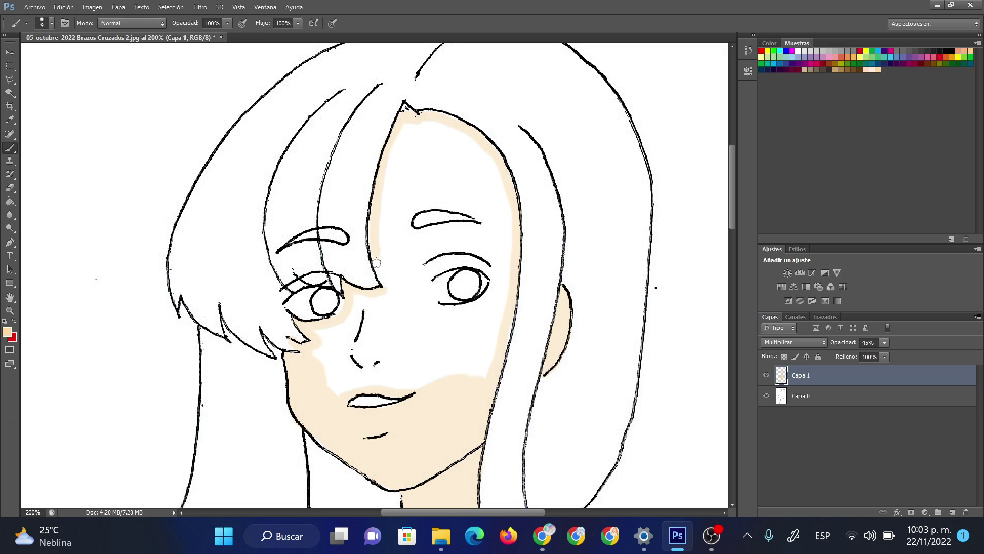
Step: Paint peach across the cheek and the rest of the face with a 31 px brush
right_click(396, 299)
left_click_drag(457, 338, 482, 337)
mouse_move(353, 329)
left_mouse_down()
mouse_move(319, 334)
mouse_move(330, 385)
mouse_move(397, 306)
mouse_move(368, 297)
mouse_move(369, 323)
mouse_move(425, 341)
mouse_move(436, 363)
mouse_move(438, 319)
mouse_move(407, 303)
mouse_move(442, 318)
mouse_move(476, 314)
mouse_move(505, 294)
mouse_move(501, 265)
mouse_move(479, 246)
mouse_move(441, 245)
mouse_move(416, 276)
mouse_move(414, 301)
mouse_move(466, 334)
mouse_move(483, 395)
mouse_move(395, 279)
mouse_move(385, 222)
mouse_move(404, 149)
mouse_move(435, 132)
mouse_move(507, 216)
mouse_move(501, 231)
mouse_move(488, 202)
mouse_move(424, 194)
mouse_move(393, 211)
mouse_move(397, 237)
mouse_move(492, 235)
mouse_move(446, 239)
mouse_move(403, 205)
mouse_move(426, 158)
mouse_move(461, 175)
mouse_move(395, 198)
left_mouse_up()
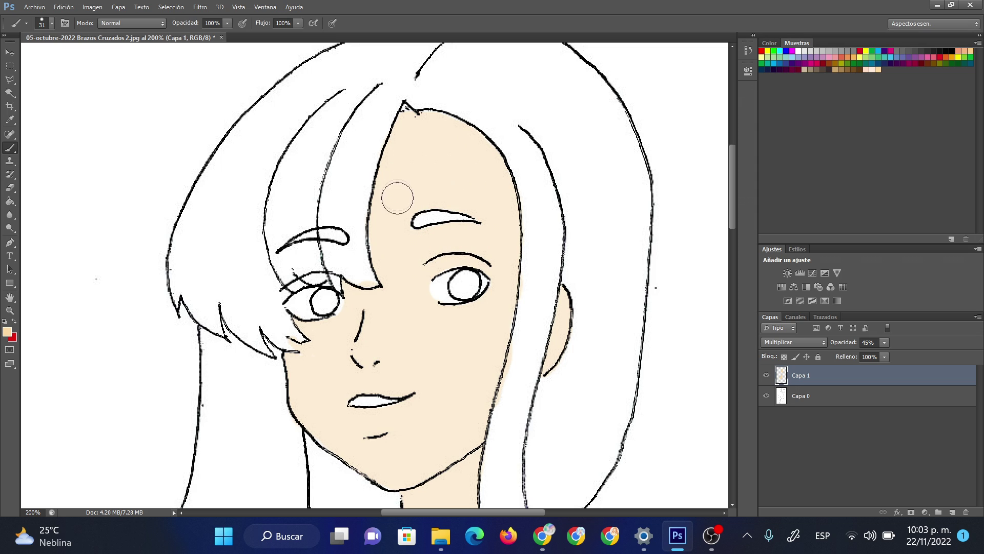
left_click(10, 187)
right_click(386, 277)
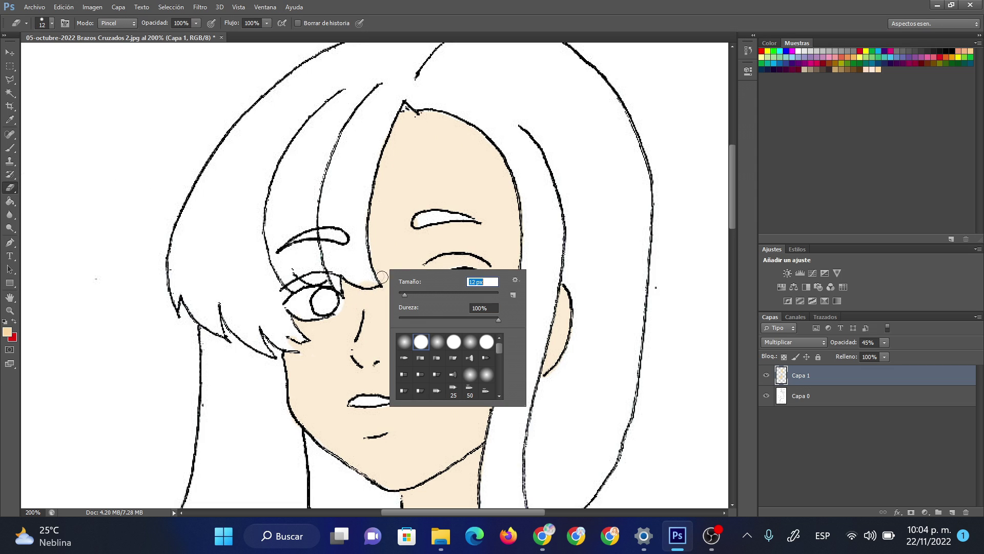
left_click(362, 281)
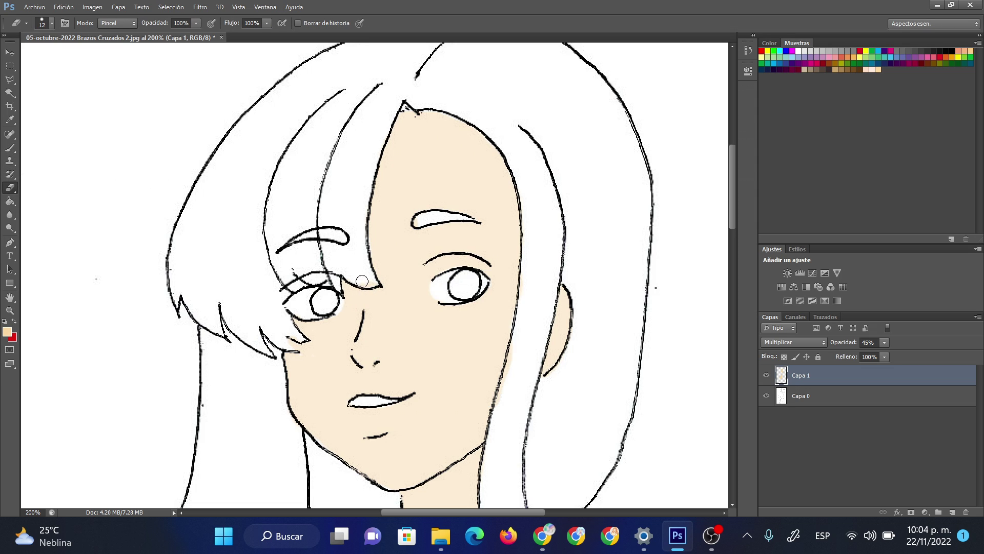
Step: Zoom out to the whole face, tidy edges with a 28 px eraser, and add a new empty layer
left_click(10, 311)
right_click(464, 263)
left_click(516, 354)
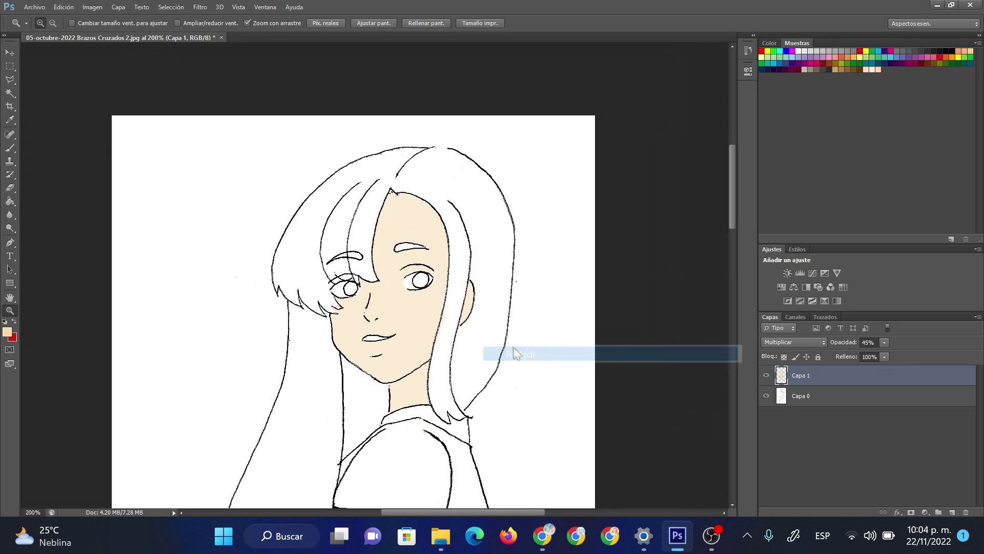
left_click(10, 188)
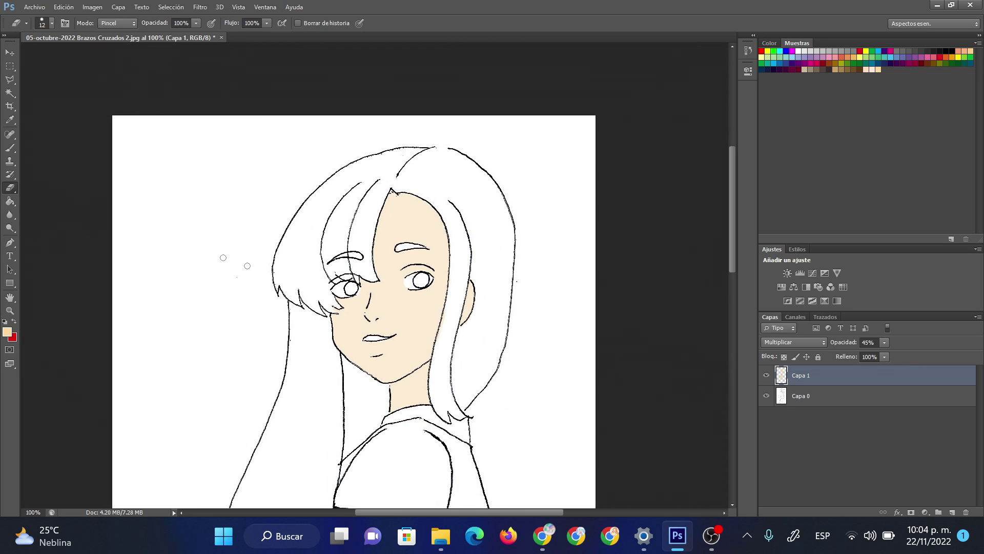
right_click(472, 314)
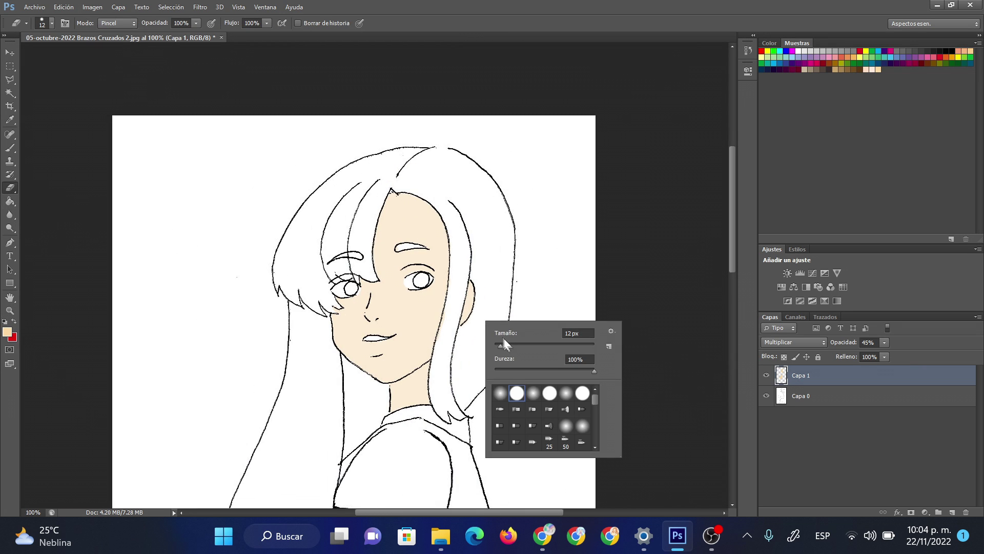
left_click(458, 276)
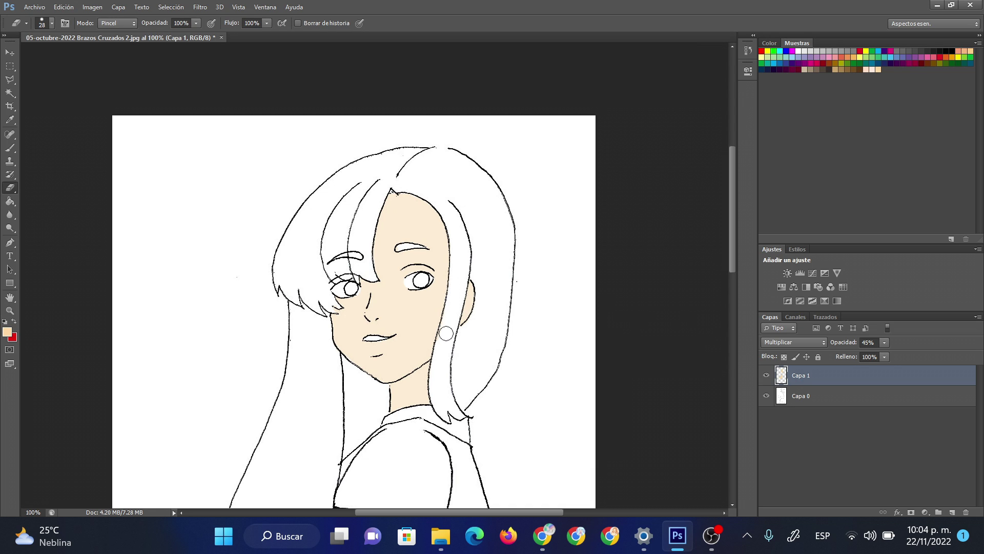
mouse_move(731, 241)
left_mouse_down()
mouse_move(742, 303)
mouse_move(742, 276)
left_mouse_up()
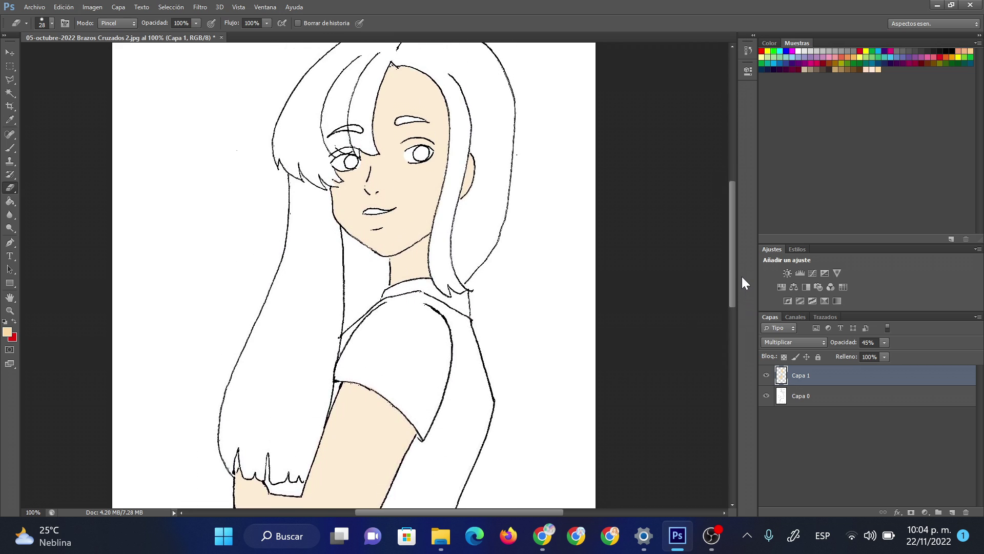
left_click(952, 512)
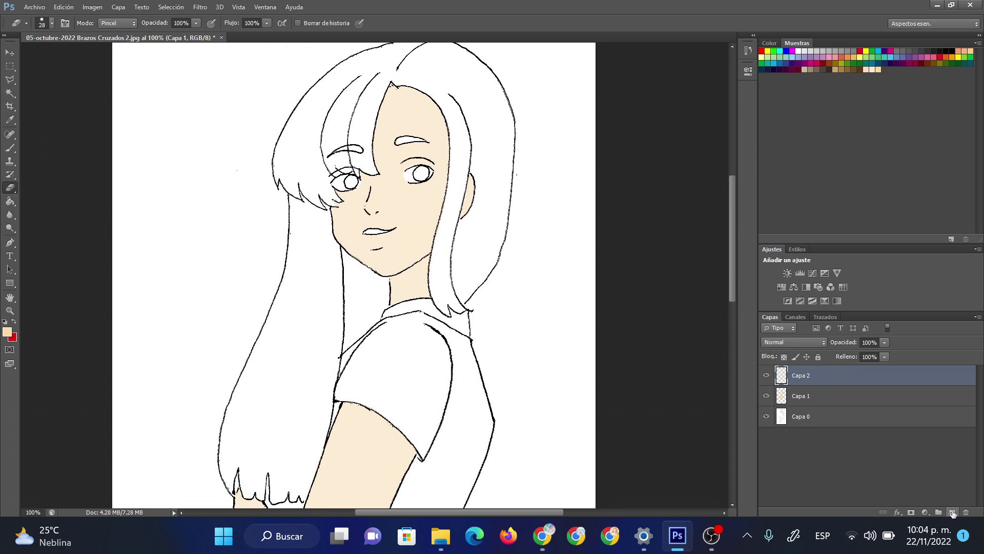
Step: Set the new layer to Multiply blending and zoom the face to 200%
left_click(822, 343)
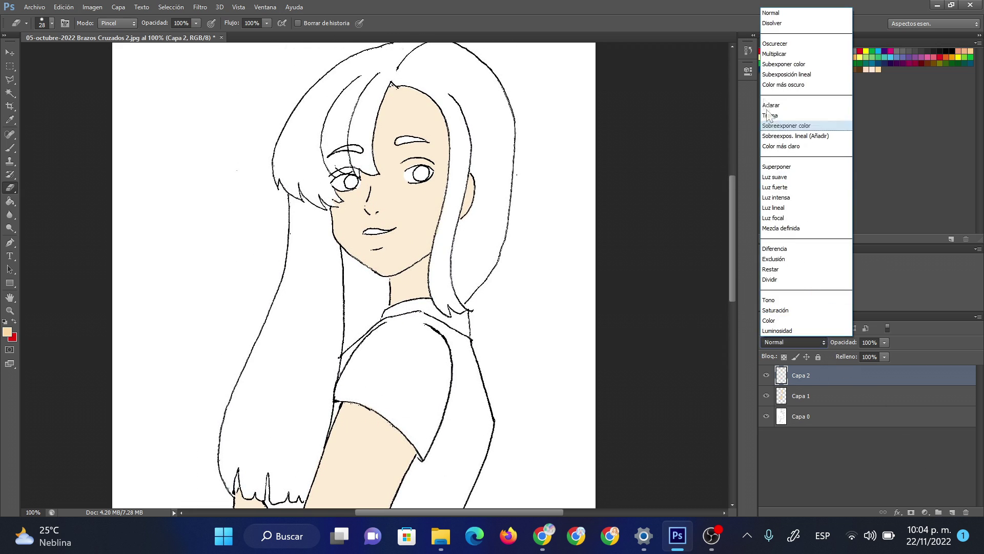
left_click(764, 46)
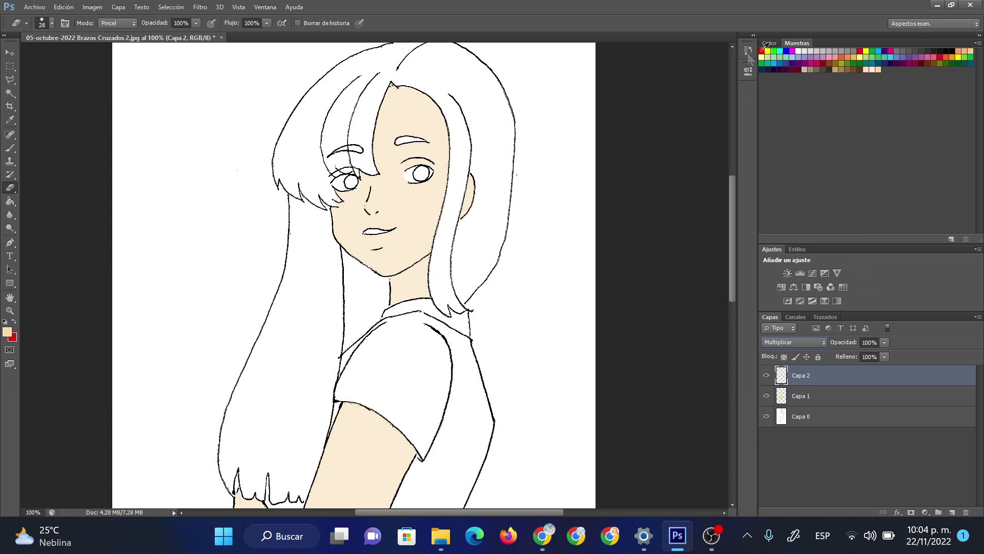
left_click(9, 310)
left_click(435, 283)
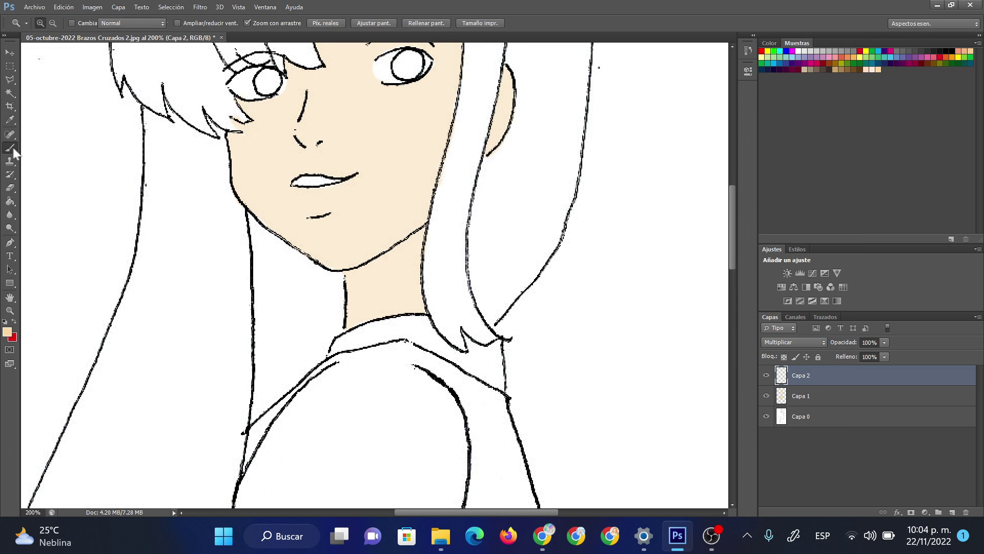
Step: Paint darker peach shading on the neck under the chin at 13 px, then drop the brush to 5 px
left_click(10, 148)
right_click(421, 277)
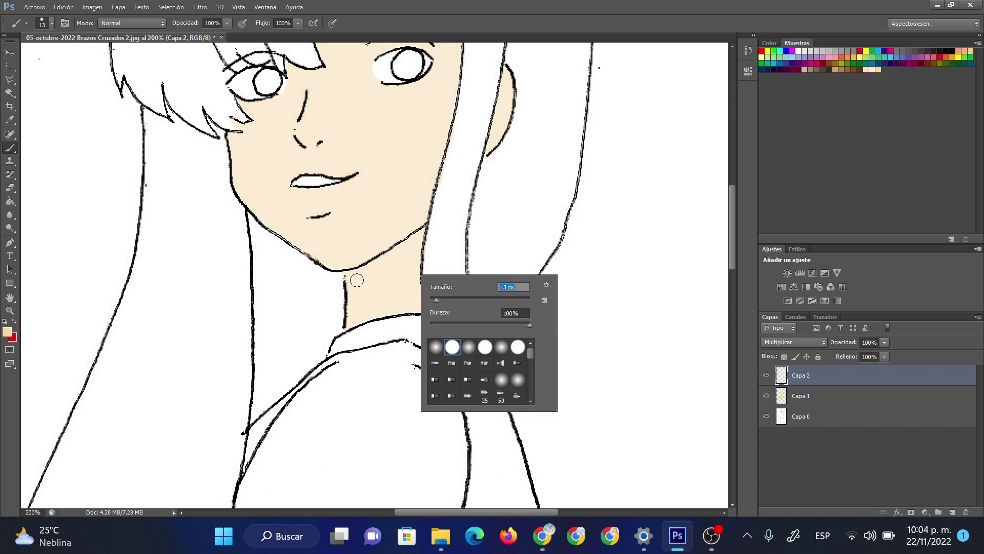
left_click_drag(358, 280, 402, 250)
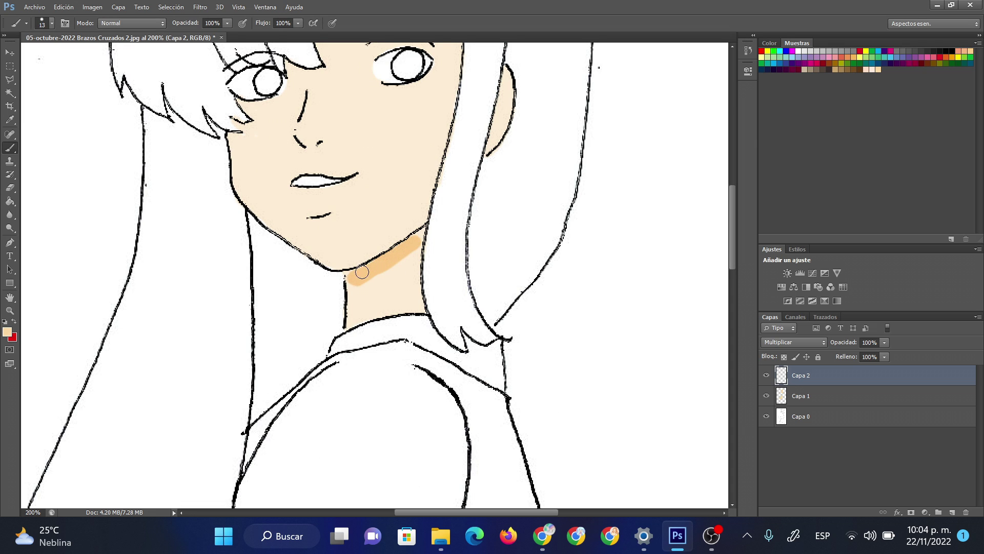
left_click_drag(349, 291, 412, 257)
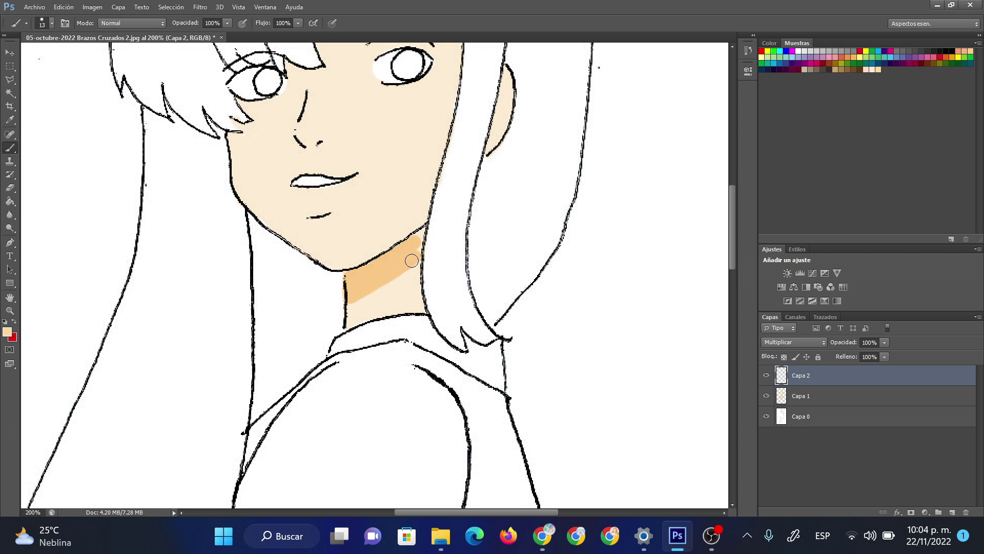
right_click(420, 254)
type("5")
key("Return")
left_click_drag(733, 241, 733, 219)
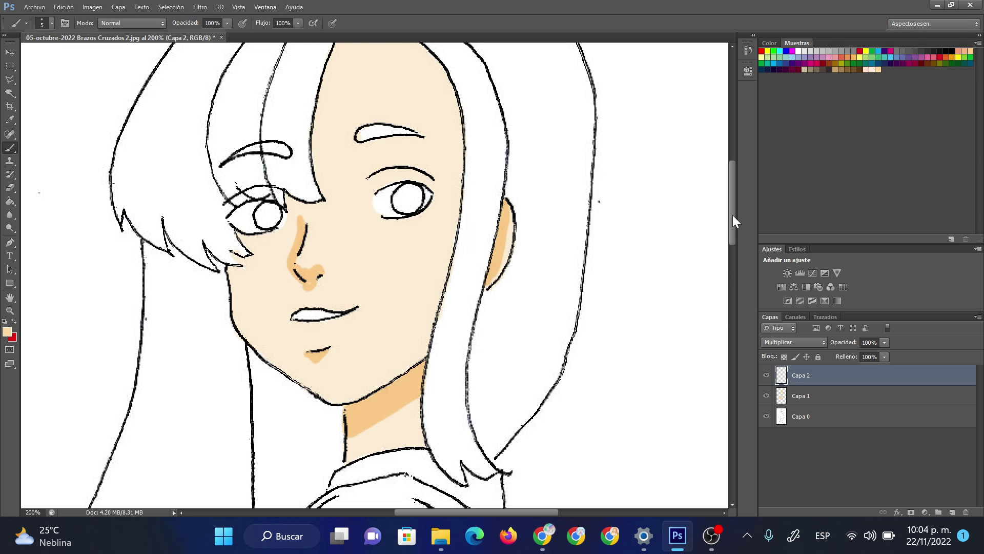
scroll(630, 208, "up", 3)
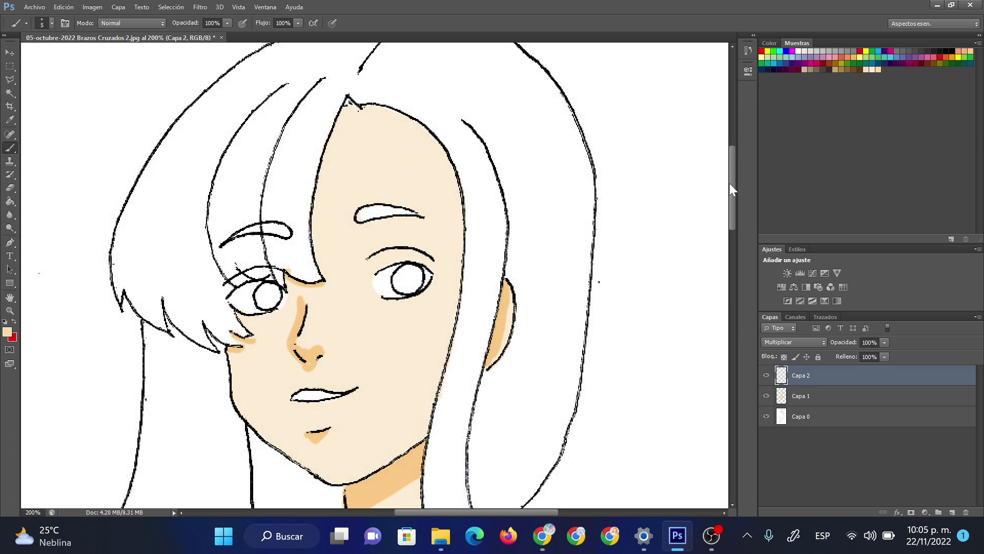
Step: Erase stray skin colour from the hairline tip
scroll(609, 167, "up", 3)
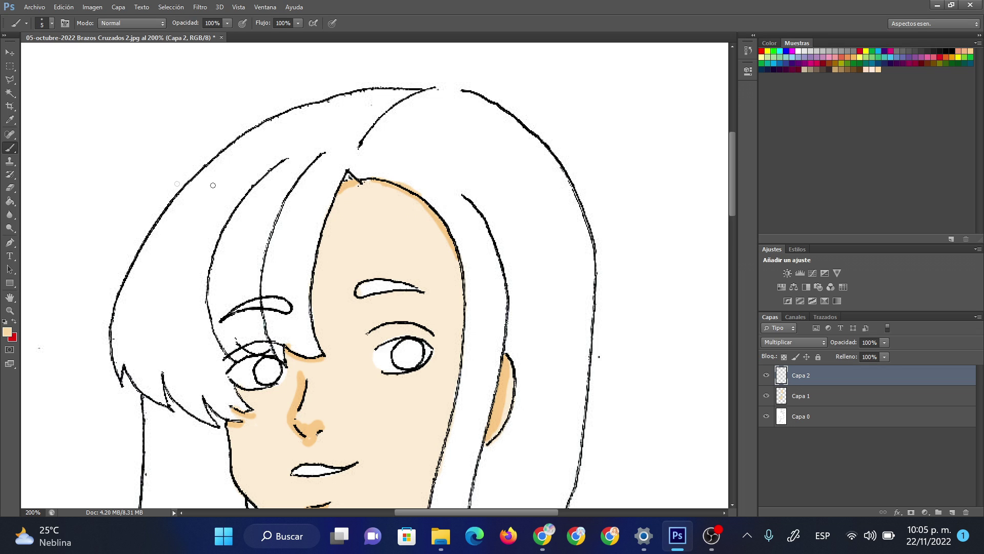
left_click(10, 187)
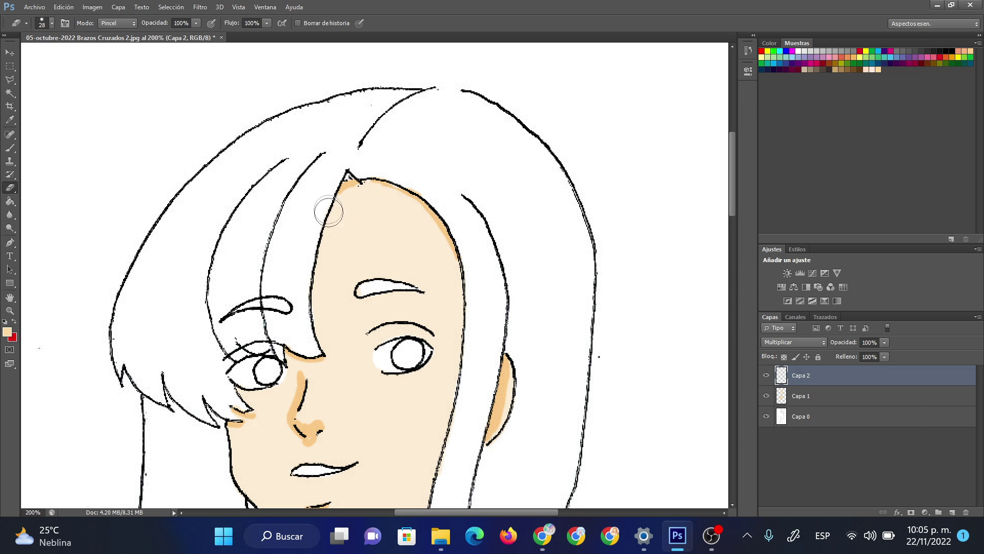
mouse_move(351, 186)
left_mouse_down()
mouse_move(347, 197)
mouse_move(452, 239)
left_mouse_up()
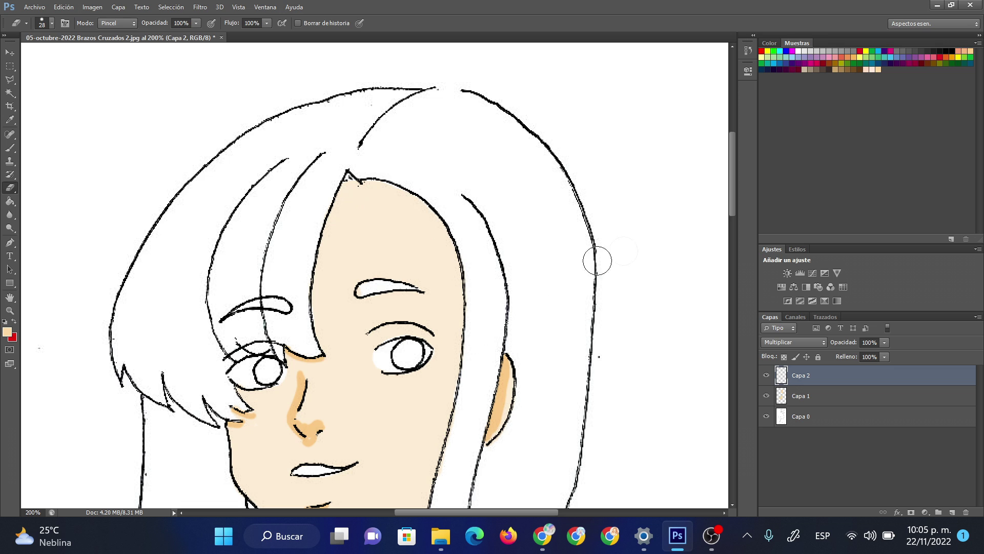
scroll(737, 194, "down", 4)
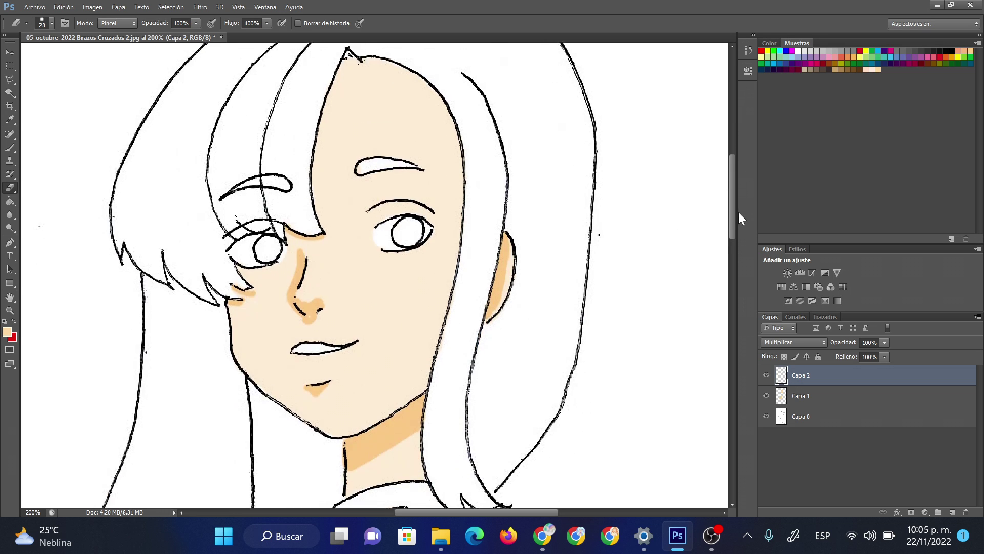
scroll(737, 209, "down", 1)
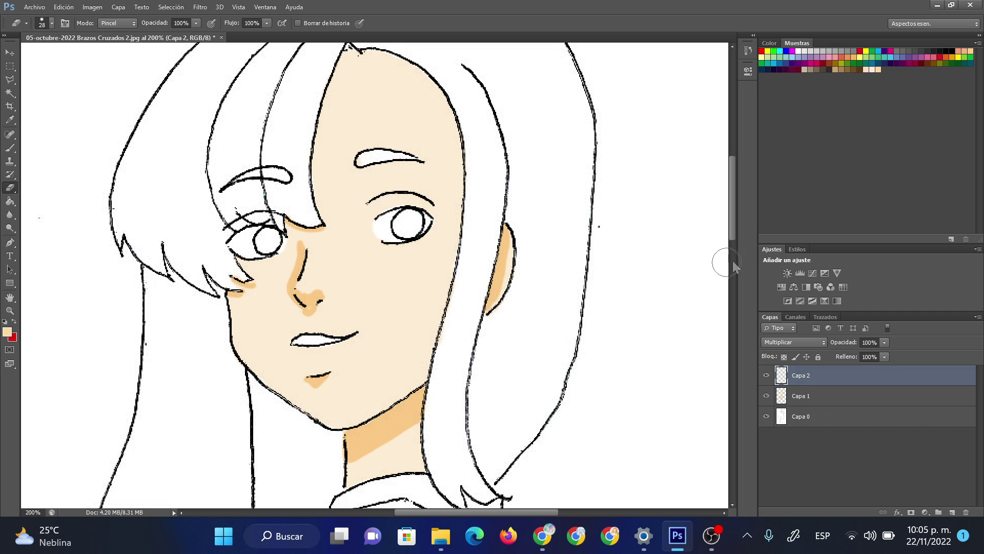
scroll(734, 216, "up", 3)
scroll(734, 205, "down", 1)
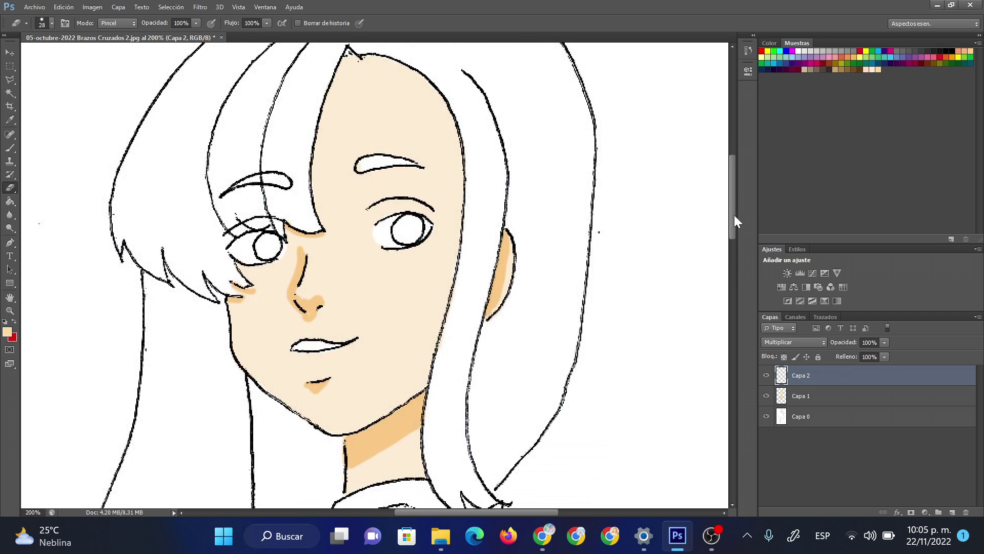
scroll(736, 225, "down", 4)
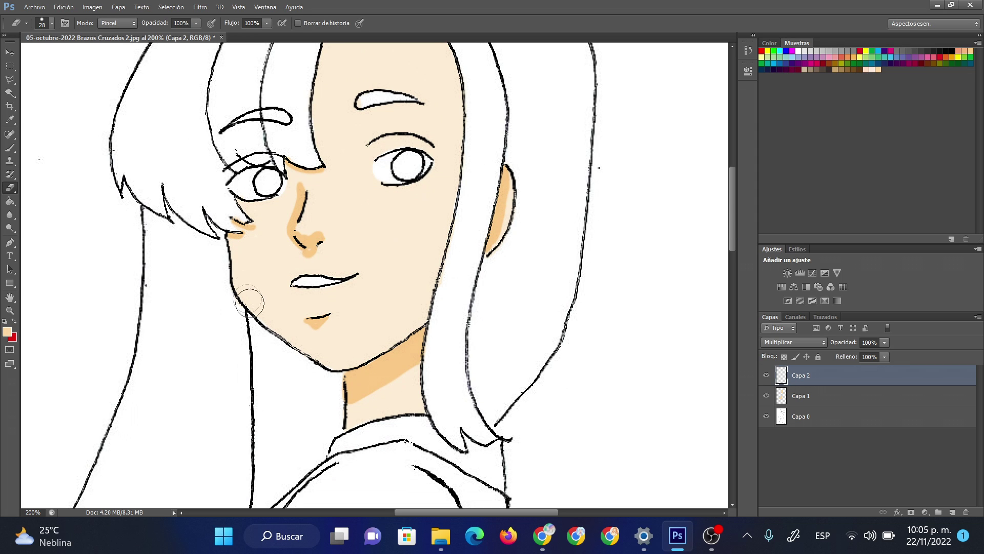
Step: Shade along the left cheek edge and jawline with a 10 px brush
left_click(12, 146)
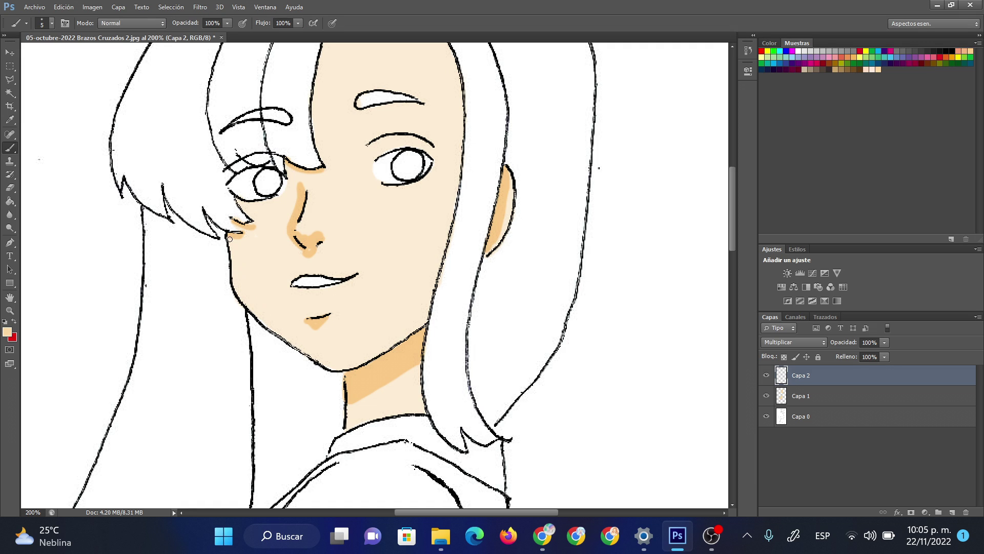
right_click(269, 309)
left_click_drag(281, 331, 282, 331)
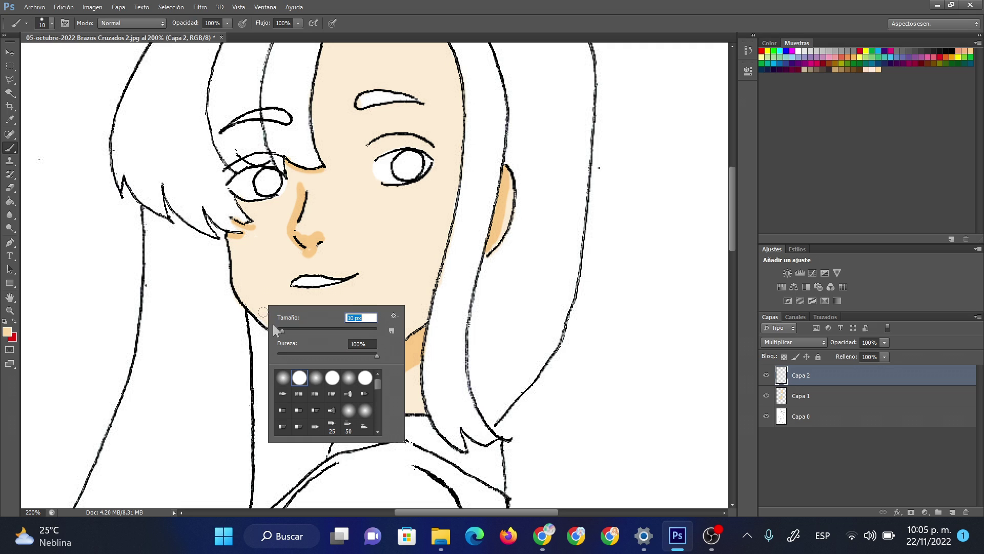
mouse_move(231, 235)
left_mouse_down()
mouse_move(249, 302)
mouse_move(310, 358)
mouse_move(338, 366)
left_mouse_up()
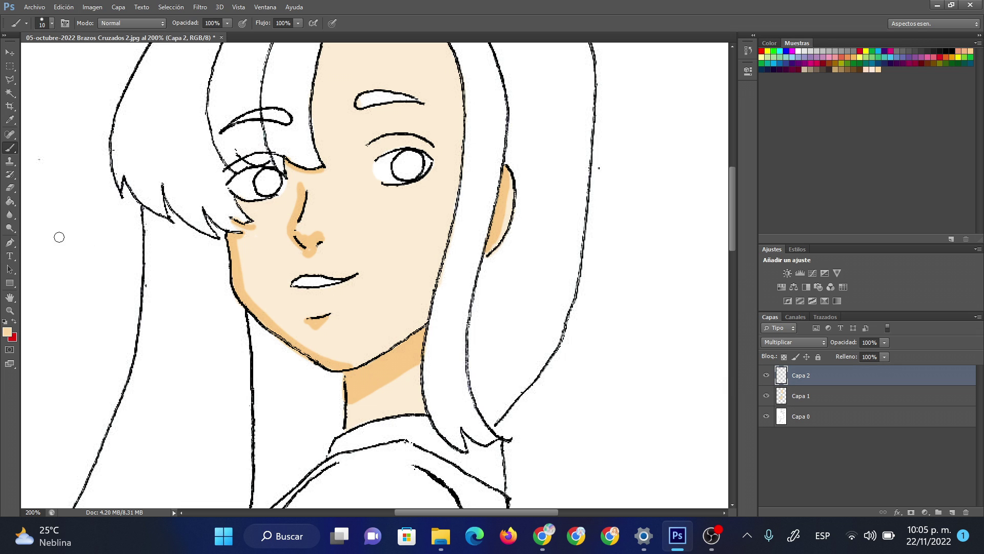
mouse_move(732, 229)
left_mouse_down()
mouse_move(742, 337)
mouse_move(750, 210)
mouse_move(751, 229)
mouse_move(752, 219)
left_mouse_up()
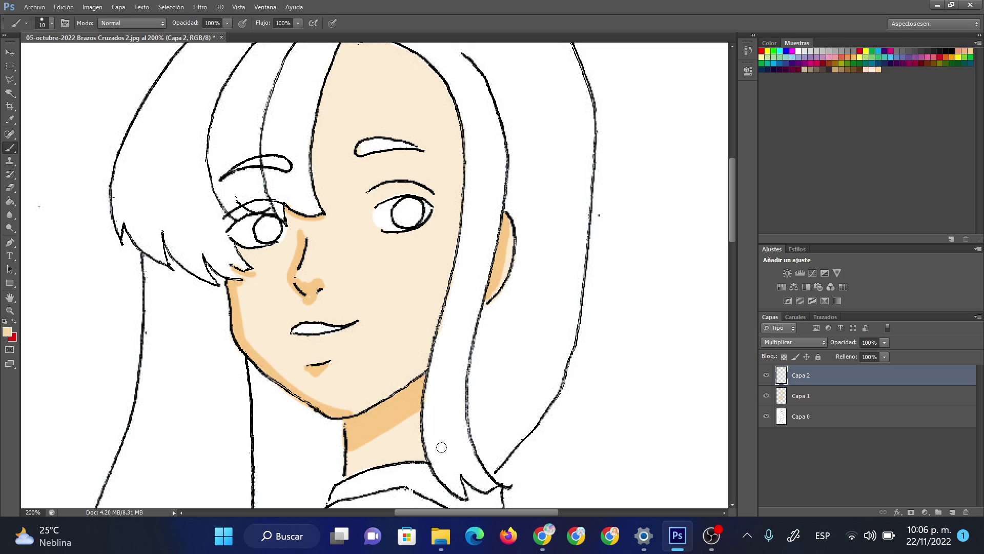
Step: Clean stray colour along the ear edge with the Eraser, then return to the Brush
left_click(10, 187)
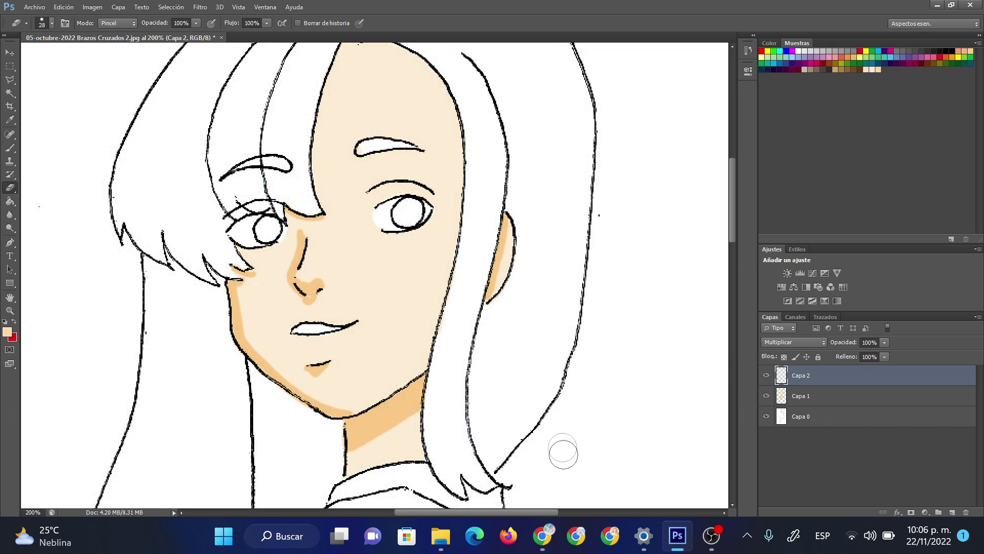
left_click_drag(734, 210, 733, 190)
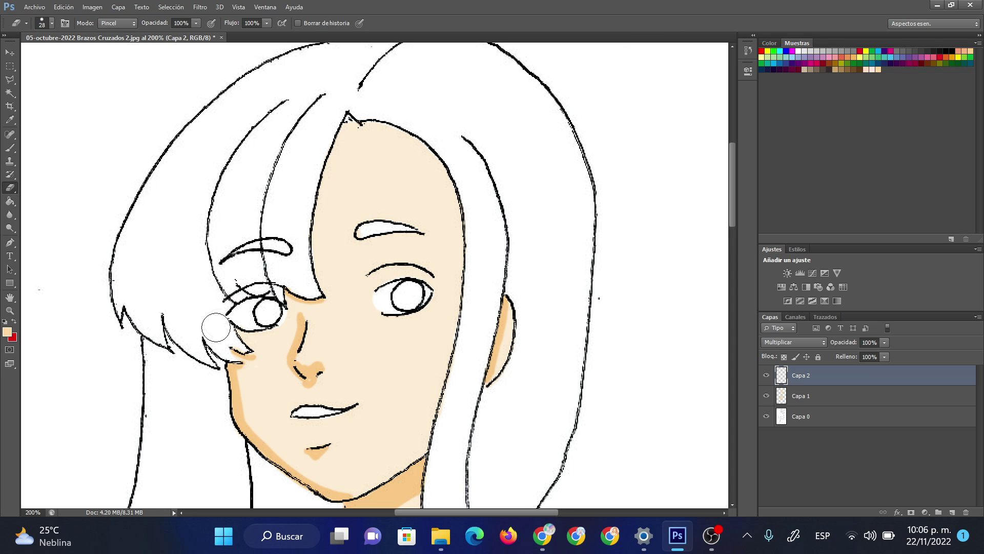
left_click_drag(732, 174, 737, 199)
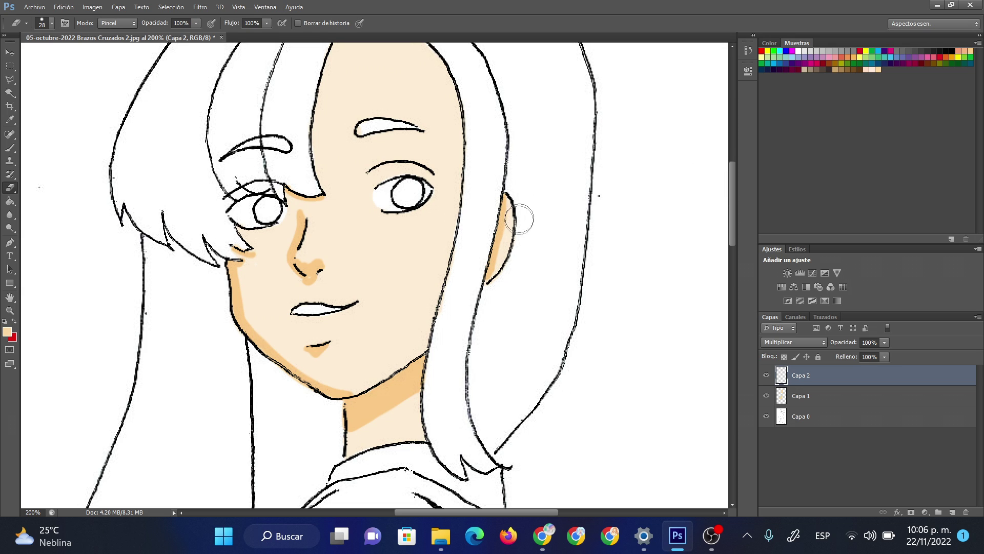
left_click_drag(510, 254, 521, 193)
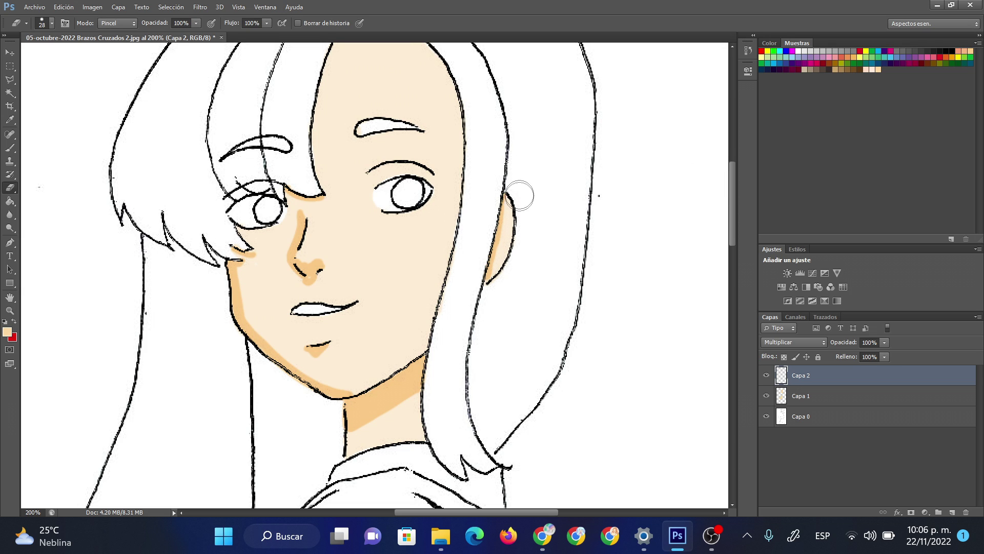
scroll(732, 215, "down", 2)
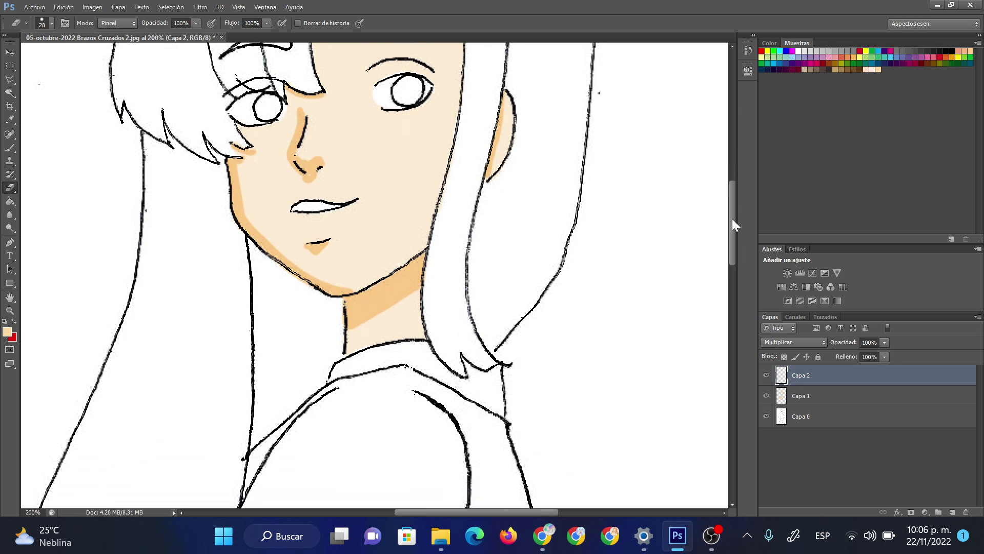
scroll(727, 191, "up", 5)
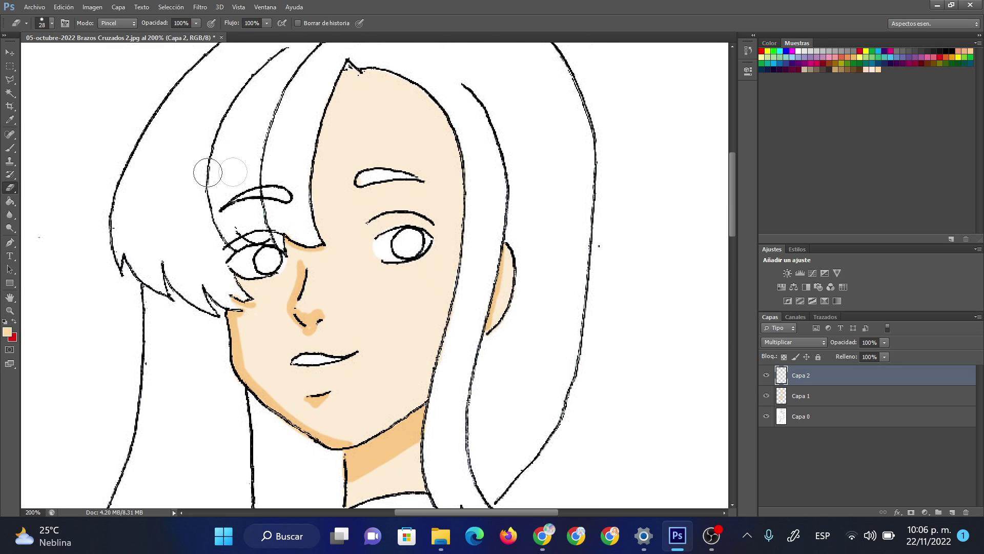
left_click(10, 147)
right_click(468, 213)
Step: Set the brush to 9 px and the eraser to 12 px, then return to the Brush
left_click_drag(484, 242, 482, 239)
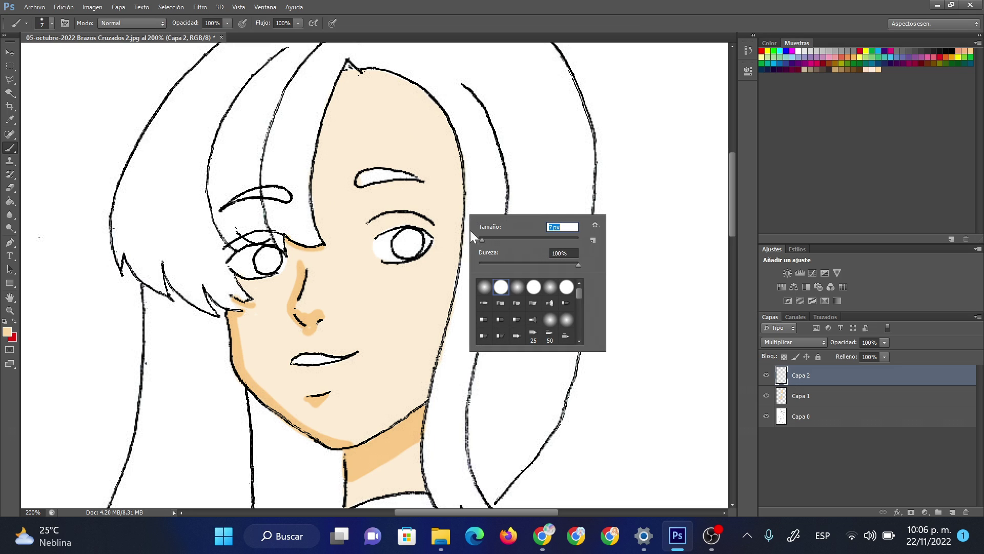
left_click(369, 219)
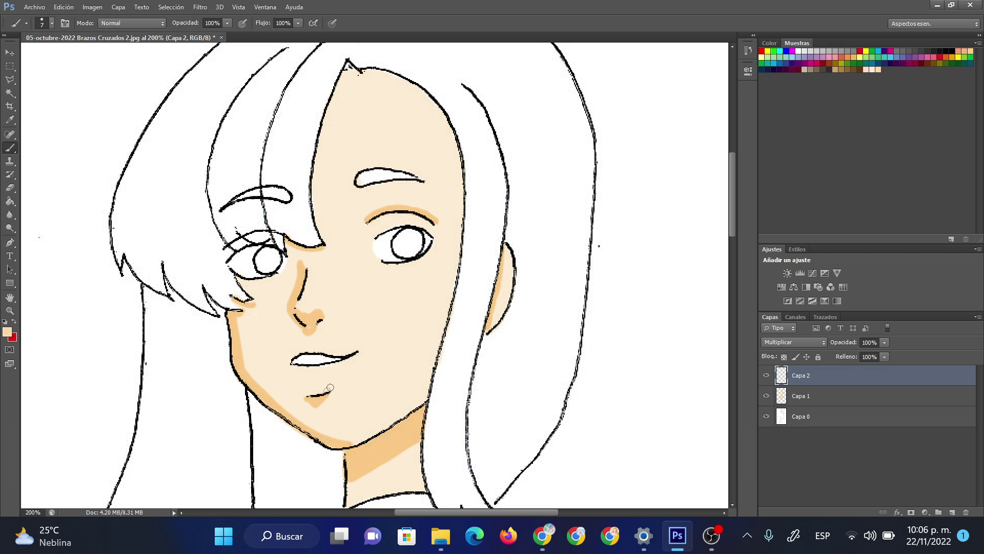
left_click(10, 187)
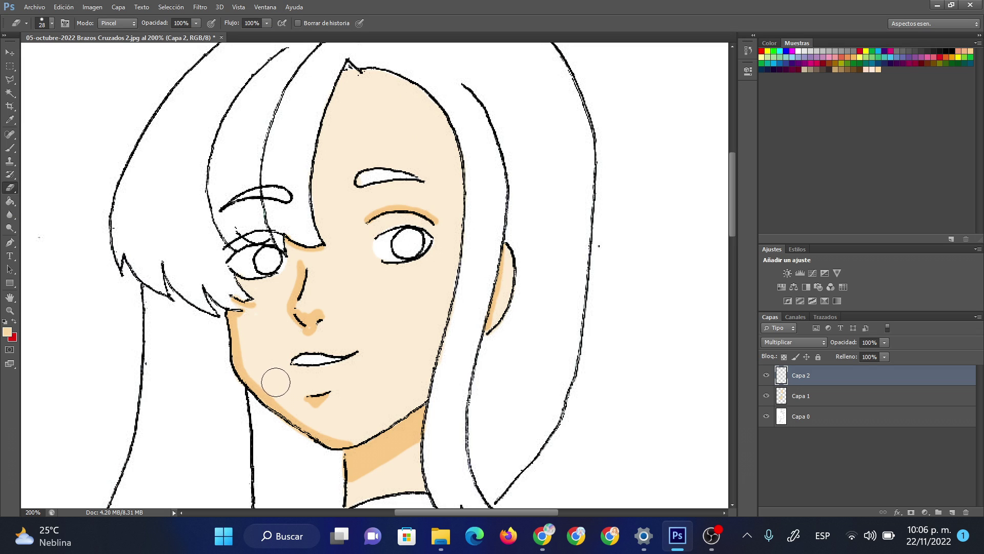
right_click(289, 368)
type("12")
key("Return")
left_click(18, 147)
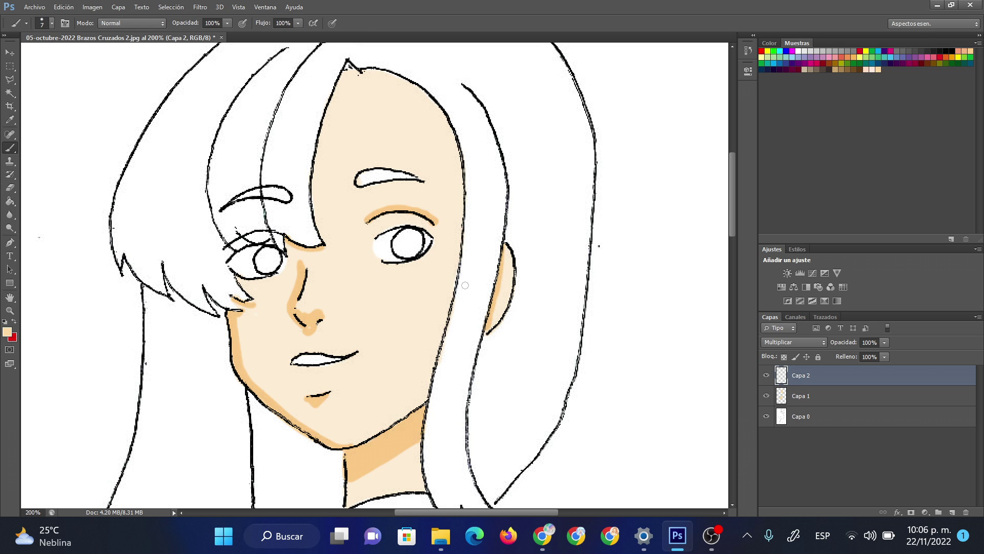
mouse_move(730, 216)
left_mouse_down()
mouse_move(734, 341)
mouse_move(733, 310)
left_mouse_up()
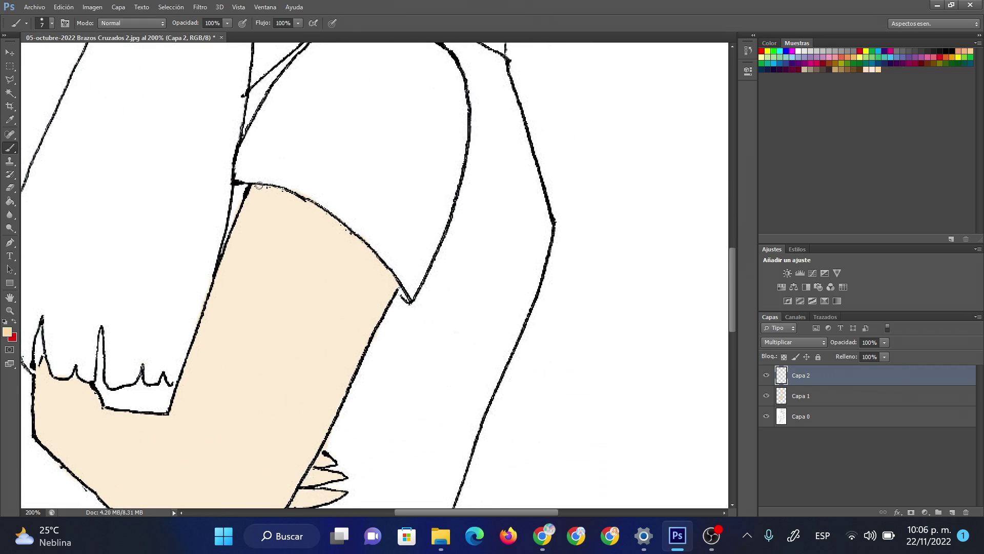
Step: Shade the top edge of the upper arm darker peach
left_click_drag(253, 185, 389, 273)
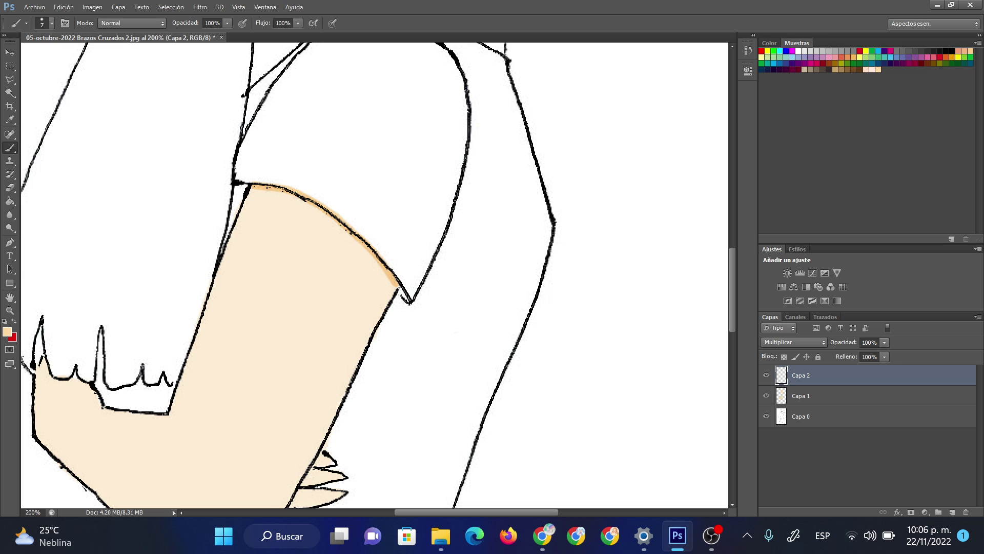
left_click_drag(259, 187, 360, 243)
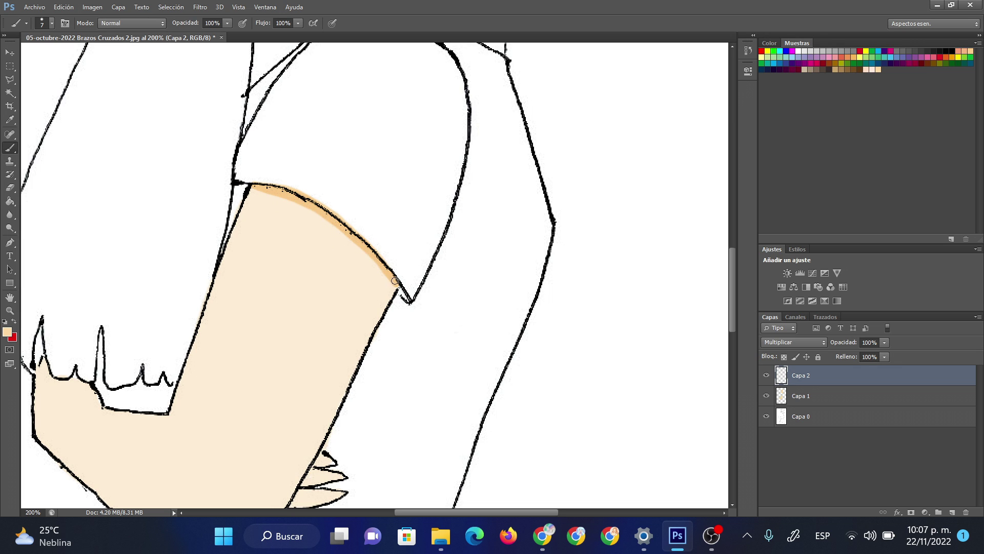
left_click_drag(732, 297, 732, 324)
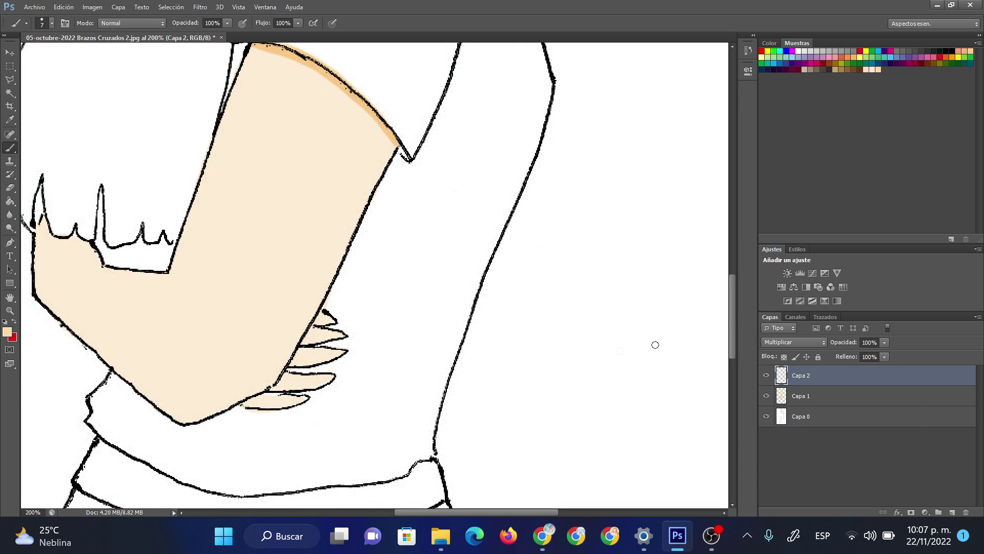
Step: Shade the lower and middle fingers darker peach, erasing excess shading on the lower finger
mouse_move(242, 404)
left_mouse_down()
mouse_move(306, 399)
mouse_move(251, 405)
left_mouse_up()
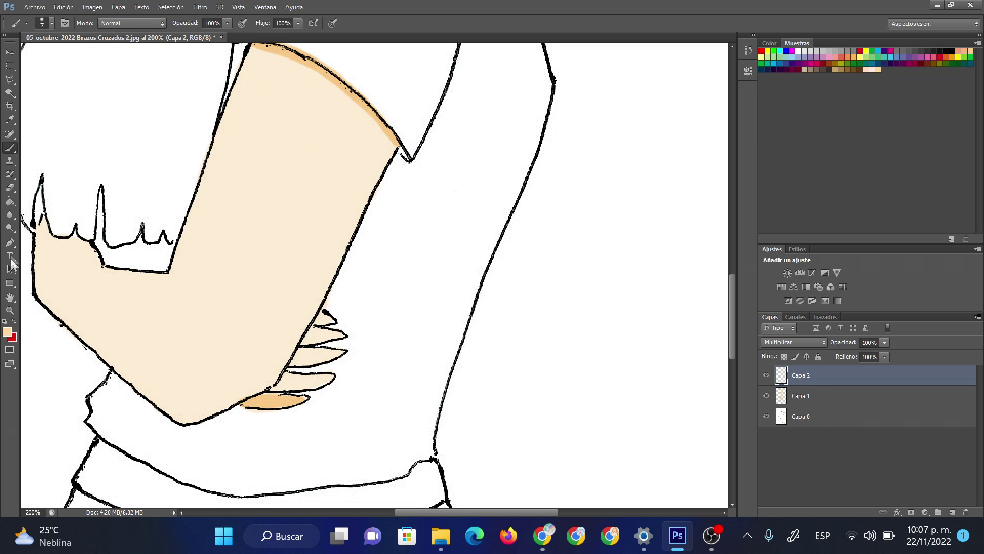
left_click(9, 187)
mouse_move(274, 398)
left_mouse_down()
mouse_move(259, 398)
mouse_move(308, 391)
left_mouse_up()
left_click(9, 148)
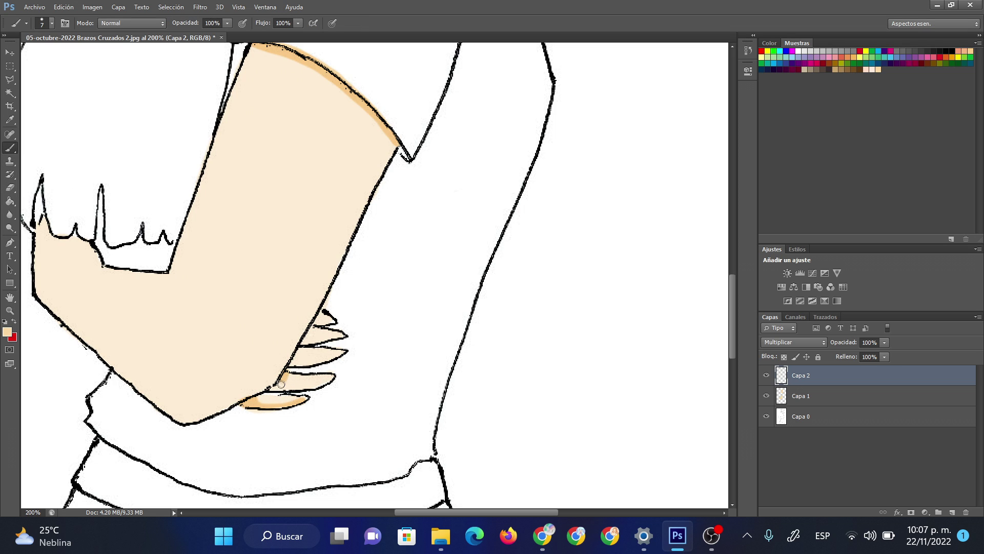
left_click_drag(283, 391, 320, 386)
mouse_move(298, 368)
left_mouse_down()
mouse_move(335, 360)
mouse_move(342, 336)
left_mouse_up()
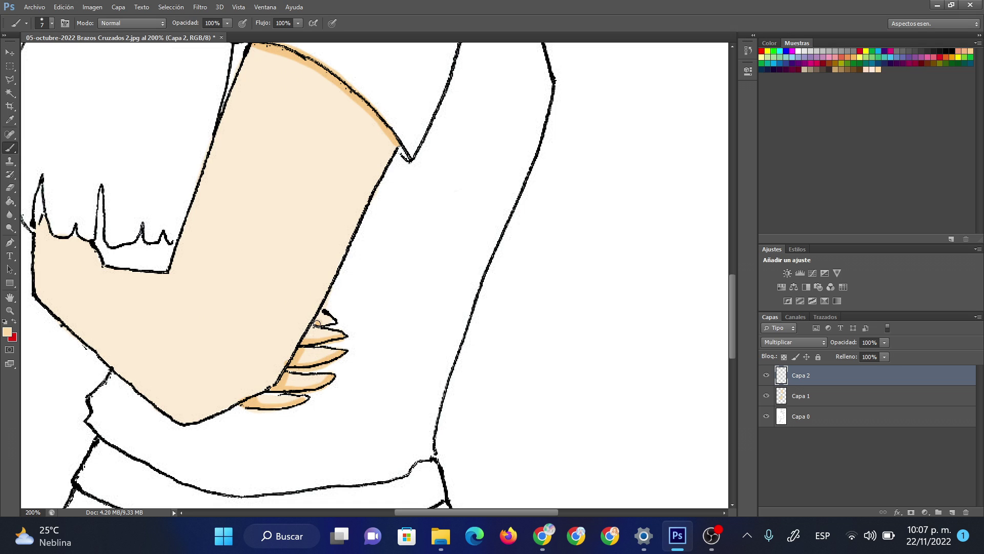
left_click(10, 310)
Step: Zoom out to review the whole figure, then zoom in closely on the folded arm
right_click(370, 321)
left_click(418, 407)
right_click(327, 307)
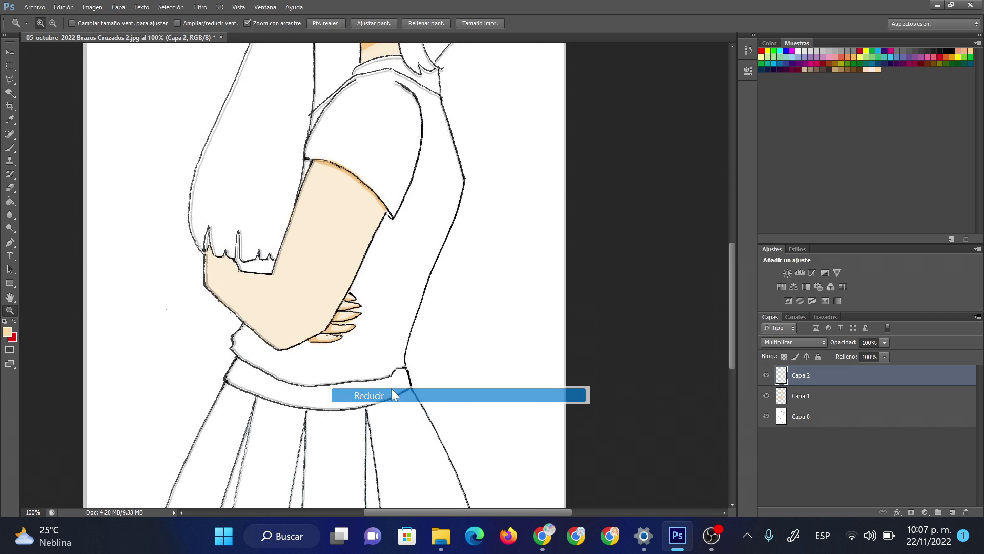
left_click(392, 395)
right_click(345, 239)
left_click(374, 325)
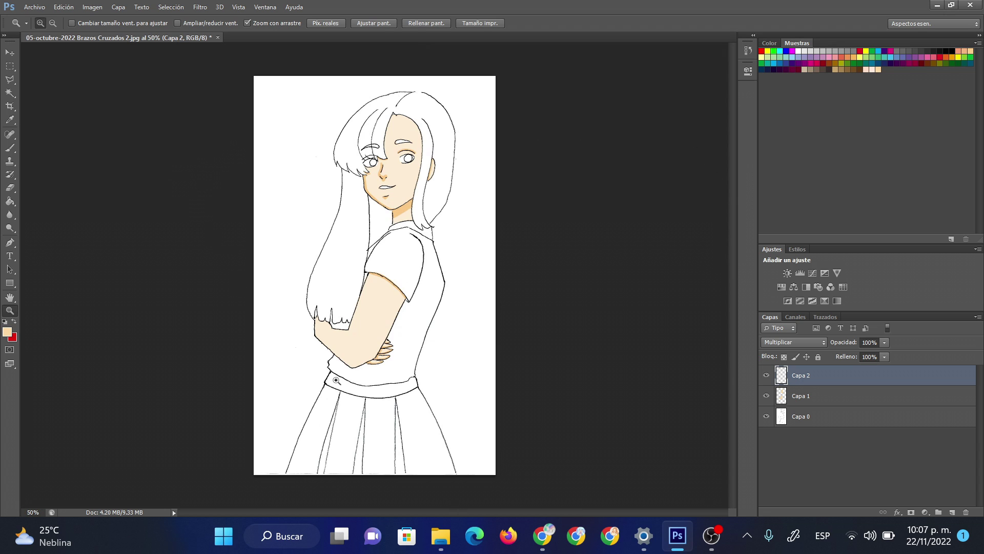
left_click_drag(326, 327, 217, 237)
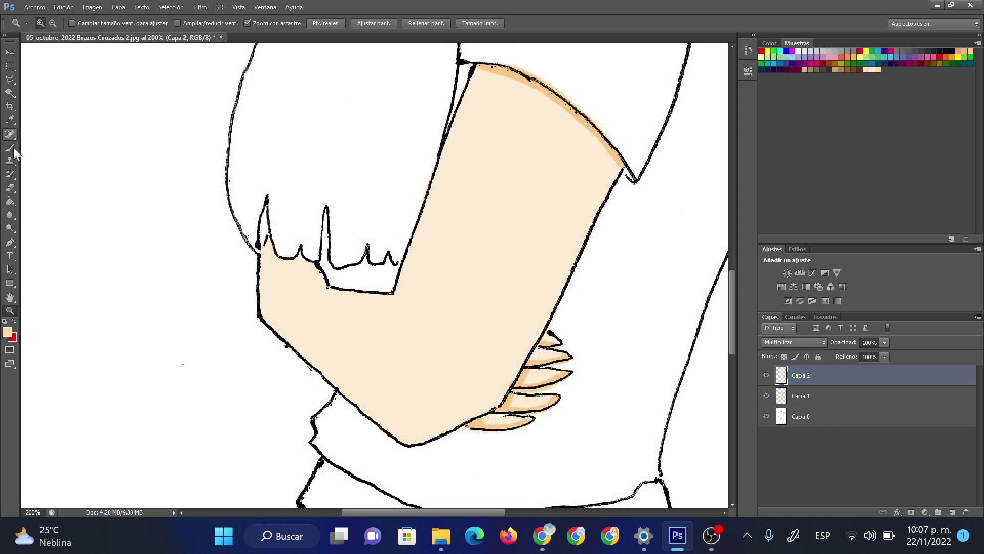
Step: Fill the white corner beside the finger and shade under the frilled sleeve; set brush to 11 px
left_click(10, 148)
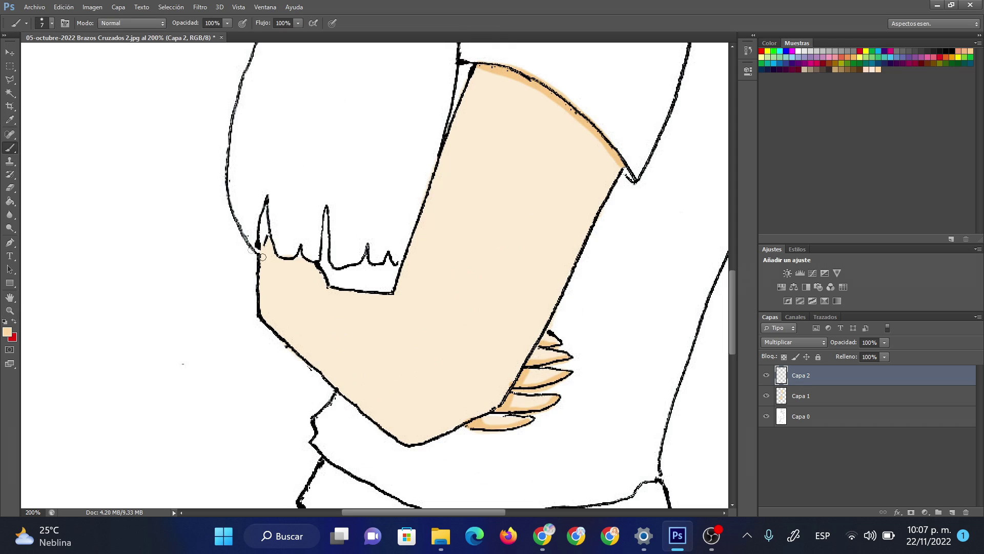
left_click_drag(270, 240, 275, 253)
left_click_drag(306, 265, 325, 286)
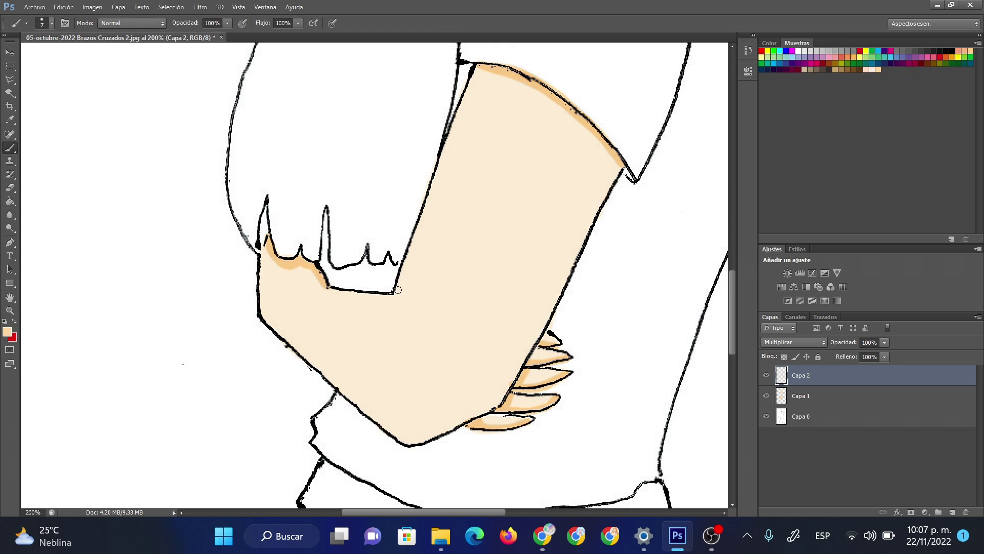
right_click(362, 346)
type("11")
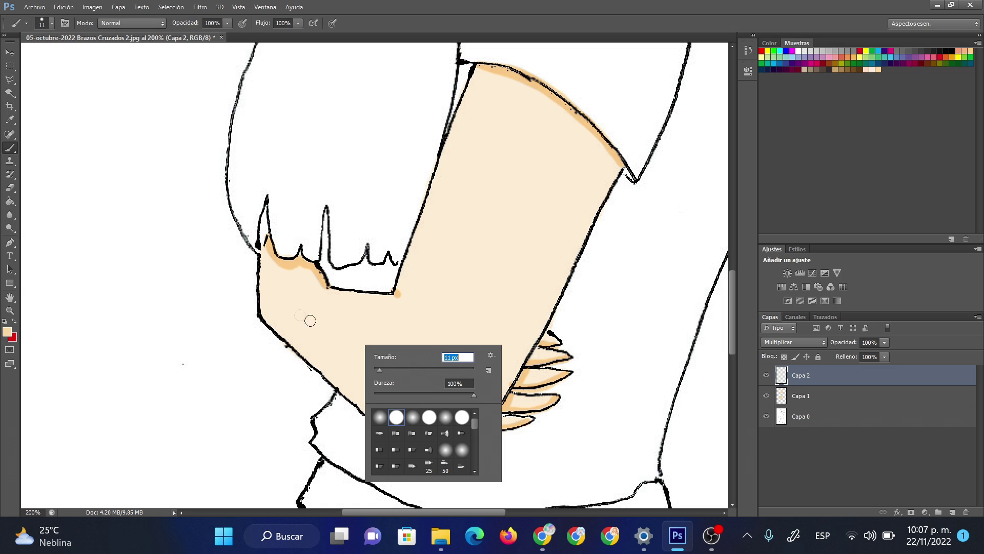
key("Return")
Step: Shade the arm's left, lower and upper-left edges darker peach, then zoom out
left_click_drag(263, 306, 416, 438)
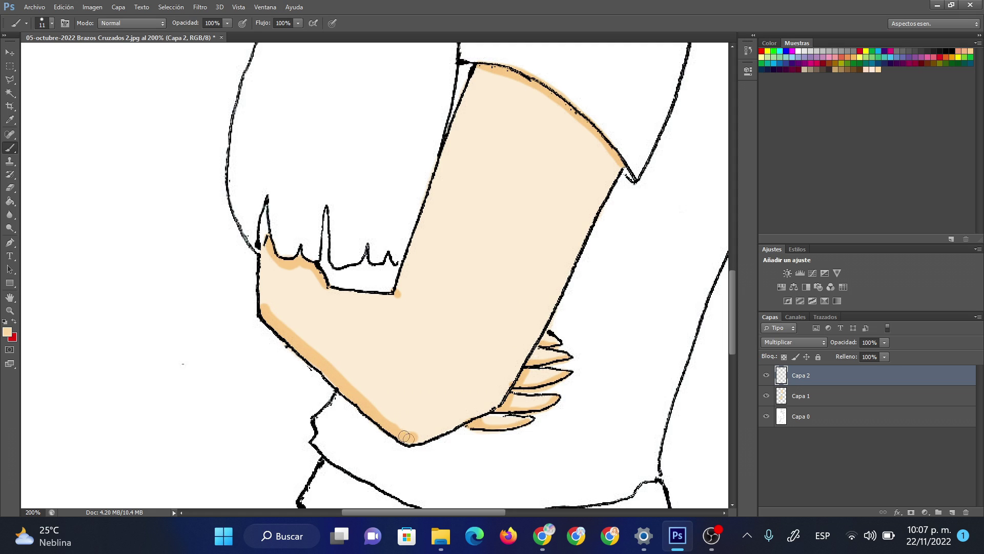
left_click_drag(417, 439, 496, 405)
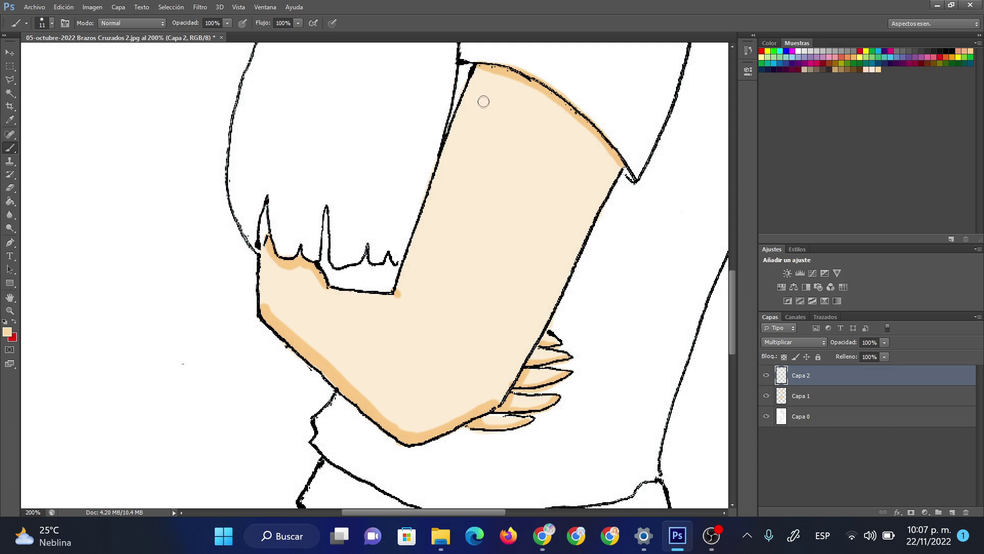
left_click_drag(477, 71, 397, 293)
left_click_drag(435, 192, 480, 75)
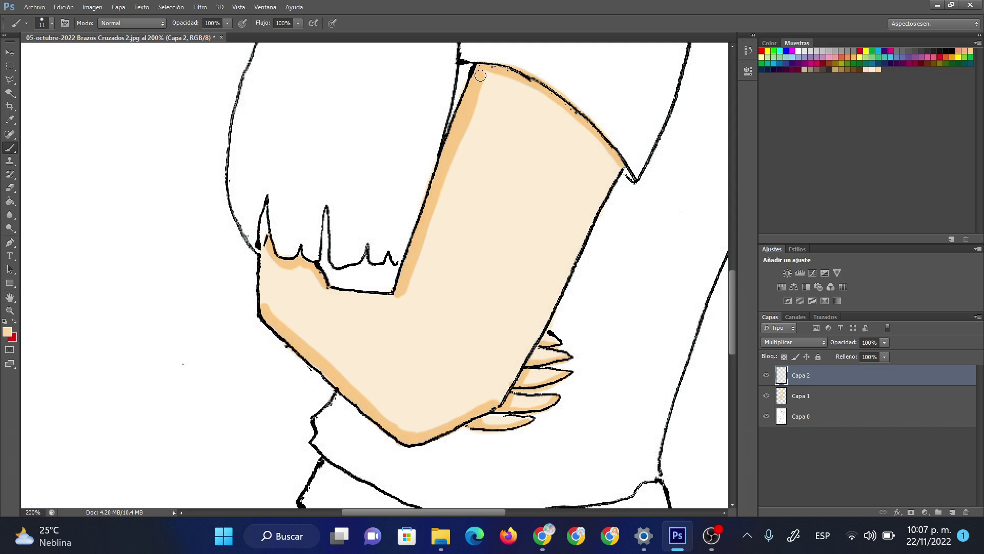
left_click(10, 310)
right_click(424, 242)
left_click(440, 333)
right_click(451, 227)
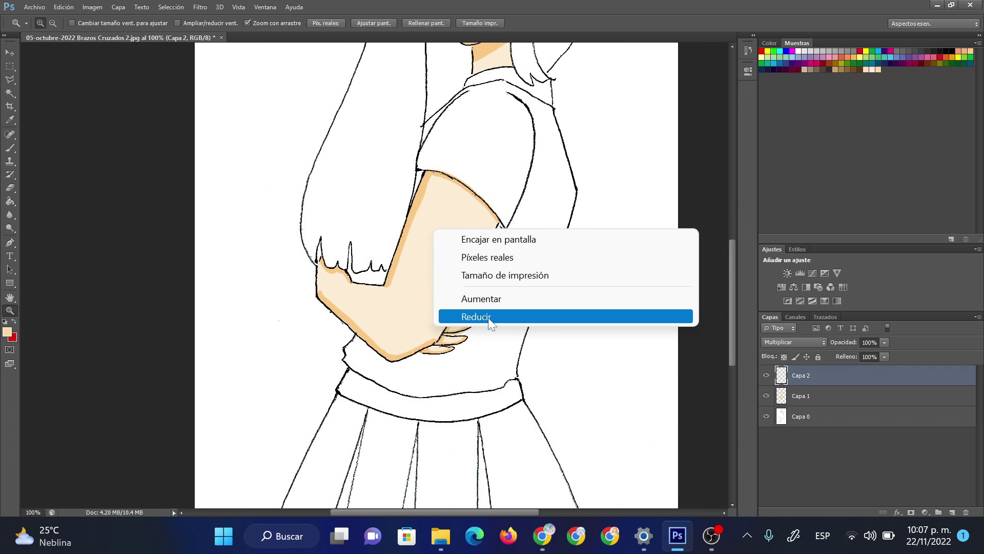
Step: Add a new Multiply layer and choose a pinkish red painting colour from the swatches
left_click(487, 315)
right_click(426, 205)
left_click(474, 295)
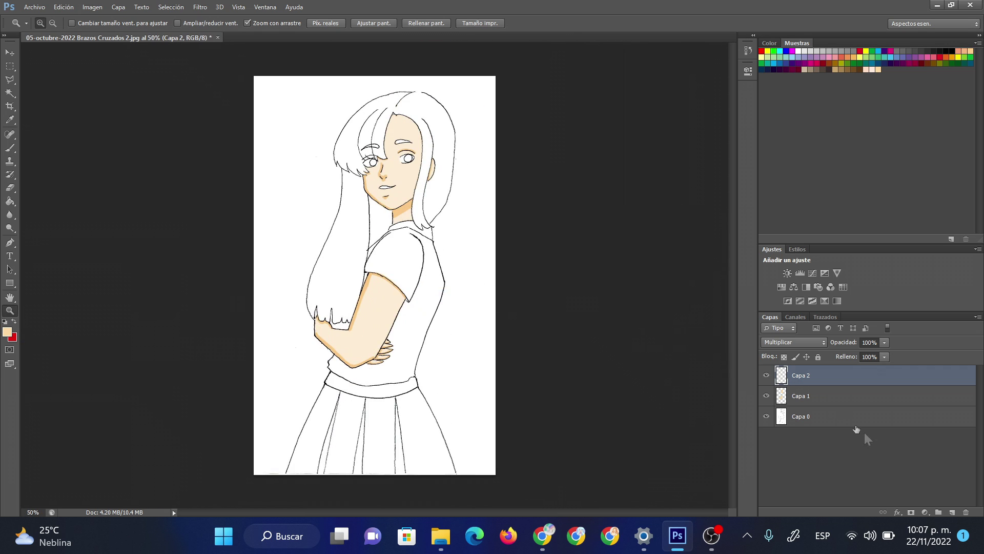
left_click(951, 512)
left_click(799, 342)
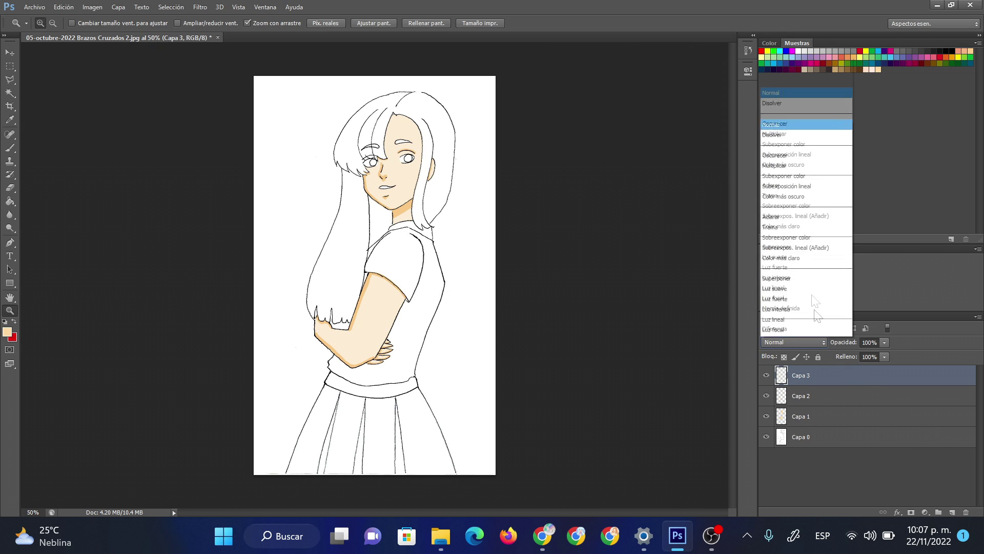
left_click(774, 54)
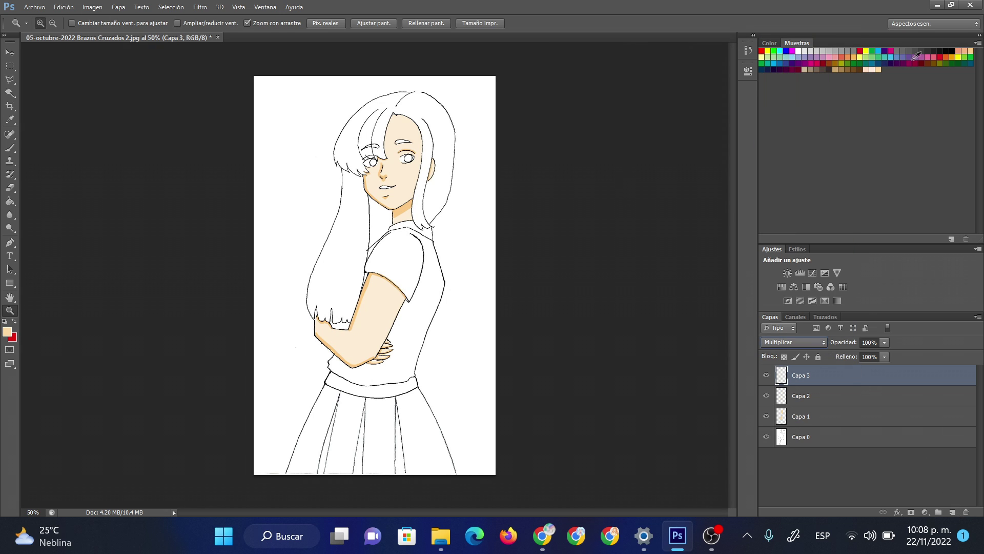
left_click(932, 57)
left_click(833, 57)
left_click(467, 133)
Step: Zoom and pan the view in closely on the girl's face
left_click_drag(408, 224, 691, 213)
left_click_drag(735, 244, 716, 202)
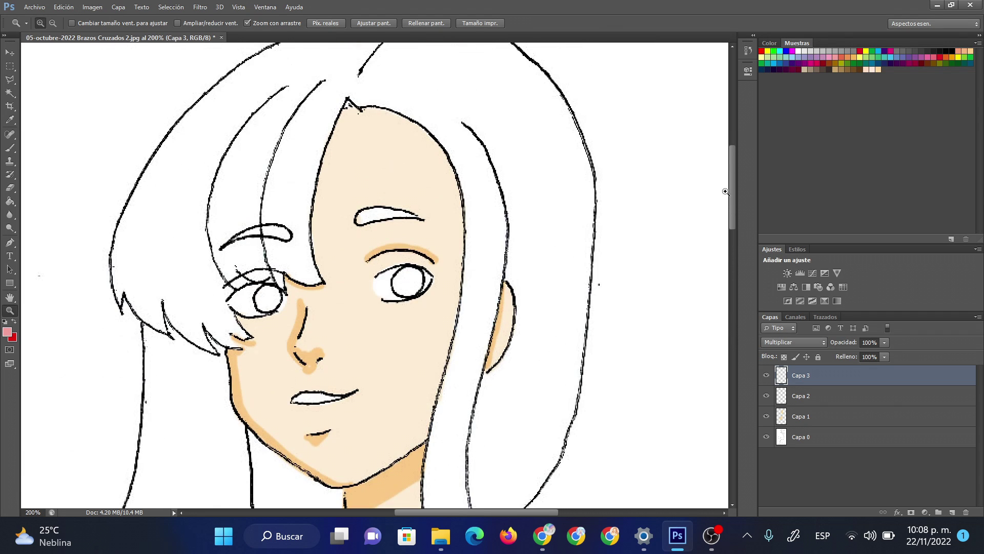
left_click(494, 367)
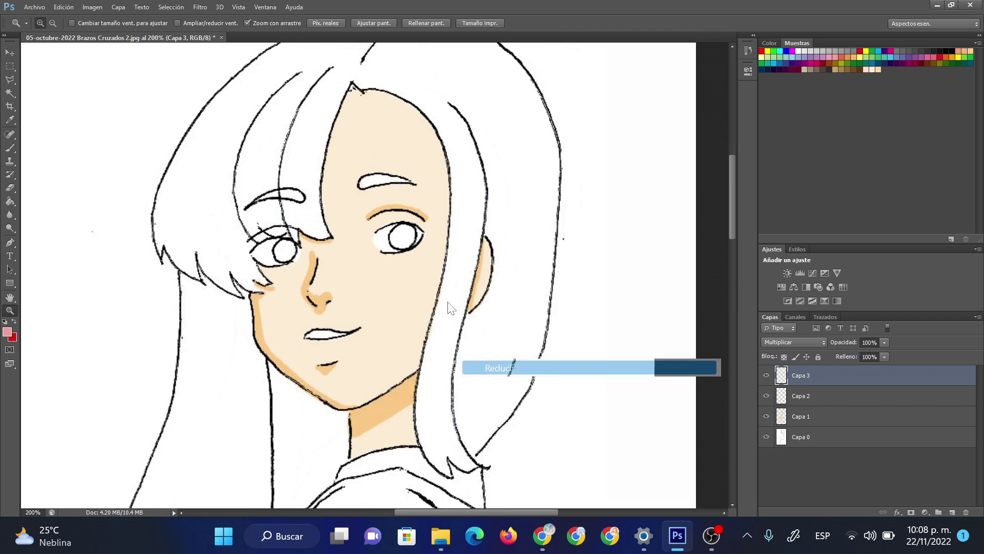
right_click(453, 299)
left_click(481, 384)
right_click(441, 332)
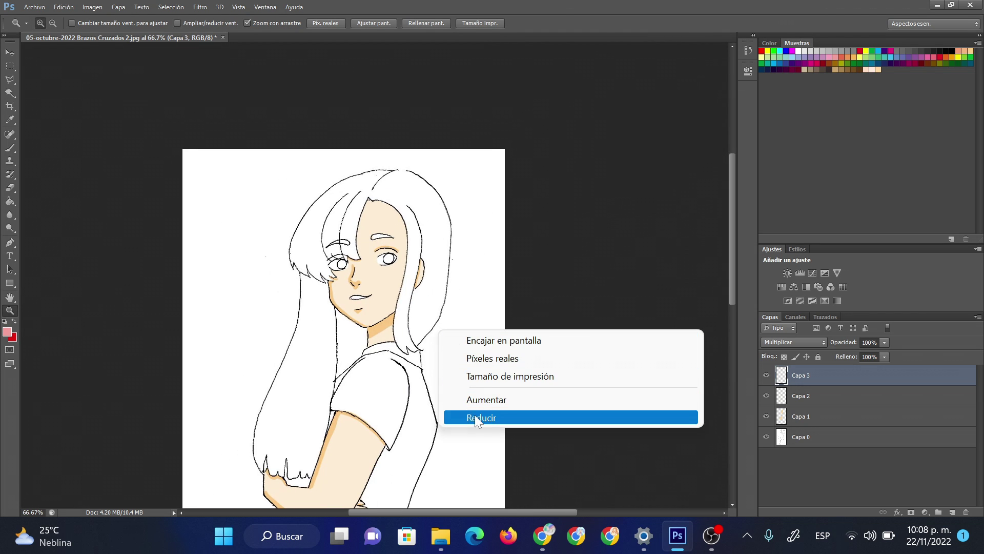
left_click(476, 416)
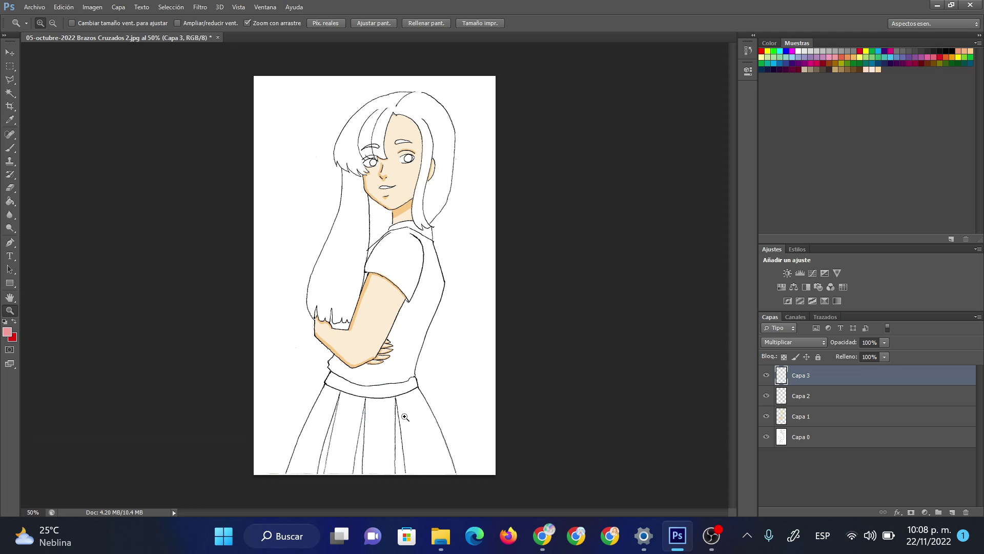
left_click(405, 416)
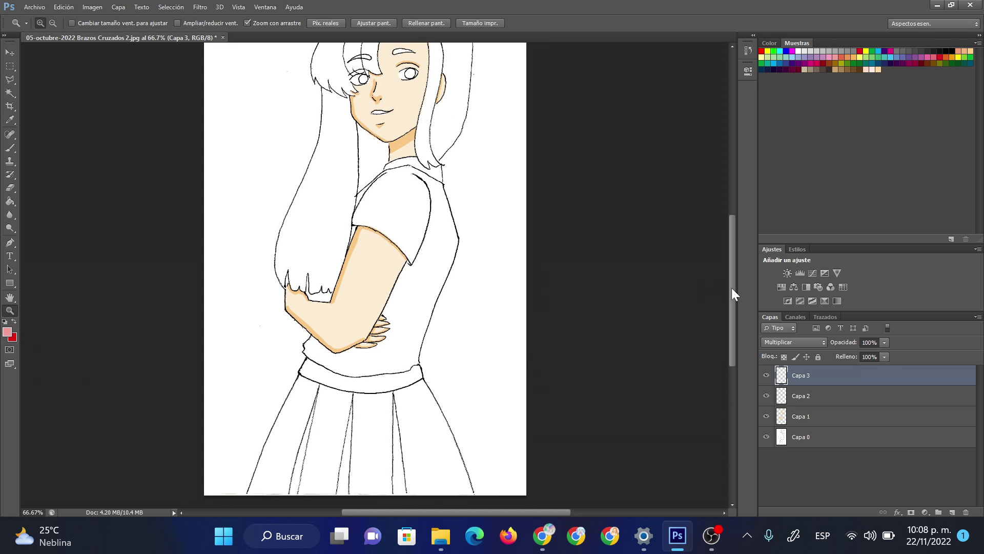
scroll(731, 288, "up", 2)
scroll(725, 269, "up", 2)
scroll(723, 254, "up", 2)
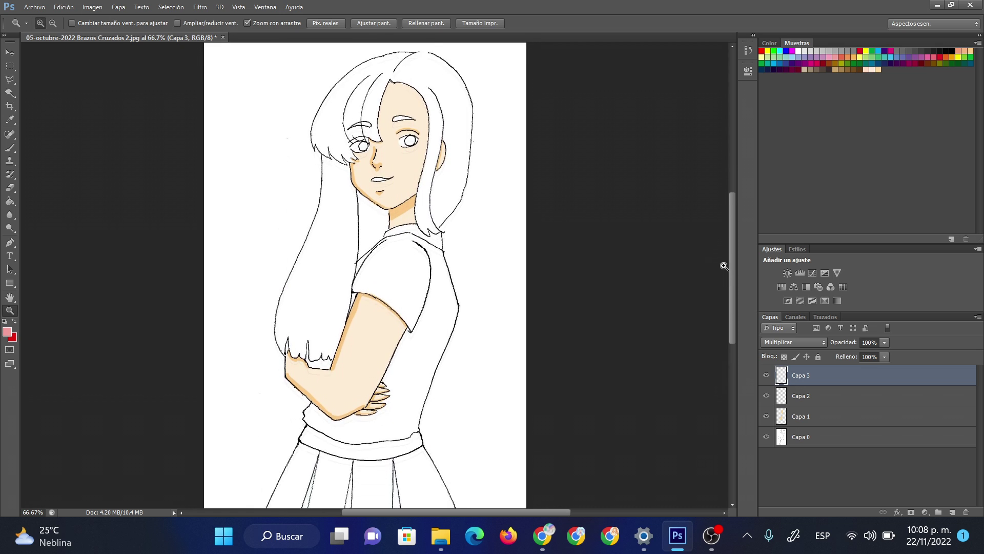
scroll(728, 287, "down", 5)
scroll(728, 283, "up", 1)
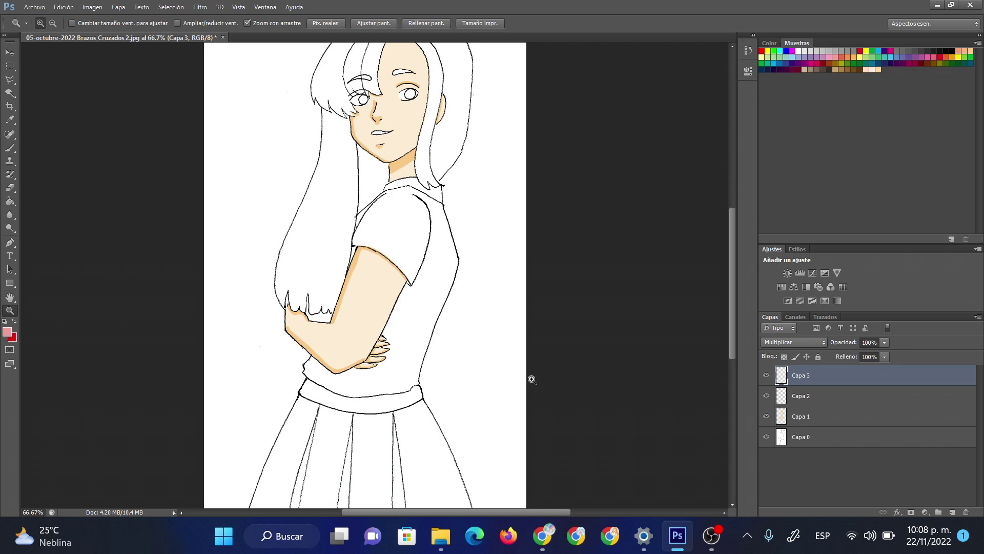
left_click(532, 380)
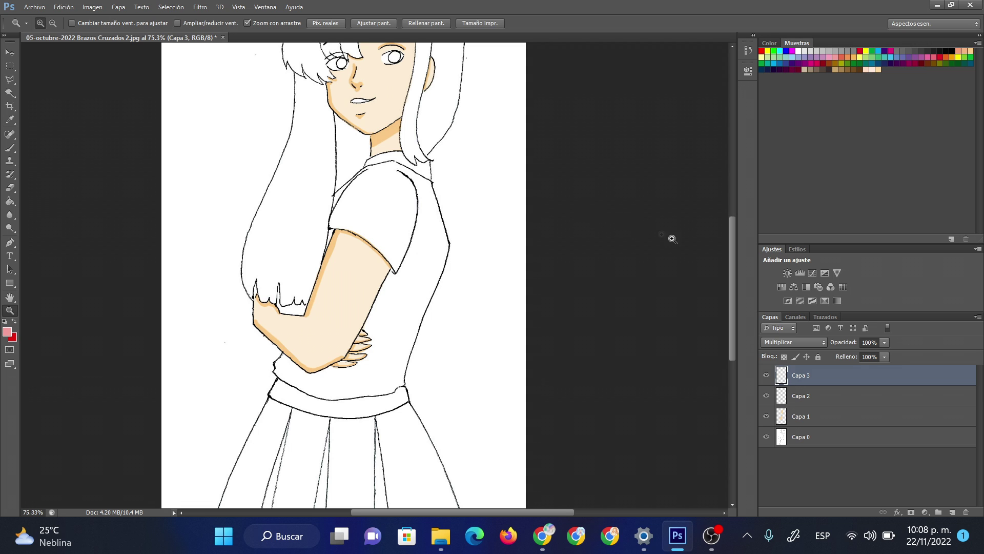
left_click_drag(732, 271, 731, 210)
left_click(328, 292)
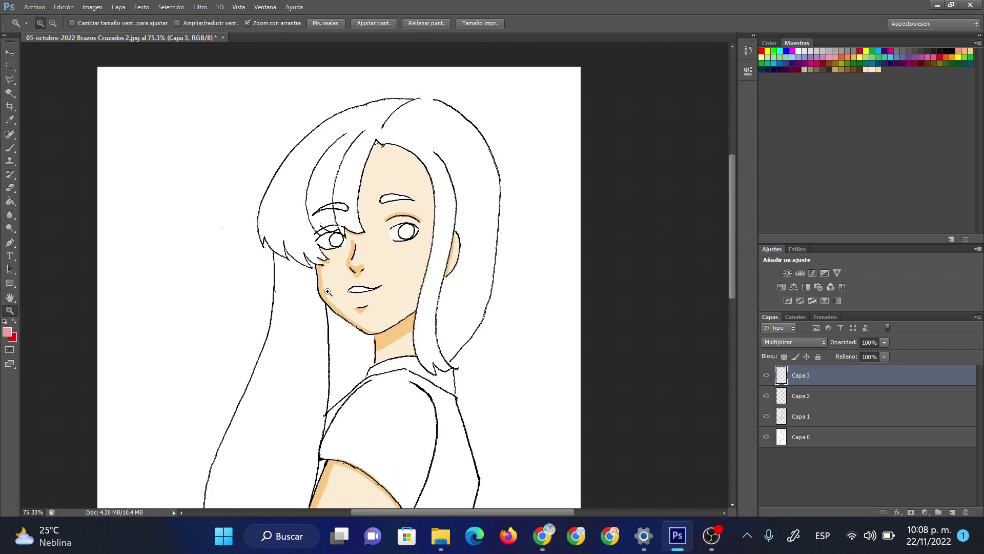
left_click(10, 148)
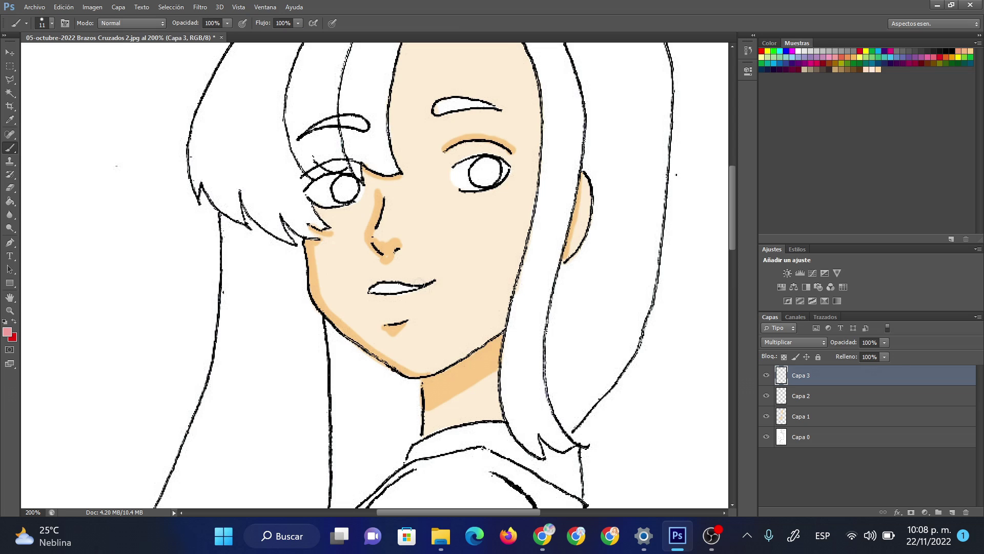
Step: Enlarge the soft brush and paint pink blush over both cheeks and the nose
right_click(429, 280)
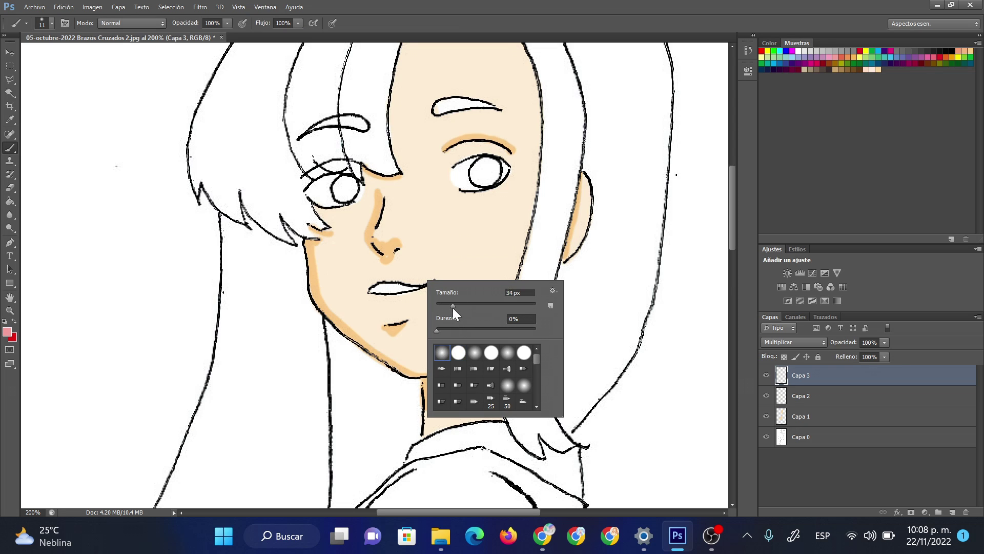
left_click_drag(453, 306, 463, 306)
key("Return")
mouse_move(441, 214)
left_mouse_down()
mouse_move(505, 213)
mouse_move(451, 230)
mouse_move(431, 226)
left_mouse_up()
left_click_drag(341, 226, 391, 224)
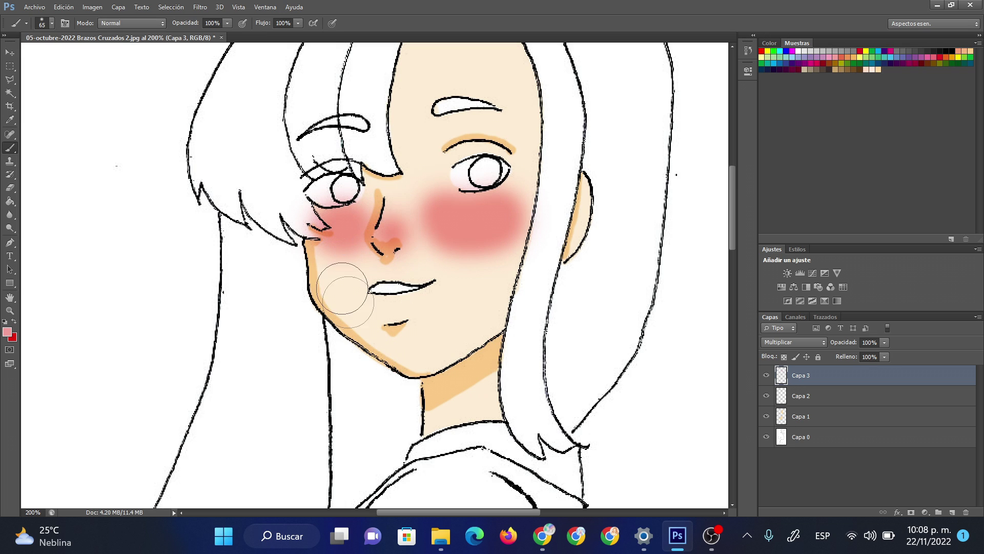
left_click_drag(330, 220, 328, 251)
Step: Lower the blush layer's opacity to about 31%
left_click(884, 343)
left_click(849, 353)
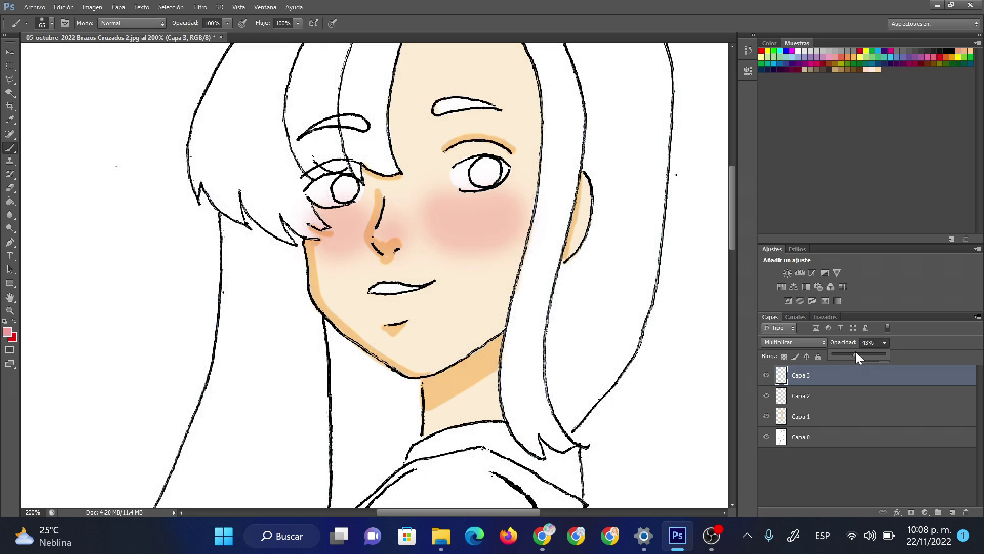
left_click_drag(849, 352, 848, 352)
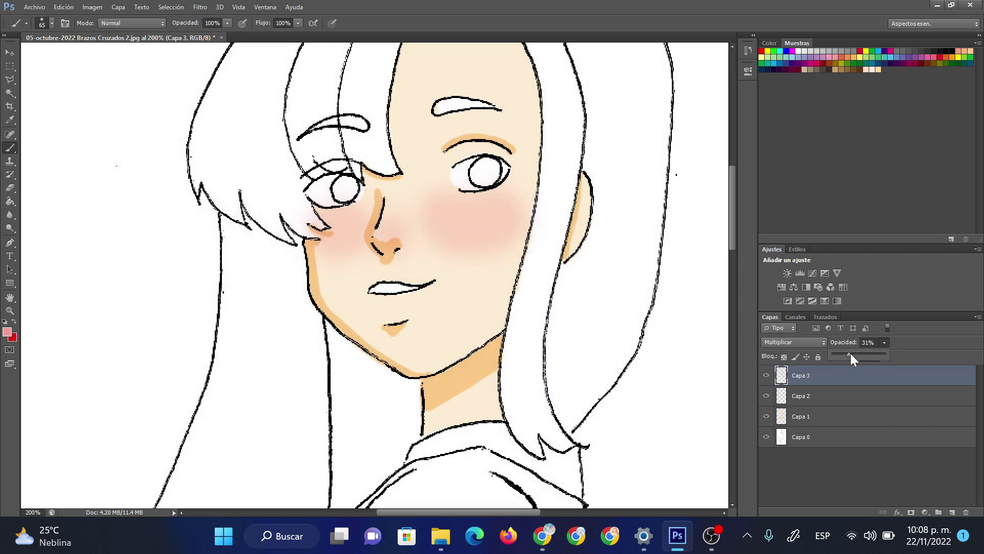
left_click(952, 511)
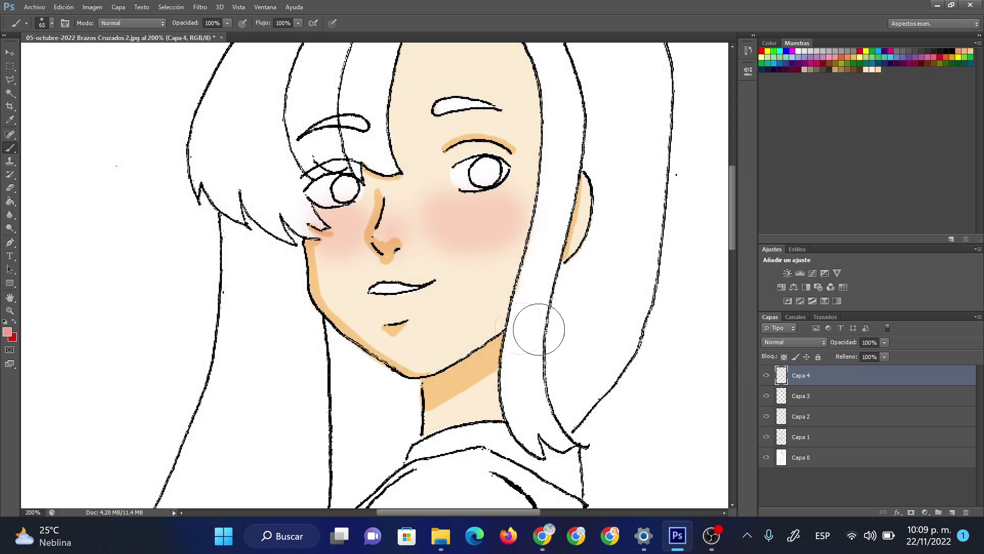
Step: Shrink the brush and fade the Capa 3 cheek blush opacity further
right_click(416, 282)
left_click_drag(419, 296, 407, 296)
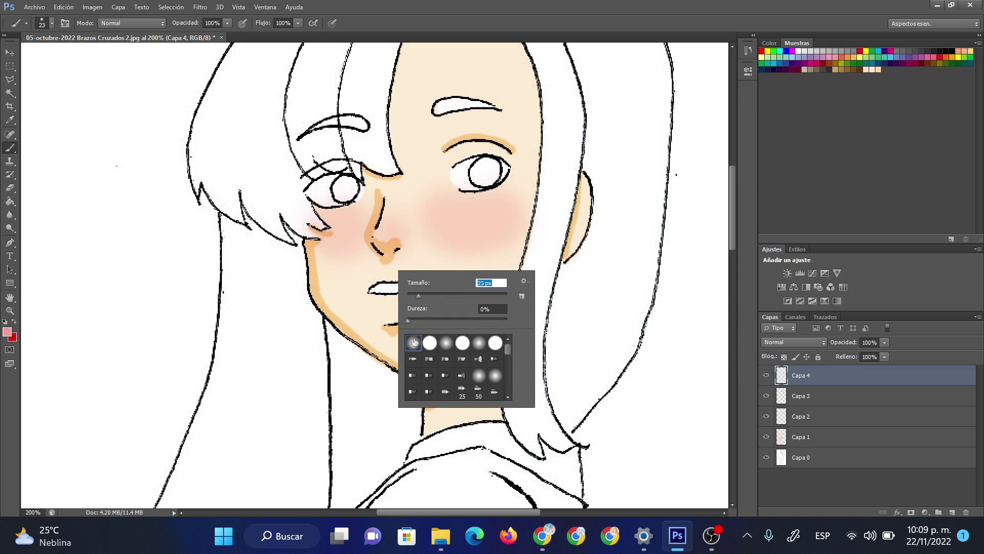
left_click(809, 405)
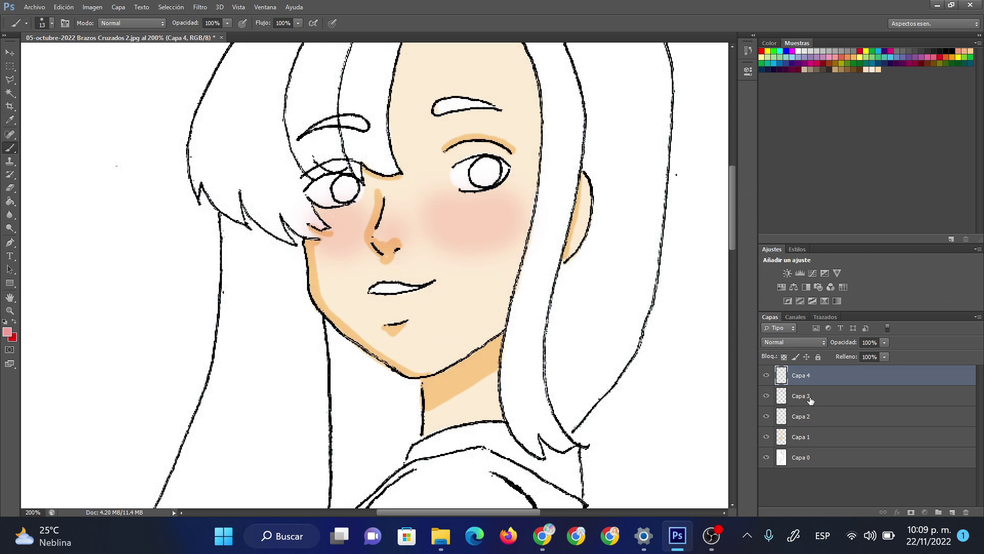
left_click(884, 341)
left_click(874, 354)
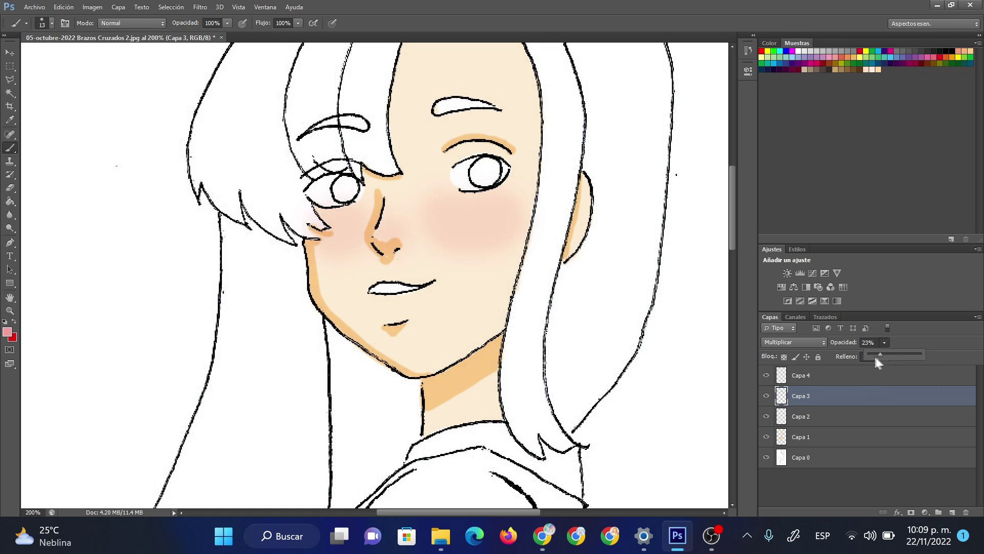
Step: Paint soft pink over both lips on Capa 4 set to Multiplicar at about 49% opacity
left_click(801, 377)
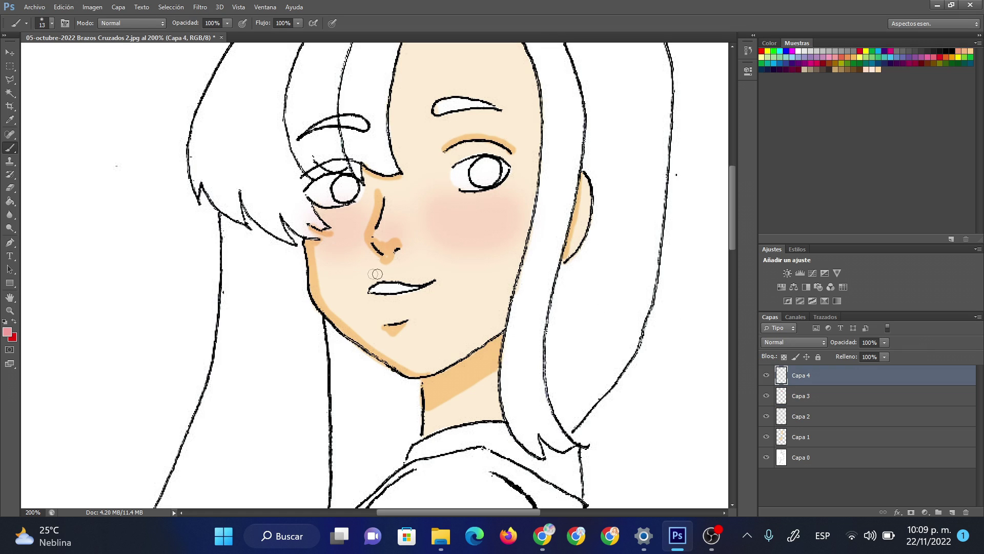
mouse_move(372, 285)
left_mouse_down()
mouse_move(413, 278)
mouse_move(375, 279)
left_mouse_up()
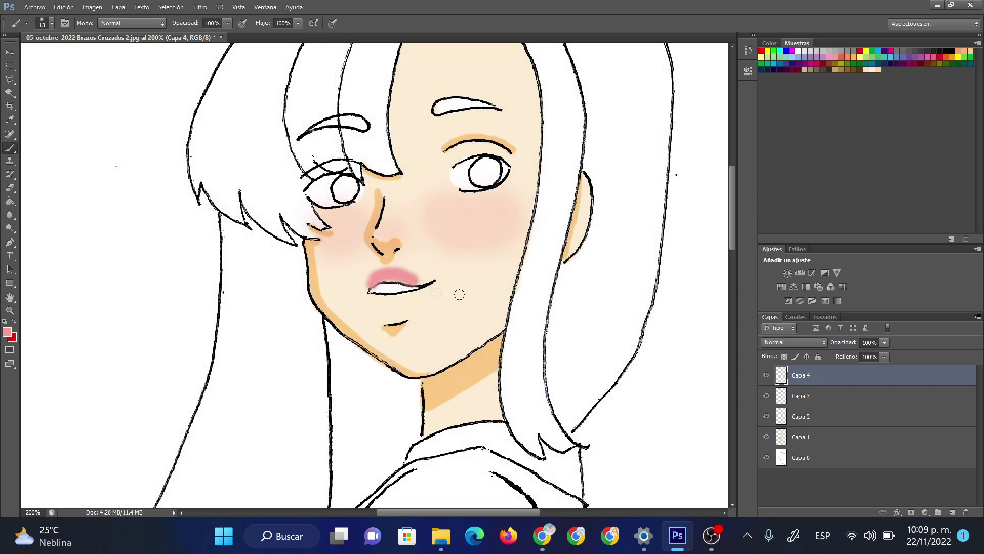
left_click(824, 342)
left_click(792, 53)
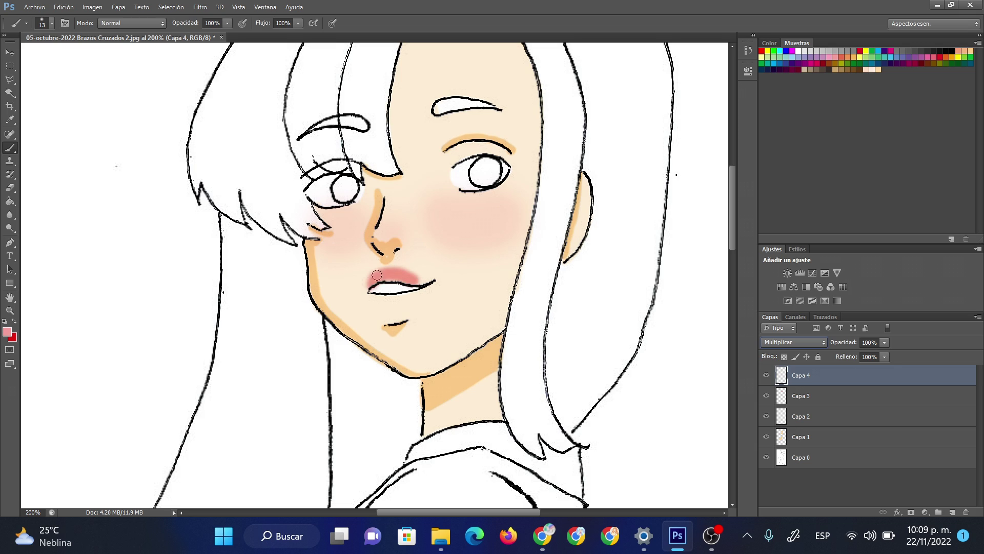
mouse_move(370, 297)
left_mouse_down()
mouse_move(376, 308)
mouse_move(410, 310)
mouse_move(423, 292)
mouse_move(378, 300)
left_mouse_up()
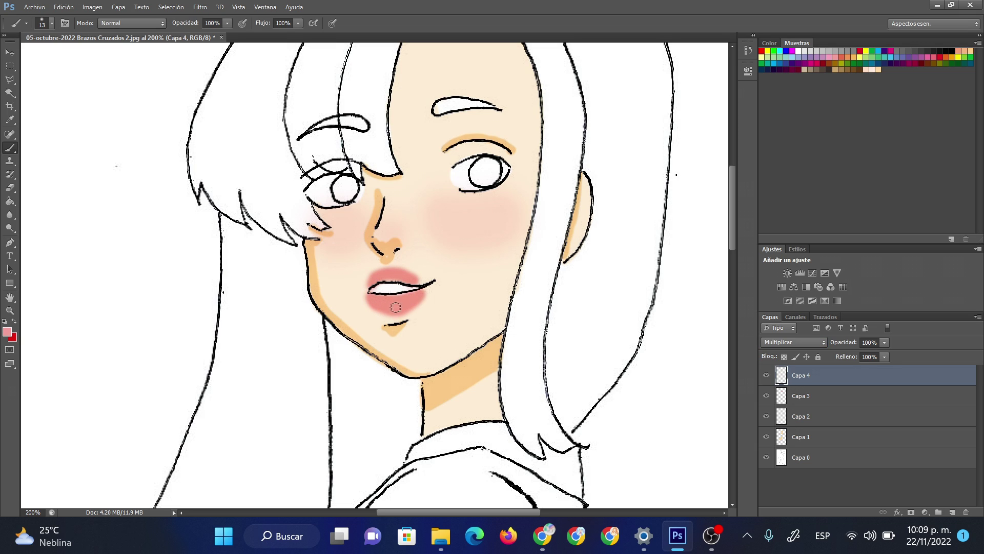
mouse_move(386, 276)
left_mouse_down()
mouse_move(423, 281)
mouse_move(384, 274)
left_mouse_up()
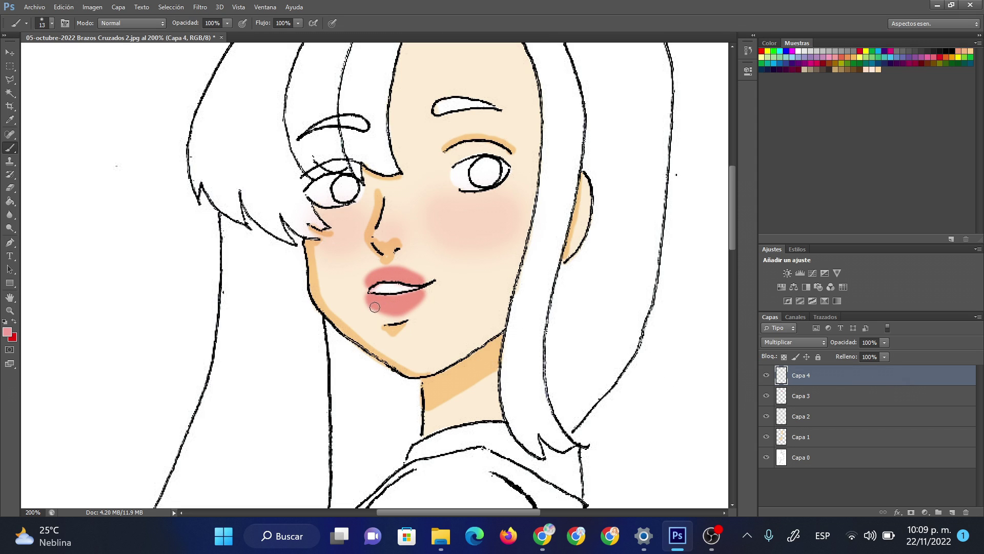
left_click(884, 342)
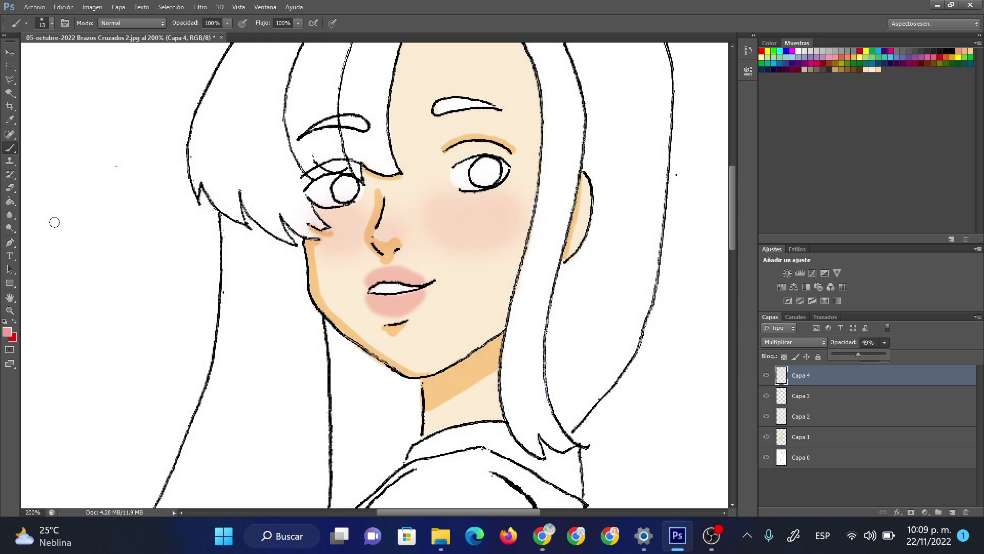
Step: Switch to the Eraser and enlarge its size
key("e")
right_click(444, 352)
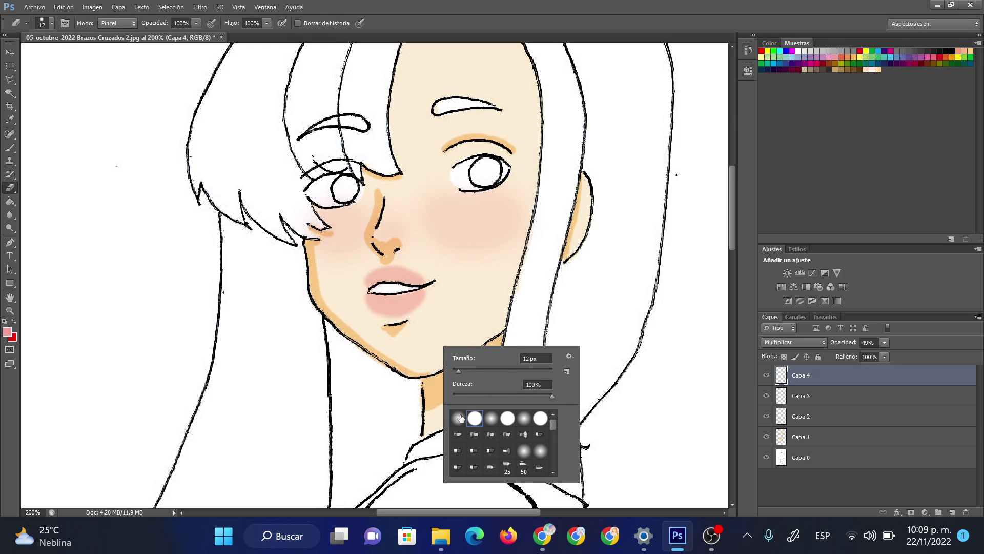
left_click_drag(460, 366, 474, 369)
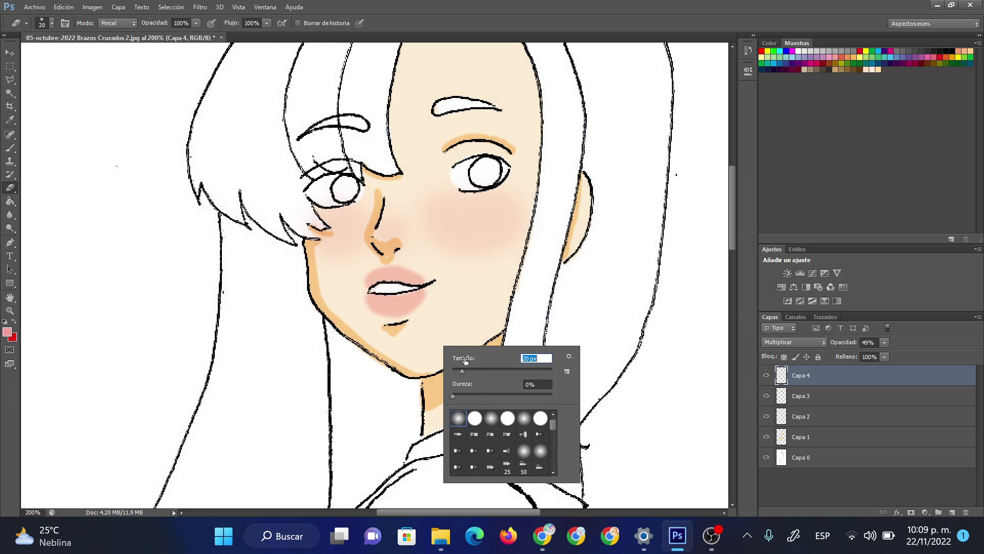
key("Return")
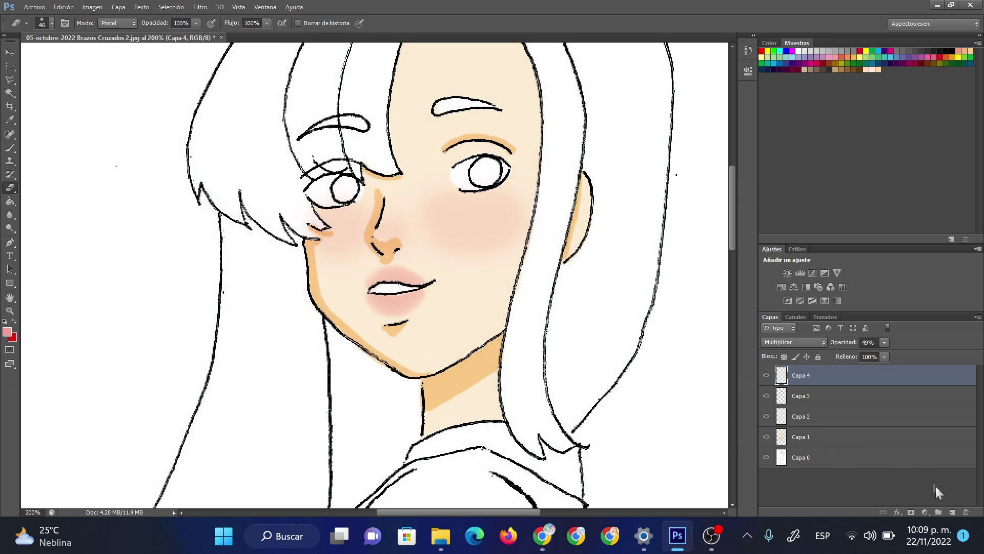
Step: Add Capa 5, pick white from the Swatches panel, and shrink the eraser to a few pixels
left_click(953, 511)
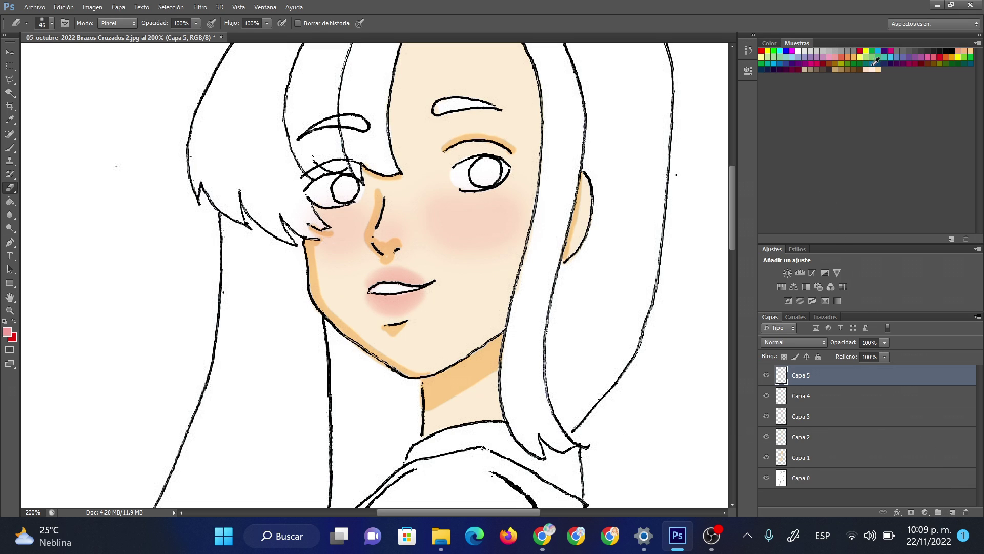
double_click(800, 51)
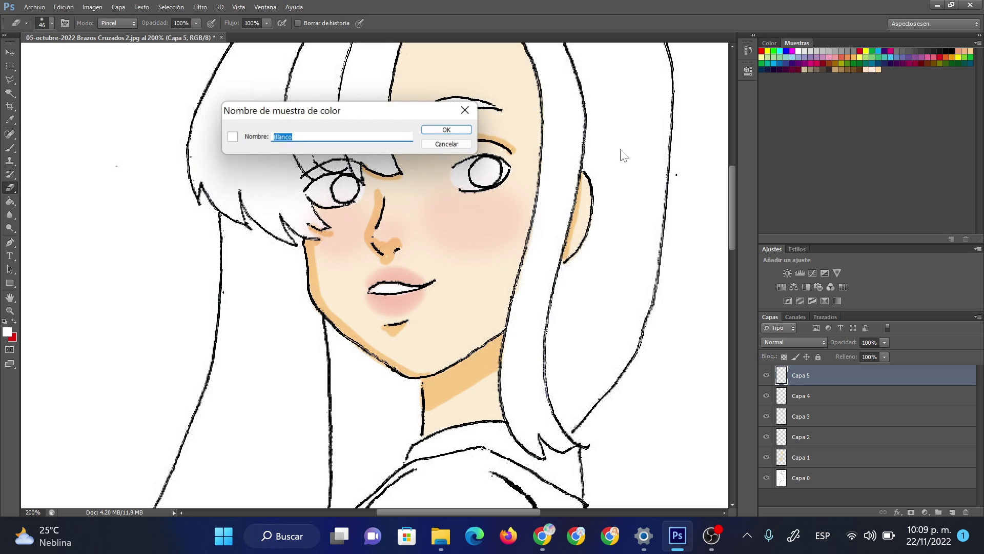
left_click(459, 127)
right_click(467, 280)
left_click_drag(483, 302, 480, 303)
left_click(372, 278)
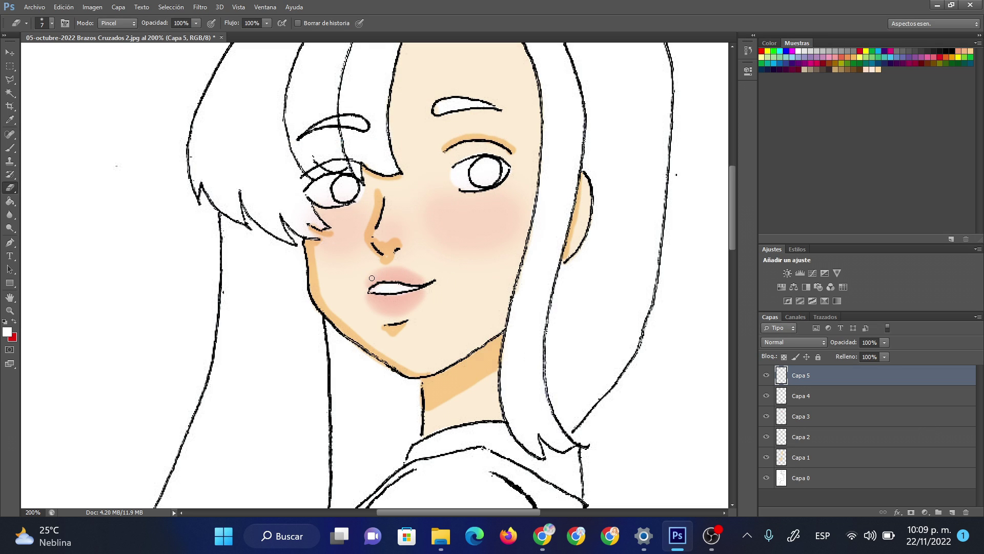
Step: Switch back to the brush and set it to 5 px for the lip highlights
key("b")
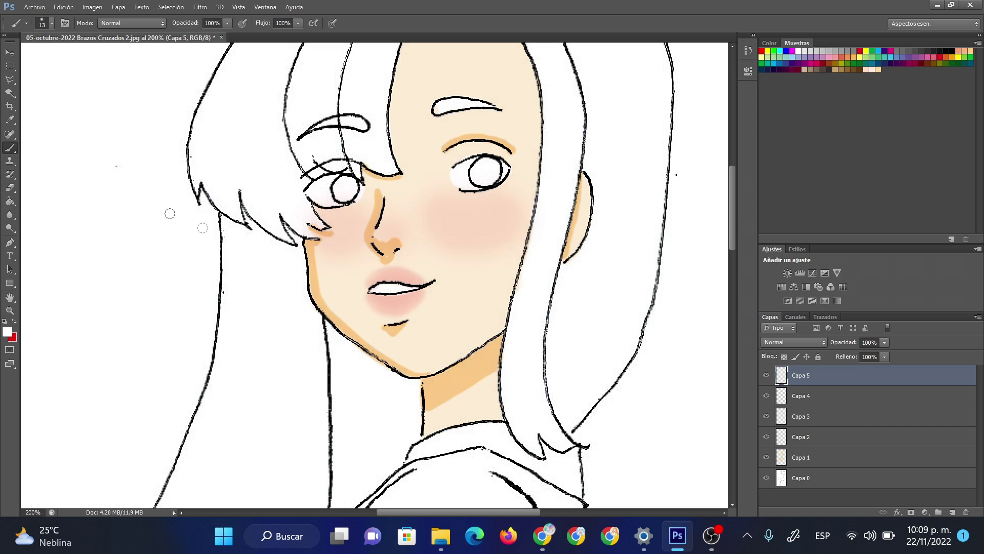
right_click(440, 284)
left_click_drag(461, 310, 459, 310)
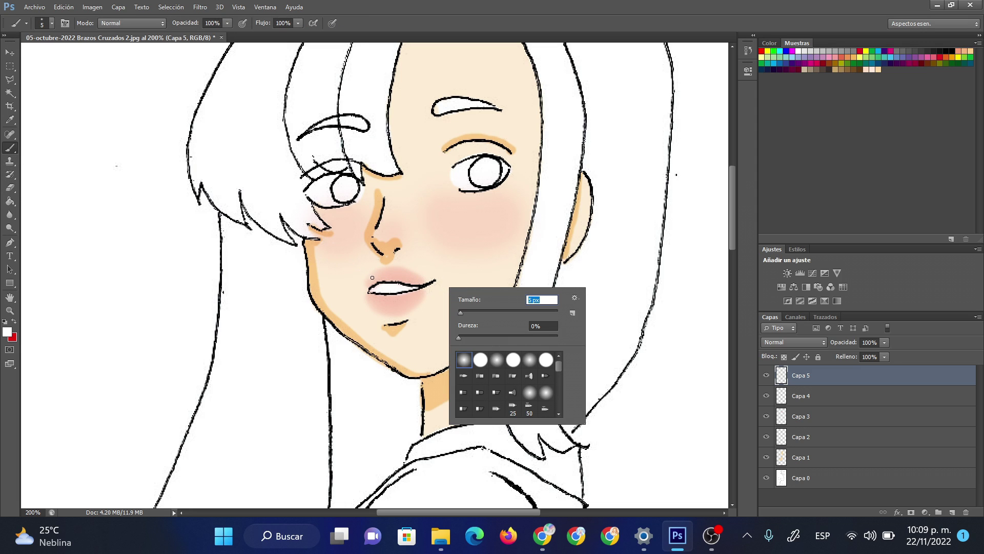
left_click(373, 278)
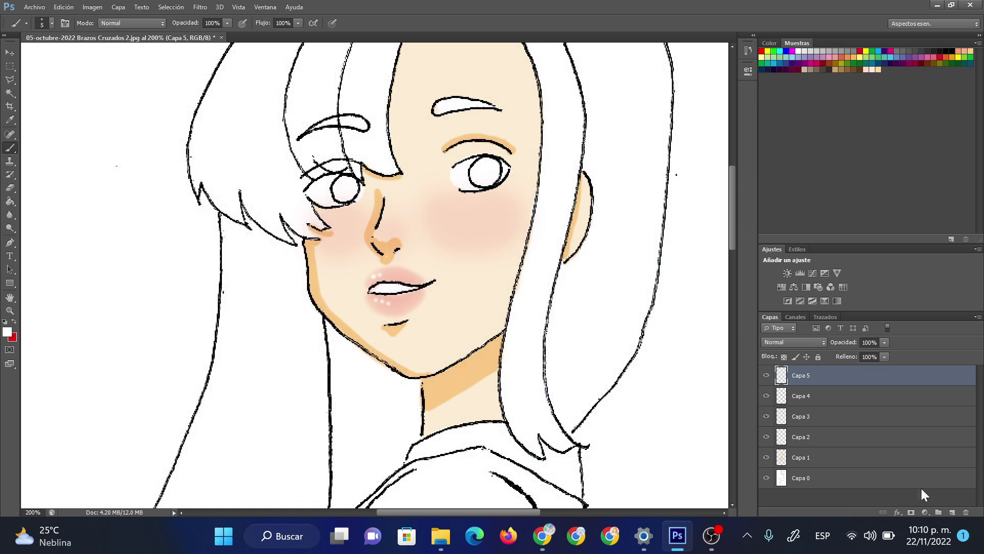
left_click(953, 510)
Step: Set Capa 6 to Multiplicar and shade the teeth light grey
left_click(824, 342)
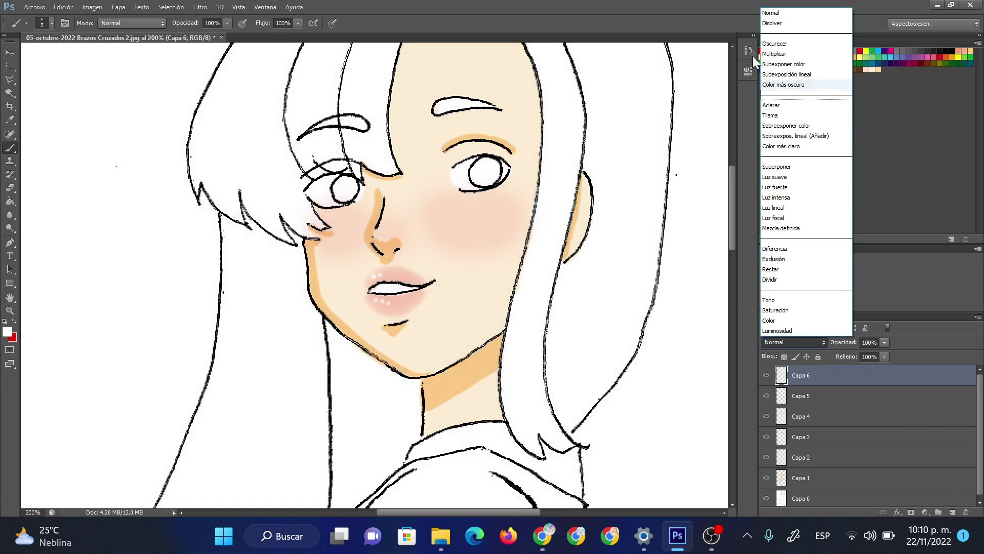
left_click(783, 55)
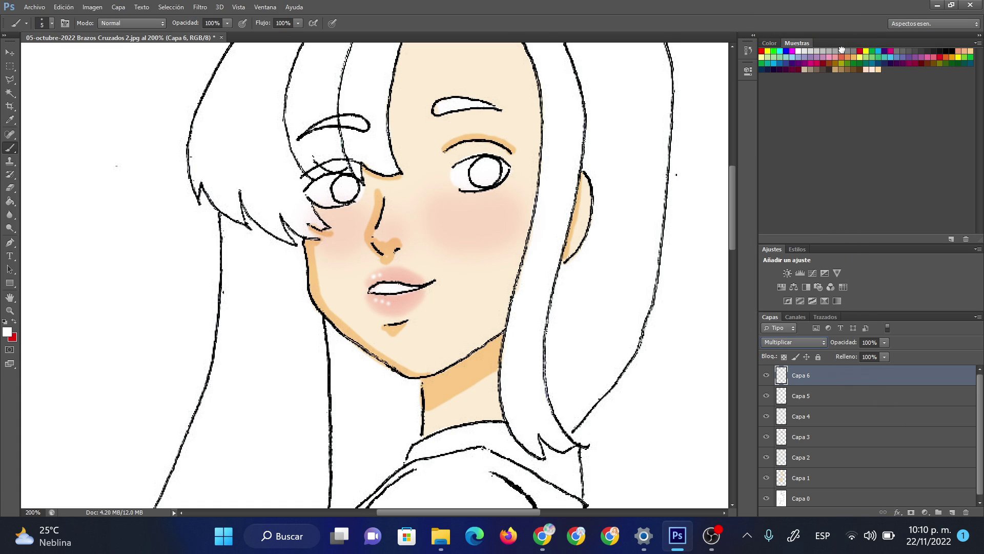
double_click(843, 49)
left_click(451, 126)
left_click(12, 188)
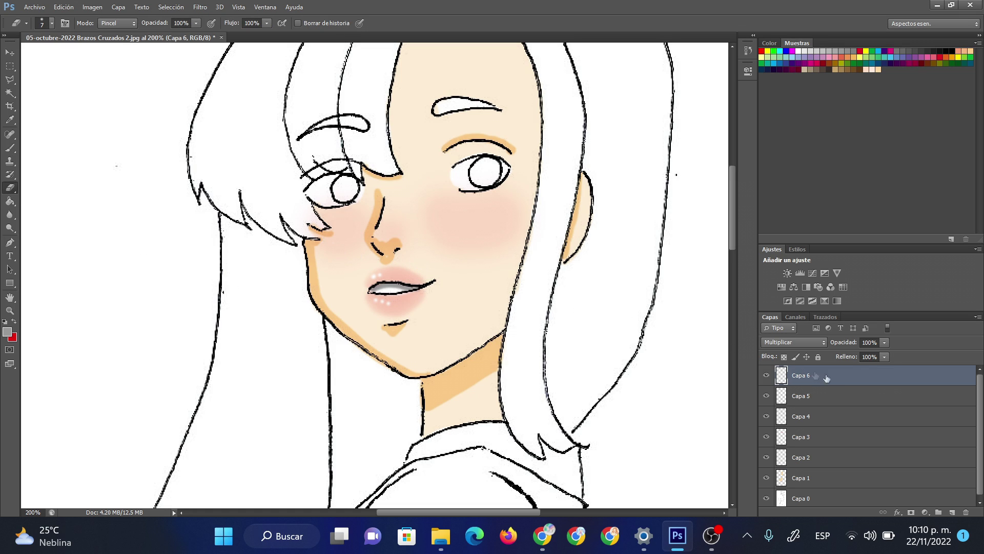
Step: Add Capa 7 in Multiplicar and save a pastel cyan swatch for the irises
left_click(951, 513)
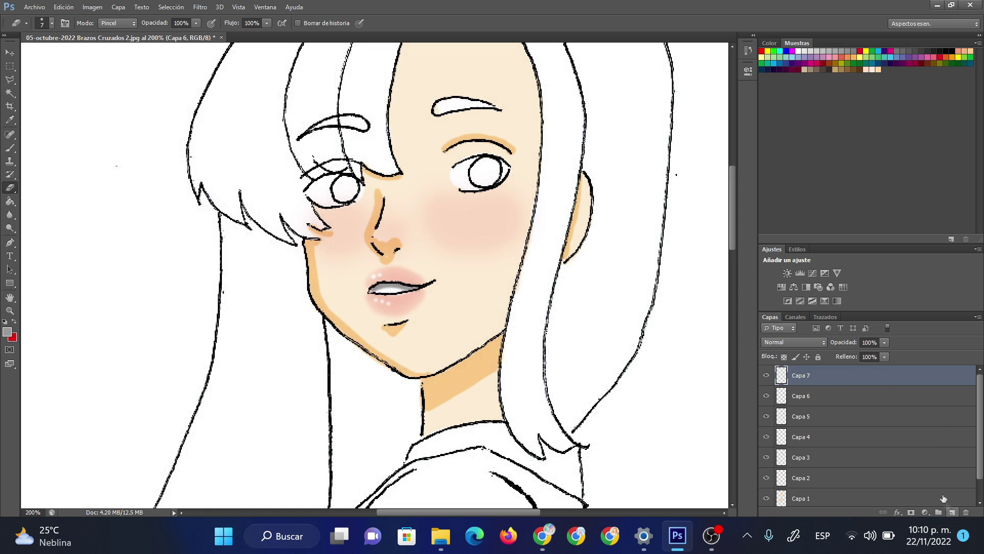
left_click(822, 343)
left_click(776, 55)
left_click(796, 53)
left_click(461, 130)
Step: Enlarge the brush and paint both irises light blue
left_click(10, 148)
right_click(402, 208)
left_click_drag(487, 226, 496, 225)
left_click_drag(344, 180, 346, 189)
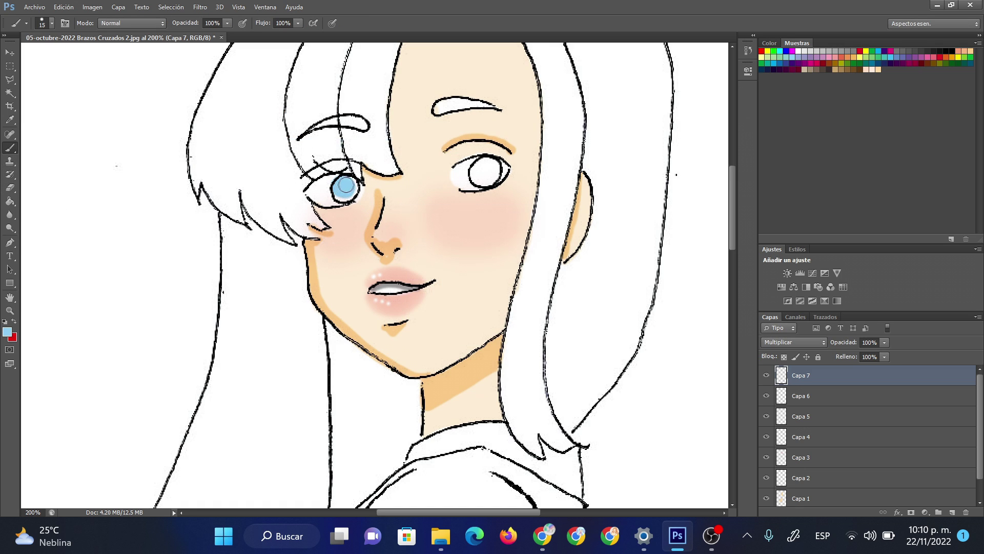
left_click_drag(477, 177, 491, 168)
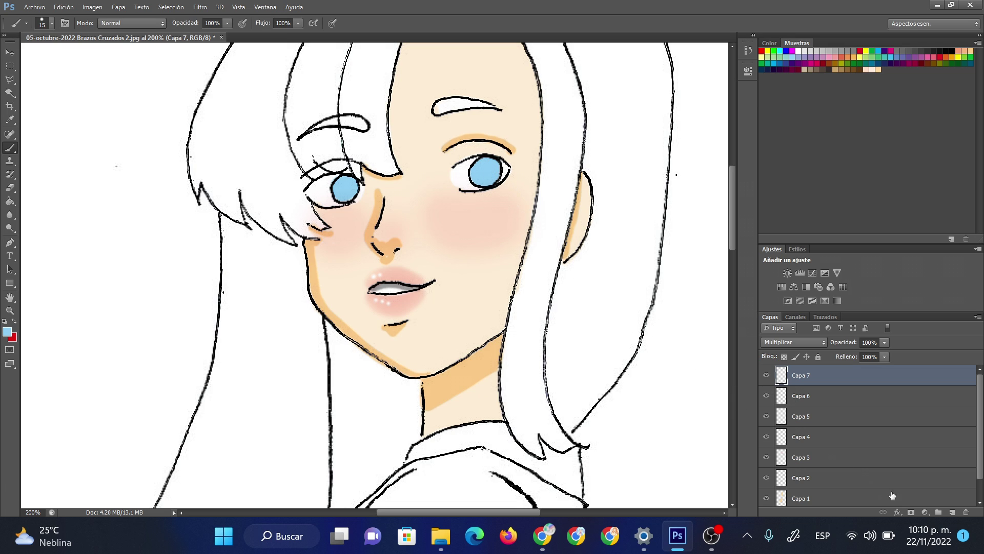
Step: On a new Multiply layer, paint darker blue shading into both irises
left_click(952, 512)
left_click(793, 342)
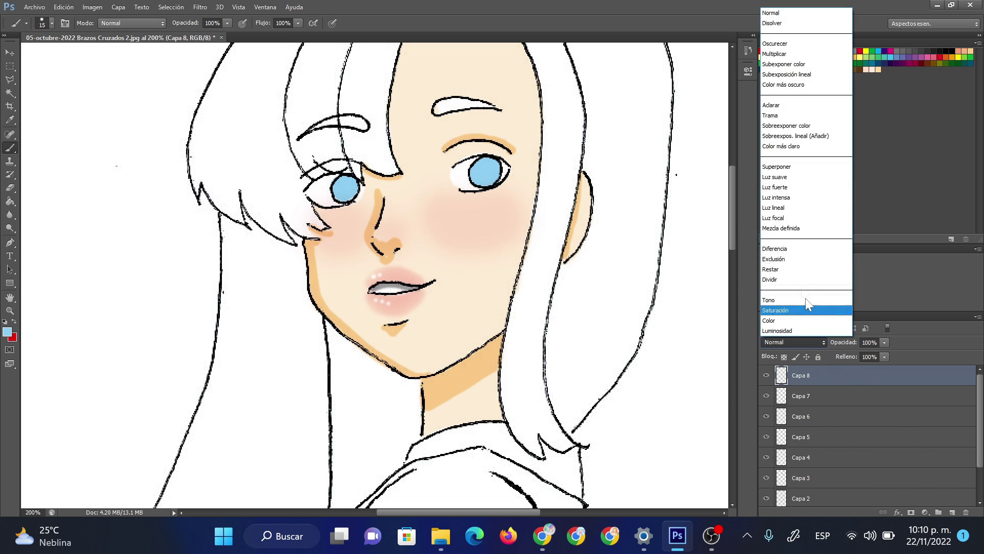
left_click(774, 54)
mouse_move(494, 168)
left_mouse_down()
mouse_move(481, 170)
mouse_move(488, 165)
left_mouse_up()
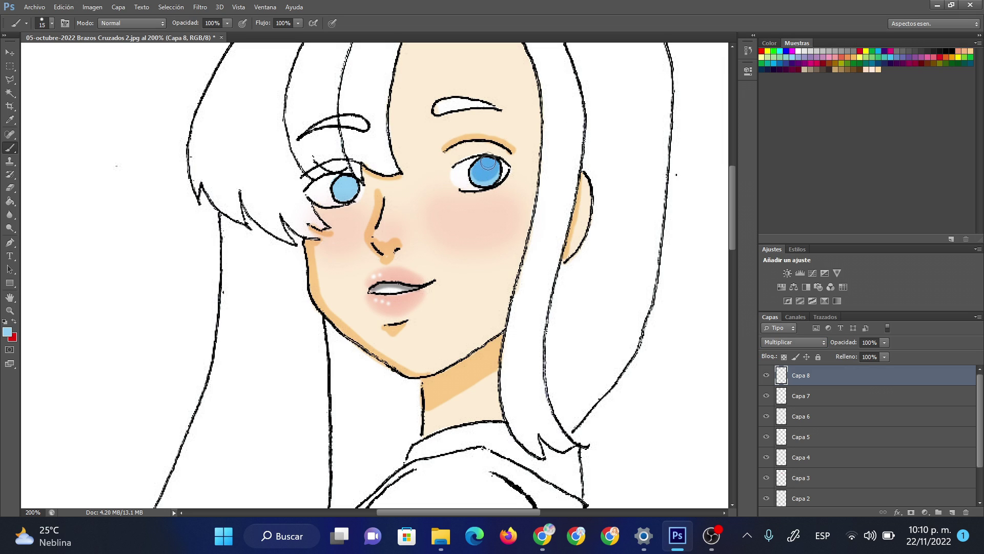
left_click_drag(352, 187, 344, 190)
Step: Erase the lower part of the right iris with a 44 px eraser
left_click(11, 188)
right_click(452, 256)
left_click(494, 274)
key("Return")
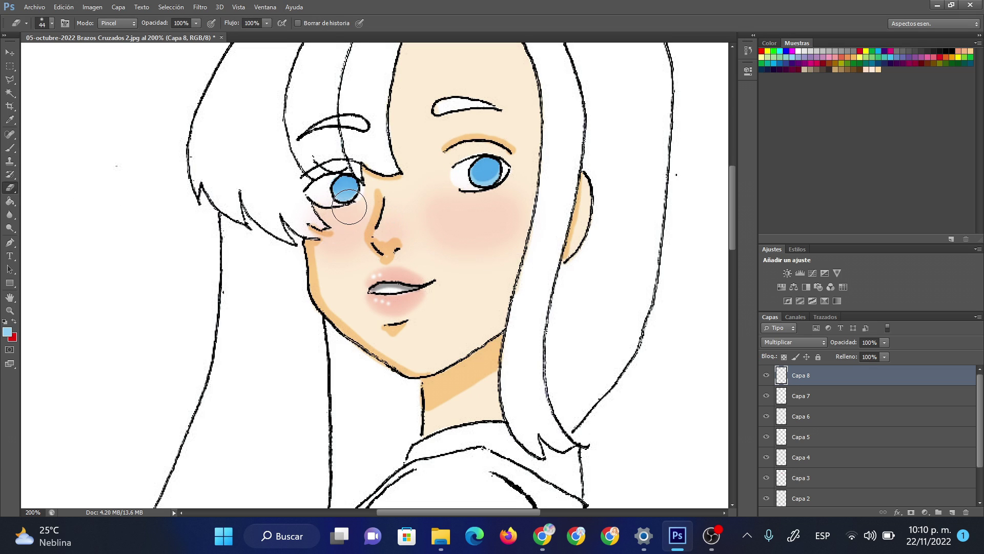
left_click_drag(469, 205, 495, 194)
left_click(951, 511)
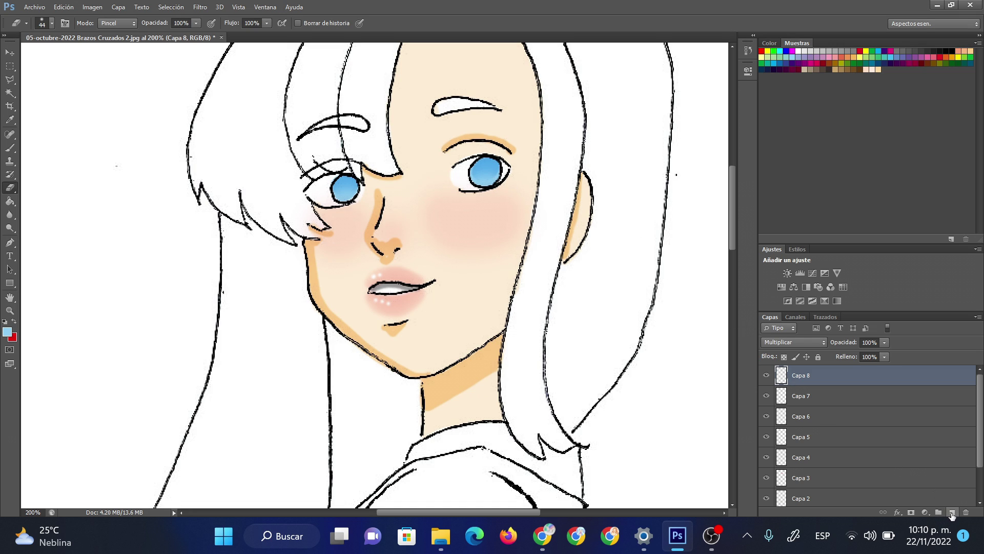
Step: Set Capa 9 to Multiplicar and pick a darker cyan-blue swatch
left_click(823, 340)
left_click(820, 53)
double_click(786, 50)
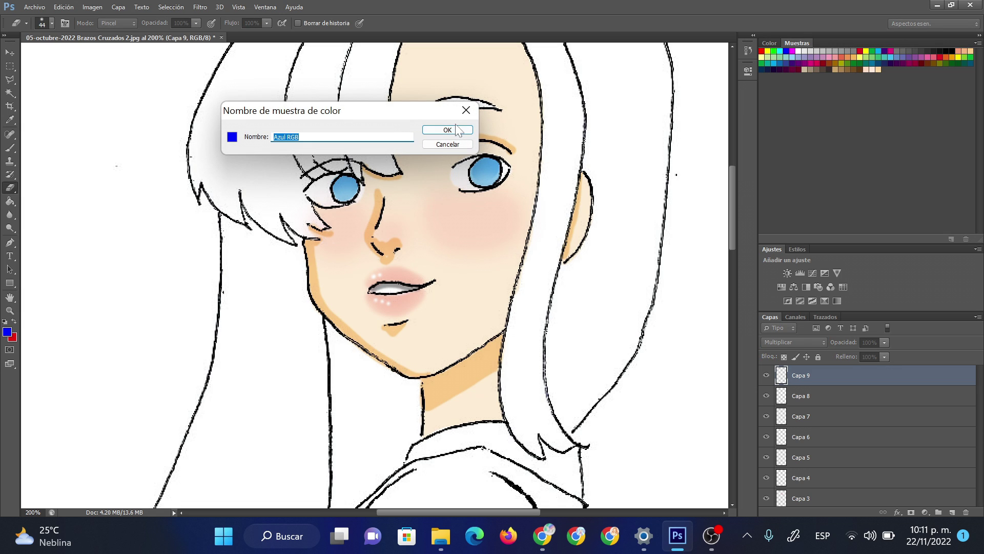
key("Escape")
double_click(788, 57)
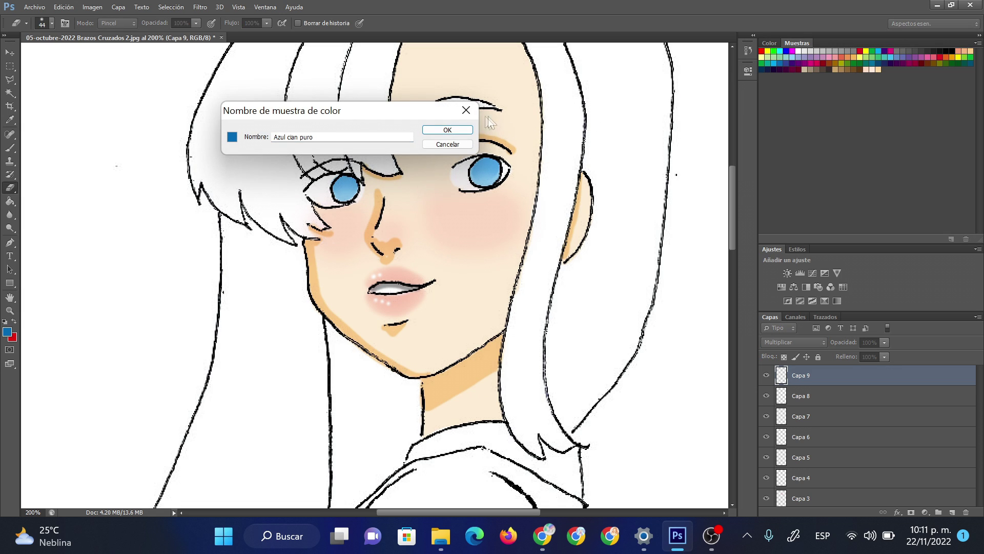
left_click(443, 132)
Step: Set the size to 17 px and brush deeper blue into both irises
right_click(455, 216)
left_click_drag(478, 241, 471, 242)
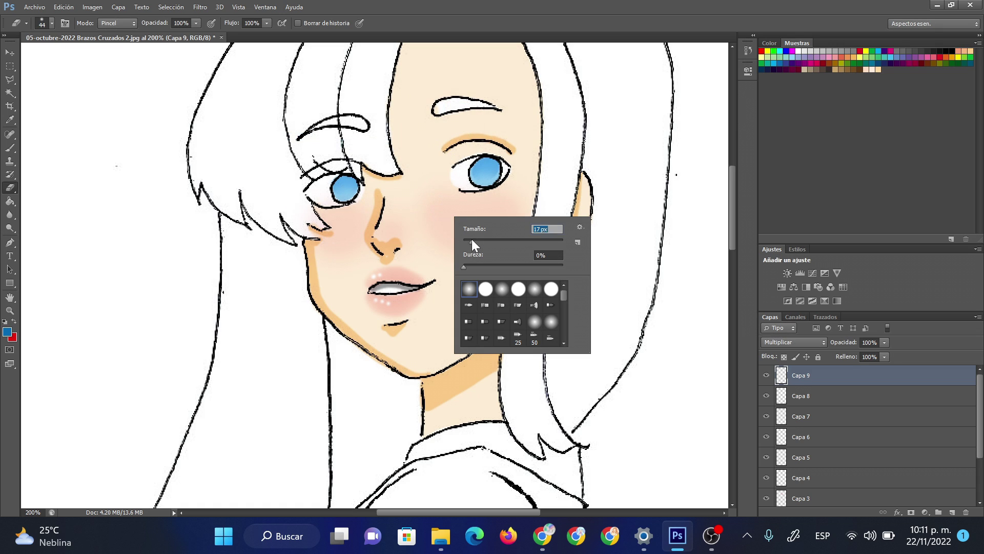
key("Return")
left_click(10, 148)
left_click_drag(334, 180, 354, 184)
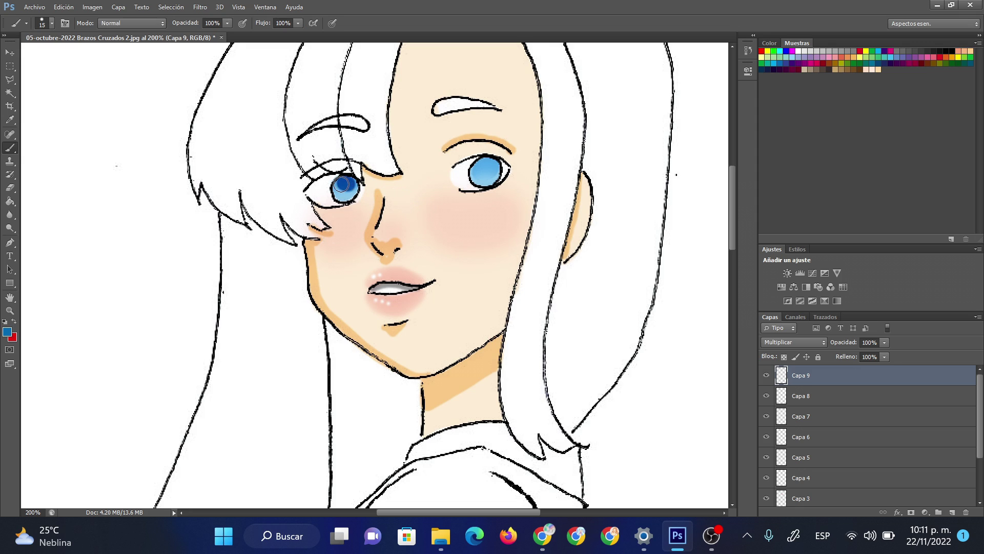
left_click_drag(494, 163, 477, 168)
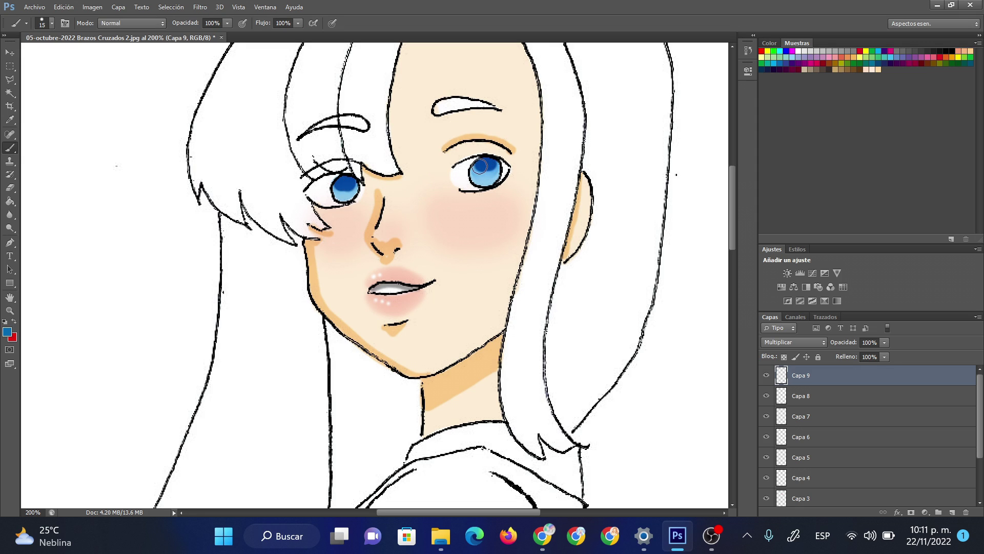
Step: Enlarge the brush to 42 px, then erase the stray blue under the left eye with a 67 px eraser
right_click(525, 245)
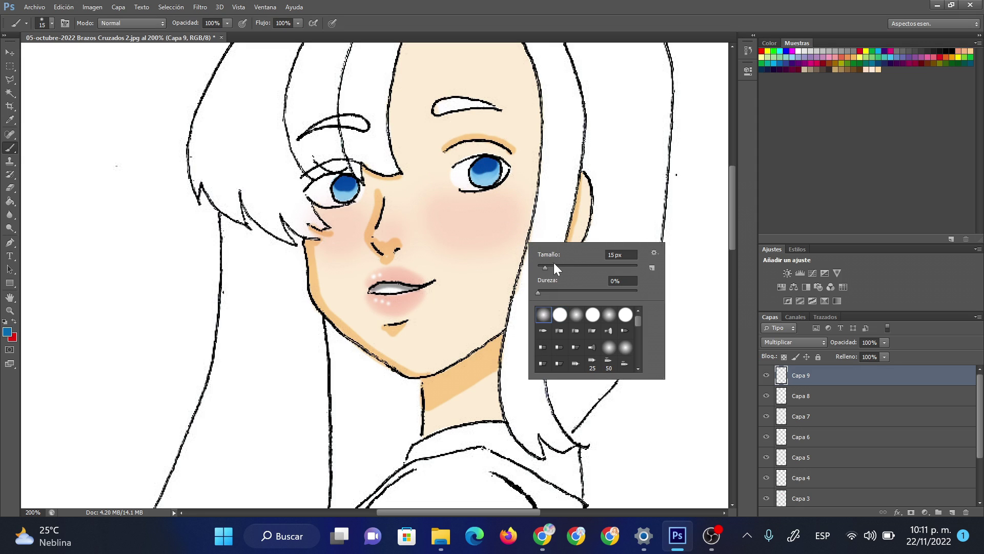
left_click_drag(544, 267, 558, 267)
left_click(350, 209)
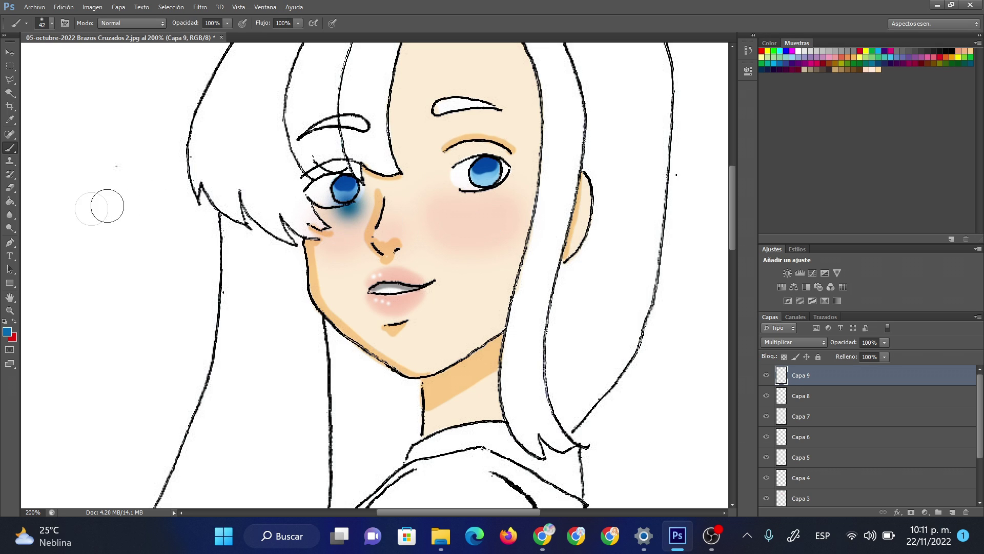
left_click(10, 187)
right_click(348, 265)
left_click_drag(367, 287, 380, 287)
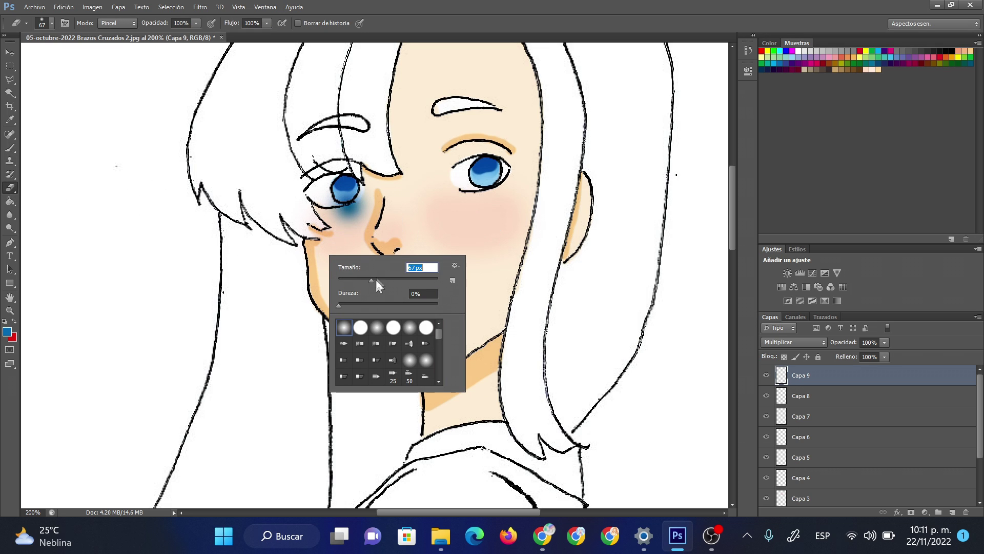
left_click(352, 215)
left_click_drag(351, 215, 344, 210)
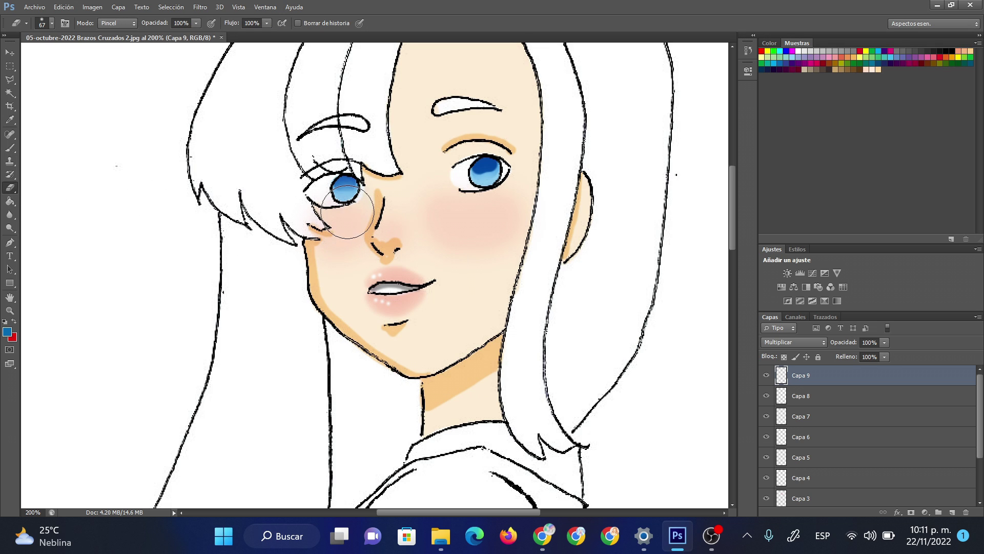
Step: Shrink the eraser to 45 px
right_click(500, 200)
left_click_drag(531, 235, 524, 235)
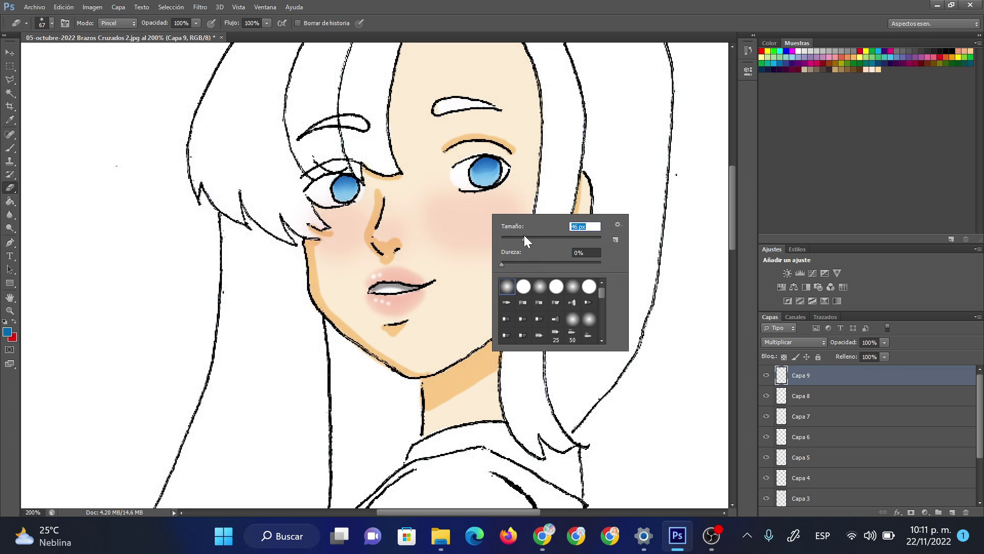
left_click(501, 202)
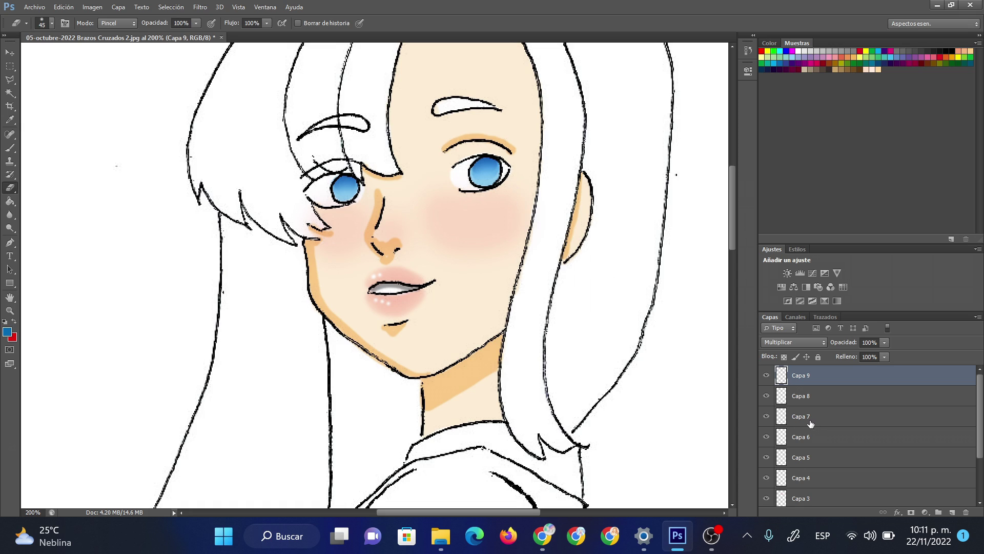
left_click(951, 512)
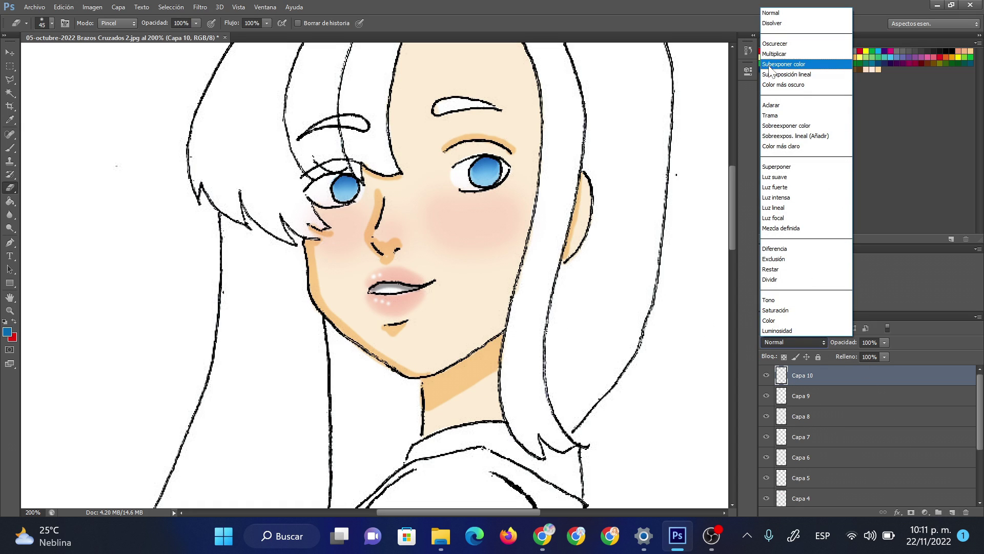
Step: Set Capa 10 to Multiplicar, pick a dark purple swatch, and shrink the eraser to 13 px
left_click(776, 55)
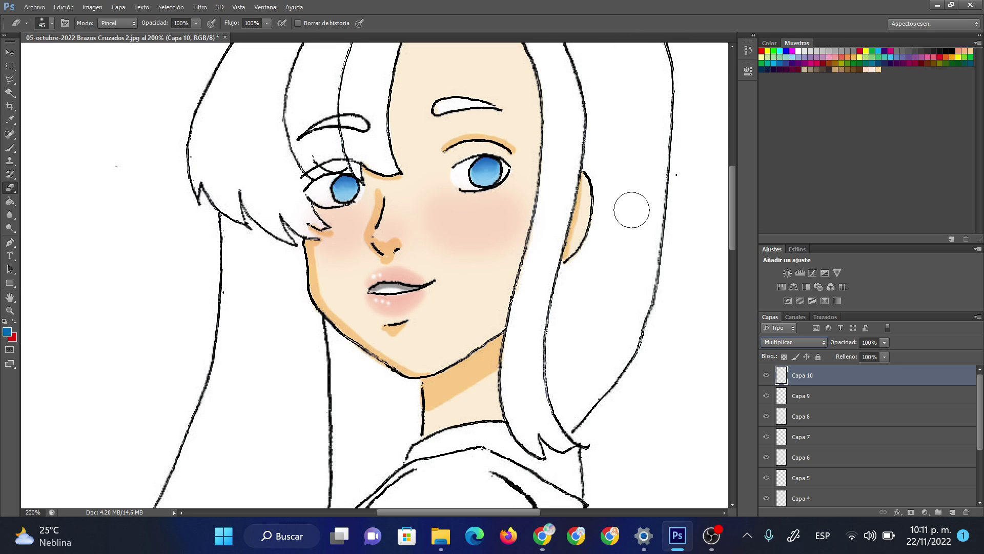
double_click(885, 52)
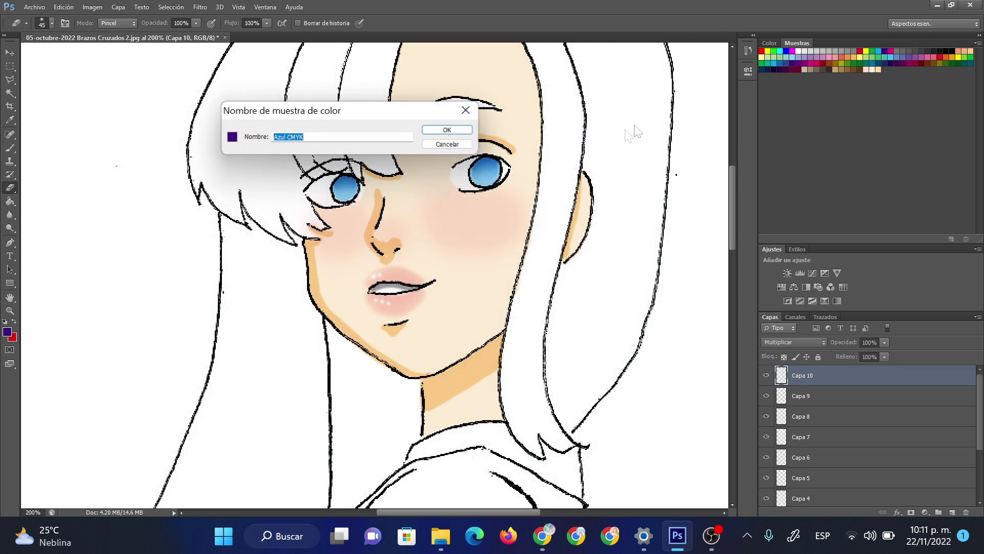
left_click(452, 129)
right_click(427, 253)
left_click_drag(447, 276, 444, 277)
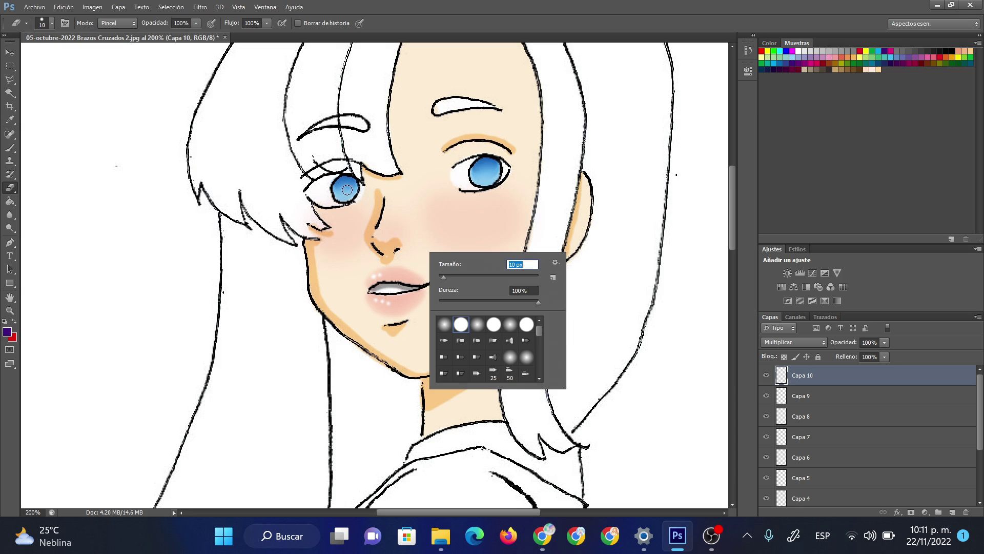
key("Return")
Step: Dot a dark pupil into each eye with a hard 9 px brush
key("b")
right_click(503, 243)
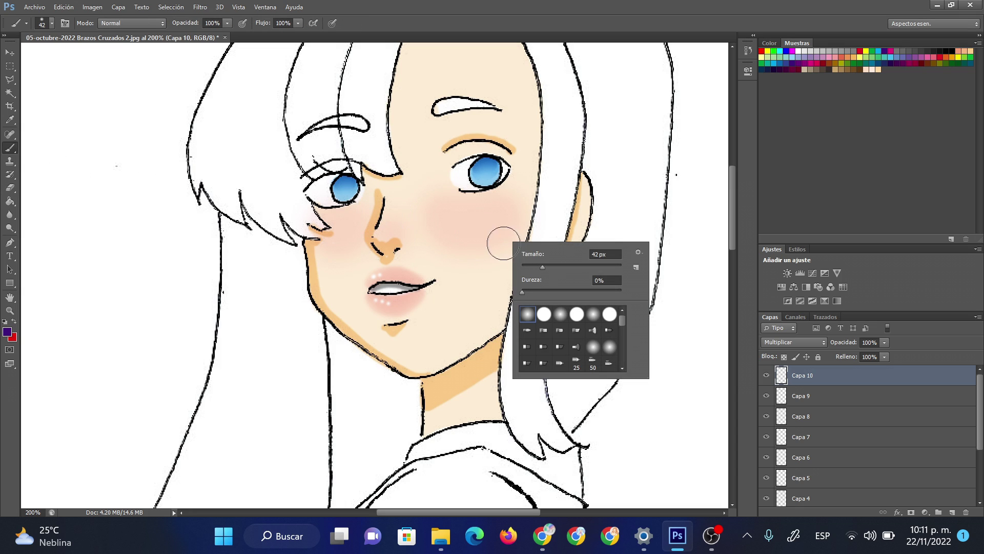
left_click_drag(531, 268, 526, 267)
left_click(544, 314)
left_click(346, 189)
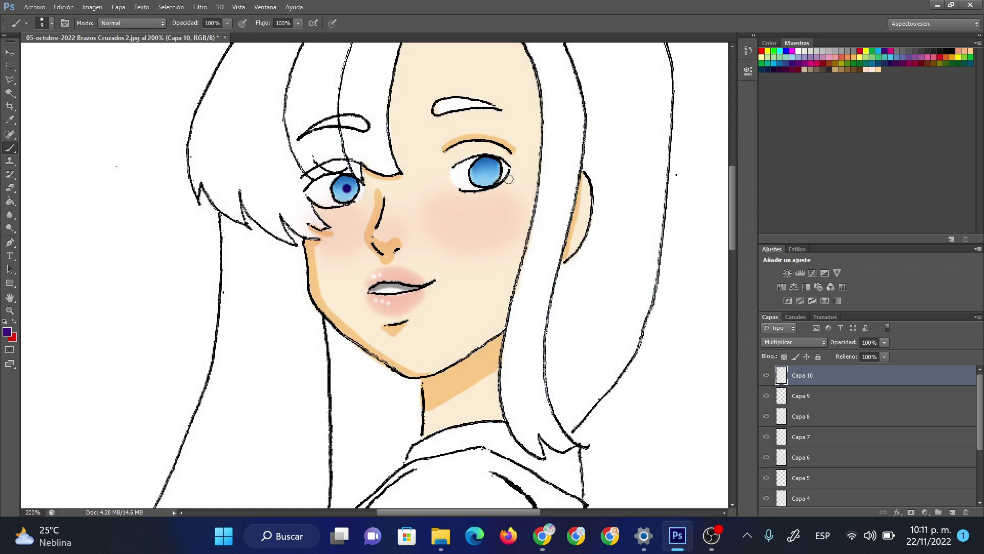
left_click(489, 170)
left_click(951, 512)
Step: Pick white as the paint colour and paint a trial highlight on the right eye
left_click(798, 50)
left_click(951, 239)
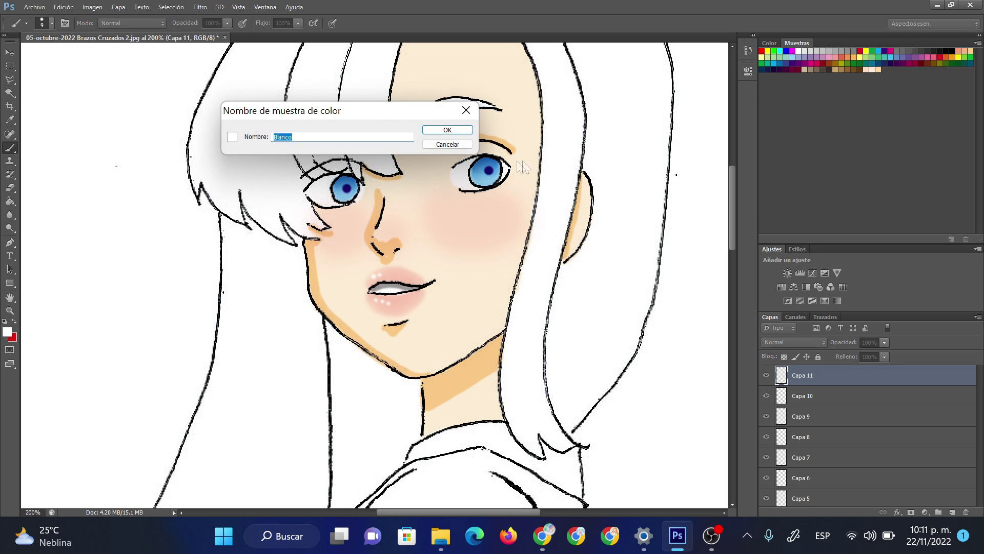
left_click(461, 130)
left_click(460, 130)
left_click(10, 187)
left_click(461, 131)
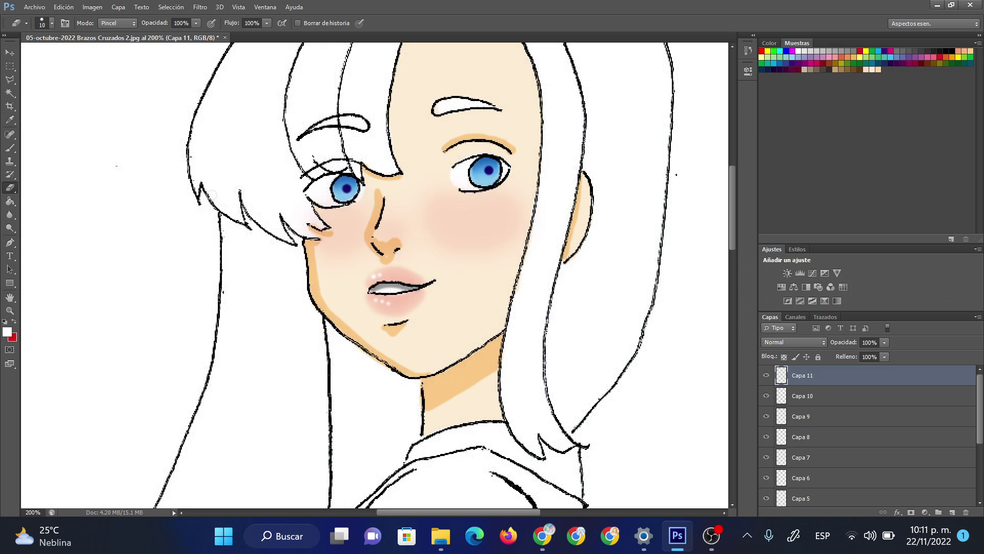
left_click(10, 147)
mouse_move(490, 162)
left_mouse_down()
mouse_move(484, 169)
mouse_move(545, 187)
left_mouse_up()
Step: Erase the trial highlight with a 73 px eraser and switch to the Capa 10 pupils layer
left_click(10, 187)
right_click(505, 176)
key("Return")
left_click(488, 166)
left_click(767, 395)
left_click(792, 395)
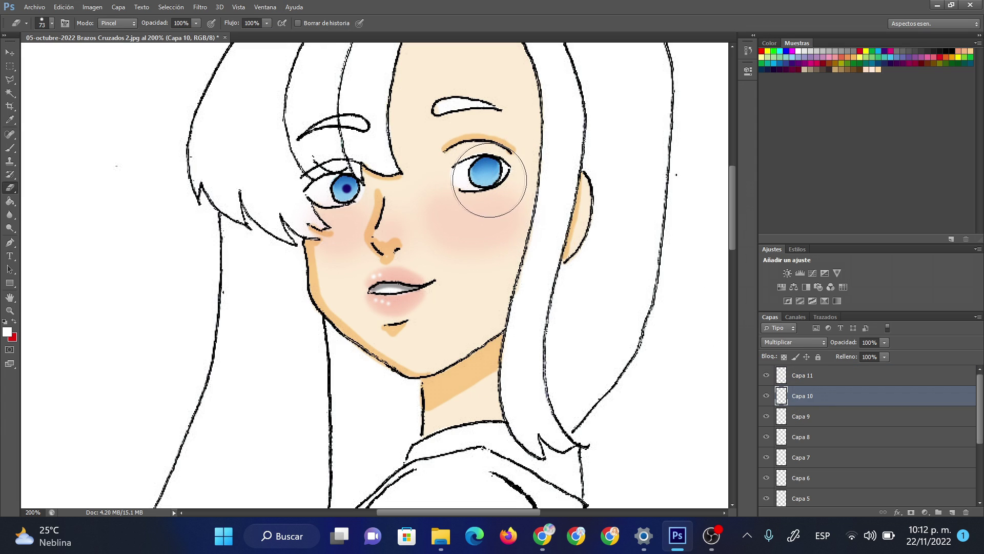
left_click(10, 148)
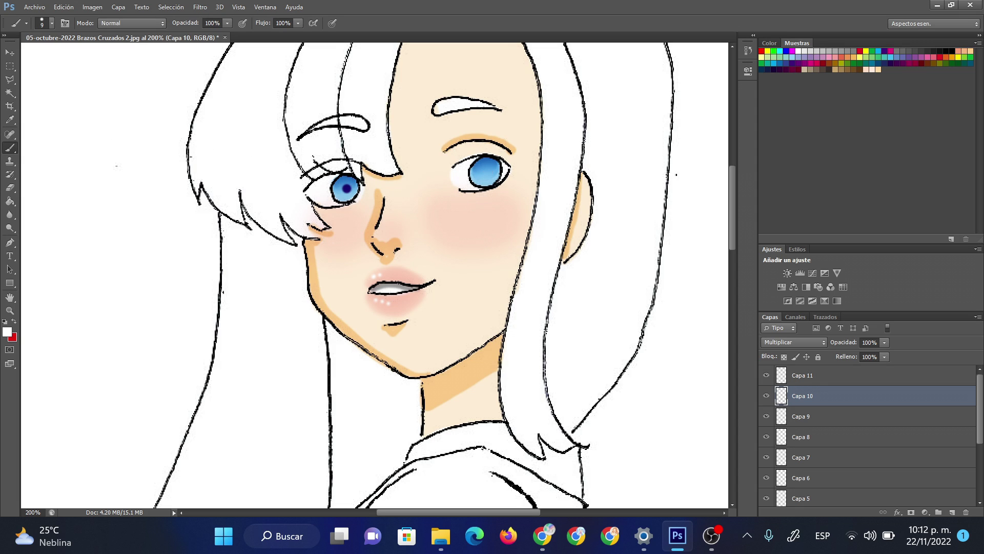
left_click(11, 120)
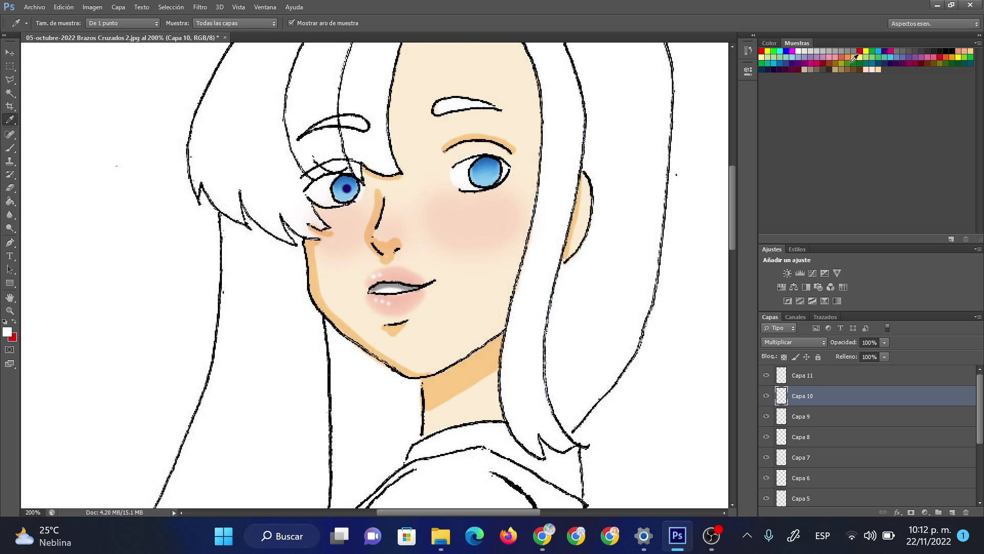
Step: Sample the dark cyan-blue swatch, repaint the right pupil, and select Capa 11
left_click(880, 63)
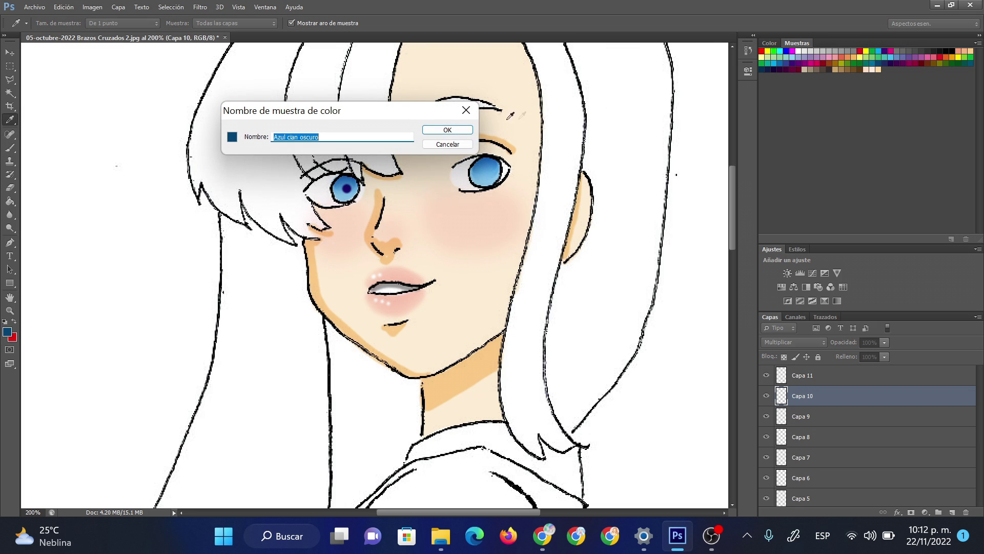
left_click(451, 126)
left_click(9, 149)
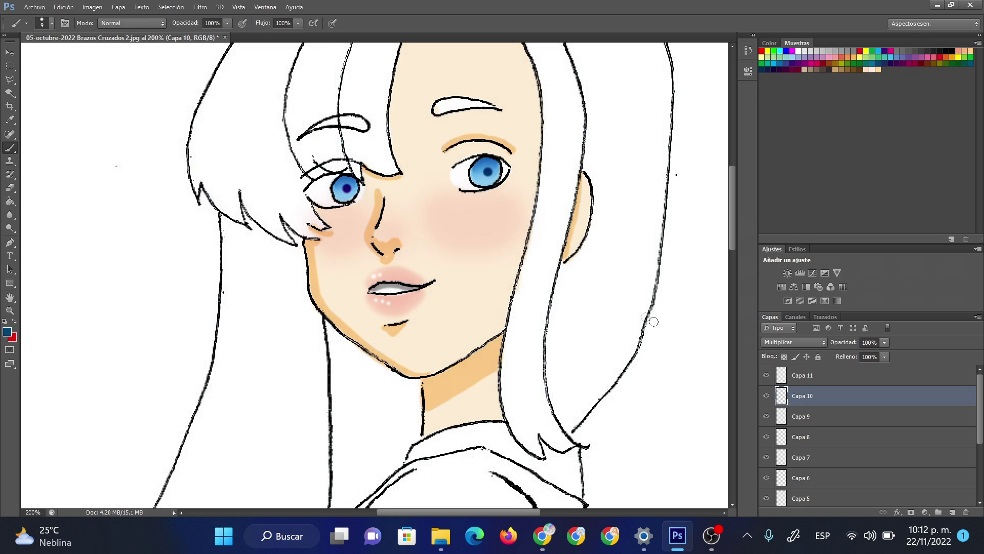
left_click(9, 187)
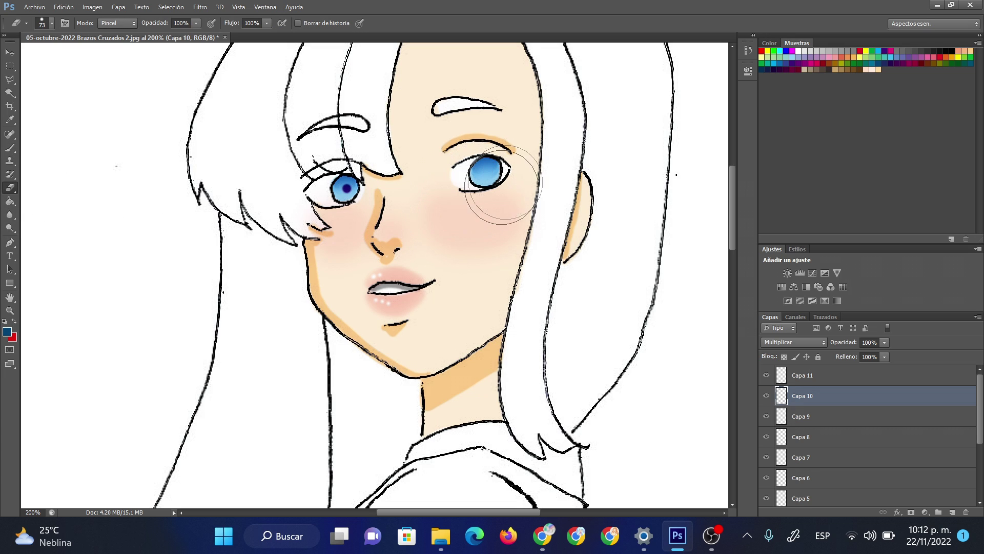
left_click(10, 148)
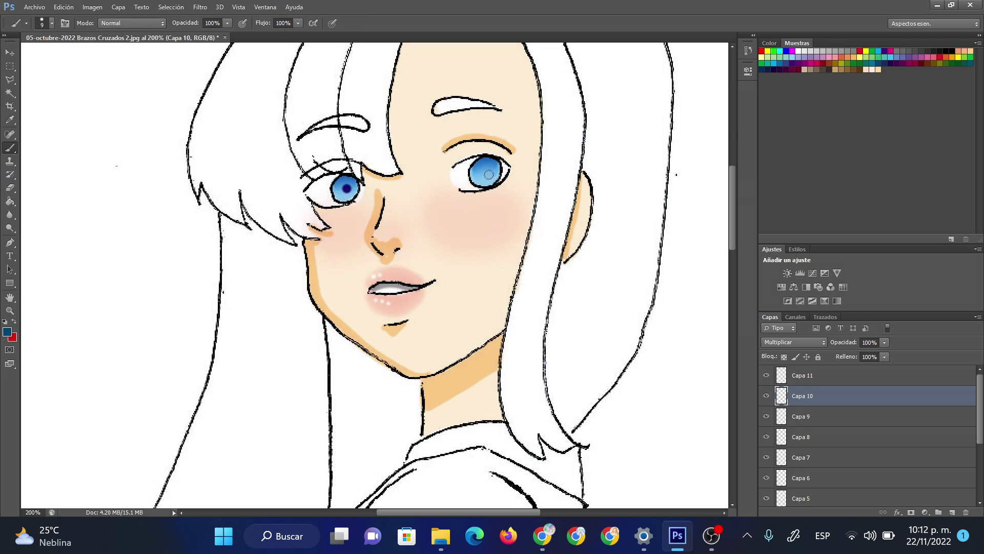
left_click_drag(372, 491, 353, 505)
left_click(795, 374)
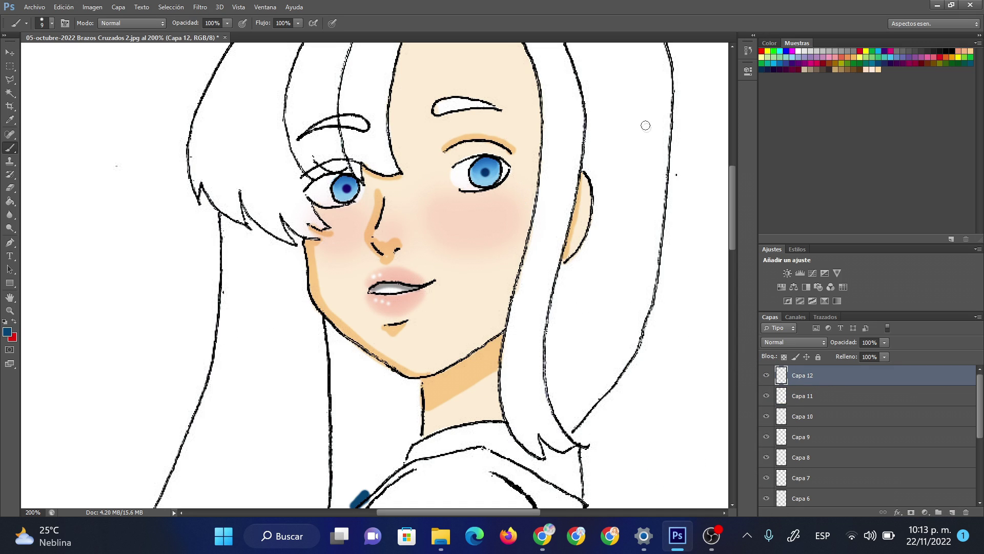
Step: Pick white and dab small shine highlights on both irises
left_click(798, 51)
left_click(897, 69)
left_click(445, 129)
right_click(433, 208)
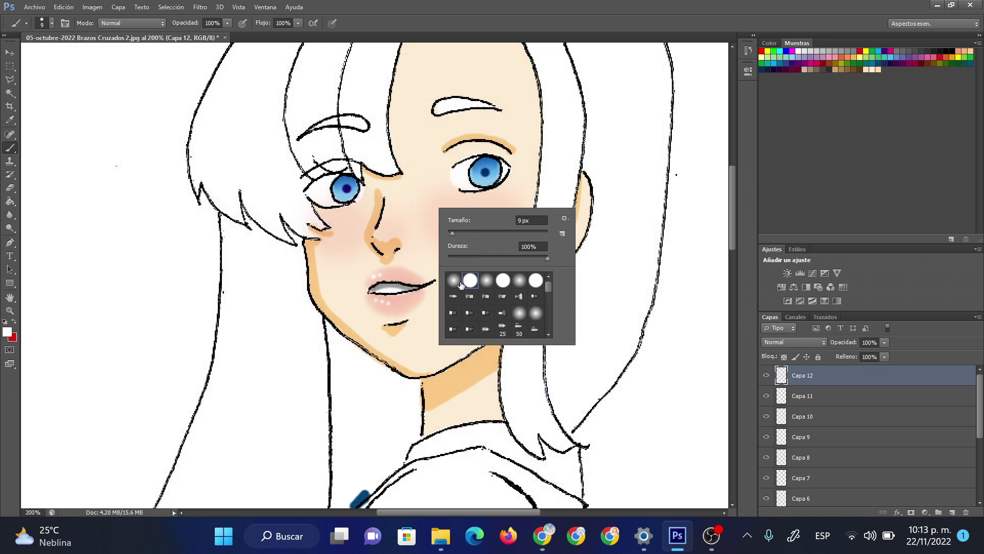
left_click(341, 186)
left_click_drag(340, 183, 344, 180)
left_click_drag(483, 173, 486, 163)
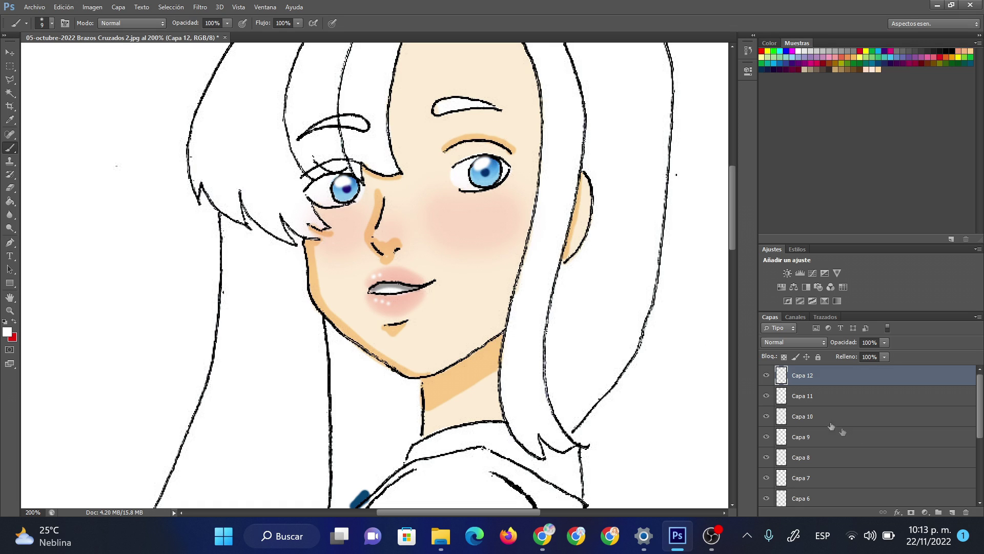
Step: Add a new layer, set the brush to 7 px, and add another new layer
left_click(952, 512)
right_click(470, 206)
left_click_drag(495, 239, 492, 238)
key("Return")
left_click(951, 512)
Step: Set the new layer to Multiplicar blending and pick light grey as the paint colour
left_click(794, 342)
left_click(772, 54)
double_click(837, 51)
left_click(446, 128)
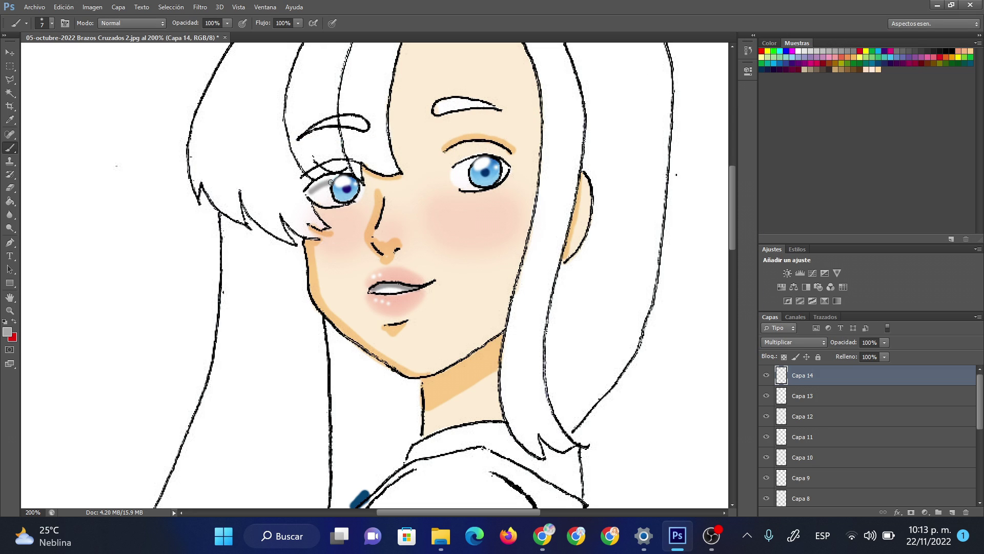
Step: Shade the upper whites of both eyes grey, fade the layer to about 62%, and add Capa 15
mouse_move(310, 193)
left_mouse_down()
mouse_move(320, 181)
mouse_move(307, 191)
left_mouse_up()
mouse_move(453, 172)
left_mouse_down()
mouse_move(475, 157)
mouse_move(459, 166)
left_mouse_up()
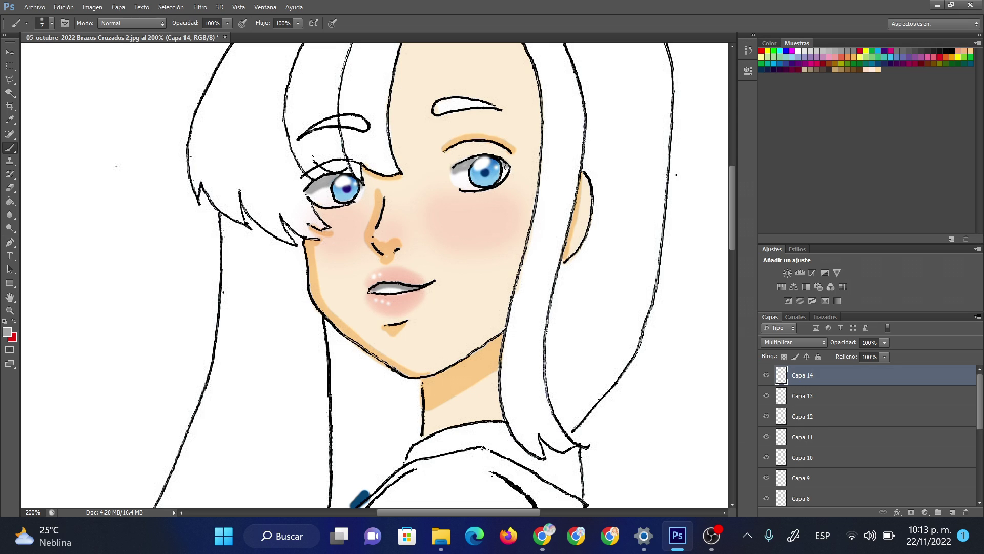
left_click_drag(466, 167, 454, 174)
left_click(884, 342)
left_click_drag(872, 352, 863, 358)
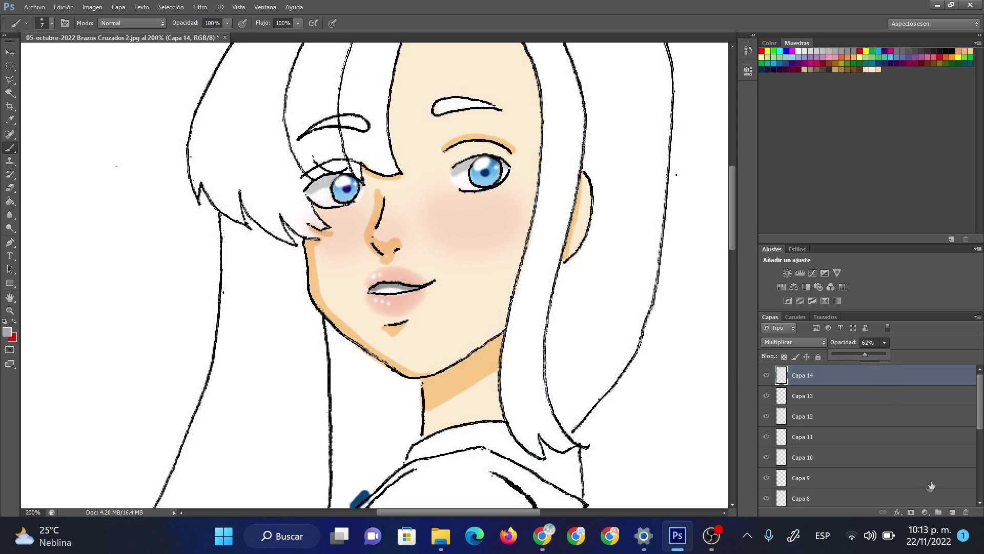
left_click(952, 511)
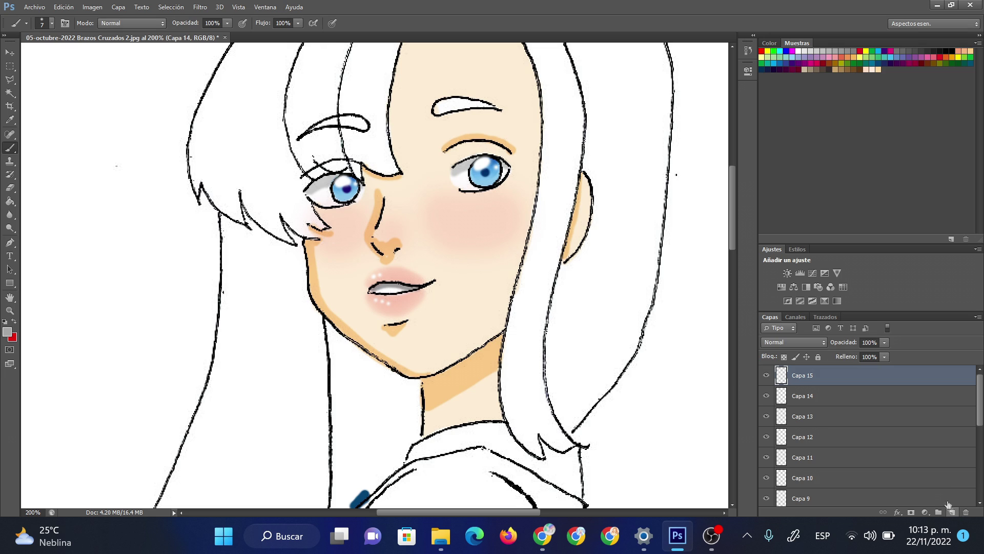
Step: Set Capa 15 to Multiplicar, pick dark brown, and size the brush to 5 px
left_click(820, 343)
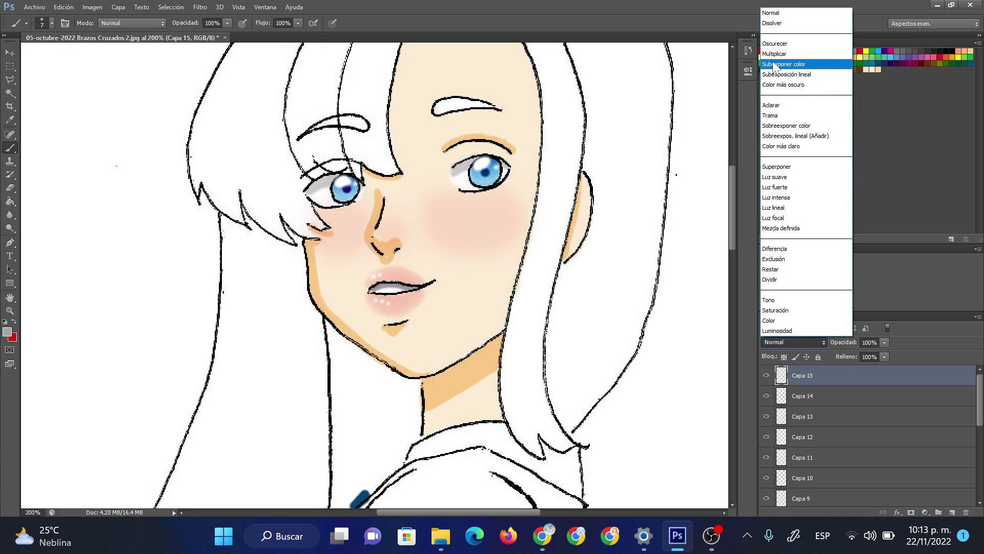
left_click(774, 62)
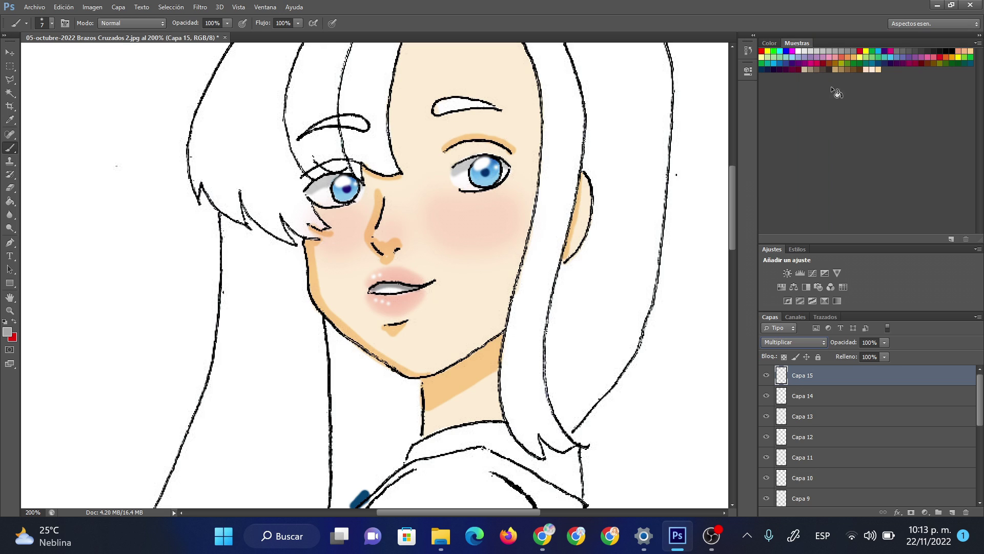
double_click(861, 69)
left_click(466, 110)
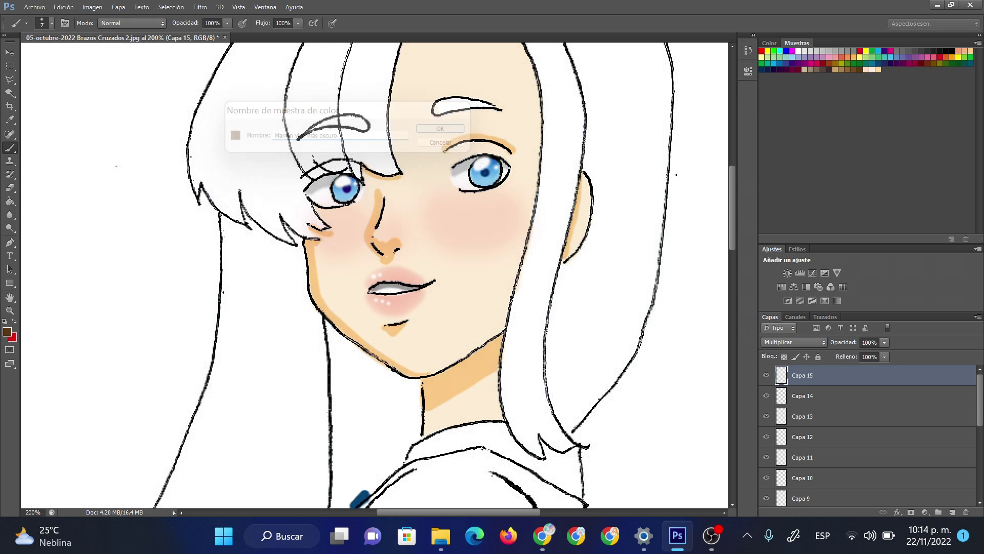
right_click(356, 213)
left_click_drag(366, 230, 365, 230)
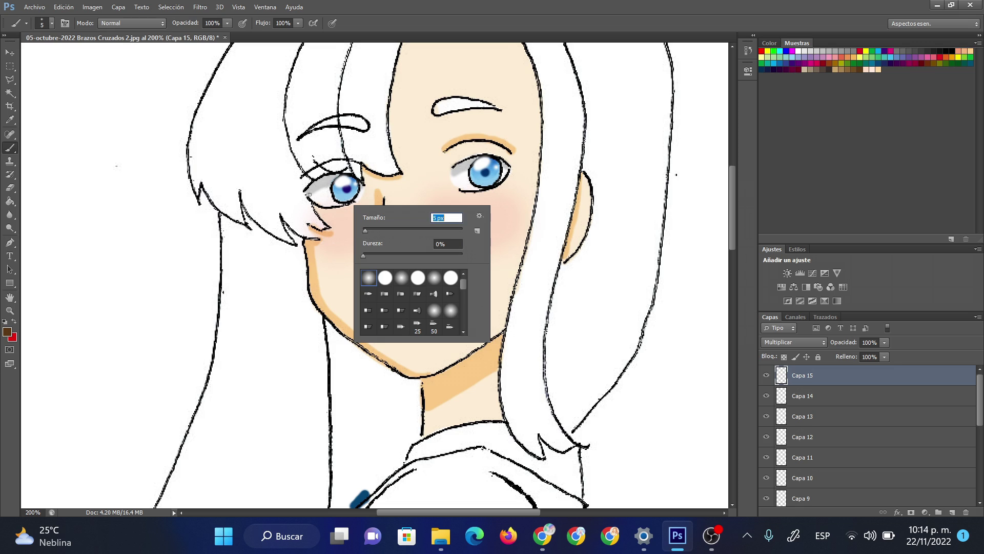
key("Return")
Step: Paint dark brown lashes along both upper eyelids and erase the test strokes beside the ear
left_click_drag(308, 185, 339, 171)
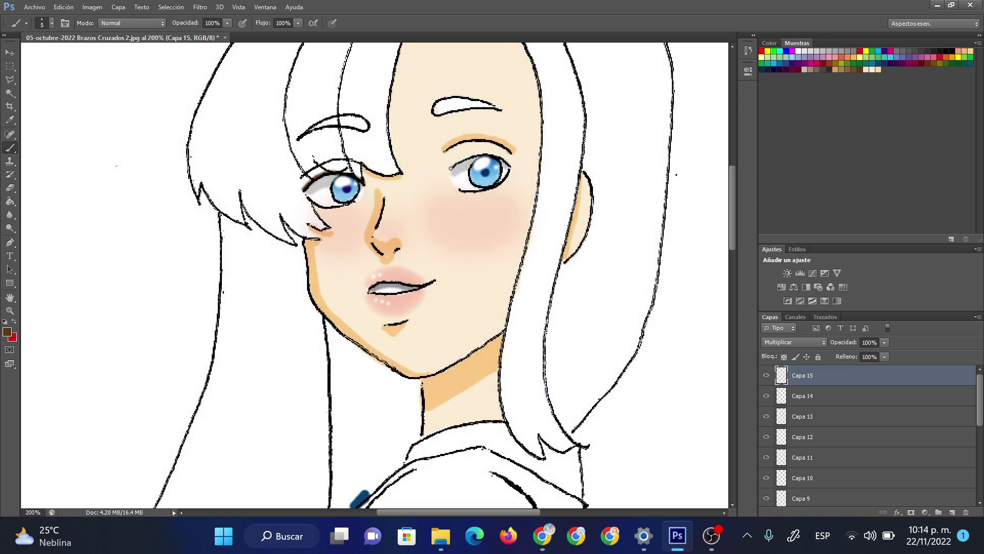
mouse_move(451, 169)
left_mouse_down()
mouse_move(487, 156)
mouse_move(512, 168)
left_mouse_up()
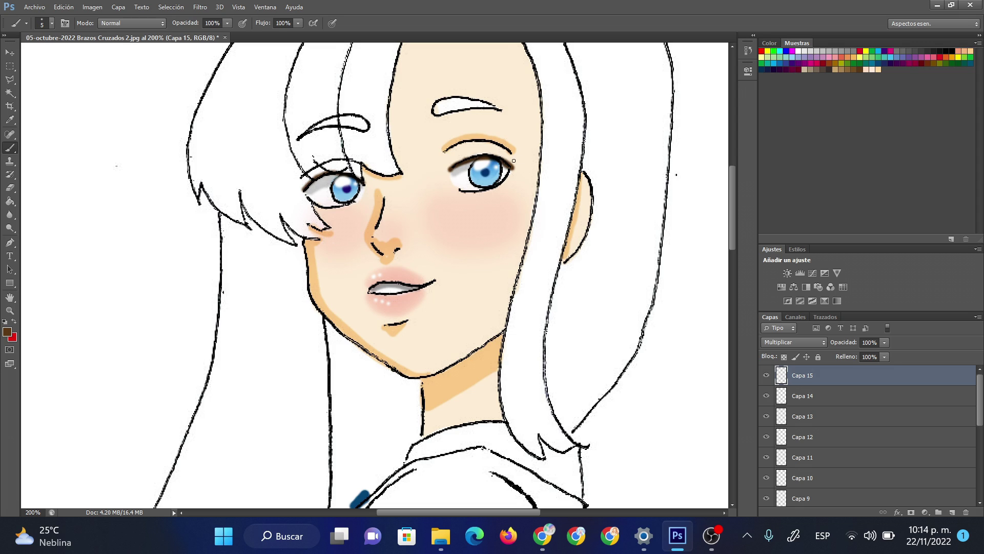
left_click_drag(518, 162, 512, 169)
mouse_move(309, 180)
left_mouse_down()
mouse_move(296, 183)
mouse_move(338, 169)
left_mouse_up()
left_click_drag(456, 159, 470, 160)
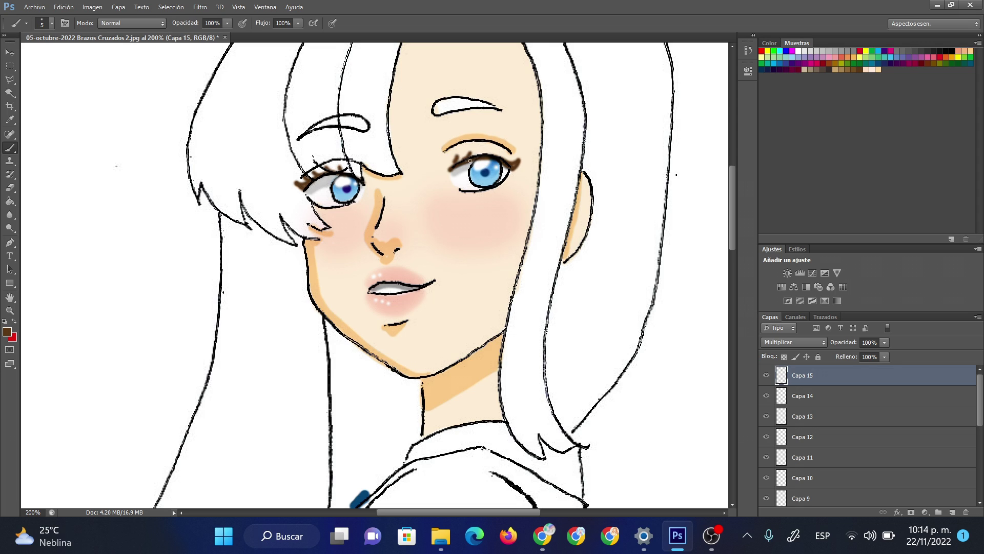
mouse_move(558, 271)
left_mouse_down()
mouse_move(607, 248)
mouse_move(567, 313)
mouse_move(590, 328)
left_mouse_up()
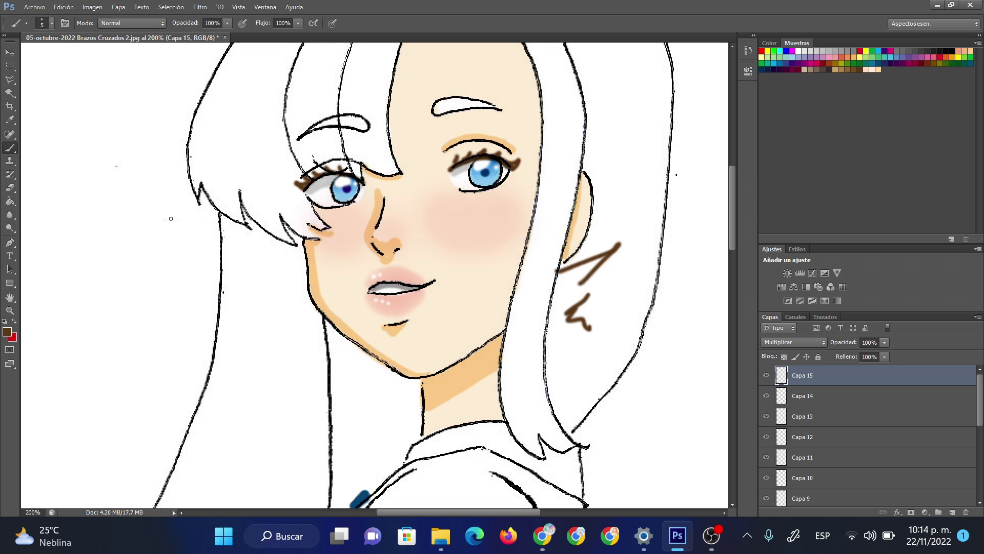
left_click(9, 187)
left_click_drag(556, 267, 579, 318)
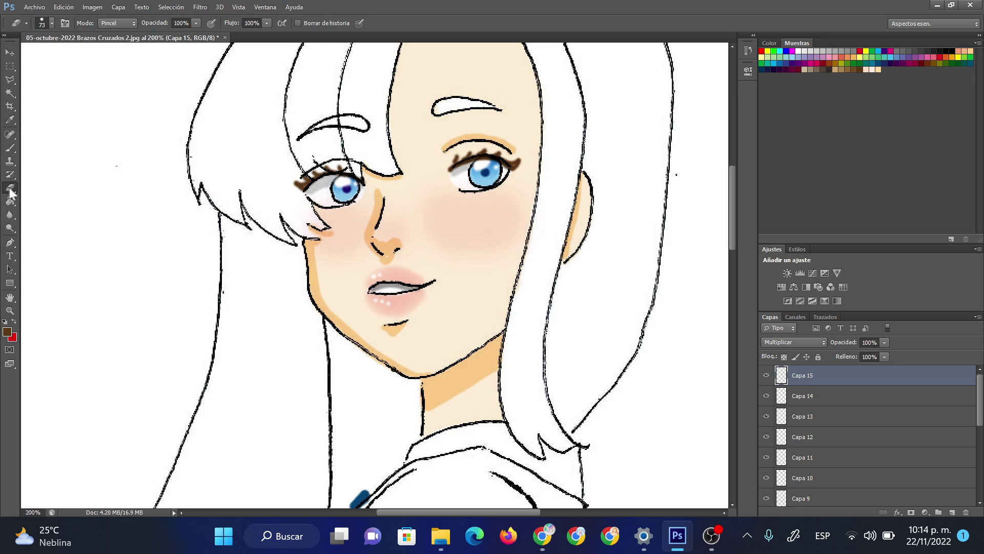
Step: Shrink the eraser to 10 px, then paint fine lower lashes under the right eye with a 1 px brush
right_click(499, 231)
left_click(500, 231)
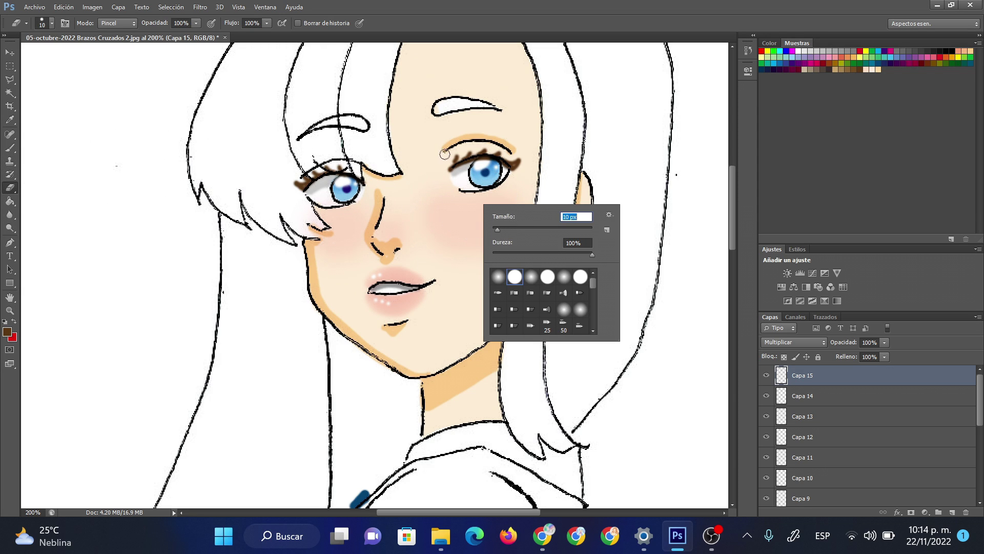
key("Return")
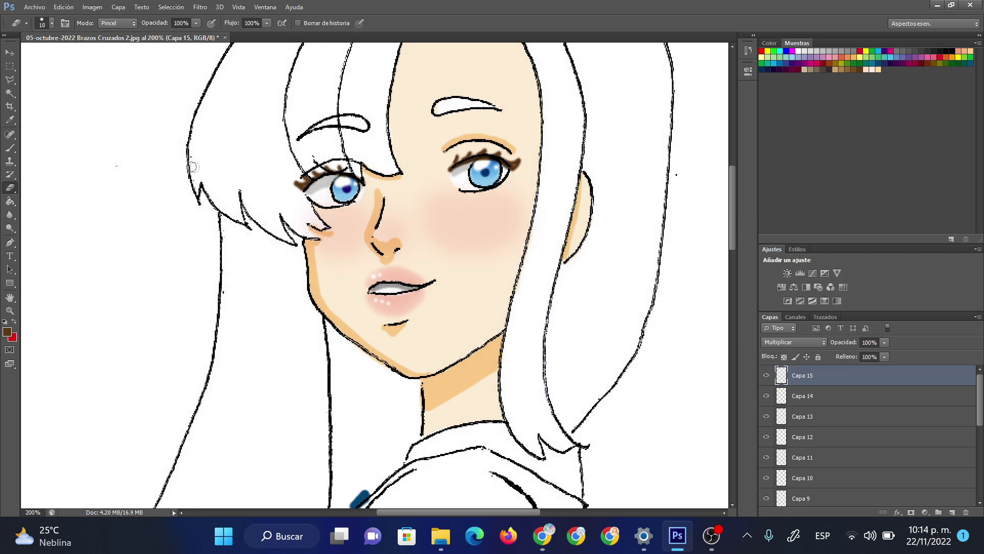
left_click(10, 149)
right_click(426, 253)
left_click_drag(426, 254, 387, 239)
key("Return")
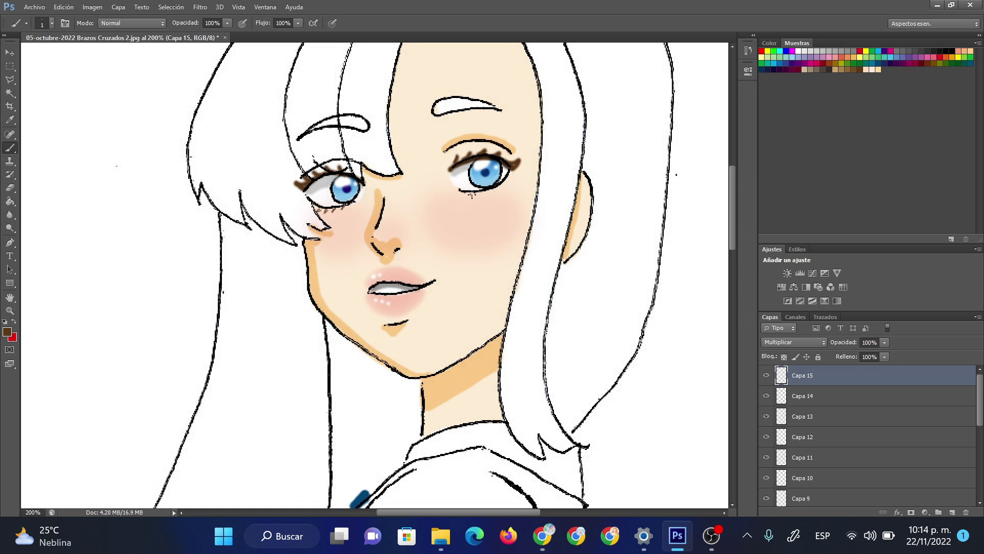
left_click_drag(486, 190, 484, 194)
Step: Duplicate the lash layer with Ctrl+J to darken the lashes, then zoom out to 66.7%
key("ctrl+j")
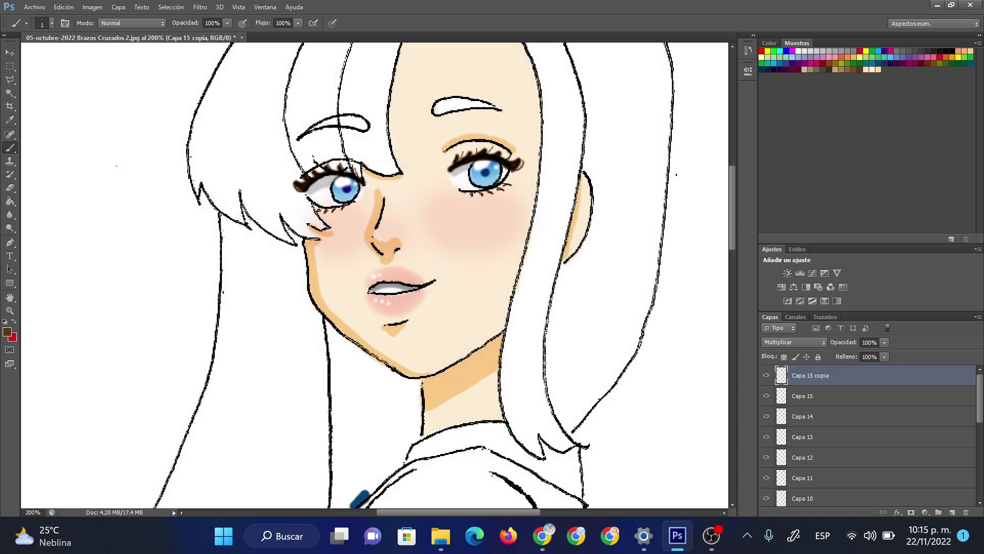
left_click(11, 308)
right_click(460, 281)
left_click(517, 371)
right_click(445, 272)
left_click(494, 359)
right_click(420, 334)
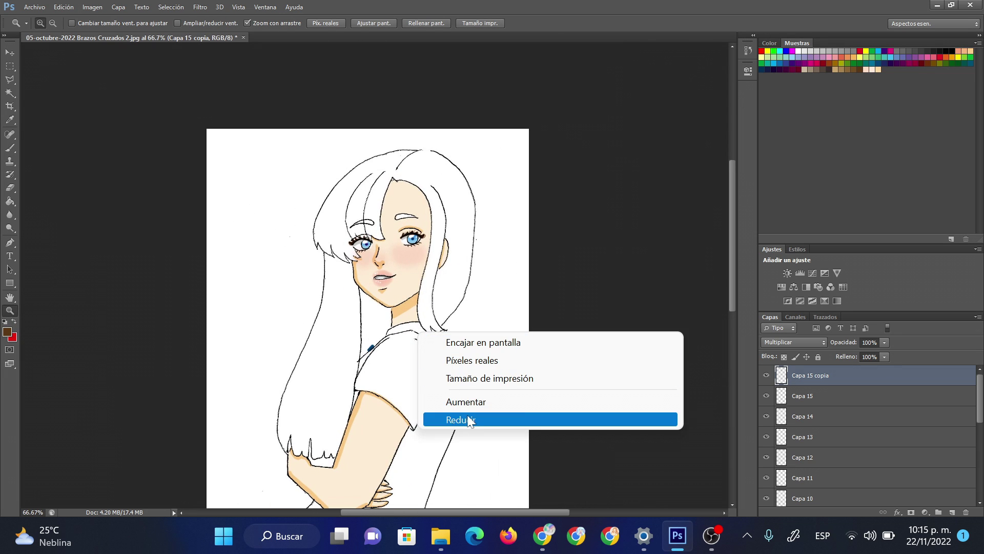
Step: Add Capa 16 in Multiplicar mode and save a light brown swatch named 'marrón claro'
left_click(470, 420)
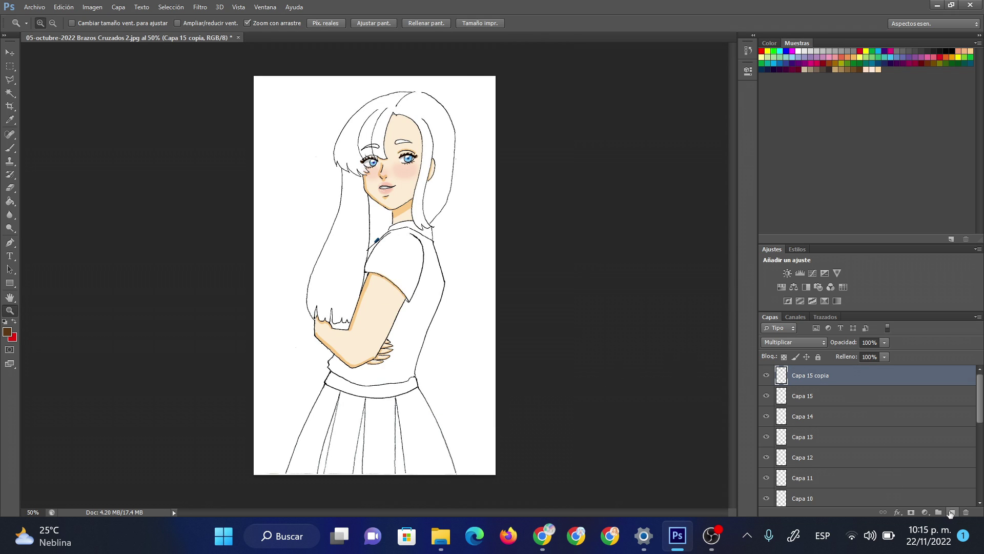
left_click(951, 512)
left_click(816, 342)
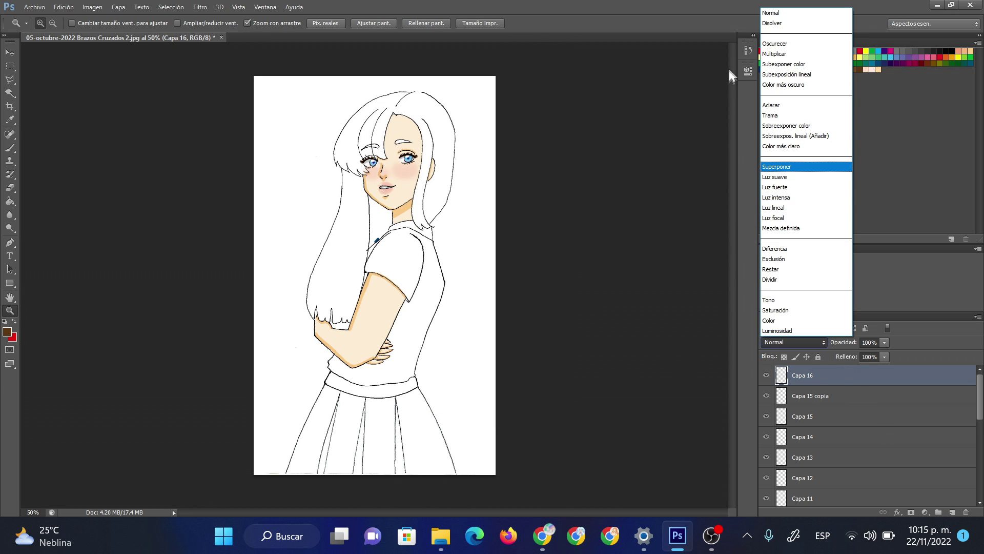
left_click(831, 53)
left_click(851, 65)
left_click(886, 70)
type("marrón claro")
left_click(451, 128)
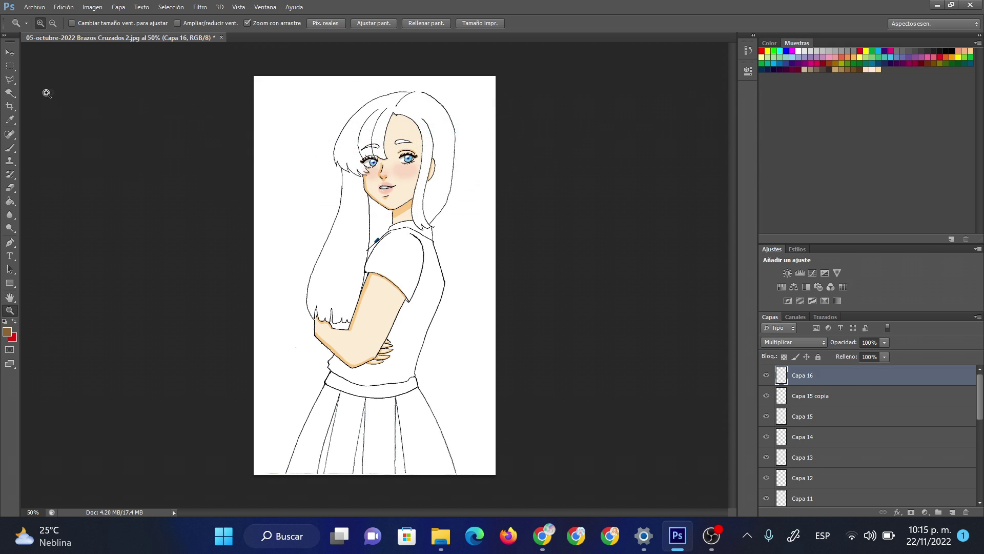
Step: Paint light brown over the hair with a soft round brush
left_click(11, 148)
right_click(405, 226)
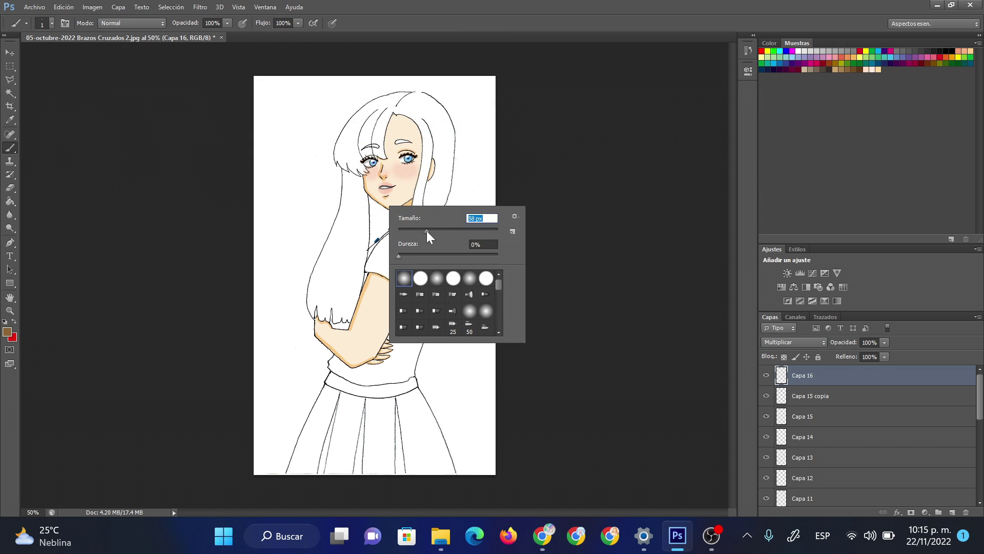
left_click(419, 282)
mouse_move(347, 193)
left_mouse_down()
mouse_move(354, 238)
mouse_move(365, 246)
mouse_move(343, 280)
mouse_move(347, 269)
left_mouse_up()
mouse_move(374, 223)
left_mouse_down()
mouse_move(432, 205)
mouse_move(443, 184)
mouse_move(444, 134)
mouse_move(423, 100)
mouse_move(398, 97)
mouse_move(349, 154)
mouse_move(354, 205)
mouse_move(330, 303)
mouse_move(339, 233)
left_mouse_up()
left_click(10, 310)
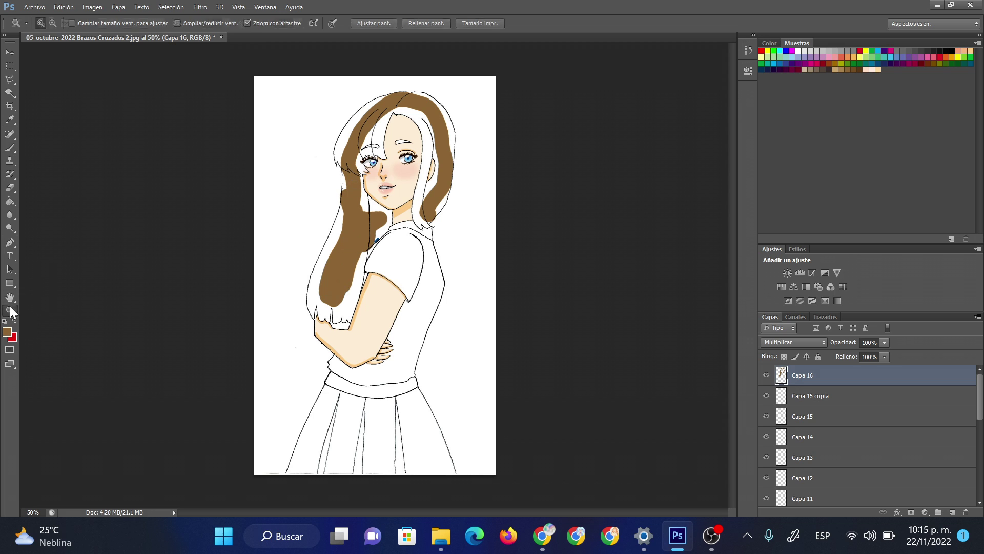
left_click(319, 281)
Step: Trace a polygonal lasso selection down the hair outline to the hair tips
left_click(333, 280)
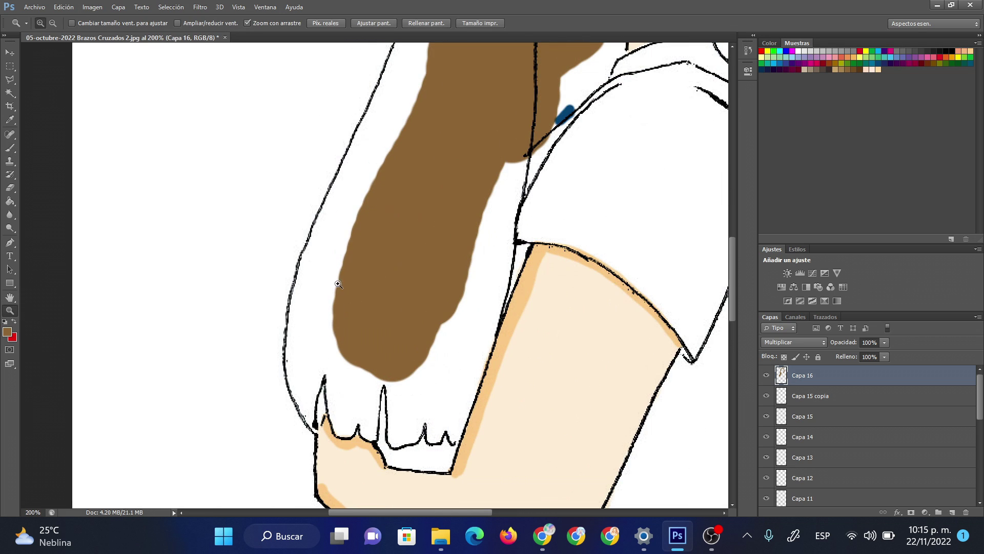
left_click(11, 82)
left_click(352, 137)
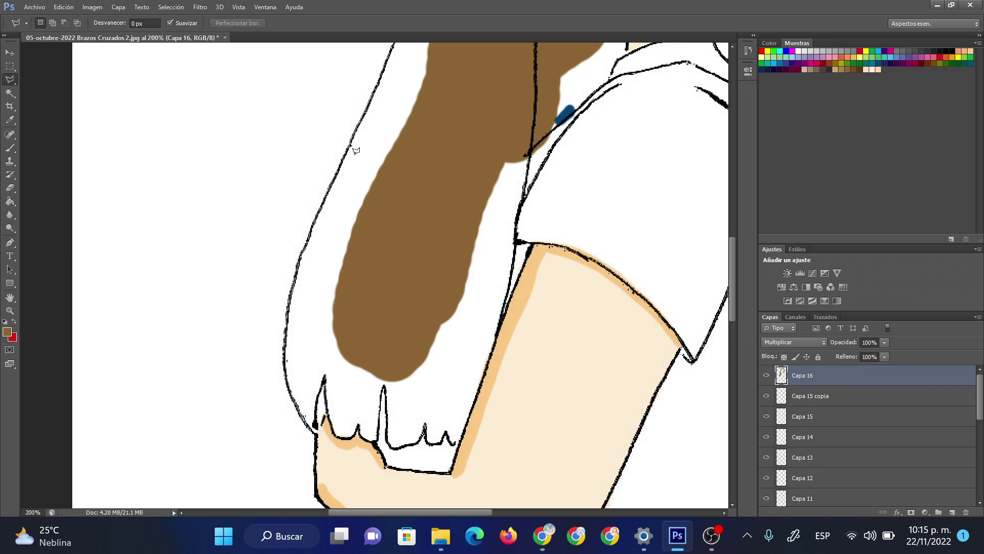
left_click(336, 178)
left_click(302, 262)
left_click(296, 298)
left_click(286, 339)
left_click(287, 384)
left_click(306, 421)
left_click(319, 436)
left_click(327, 388)
left_click(383, 449)
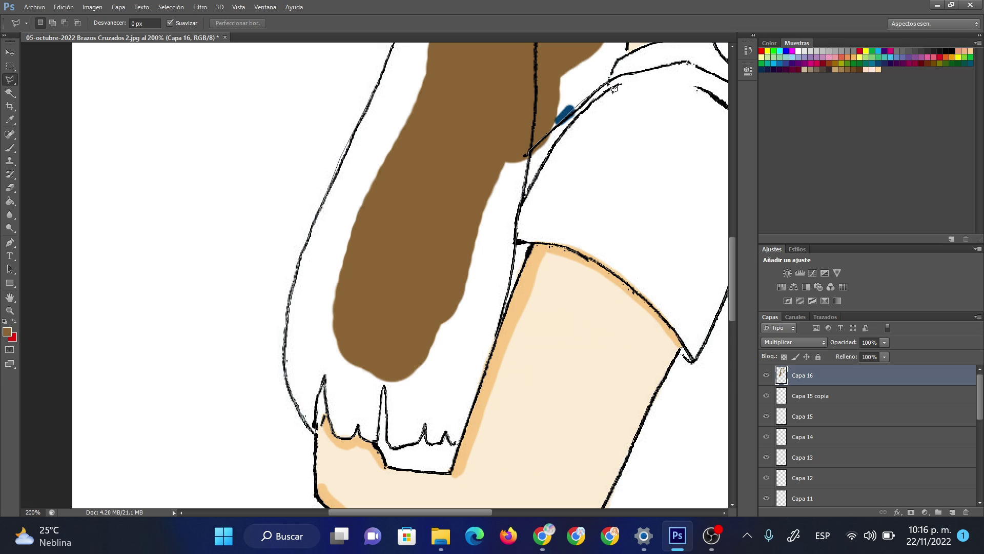
Step: Continue the lasso up along the neck and over the top of the head, then close it
scroll(615, 77, "up", 1)
scroll(626, 128, "up", 4)
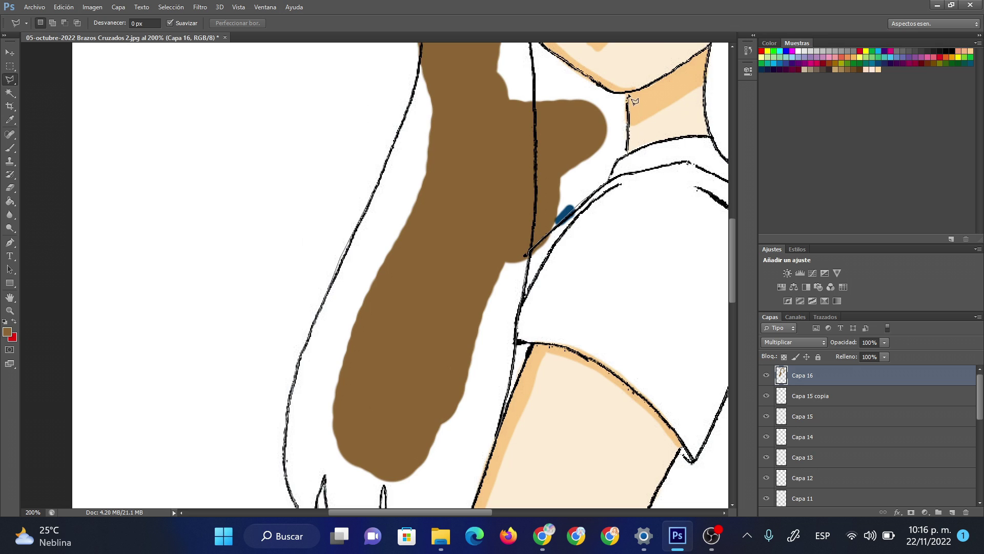
left_click(589, 79)
scroll(590, 79, "up", 8)
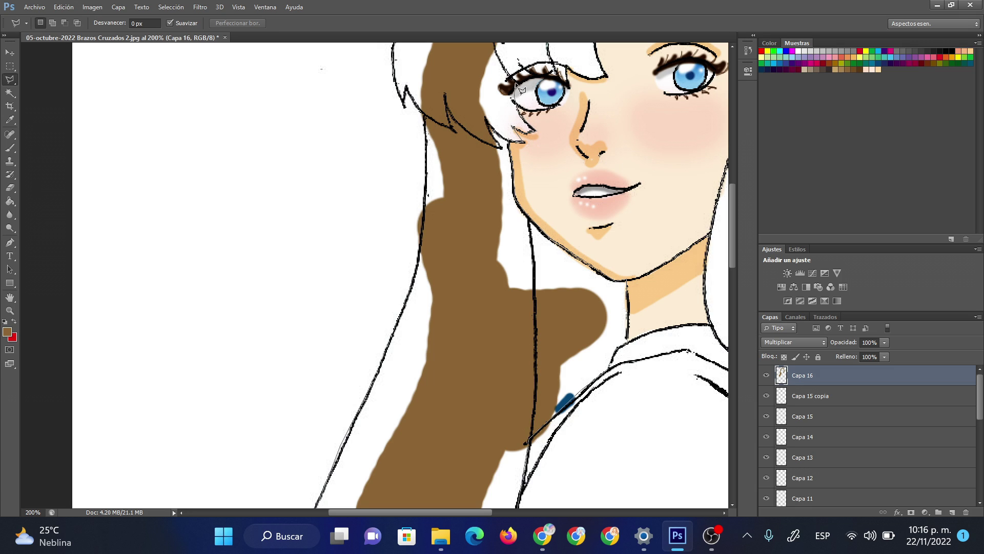
left_click(537, 76)
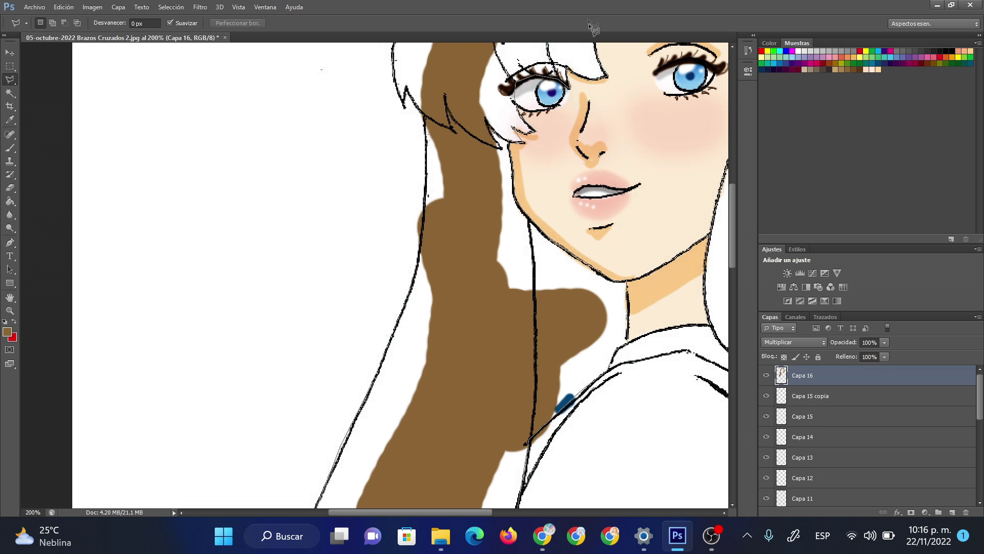
scroll(600, 103, "up", 4)
scroll(595, 154, "up", 1)
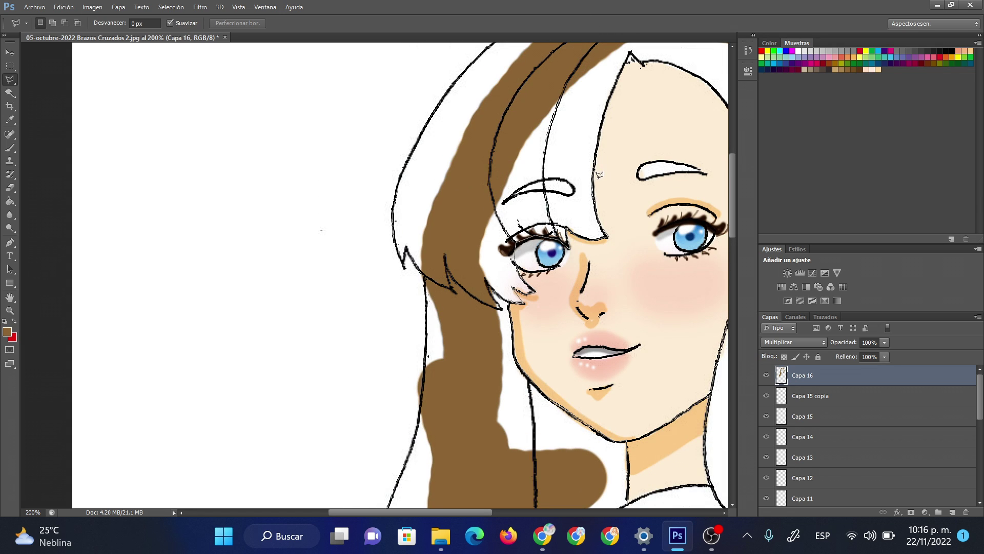
left_click(611, 103)
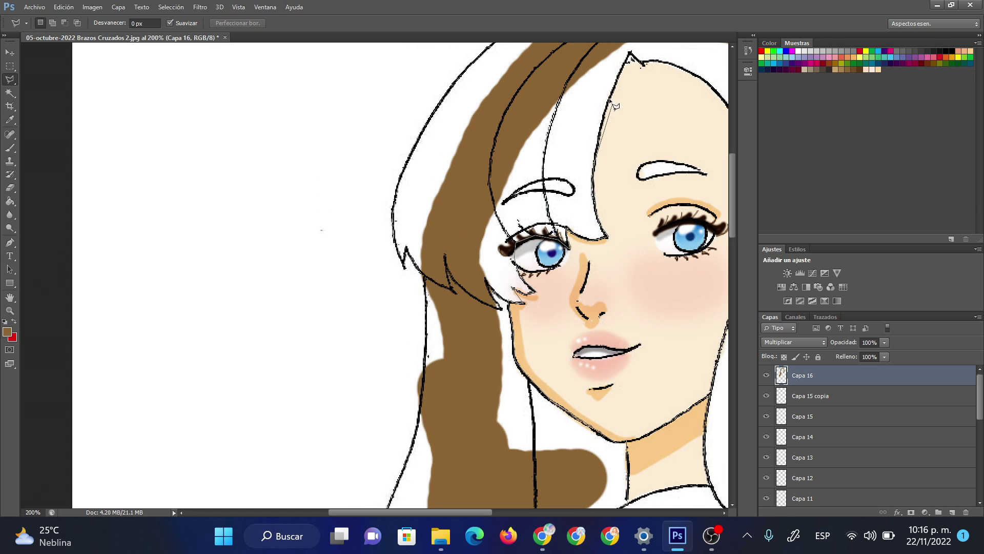
left_click(500, 46)
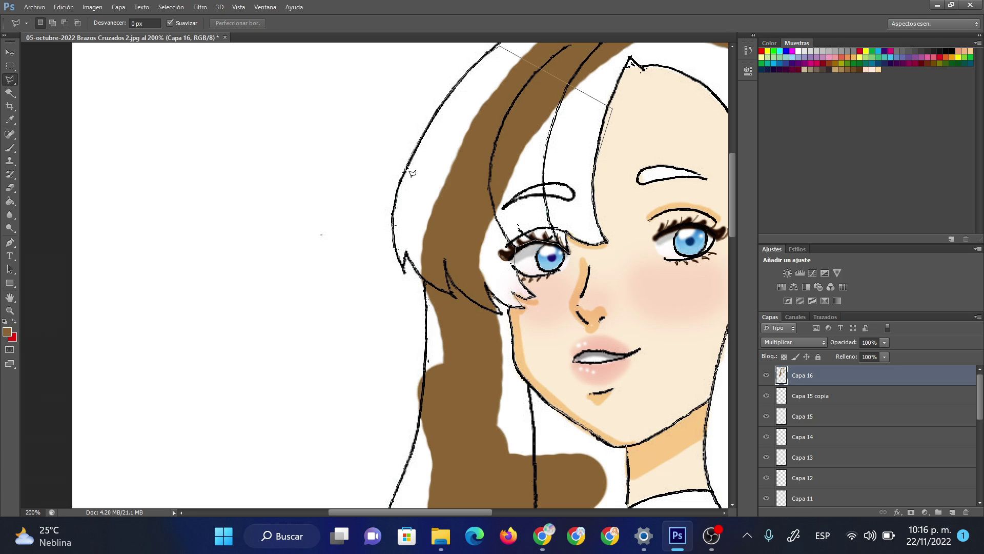
left_click(392, 225)
left_click(423, 421)
scroll(405, 477, "down", 5)
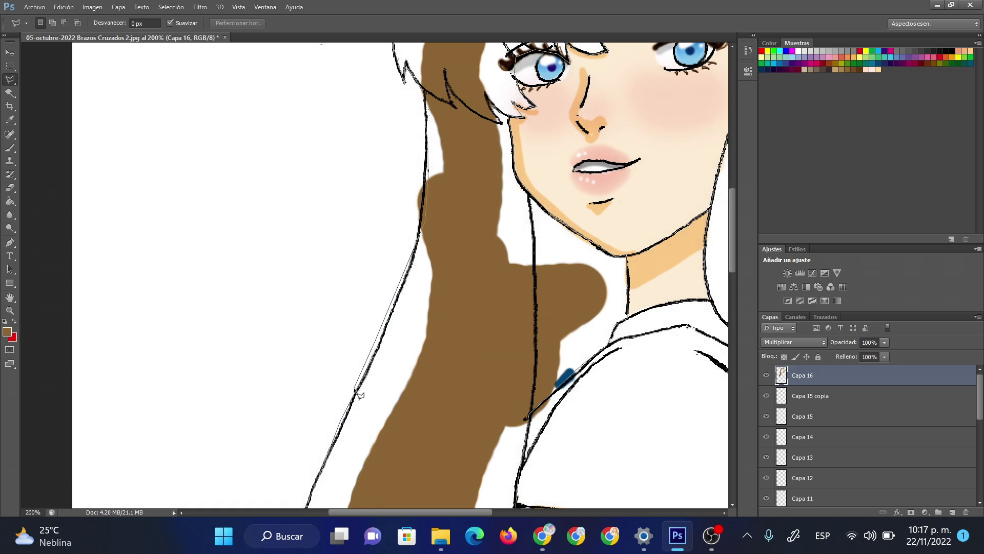
double_click(343, 401)
Step: Zoom the view out to fit the whole figure
left_click(9, 311)
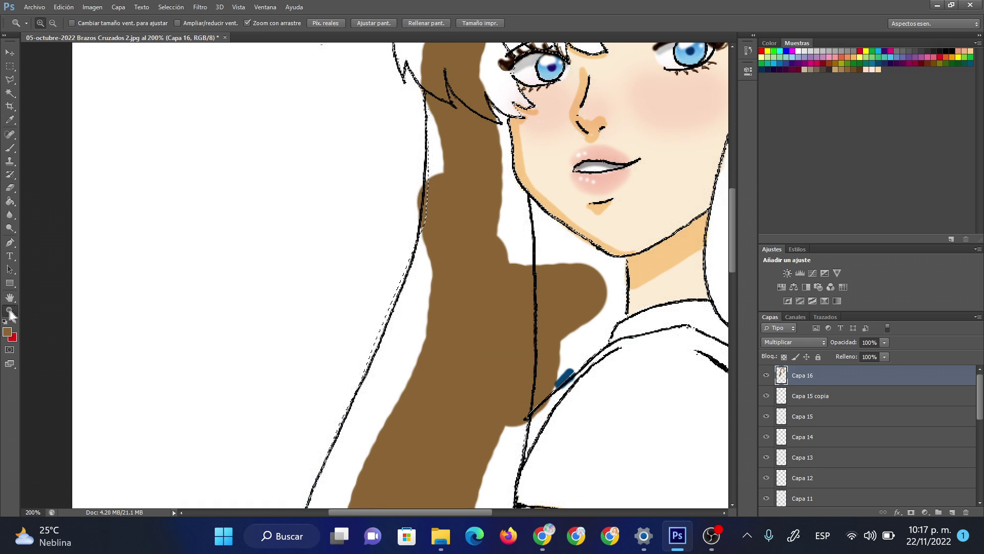
right_click(538, 257)
left_click(569, 345)
right_click(500, 261)
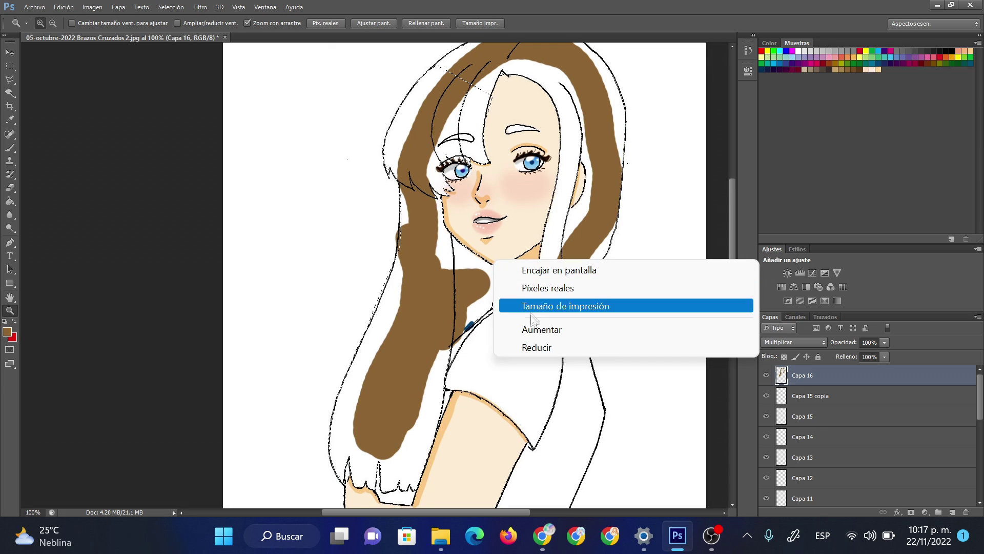
left_click(533, 330)
right_click(457, 230)
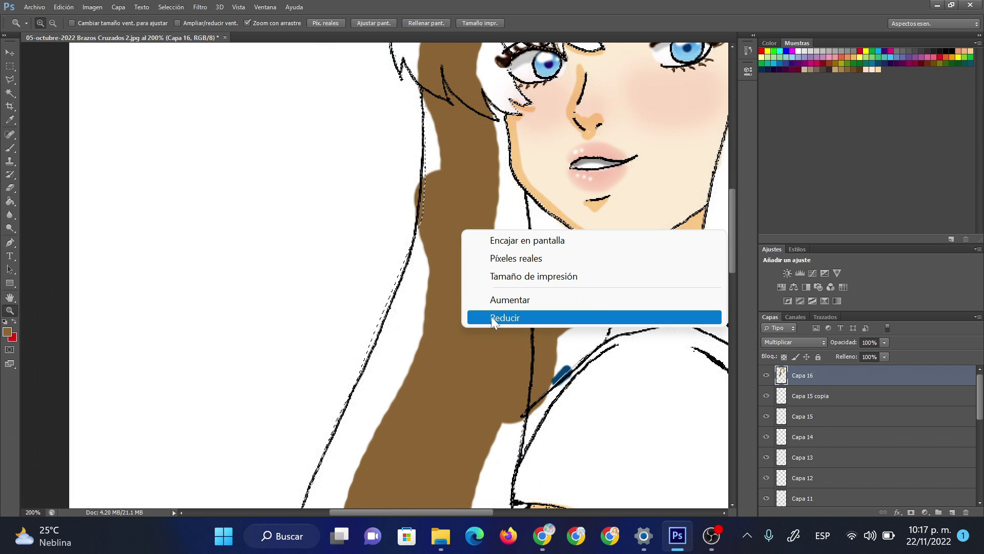
left_click(491, 316)
right_click(463, 248)
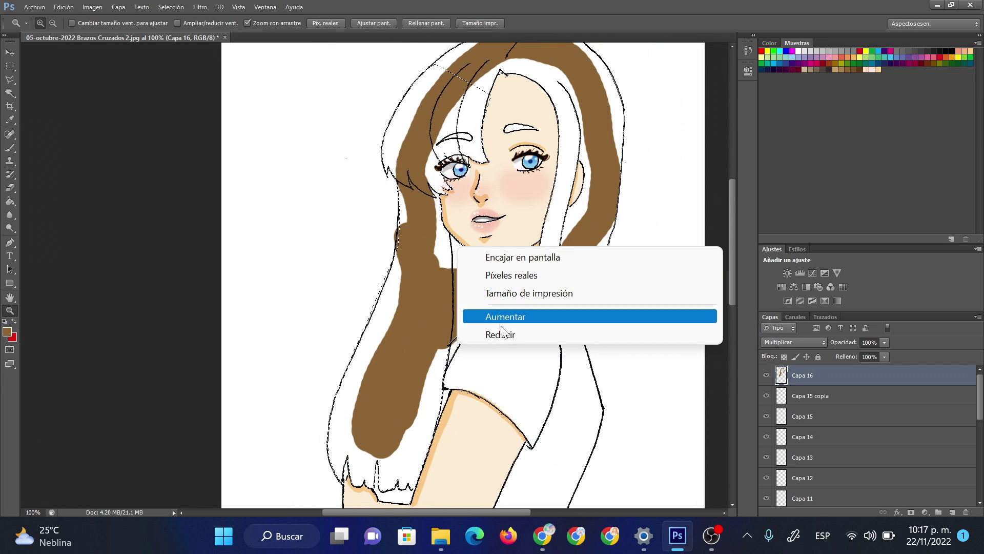
left_click(507, 334)
Step: Paint the selected left hair brown with a brush of about 97 px
left_click(9, 148)
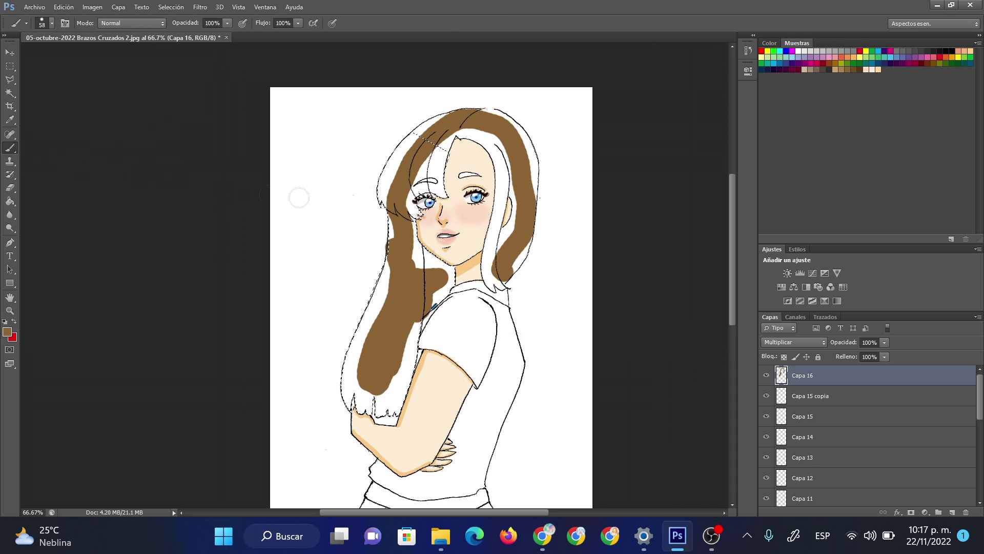
right_click(492, 197)
left_click_drag(543, 219, 550, 220)
mouse_move(421, 134)
left_mouse_down()
mouse_move(359, 213)
mouse_move(395, 216)
mouse_move(440, 184)
left_mouse_up()
mouse_move(425, 252)
left_mouse_down()
mouse_move(379, 287)
mouse_move(429, 236)
mouse_move(421, 224)
mouse_move(436, 308)
mouse_move(410, 389)
mouse_move(369, 334)
mouse_move(376, 388)
mouse_move(353, 382)
left_mouse_up()
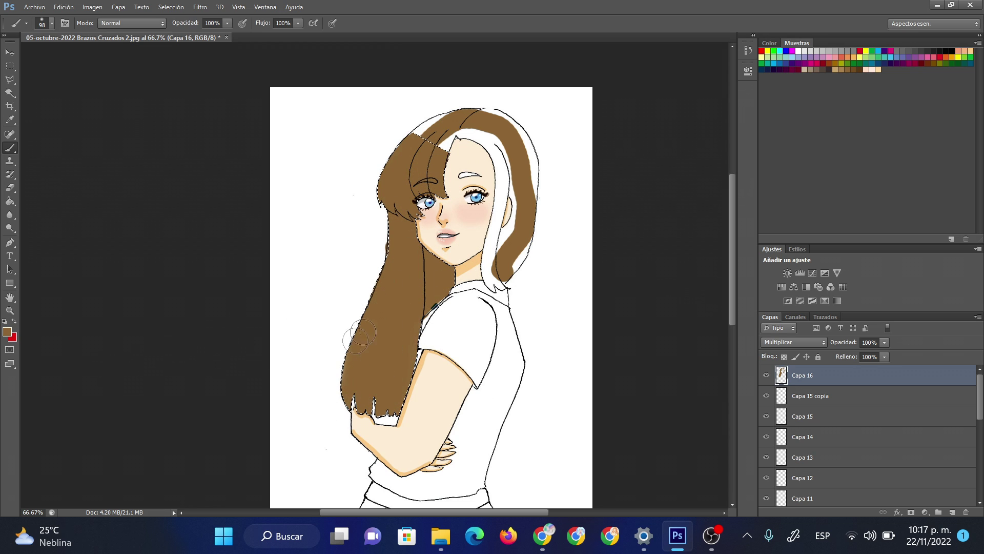
left_click(10, 310)
left_click(422, 231)
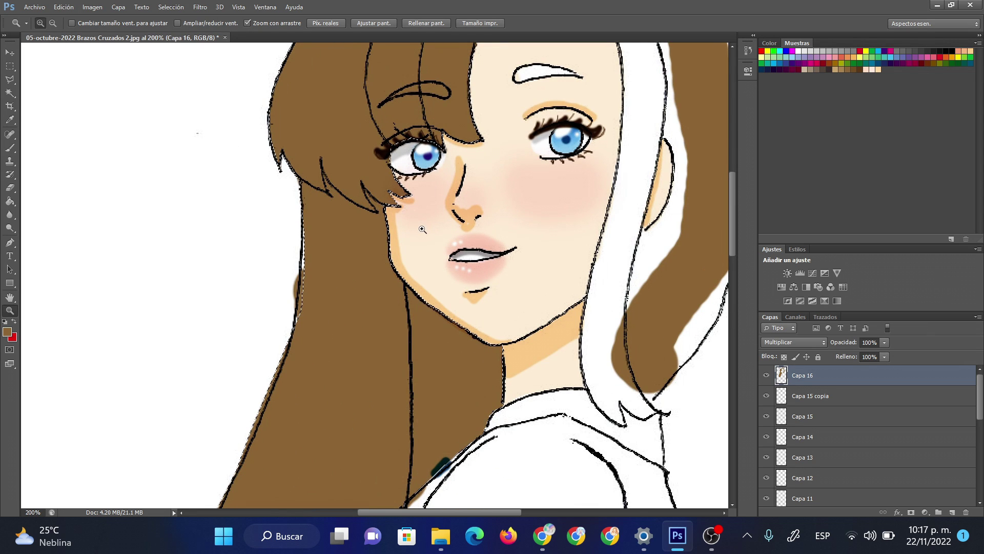
Step: Deselect the hair and erase the brown bump spilling outside the hair outline
key("ctrl+d")
left_click(9, 188)
left_click_drag(289, 262, 294, 289)
Step: Set the Brush size to 30 px
left_click(10, 148)
right_click(369, 254)
left_click(390, 278)
left_click(319, 228)
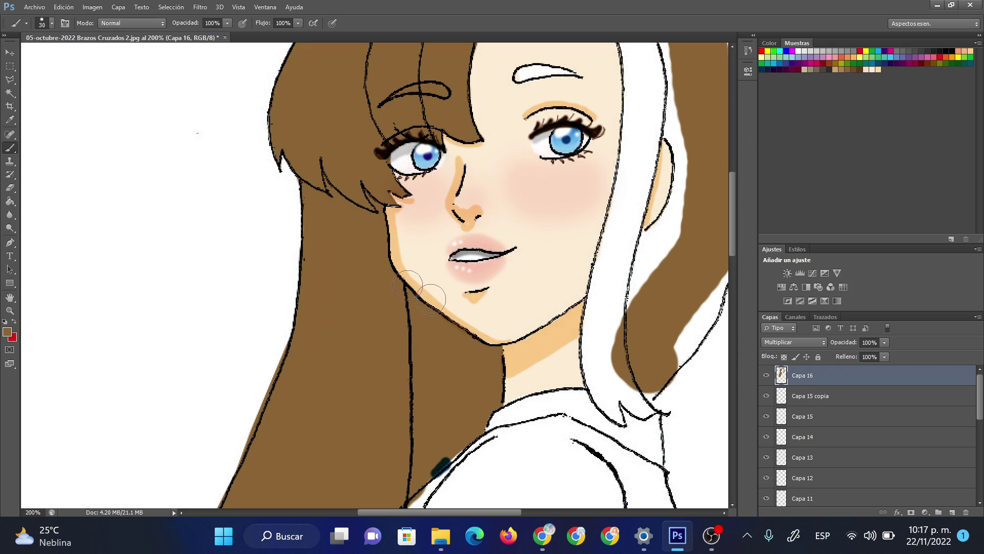
Step: Erase the stray dark stroke beside the shoulder where the hair meets the collar
left_click(6, 188)
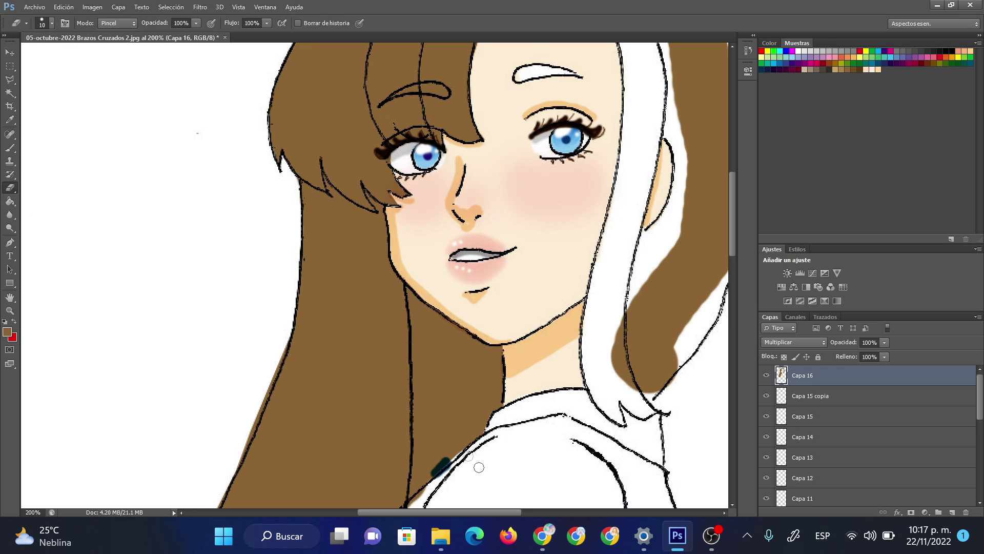
left_click_drag(514, 513, 524, 512)
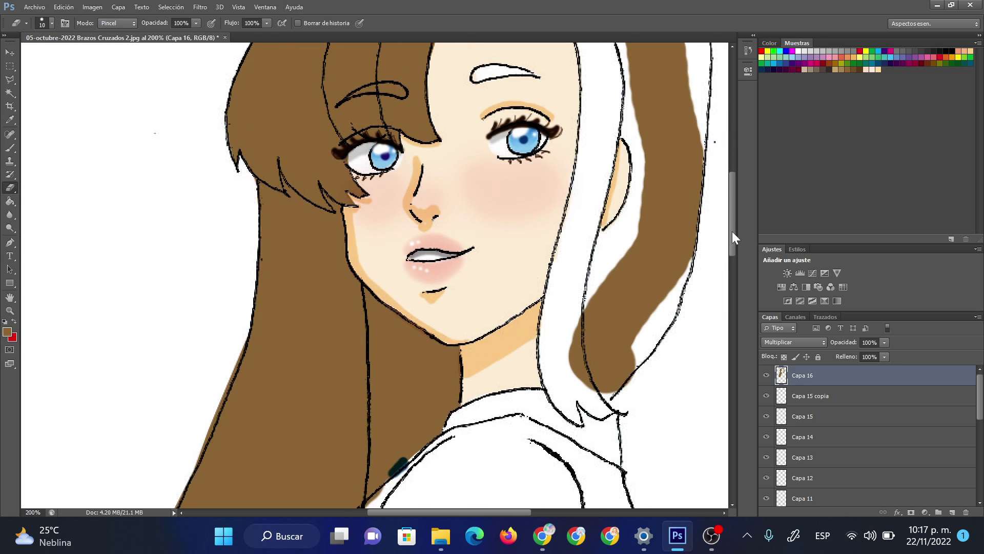
scroll(685, 249, "down", 3)
left_click_drag(418, 304, 378, 321)
left_click(9, 148)
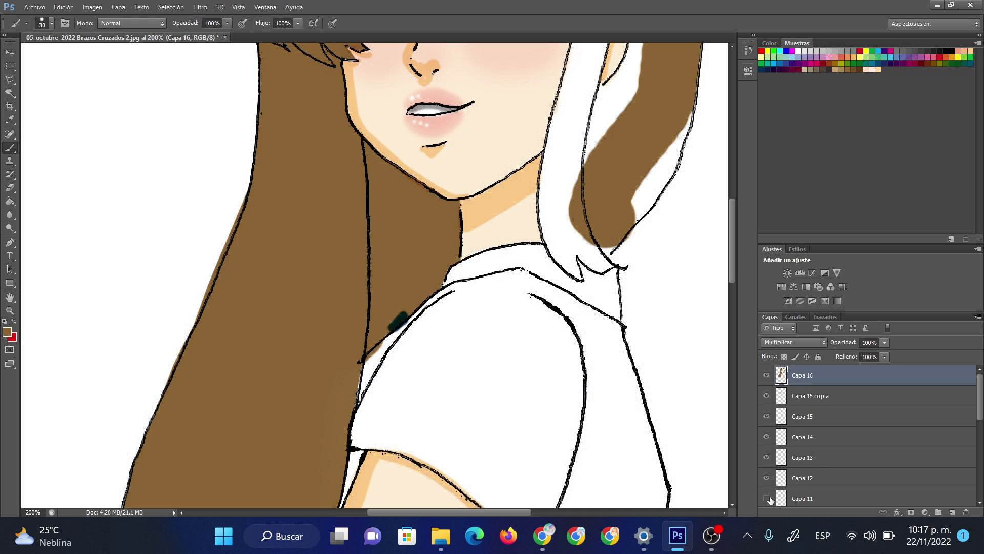
Step: Toggle Capa 10's visibility to locate the stray mark, then make Capa 10 active
scroll(923, 425, "down", 1)
scroll(871, 441, "down", 1)
scroll(800, 461, "down", 1)
left_click(767, 456)
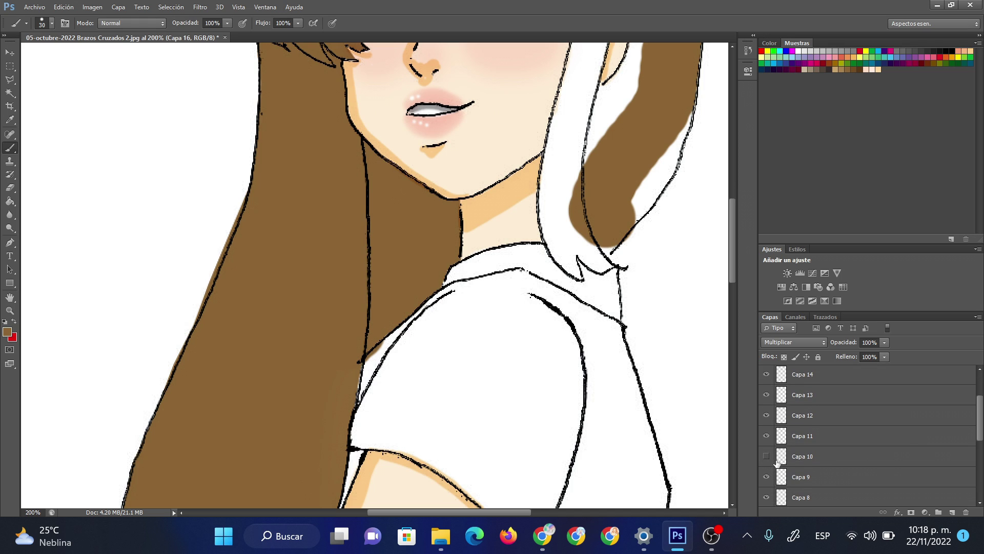
left_click(777, 461)
left_click(766, 457)
Step: Erase the dark mark beside the shoulder on Capa 10, then reselect Capa 16
left_click(10, 187)
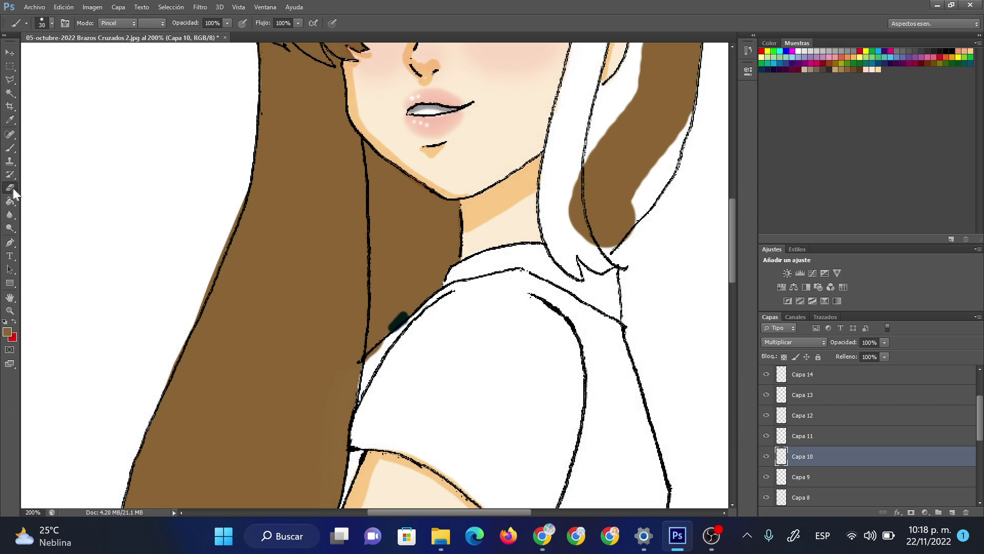
left_click_drag(392, 323, 405, 315)
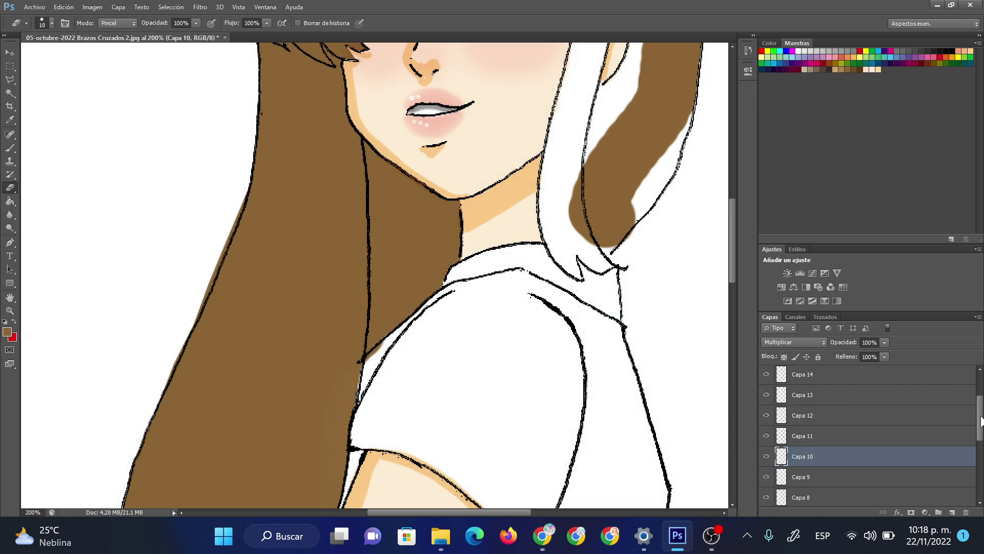
left_click_drag(981, 420, 979, 387)
left_click(798, 376)
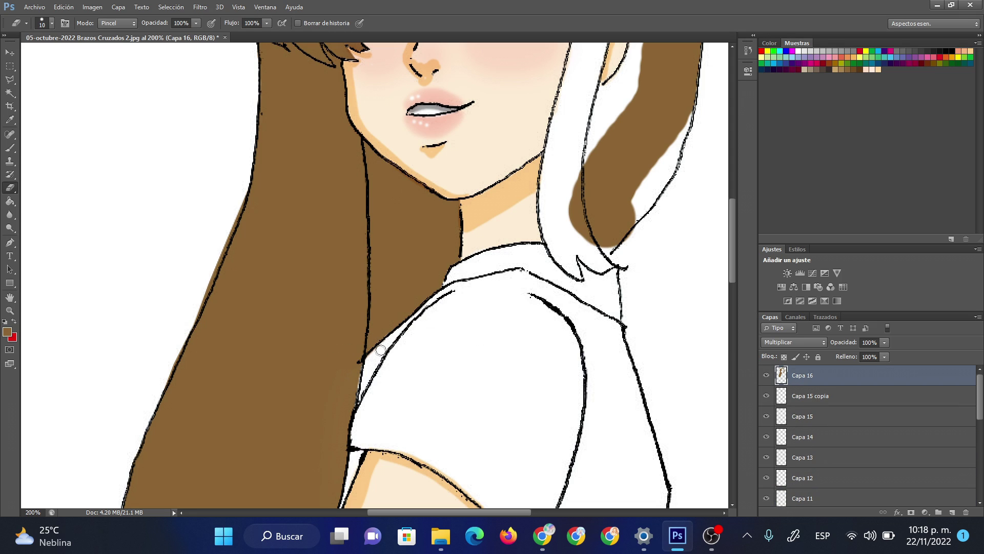
left_click(10, 310)
Step: Adjust the zoom around the figure, ending at 300% on the eyebrows
right_click(534, 234)
left_click(578, 305)
right_click(501, 246)
left_click(543, 332)
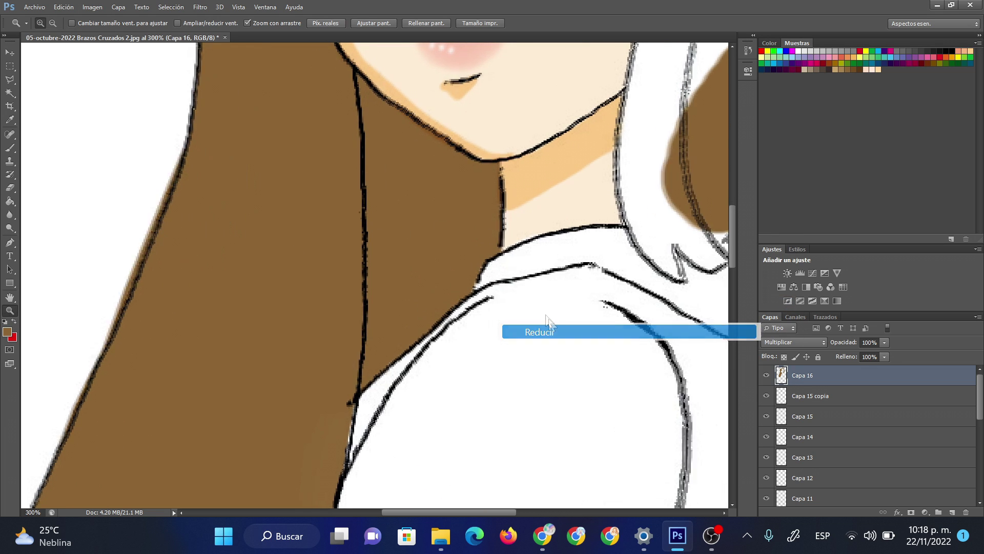
right_click(489, 254)
left_click(546, 341)
right_click(471, 259)
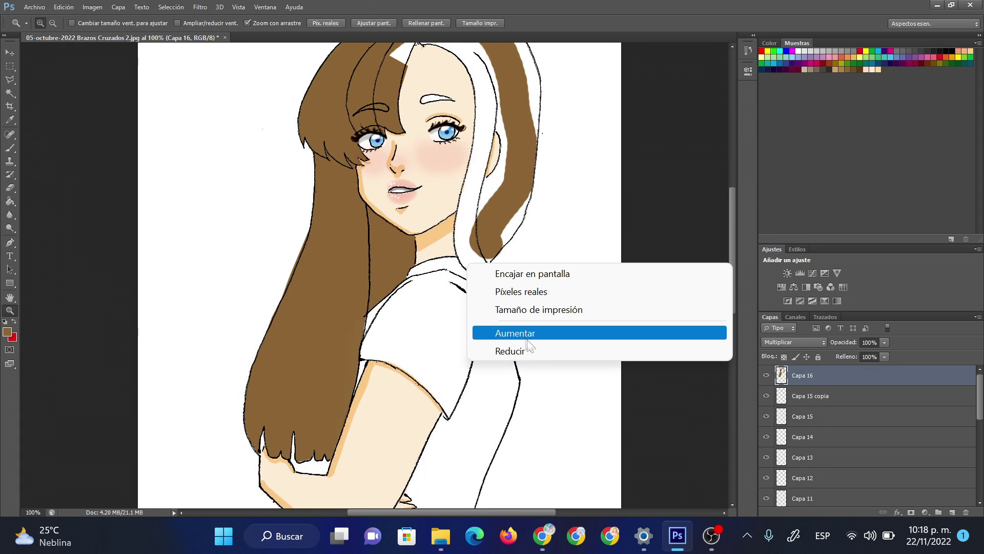
left_click(528, 349)
mouse_move(732, 238)
left_mouse_down()
mouse_move(725, 308)
mouse_move(710, 220)
left_mouse_up()
left_click(456, 229)
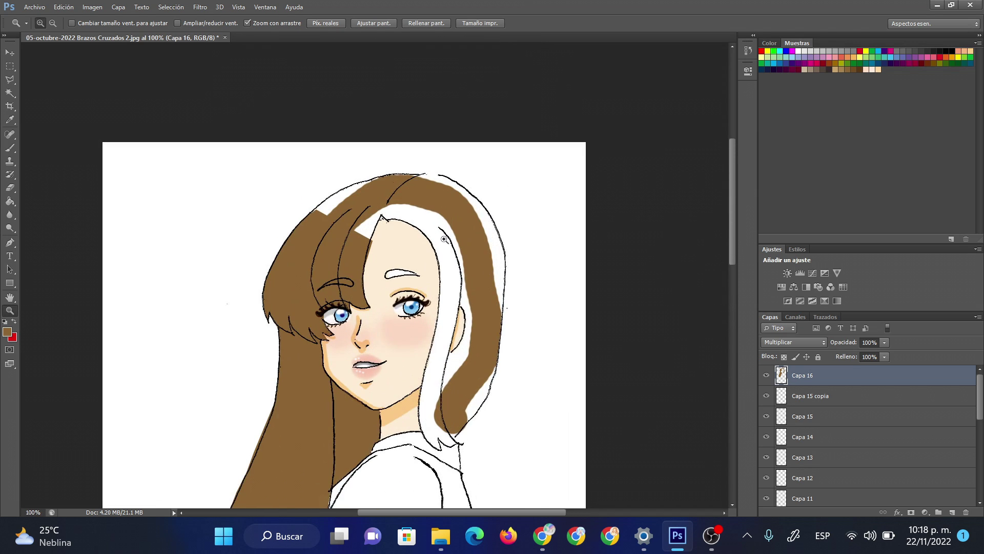
left_click(410, 231)
left_click(248, 321)
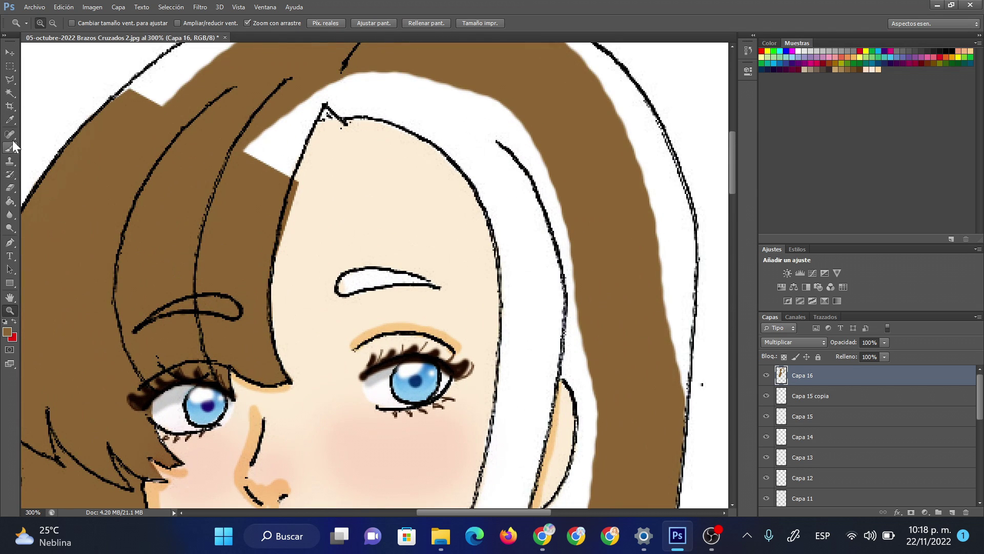
Step: Paint the right eyebrow brown with an 8 px brush, left end to right tip
left_click(9, 148)
right_click(392, 296)
double_click(499, 310)
type("8")
key("Return")
left_click(350, 278)
mouse_move(350, 279)
left_mouse_down()
mouse_move(369, 272)
mouse_move(349, 279)
left_mouse_up()
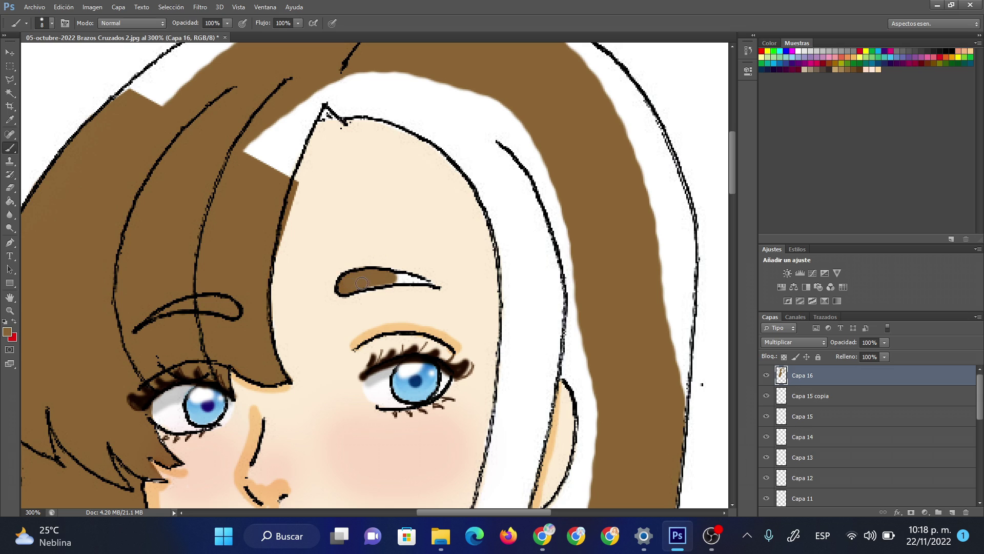
left_click_drag(409, 280, 434, 288)
left_click(10, 187)
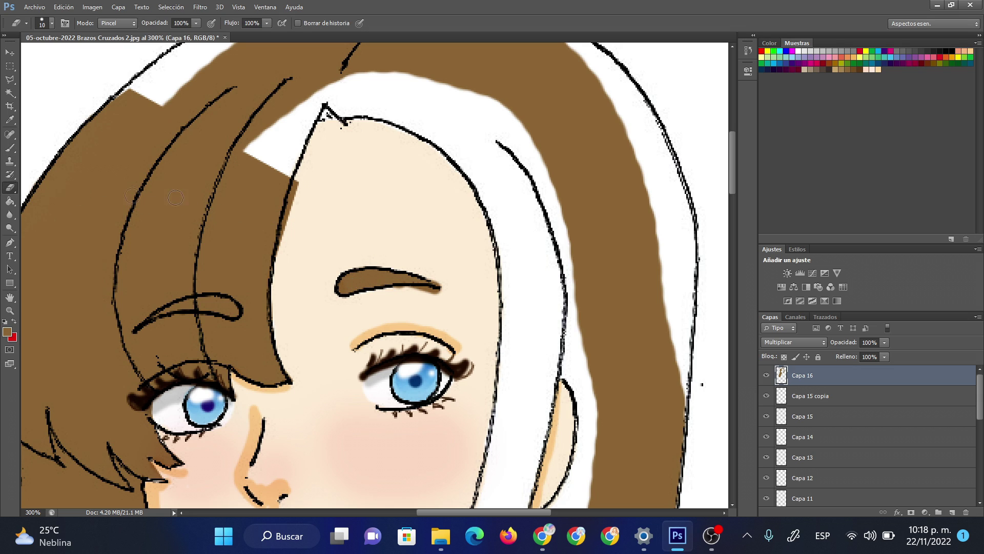
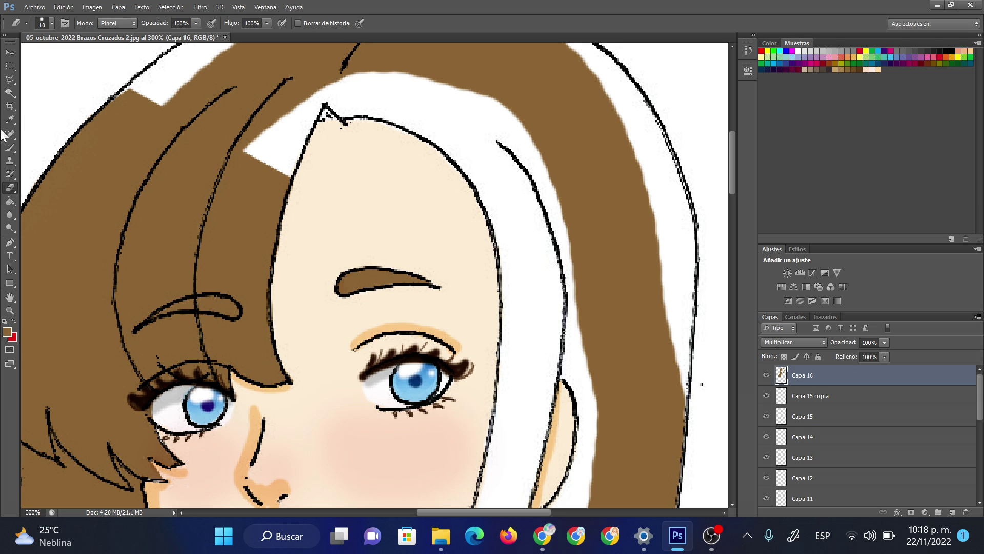
Step: Paint brown down the white gaps along the hairline, then enlarge the brush
left_click(10, 148)
left_click_drag(314, 98, 284, 200)
mouse_move(321, 116)
left_mouse_down()
mouse_move(405, 110)
mouse_move(359, 94)
mouse_move(323, 100)
mouse_move(264, 169)
left_mouse_up()
right_click(405, 110)
key("bracketright")
key("bracketright")
key("bracketright")
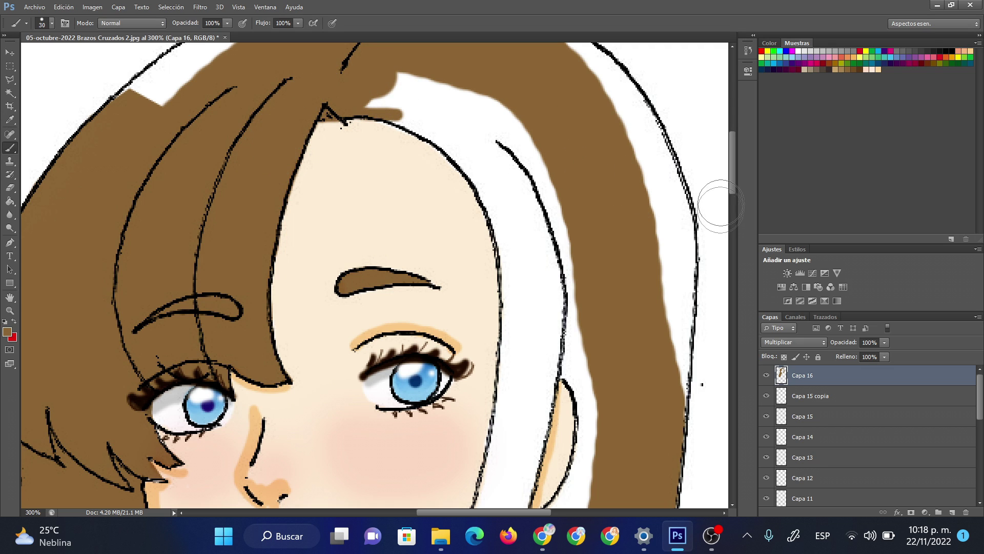
left_click_drag(732, 182, 732, 159)
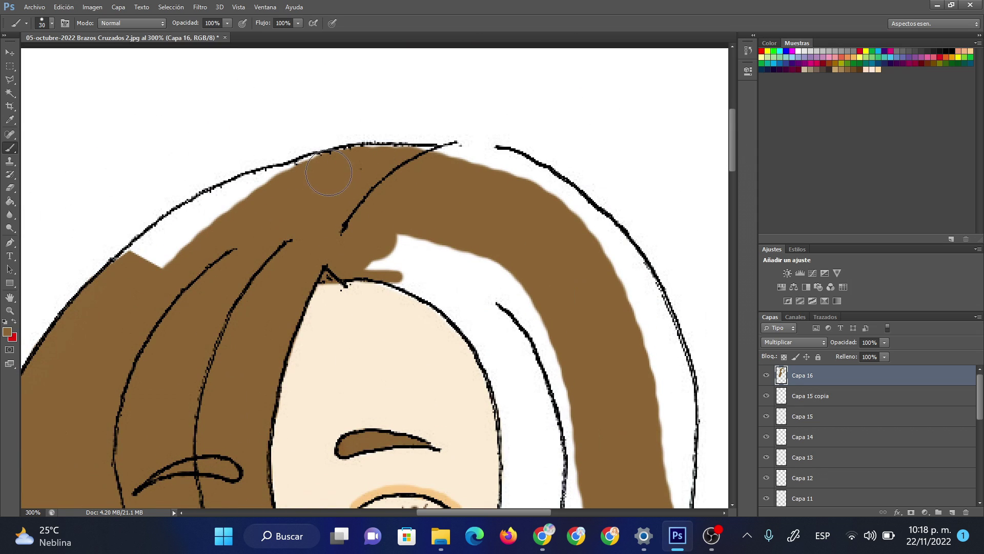
Step: Fill the white gaps along the upper-left and top hair edge, and the notch below
mouse_move(306, 180)
left_mouse_down()
mouse_move(266, 179)
mouse_move(149, 266)
mouse_move(154, 240)
mouse_move(187, 230)
left_mouse_up()
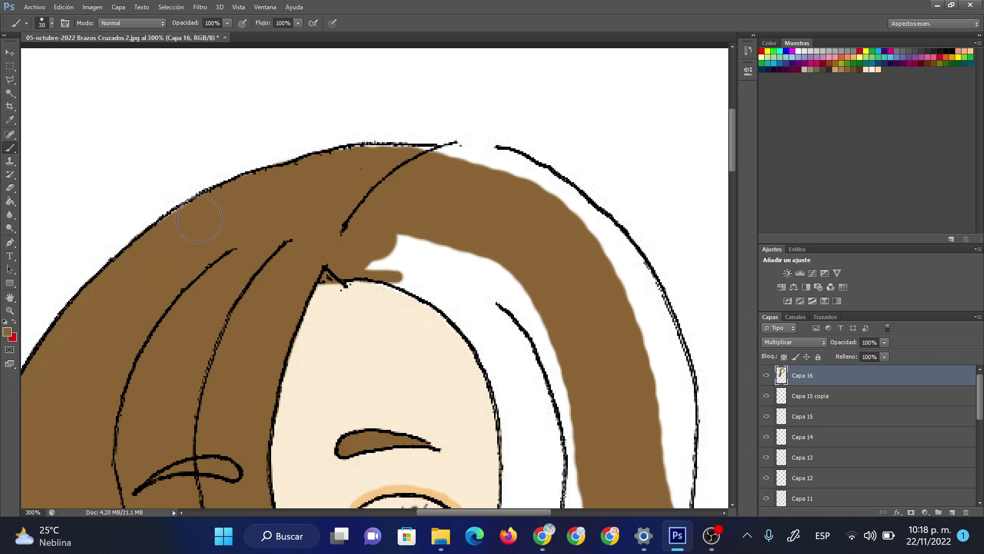
mouse_move(343, 168)
left_mouse_down()
mouse_move(415, 154)
mouse_move(528, 166)
mouse_move(613, 255)
mouse_move(665, 373)
left_mouse_up()
mouse_move(461, 231)
left_mouse_down()
mouse_move(376, 248)
mouse_move(480, 314)
mouse_move(459, 297)
mouse_move(508, 359)
mouse_move(522, 416)
mouse_move(563, 446)
mouse_move(451, 256)
mouse_move(441, 256)
left_mouse_up()
left_click(713, 159)
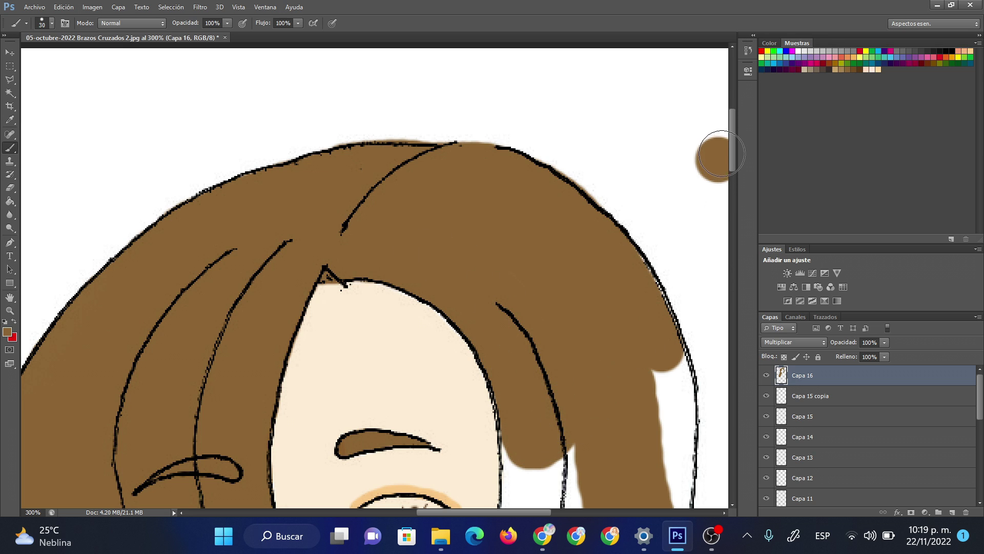
left_click_drag(526, 515, 553, 516)
Step: Erase the stray brown dot with a much larger eraser
left_click(10, 187)
right_click(610, 169)
left_click_drag(670, 203, 687, 203)
left_click(585, 159)
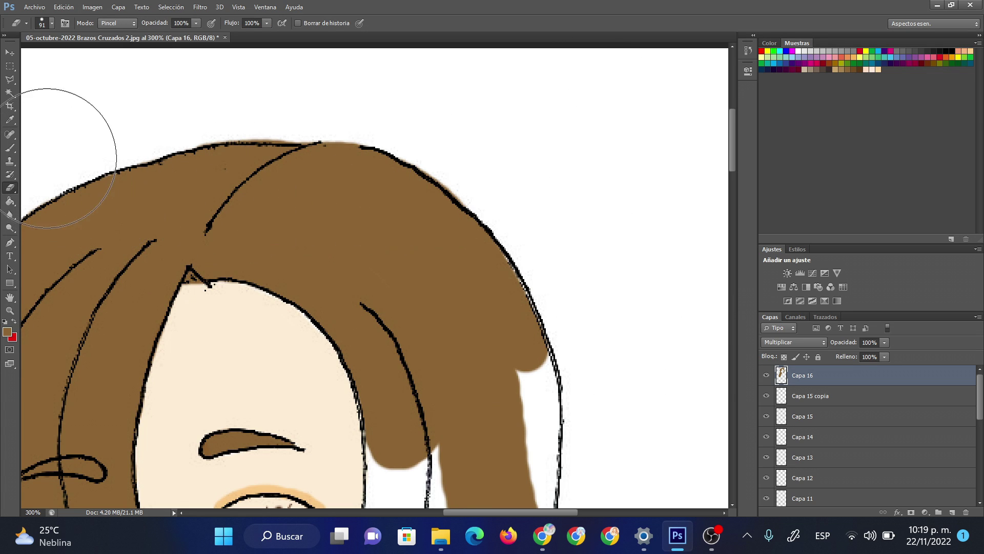
Step: Fill the remaining white gap along the hair's right edge with brown
left_click(10, 148)
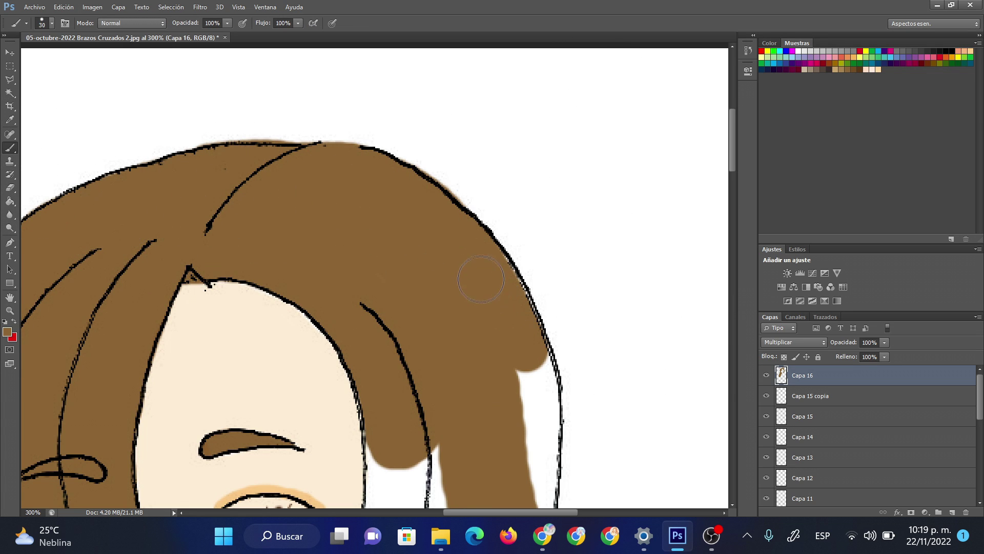
left_click_drag(513, 306, 539, 443)
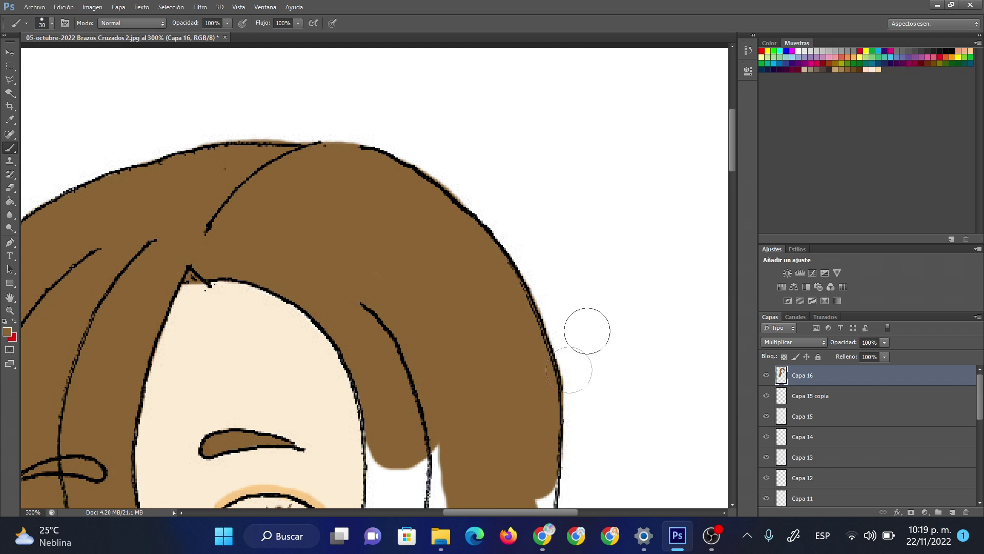
left_click_drag(733, 145, 733, 184)
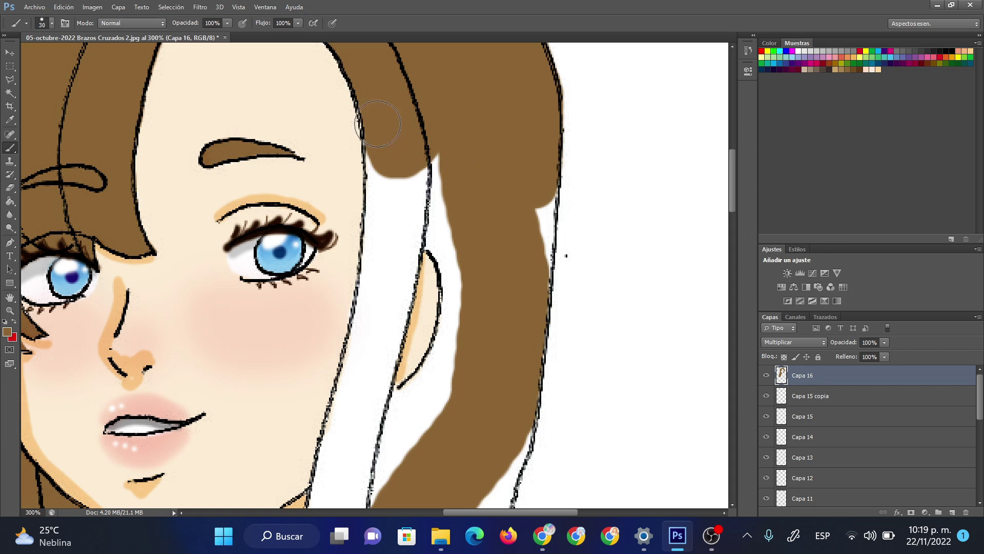
Step: Fill the white gaps beside the face, then paint down the hair's left edge with a smaller brush
mouse_move(379, 118)
left_mouse_down()
mouse_move(397, 225)
mouse_move(430, 233)
mouse_move(464, 267)
mouse_move(447, 295)
mouse_move(460, 340)
mouse_move(442, 365)
mouse_move(459, 328)
left_mouse_up()
left_click_drag(396, 417, 449, 351)
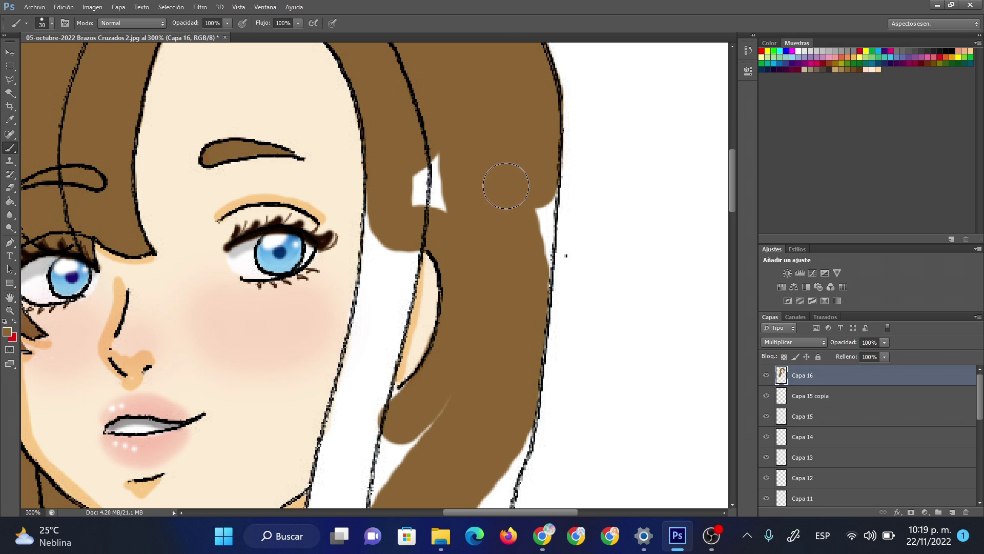
mouse_move(533, 187)
left_mouse_down()
mouse_move(541, 215)
mouse_move(527, 290)
left_mouse_up()
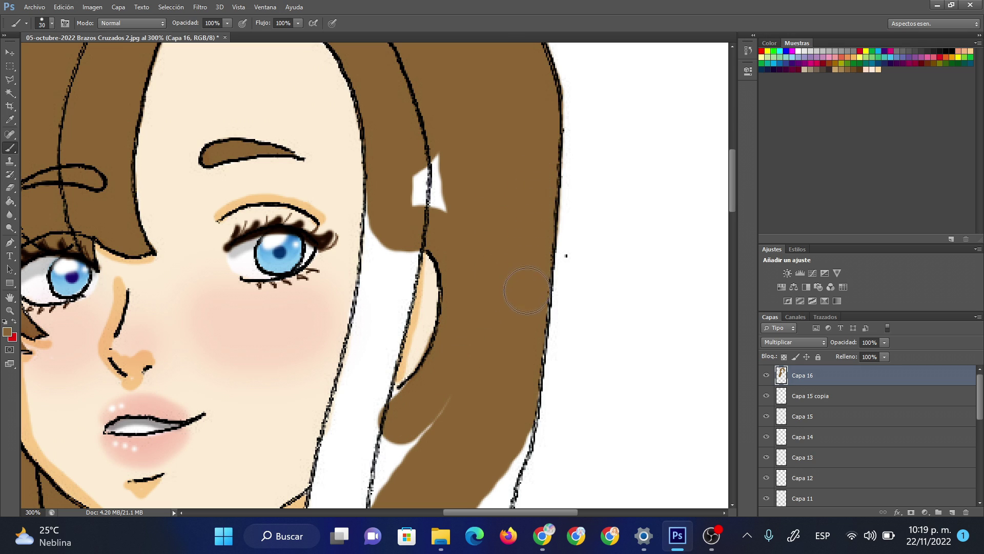
mouse_move(479, 168)
left_mouse_down()
mouse_move(428, 185)
mouse_move(422, 208)
left_mouse_up()
right_click(440, 237)
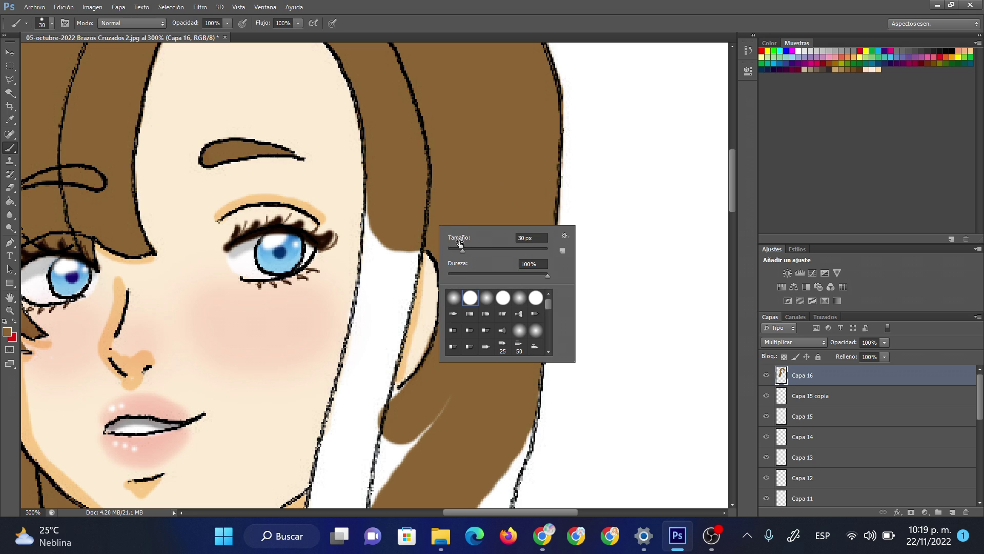
left_click(374, 190)
left_click_drag(378, 224, 351, 387)
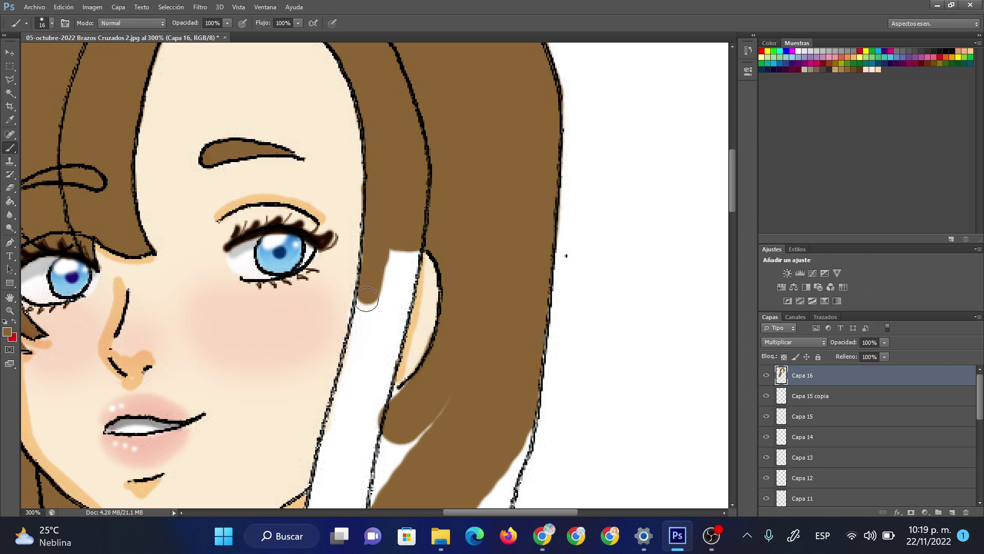
left_click_drag(418, 249, 401, 403)
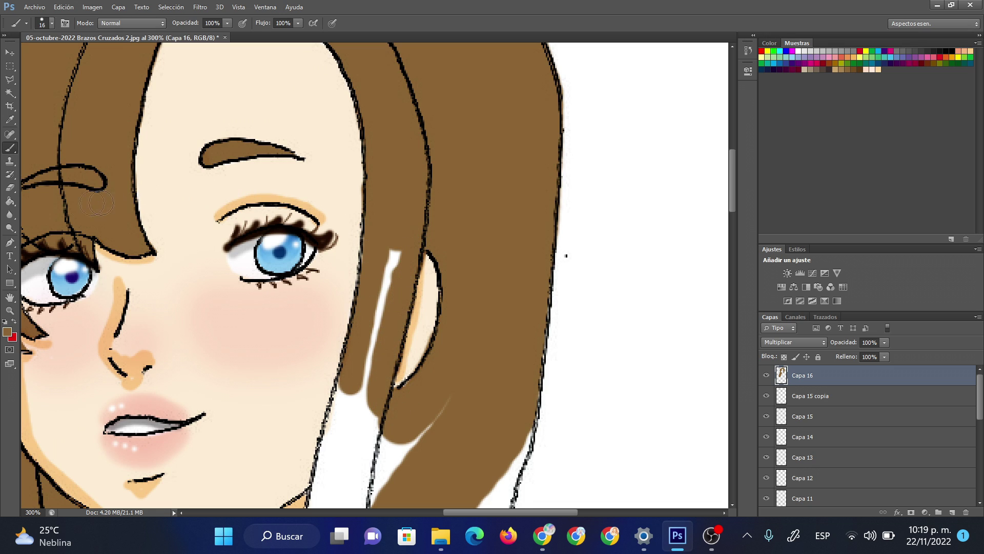
Step: Paint brown over the white strips below the ear
left_click(10, 187)
right_click(329, 193)
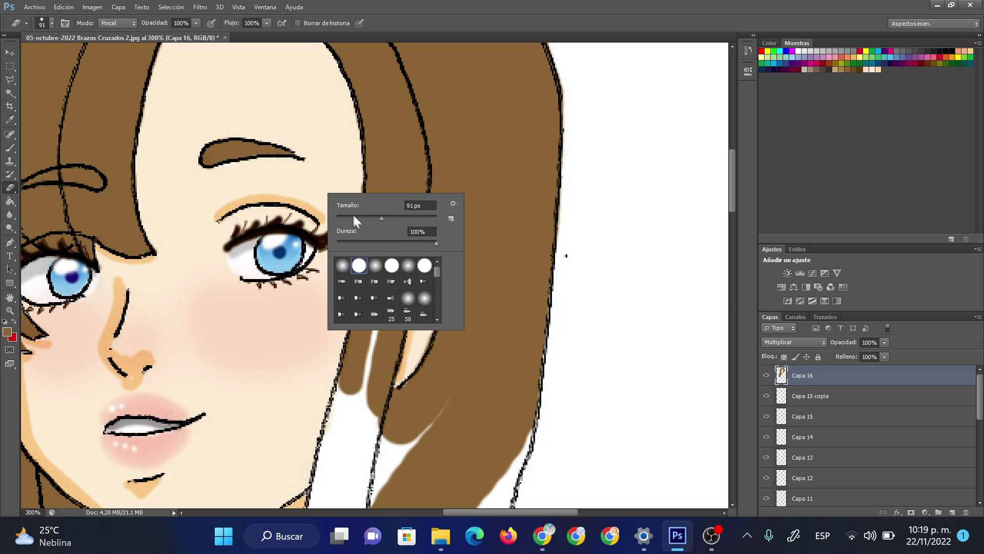
left_click(332, 173)
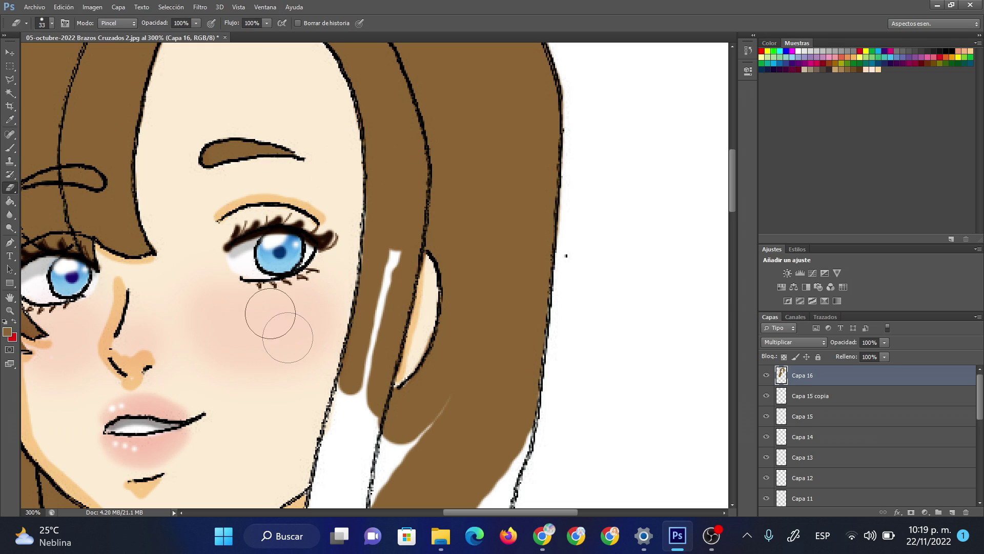
left_click(10, 148)
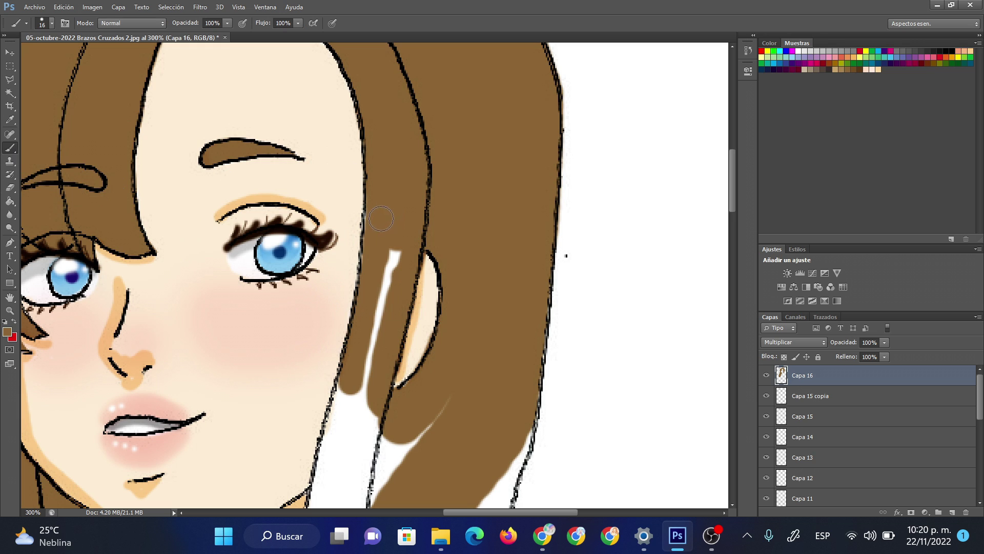
left_click_drag(373, 268, 398, 251)
left_click_drag(372, 328, 361, 426)
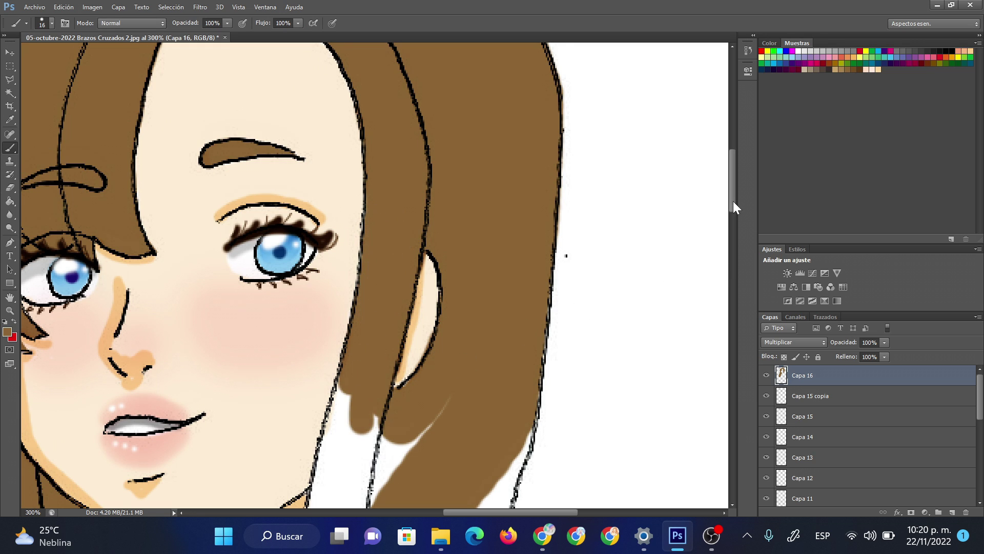
Step: Paint brown down the strip from the ear and along the hair's right and lower edges
scroll(733, 199, "down", 5)
mouse_move(346, 121)
left_mouse_down()
mouse_move(325, 246)
mouse_move(344, 154)
mouse_move(412, 153)
left_mouse_up()
mouse_move(522, 162)
left_mouse_down()
mouse_move(481, 266)
mouse_move(435, 335)
mouse_move(392, 373)
left_mouse_up()
left_click_drag(446, 295, 498, 211)
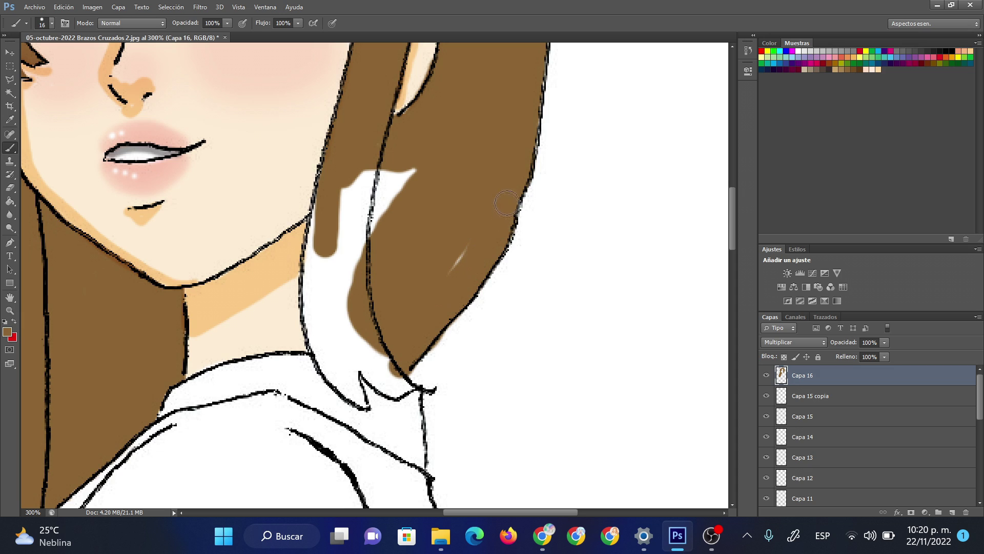
Step: Paint the last white strip inside the hair brown and erase spill below the tip
left_click_drag(379, 203, 344, 218)
mouse_move(354, 185)
left_mouse_down()
mouse_move(407, 172)
mouse_move(341, 252)
mouse_move(324, 212)
mouse_move(324, 259)
mouse_move(311, 215)
mouse_move(317, 313)
mouse_move(326, 285)
mouse_move(310, 333)
mouse_move(350, 382)
mouse_move(361, 359)
mouse_move(416, 392)
mouse_move(331, 264)
mouse_move(341, 340)
mouse_move(366, 408)
mouse_move(348, 365)
left_mouse_up()
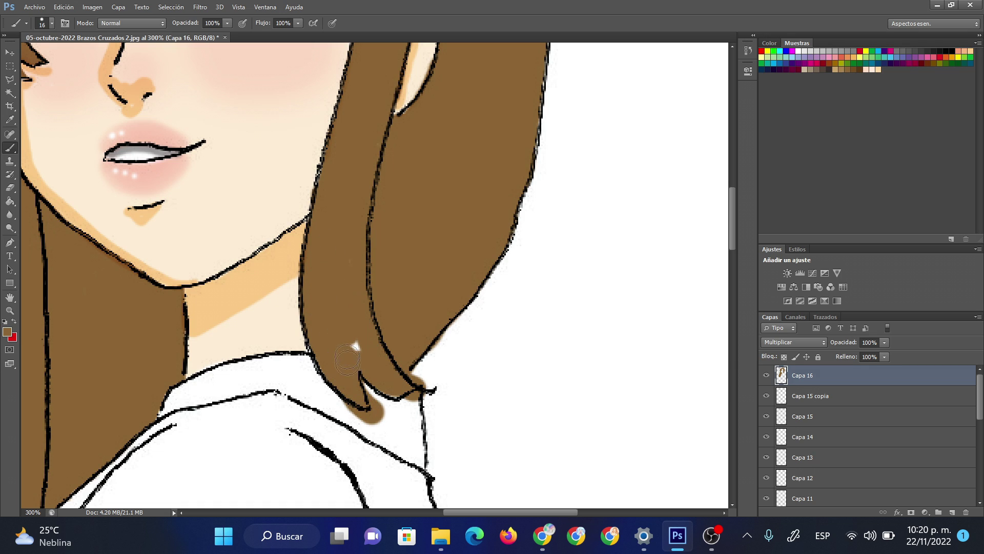
left_click(9, 187)
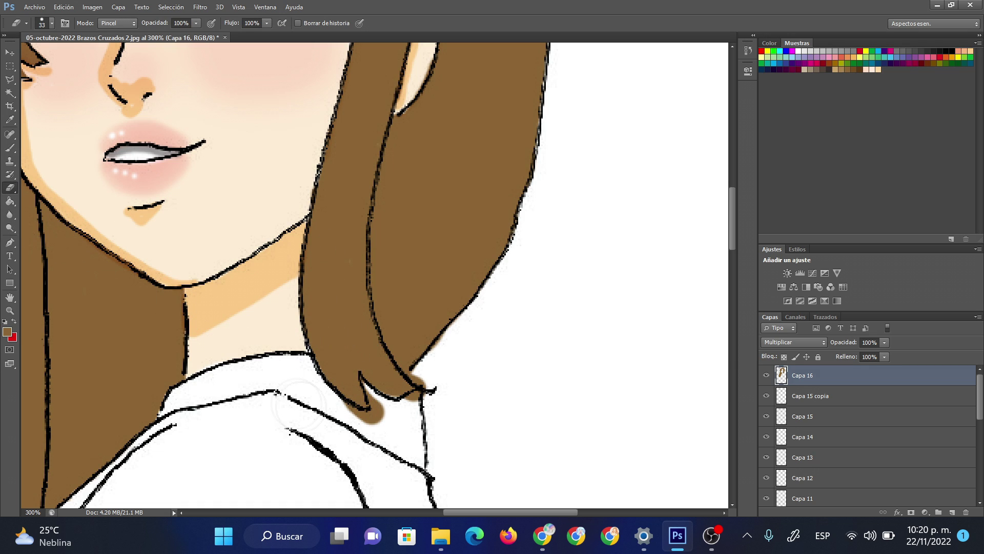
mouse_move(349, 434)
left_mouse_down()
mouse_move(341, 430)
mouse_move(385, 427)
mouse_move(460, 396)
left_mouse_up()
Step: Shrink the eraser to 10 px, then to a tiny size
right_click(498, 338)
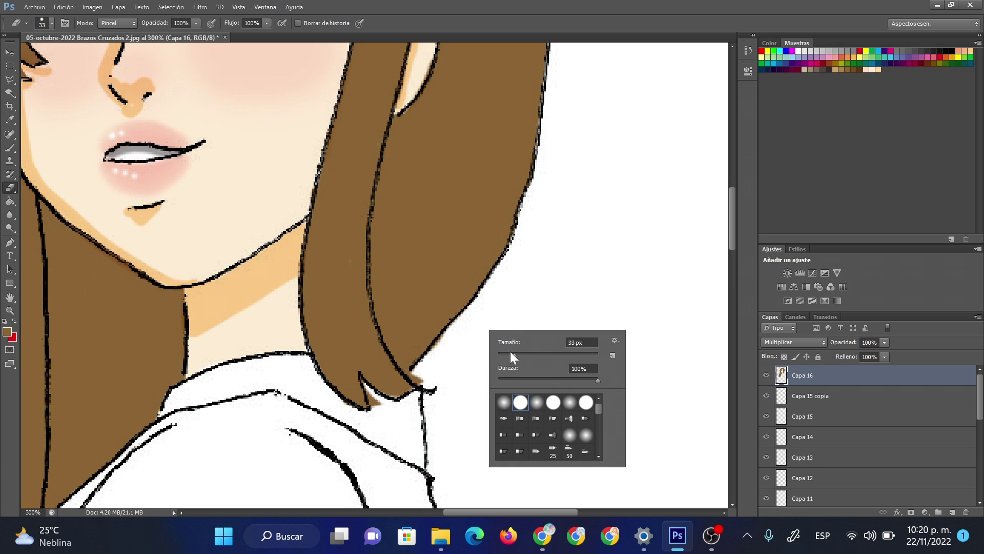
left_click_drag(512, 353, 503, 354)
left_click(438, 351)
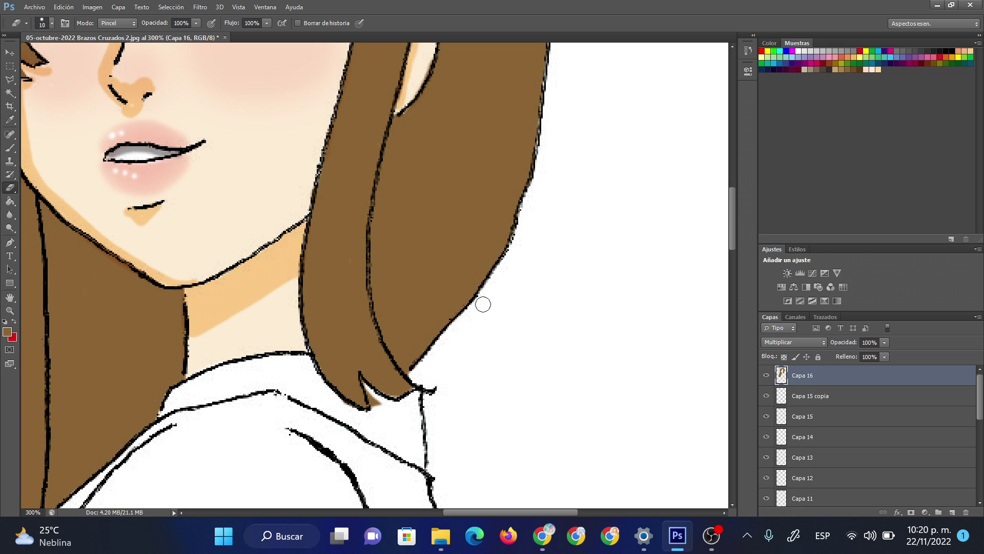
right_click(388, 415)
left_click_drag(401, 402, 399, 403)
left_click(365, 385)
Step: Return to the brush at a slightly smaller size
left_click(10, 148)
right_click(470, 350)
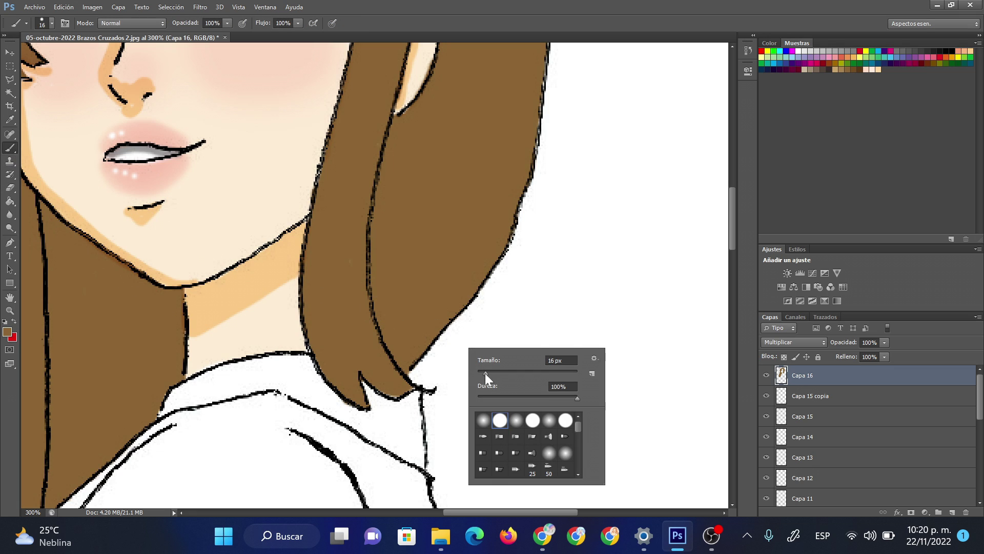
left_click_drag(485, 373, 483, 374)
left_click(394, 392)
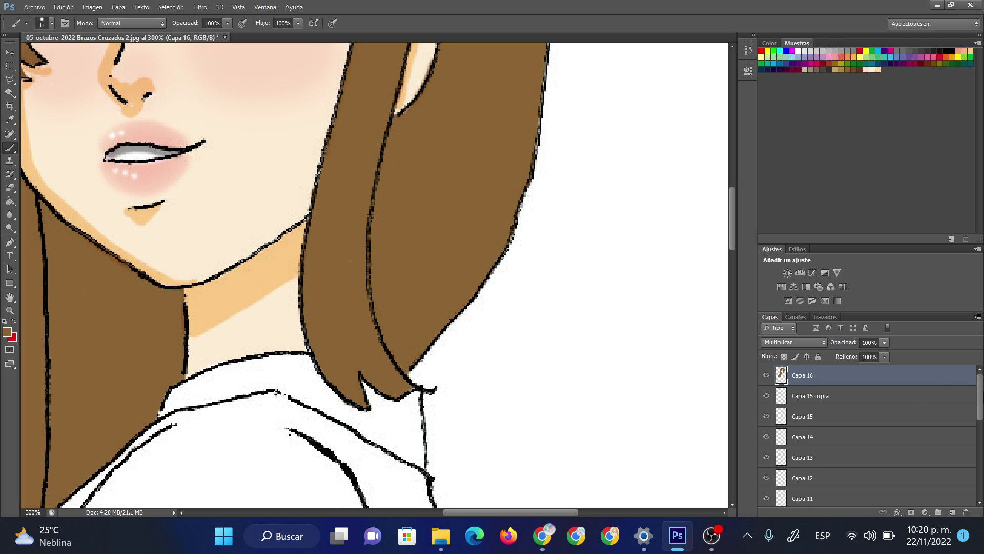
scroll(788, 403, "down", 3)
scroll(787, 402, "down", 3)
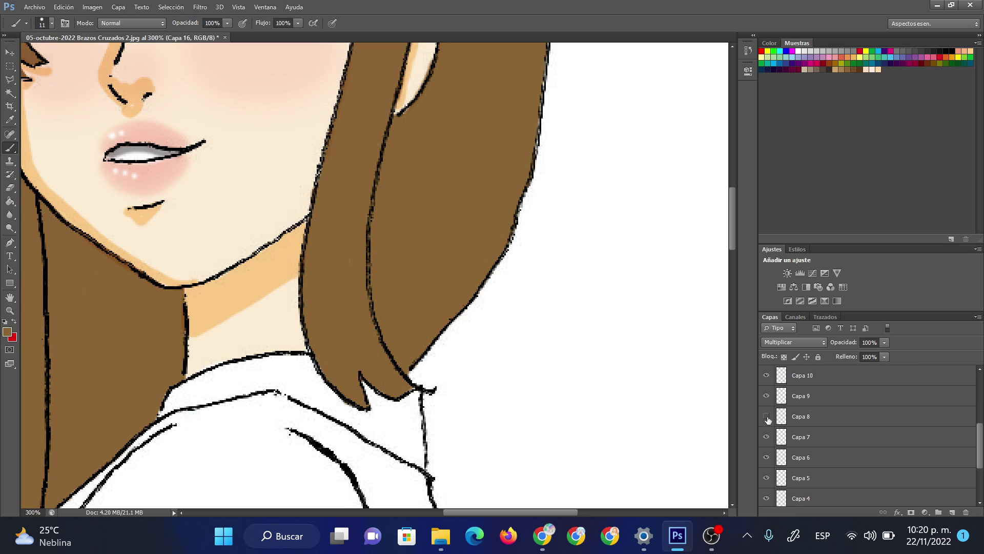
Step: Make Capa 5 and Capa 4 visible and make Capa 4 the active layer
left_click(767, 478)
left_click(767, 498)
left_click(767, 498)
left_click(800, 498)
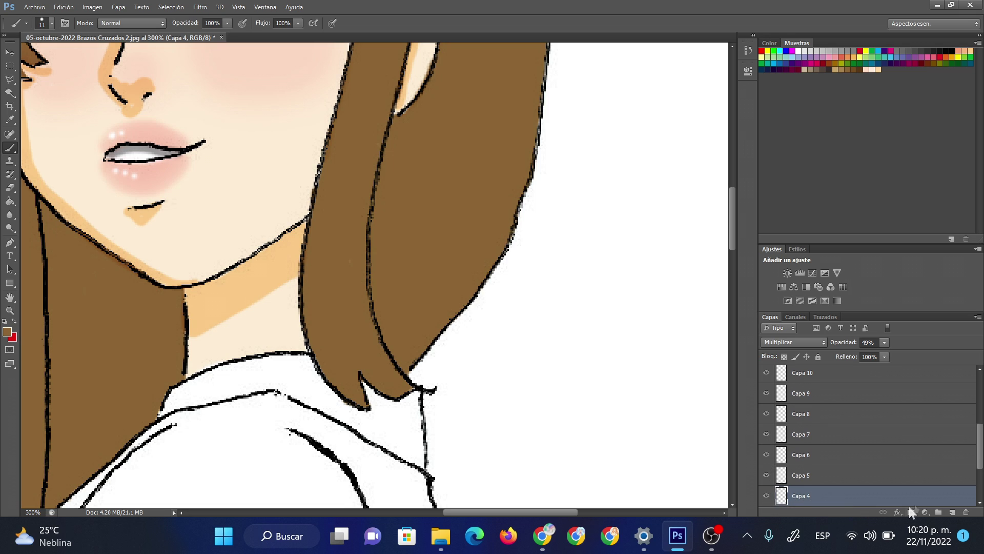
Step: Add a Multiply layer above Capa 4 and paint the lower lip pink-red with a small brush
left_click(952, 514)
left_click(824, 342)
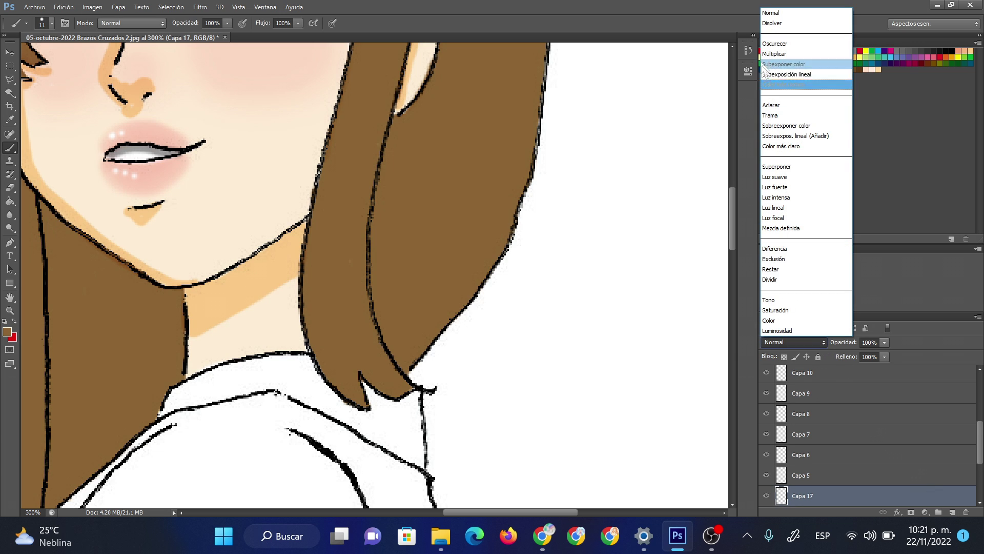
left_click(765, 55)
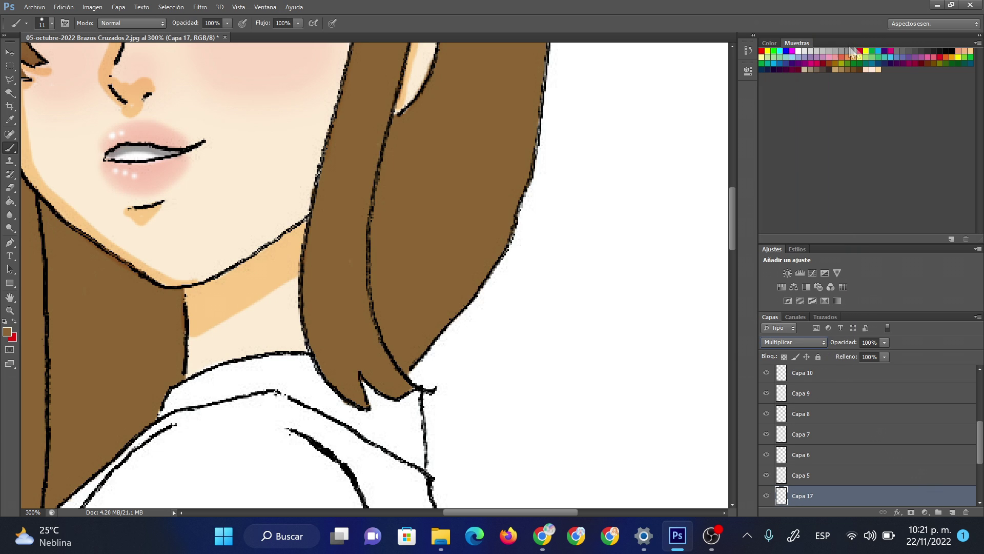
double_click(931, 58)
left_click(445, 131)
right_click(138, 146)
left_click_drag(157, 168, 123, 139)
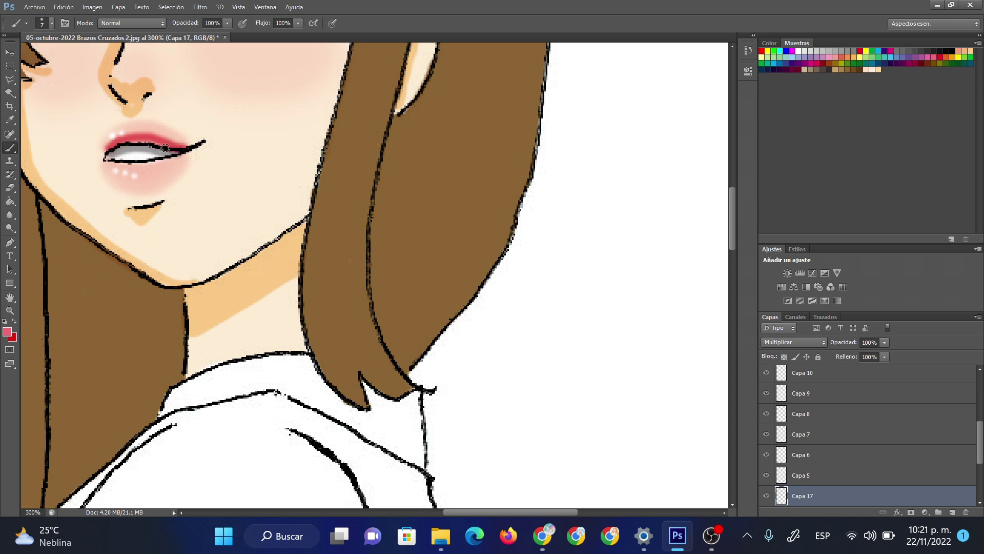
mouse_move(109, 168)
left_mouse_down()
mouse_move(177, 163)
mouse_move(134, 182)
mouse_move(108, 168)
left_mouse_up()
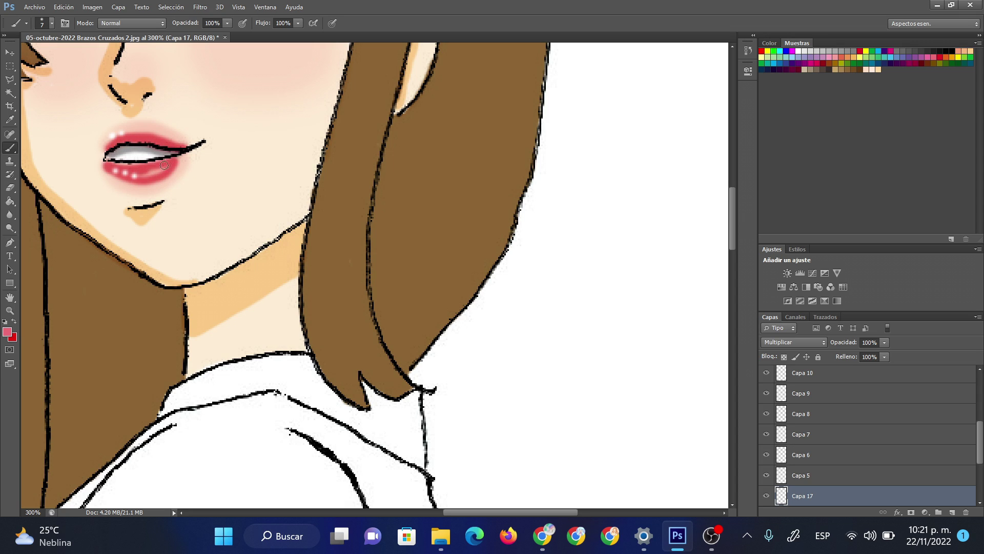
Step: Softly erase the lower lip edge, the orange shadow under the nose and the chin shading
left_click(10, 190)
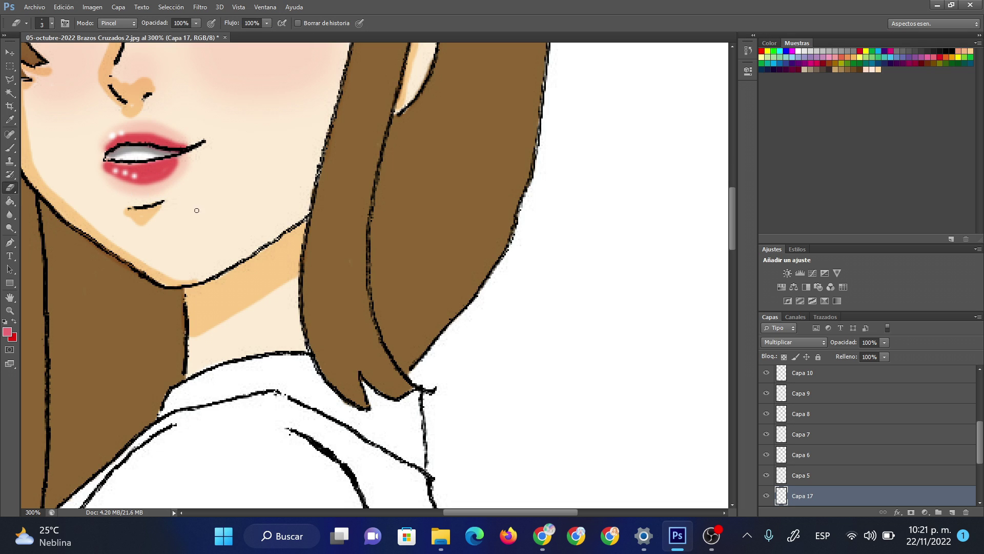
right_click(197, 209)
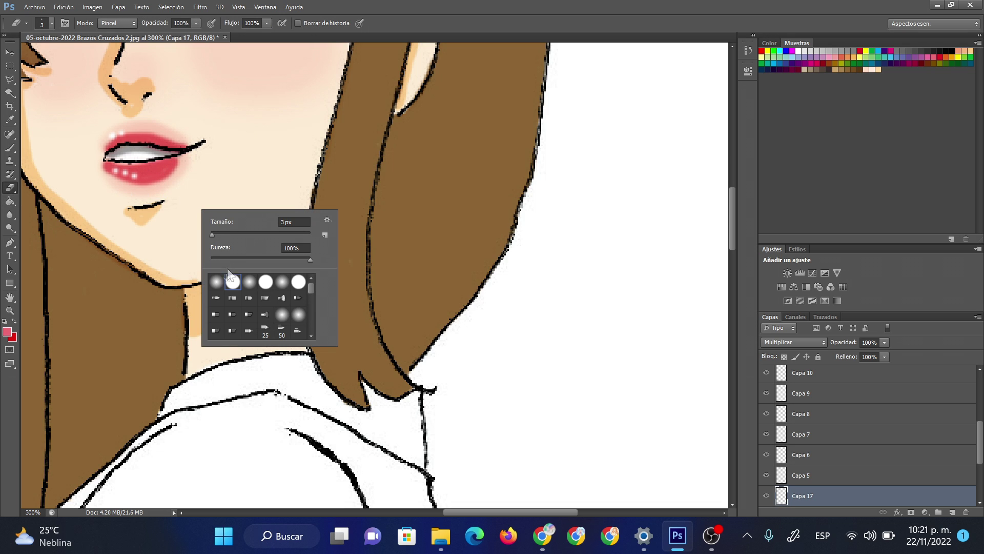
left_click(169, 200)
mouse_move(171, 198)
left_mouse_down()
mouse_move(138, 209)
mouse_move(95, 198)
mouse_move(191, 193)
mouse_move(121, 204)
mouse_move(83, 188)
left_mouse_up()
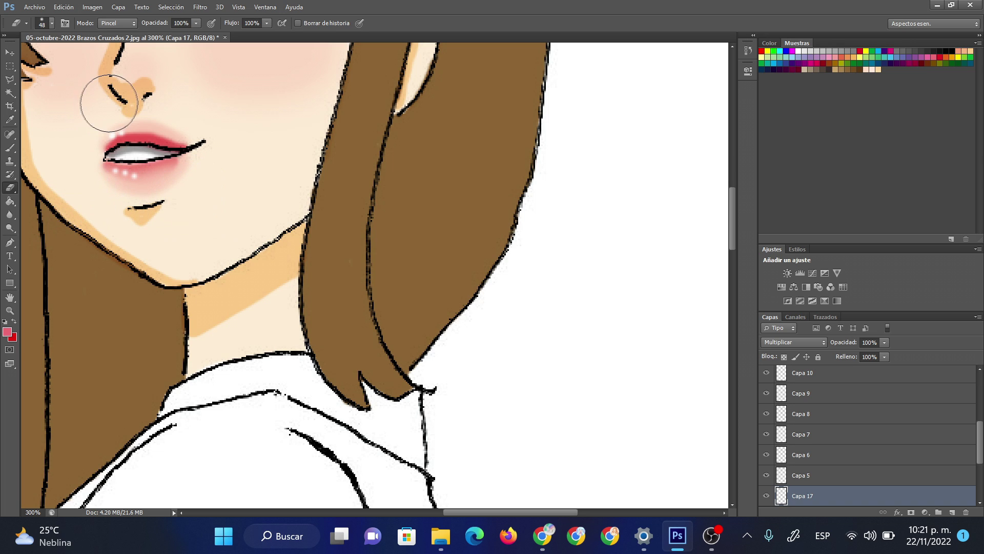
left_click_drag(106, 92, 139, 92)
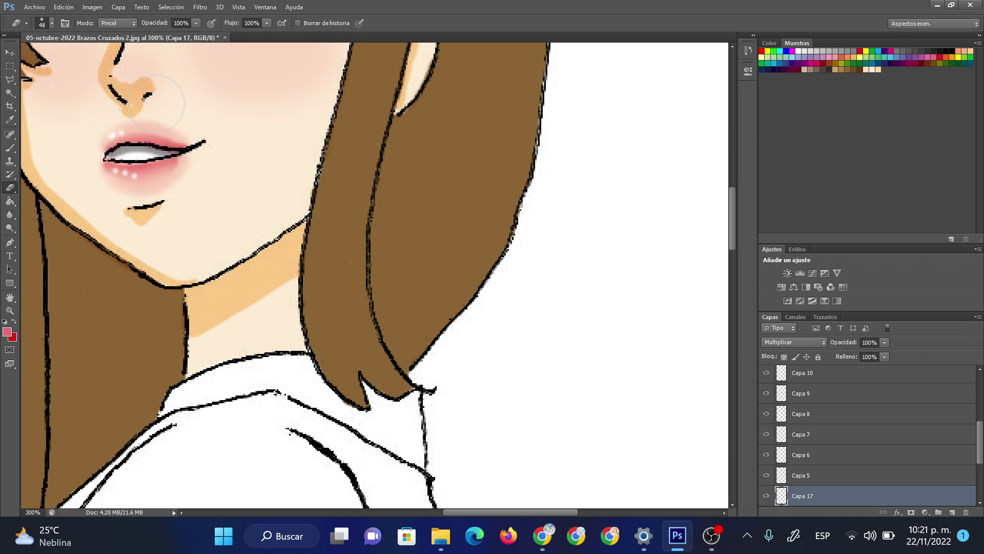
left_click_drag(193, 193, 138, 215)
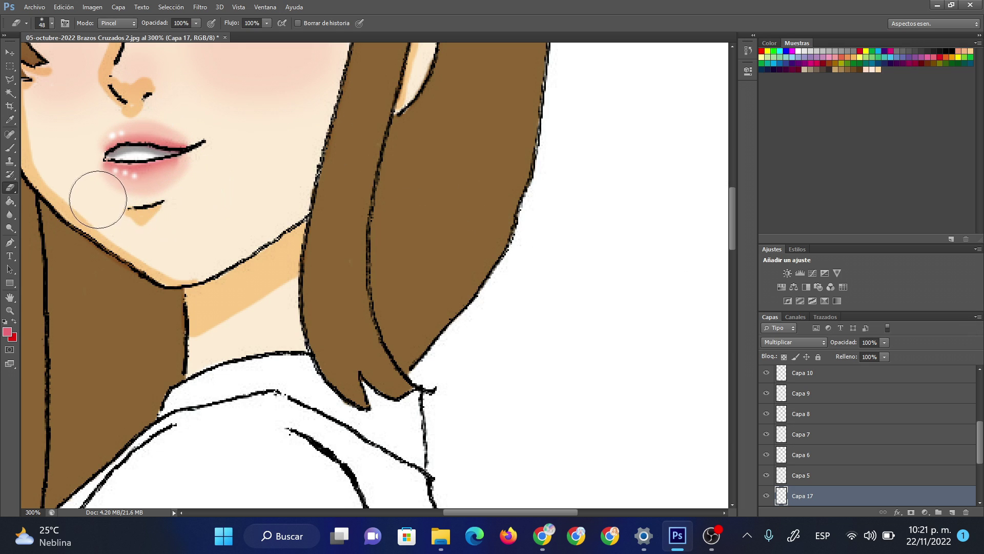
left_click(10, 311)
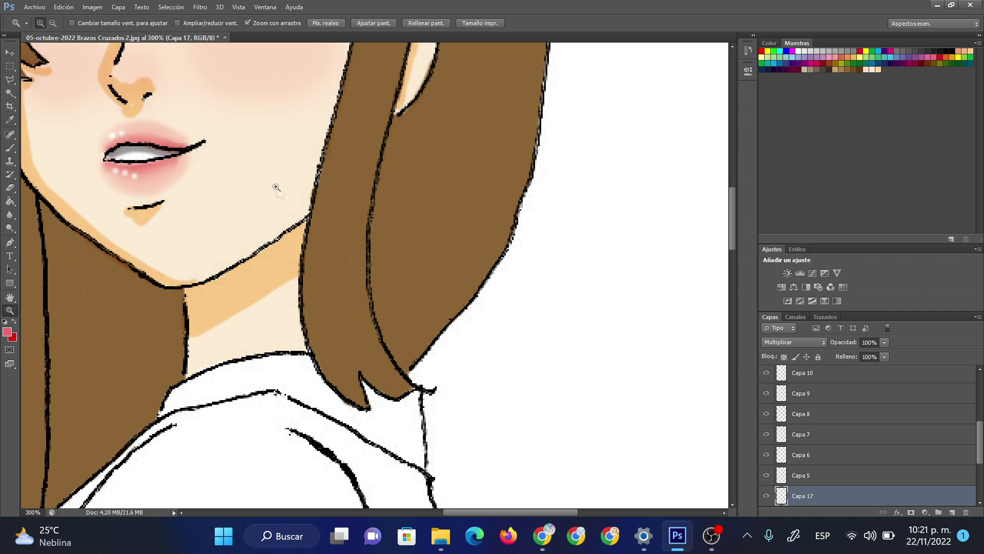
Step: Zoom in closely on the girl's mouth
right_click(275, 188)
left_click(308, 277)
right_click(270, 214)
left_click(310, 284)
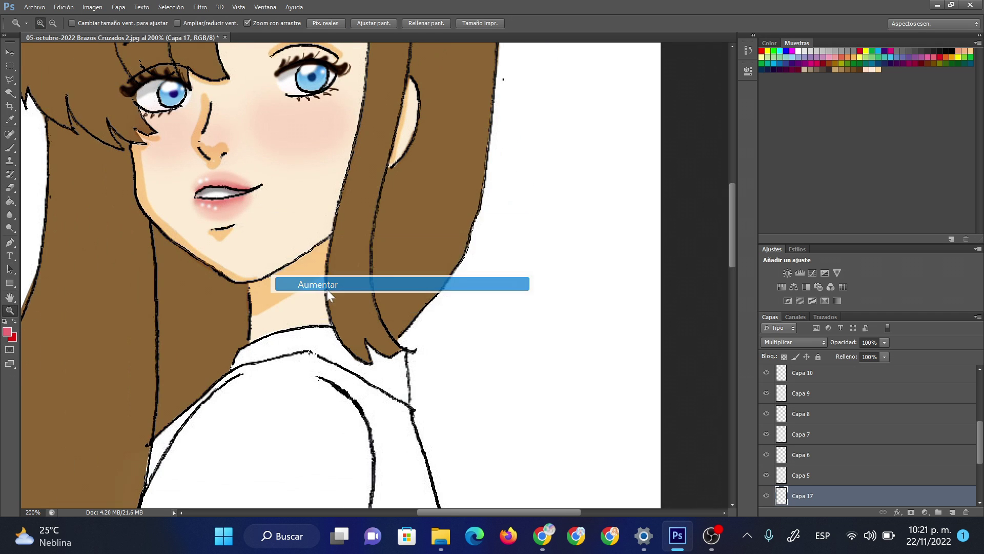
right_click(269, 229)
left_click(300, 300)
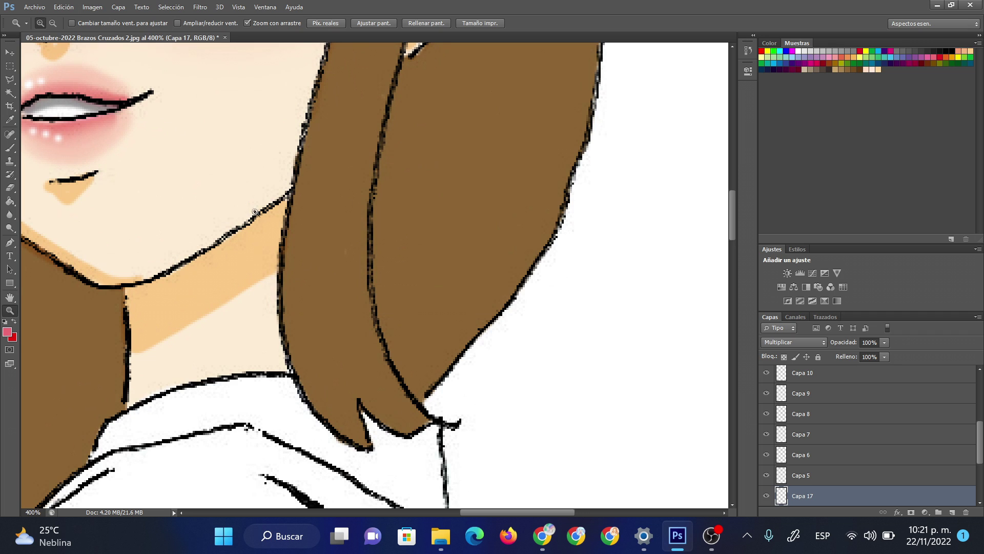
right_click(257, 214)
left_click(527, 511)
left_click_drag(536, 506, 501, 515)
scroll(688, 244, "up", 3)
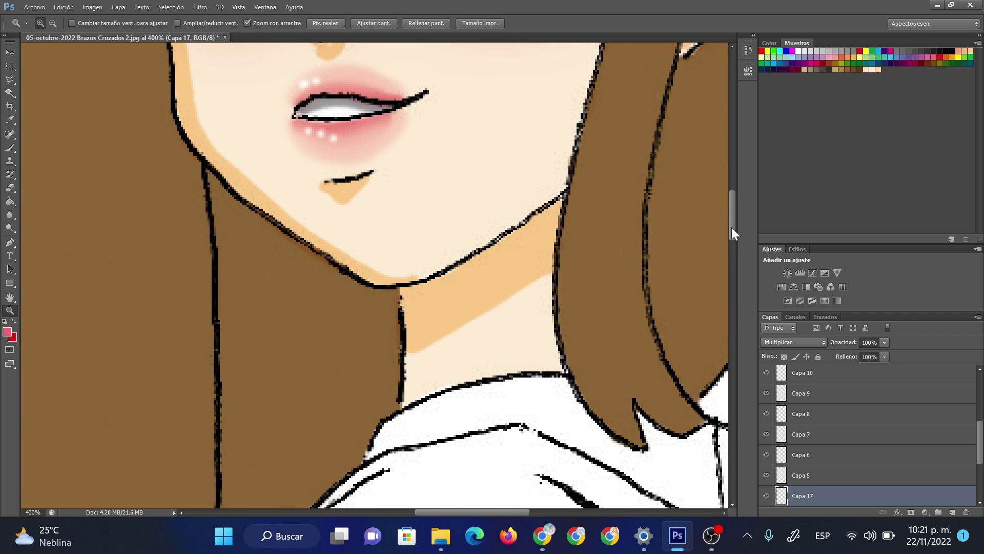
scroll(731, 227, "up", 1)
Step: Deepen the pink on the left corner and right side of the upper lip
left_click(10, 147)
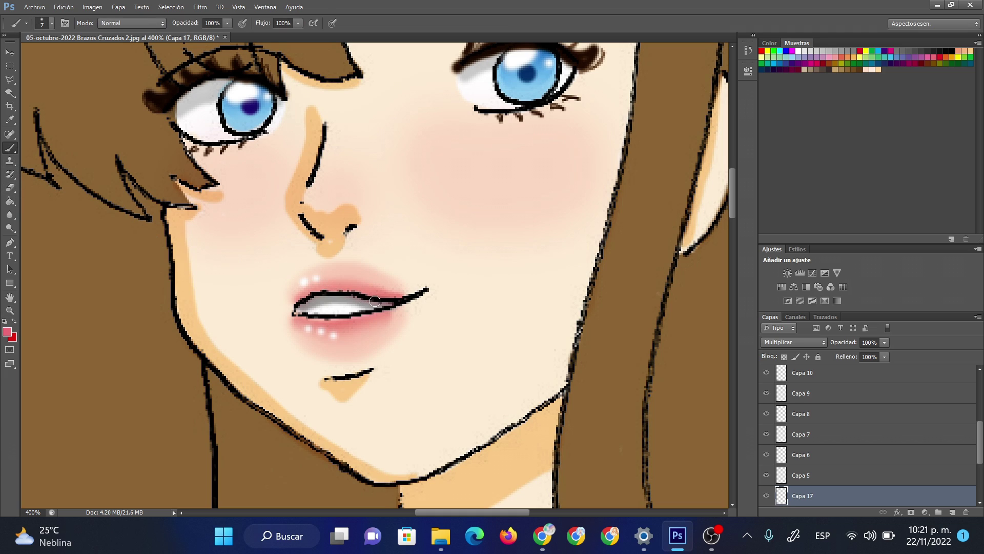
mouse_move(295, 299)
left_mouse_down()
mouse_move(313, 283)
mouse_move(387, 299)
left_mouse_up()
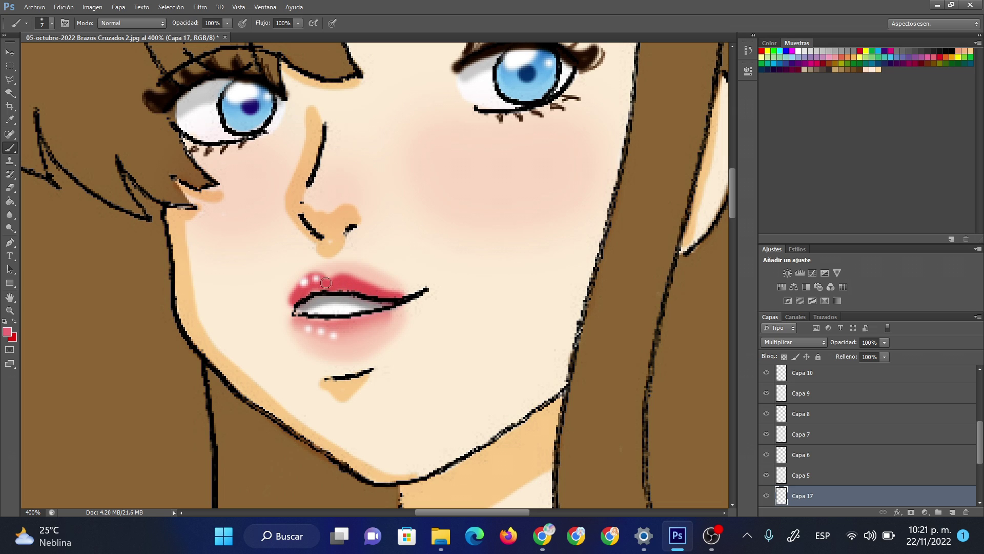
left_click_drag(344, 274, 399, 297)
left_click(10, 188)
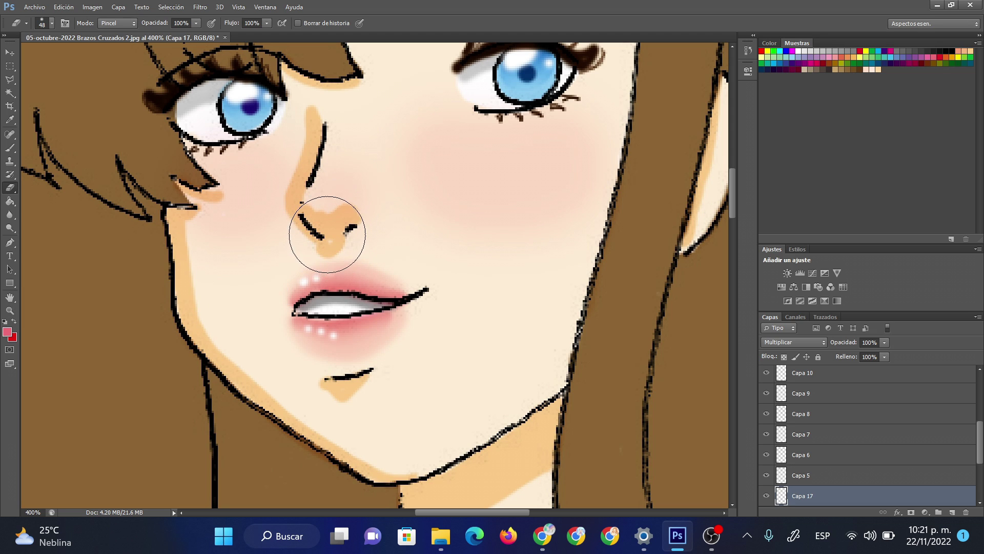
Step: Zoom out to 66.7% to show the whole illustration
left_click(12, 309)
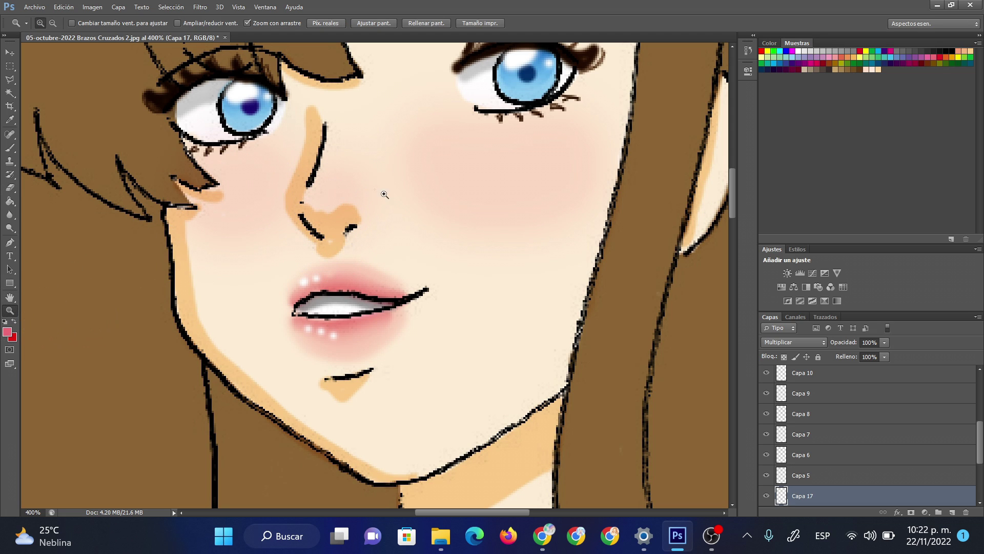
right_click(385, 196)
left_click(431, 298)
right_click(395, 241)
left_click(436, 324)
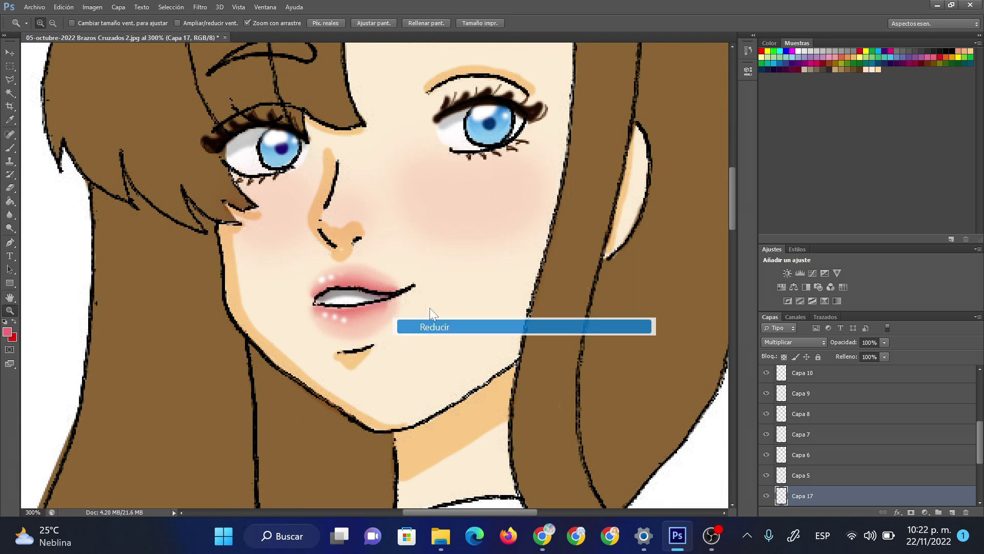
right_click(380, 248)
left_click(410, 333)
right_click(374, 264)
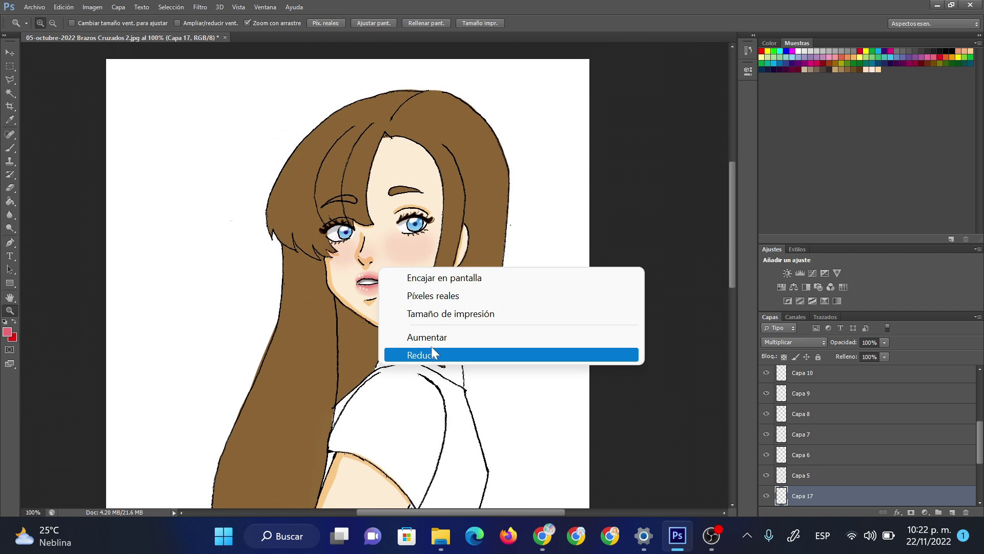
left_click(428, 353)
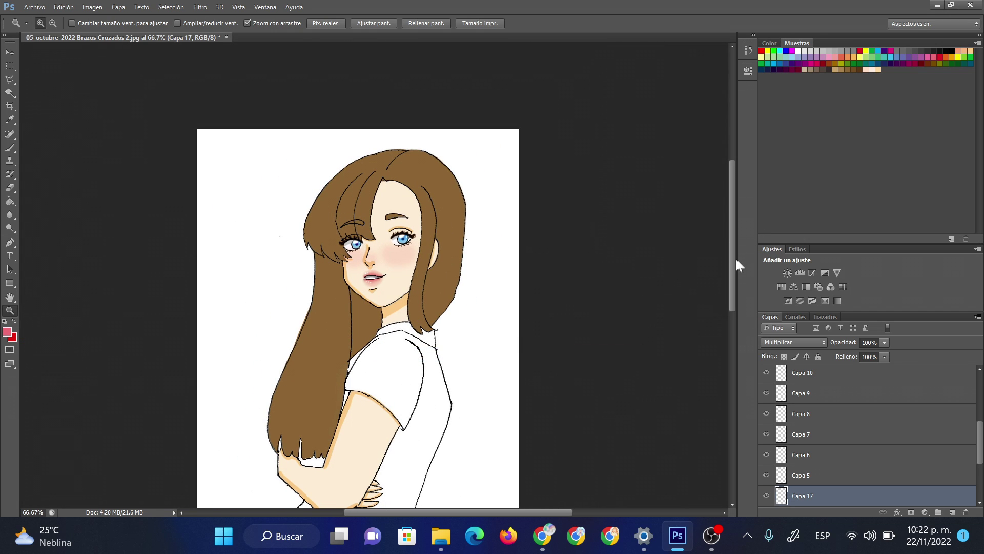
Step: Make Capa 16 the working layer
left_click_drag(735, 261, 744, 305)
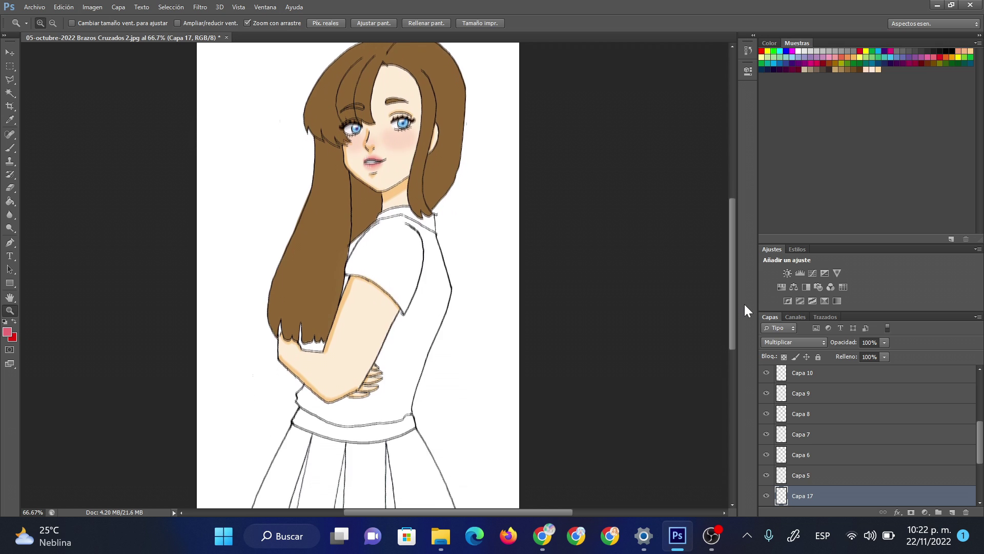
left_click_drag(745, 305, 744, 292)
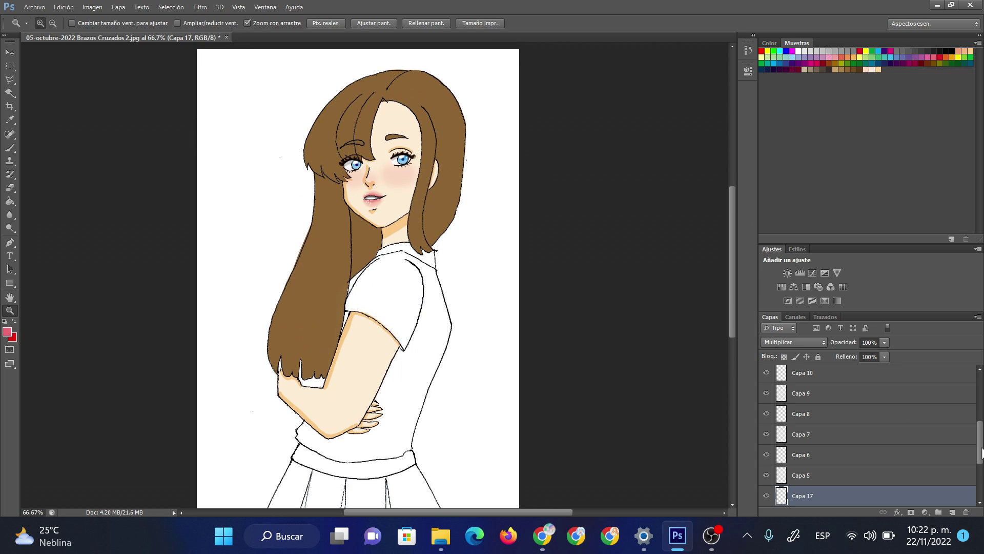
left_click_drag(981, 451, 981, 405)
left_click(794, 376)
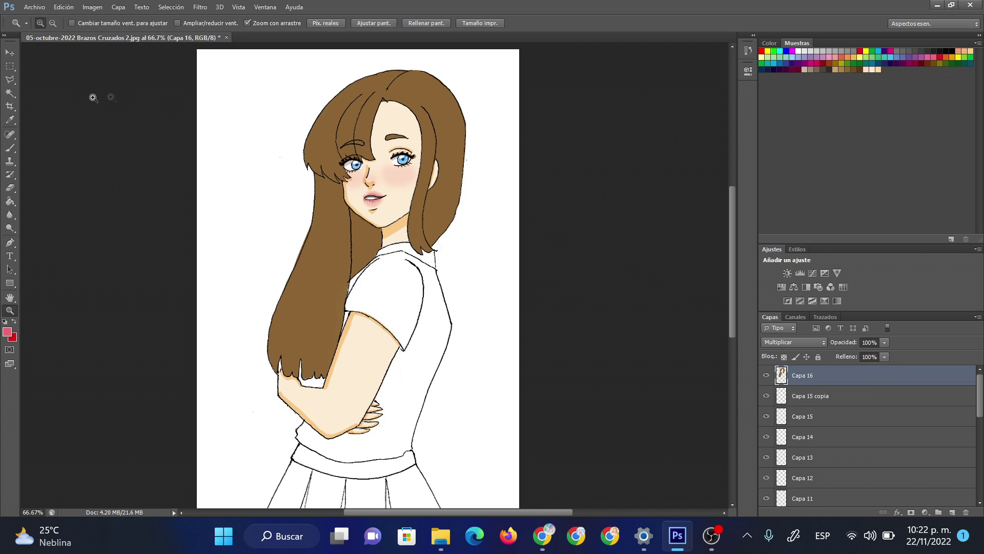
Step: Select the brown hair area by colour and add a Multiplicar layer above Capa 16
left_click(10, 93)
left_click(365, 97)
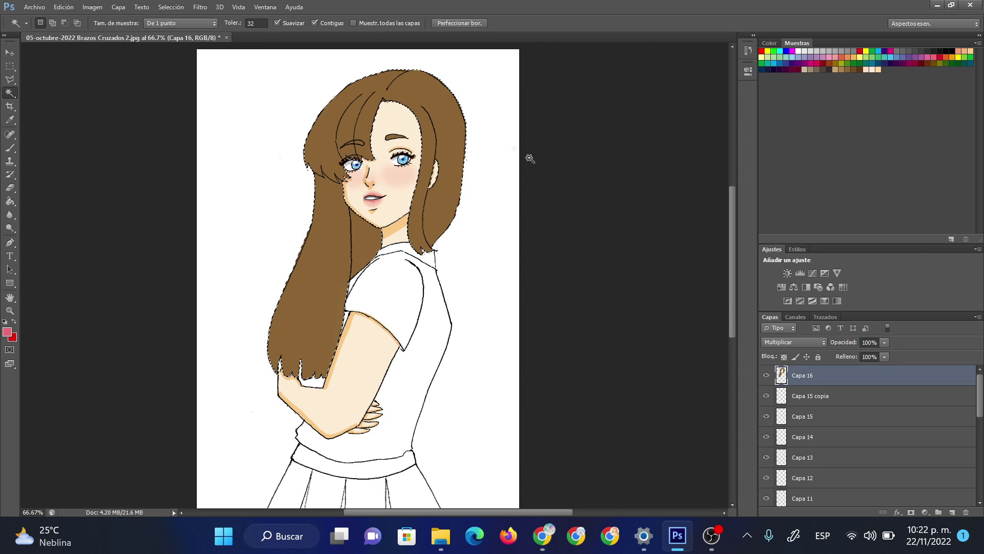
left_click(952, 511)
left_click(820, 342)
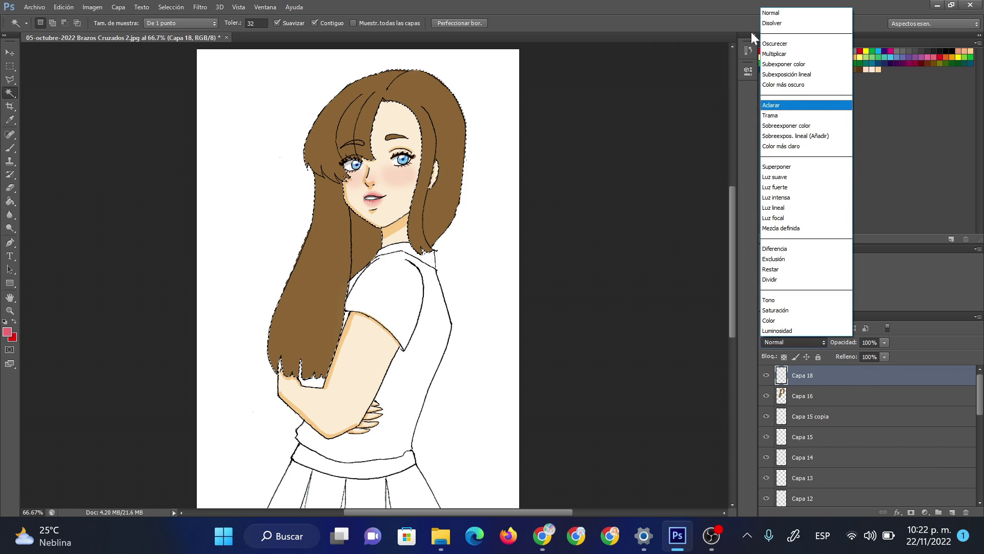
left_click(774, 54)
Step: Paint a dark red shadow beside the neck with a 33 px brush
left_click(10, 149)
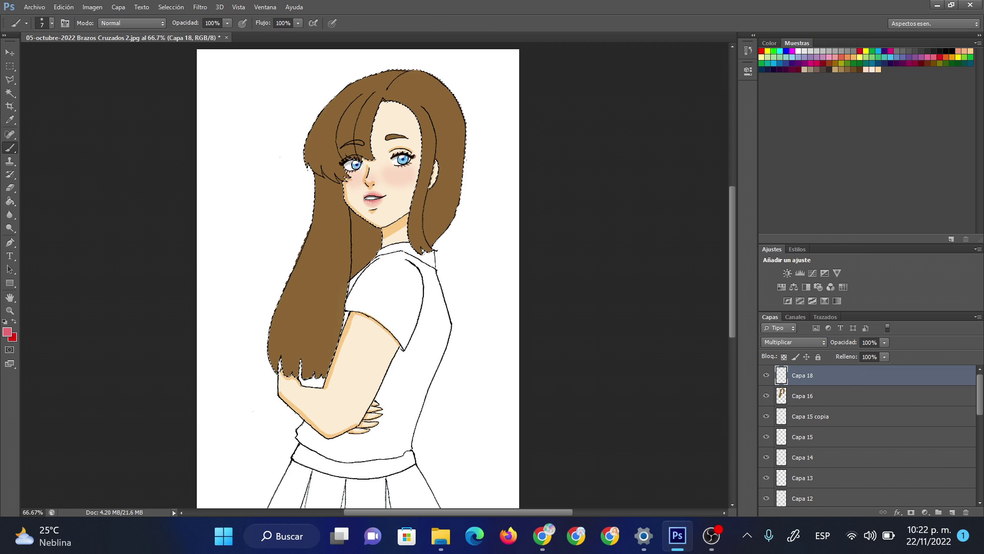
right_click(388, 239)
left_click_drag(415, 264, 406, 263)
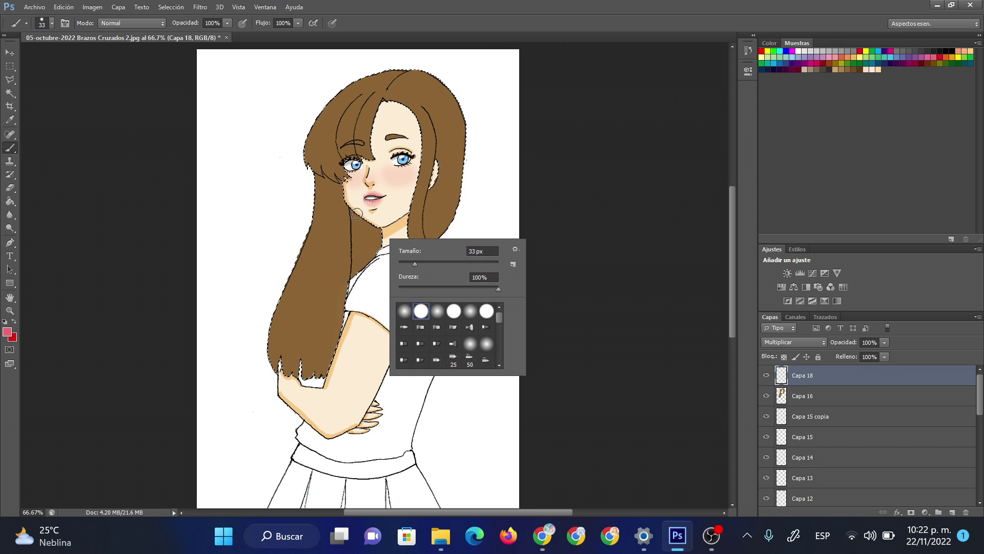
left_click_drag(352, 211, 379, 241)
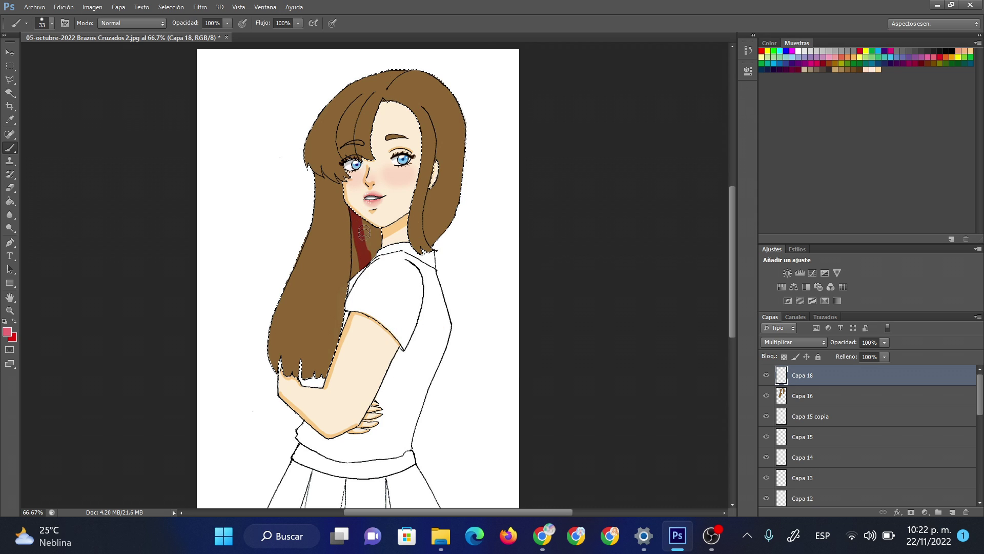
Step: Pick a dark brown colour and paint it over the red neck shadow
double_click(861, 68)
key("Return")
left_click(362, 226)
left_click_drag(361, 222, 362, 244)
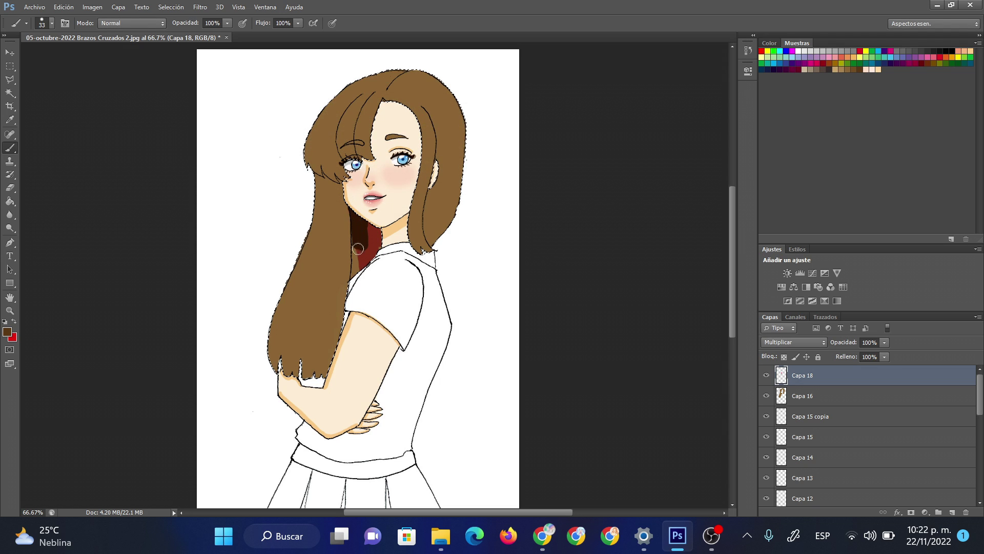
left_click_drag(373, 226, 379, 256)
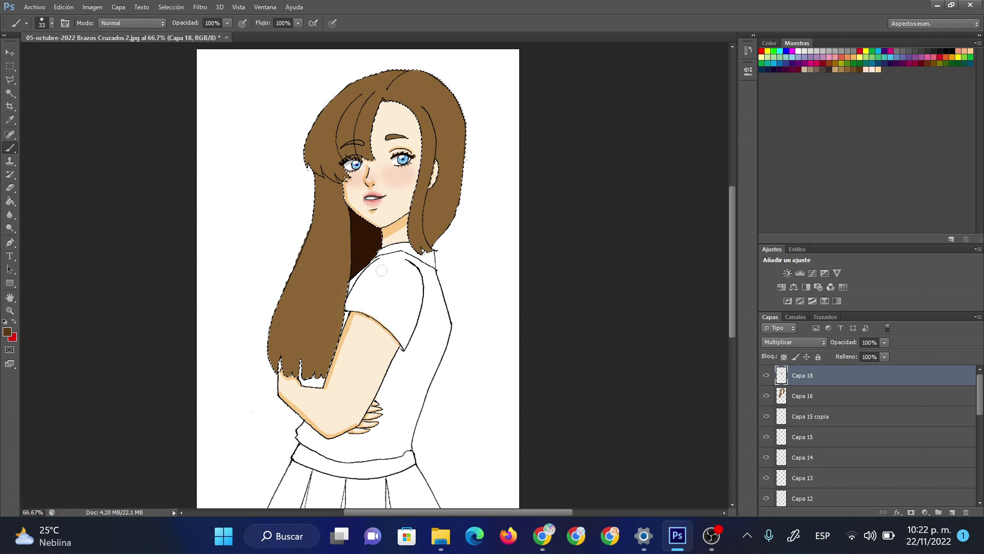
Step: Zoom in closer on the neck shadow
left_click(10, 310)
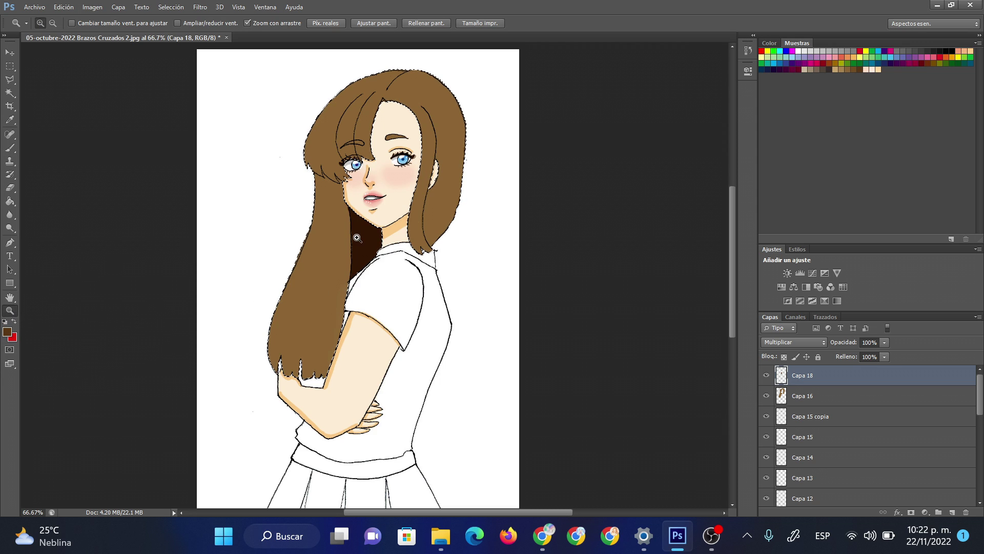
left_click(356, 236)
left_click(370, 265)
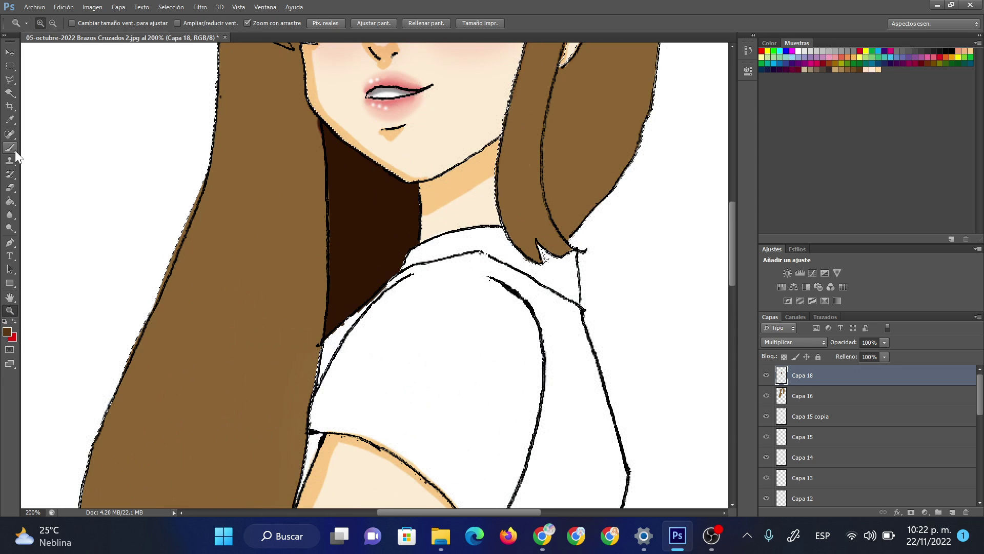
left_click(11, 187)
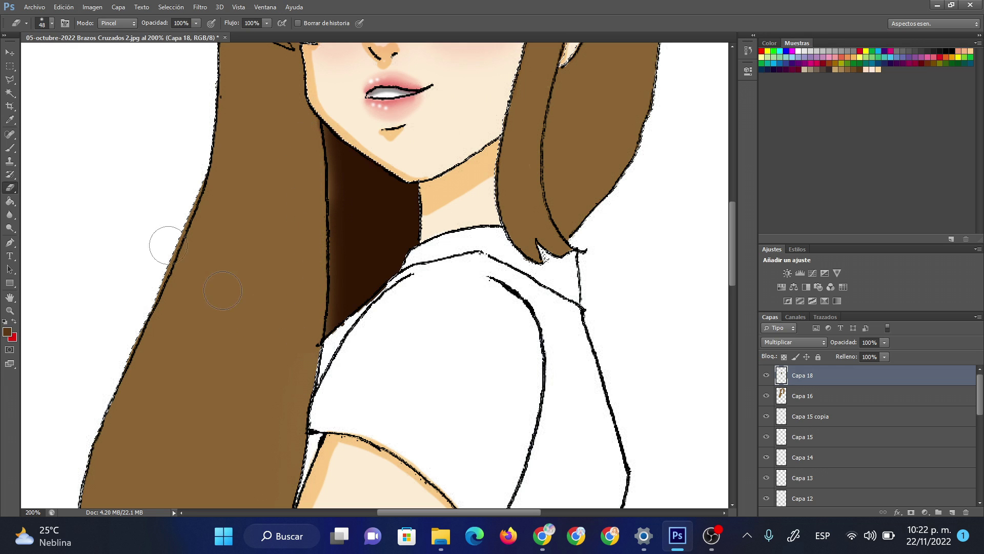
left_click(10, 148)
Step: Set the brush to 6 px, then 24 px, and darken the lighter strip along the neck shadow
right_click(374, 145)
double_click(461, 158)
type("6")
key("Return")
right_click(354, 167)
double_click(453, 183)
type("24")
key("Return")
left_click_drag(337, 178, 333, 331)
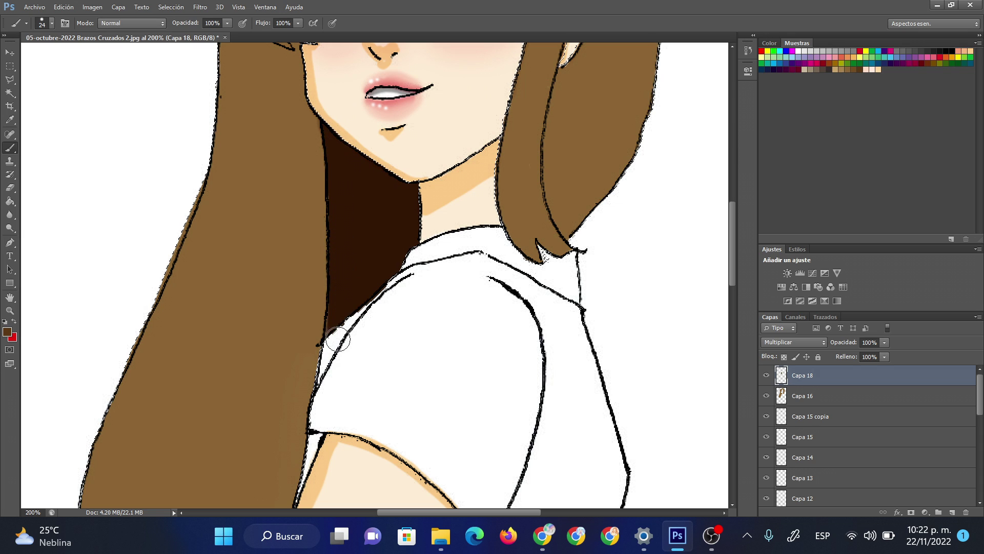
Step: Zoom out to see the whole figure
left_click(14, 308)
right_click(382, 148)
left_click(442, 236)
right_click(392, 183)
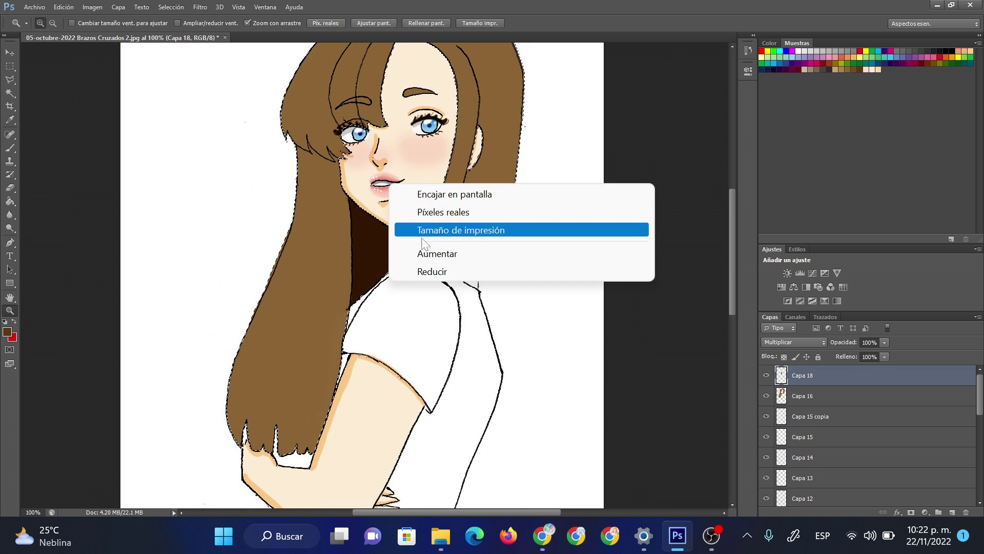
left_click(435, 269)
right_click(390, 197)
left_click(438, 284)
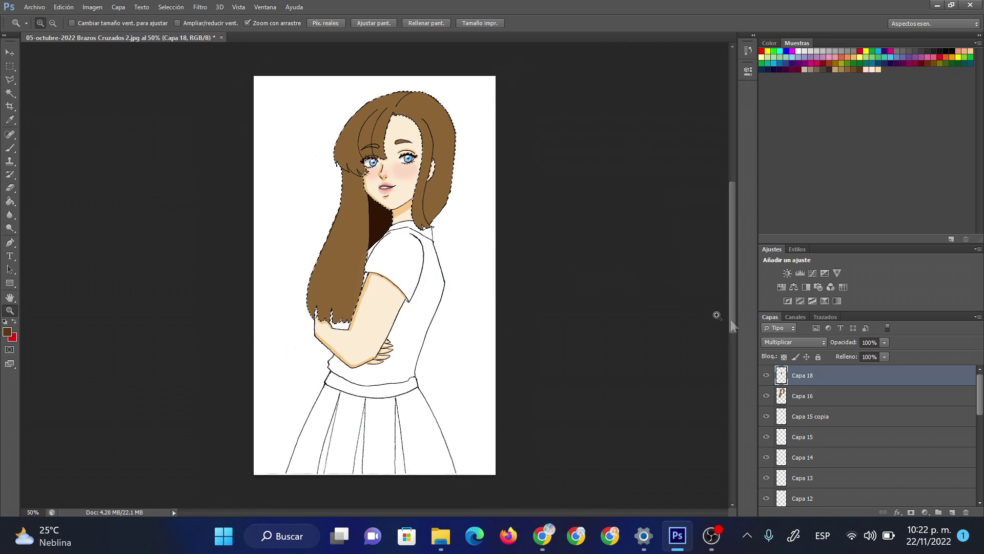
Step: Lower Capa 18's opacity to 61% and add the new layer Capa 19 above it
left_click_drag(885, 341, 864, 357)
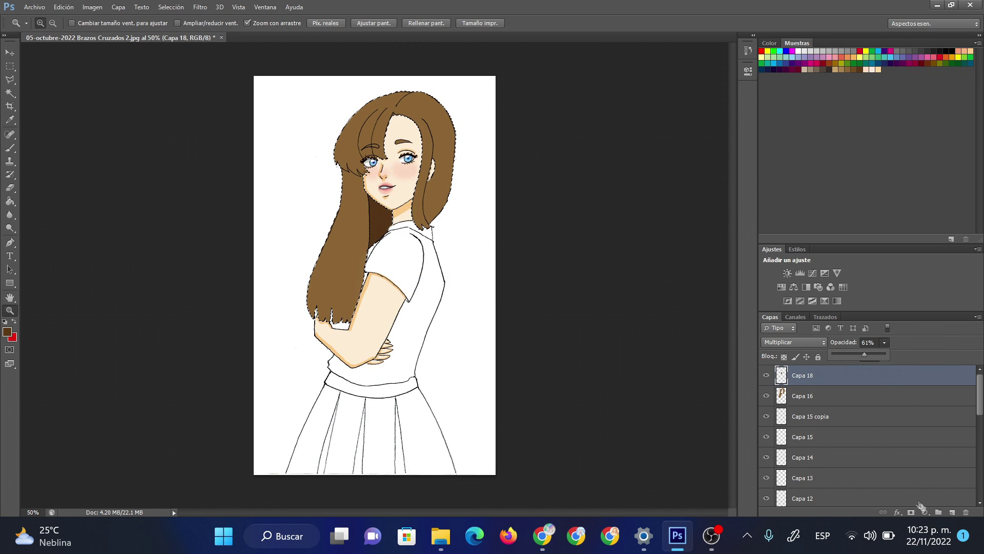
left_click(952, 512)
left_click(824, 342)
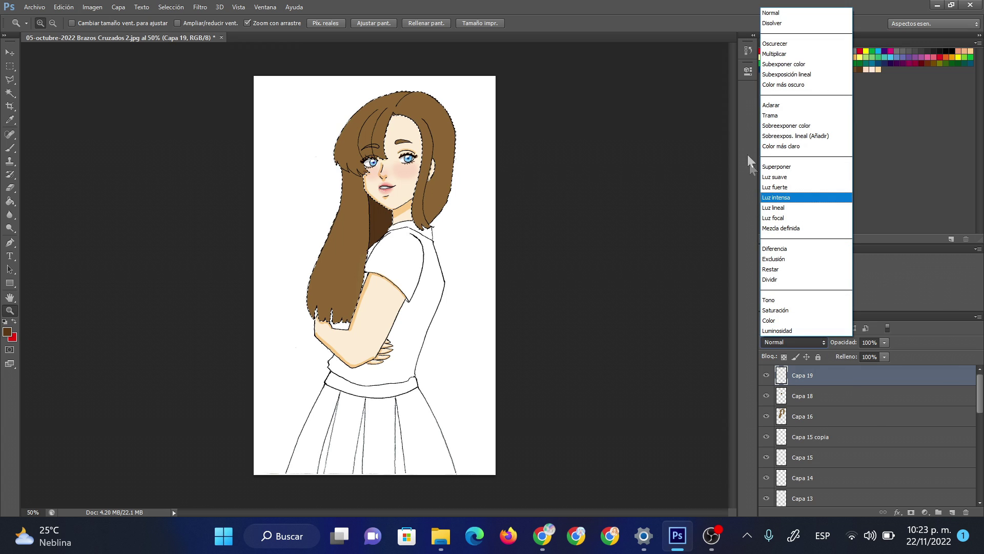
Step: Set Capa 19 to Multiply, zoom the face to 100% and choose a soft Brush
left_click(776, 53)
left_click(393, 188)
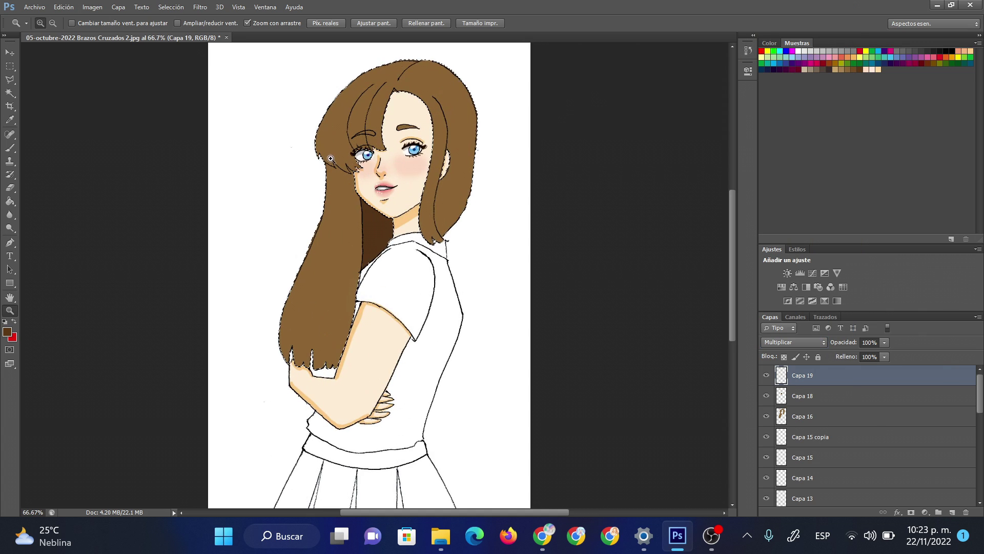
left_click(10, 148)
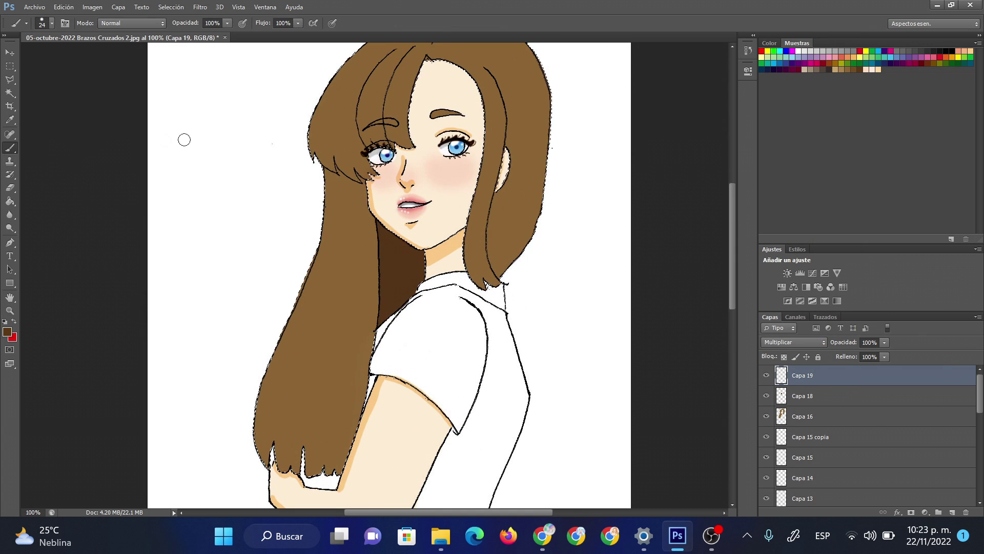
right_click(353, 187)
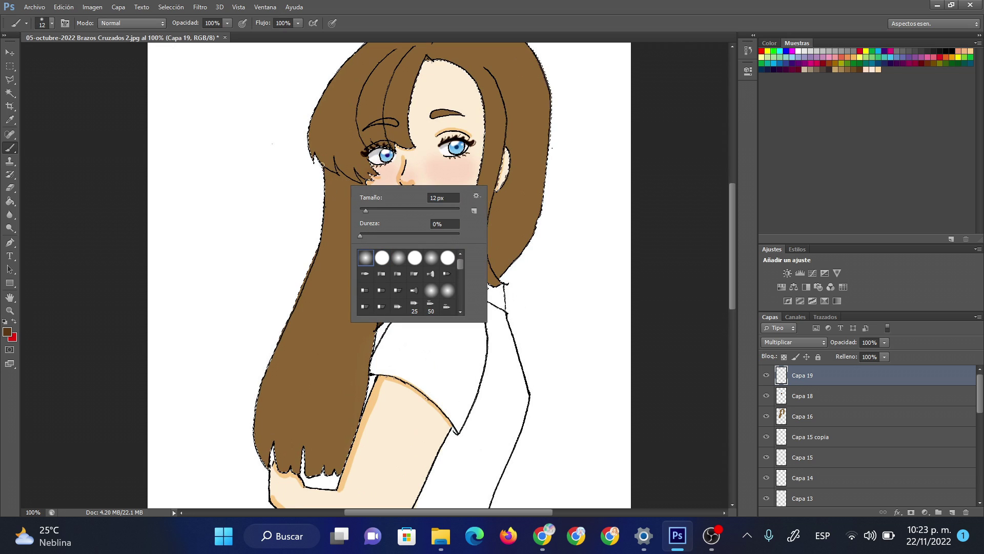
left_click(328, 172)
Step: Paint dark brown shadows along the hair edge by the cheek, the crown and a hair tip
left_click(341, 175)
left_click_drag(365, 180, 355, 170)
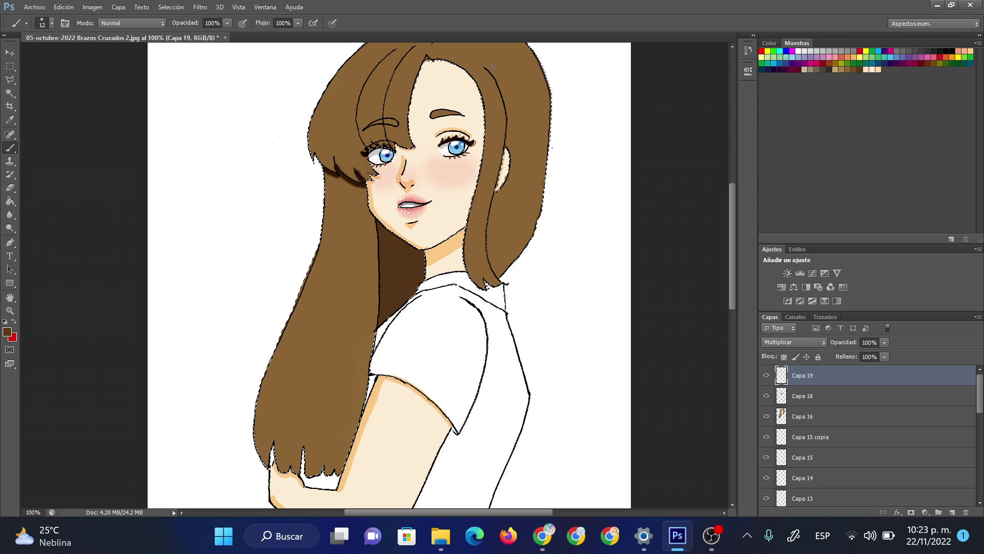
left_click_drag(484, 66, 490, 71)
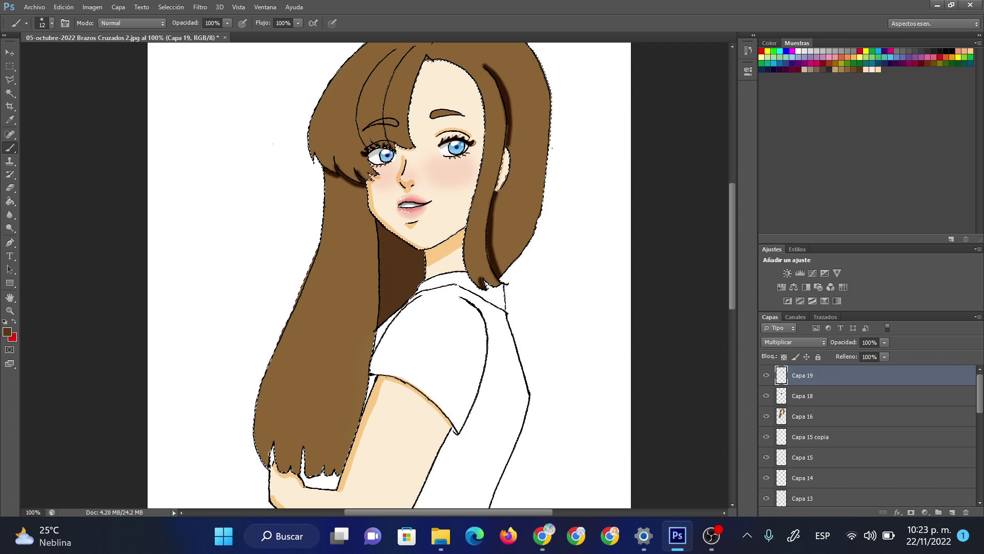
left_click(287, 468)
left_click_drag(295, 442, 332, 473)
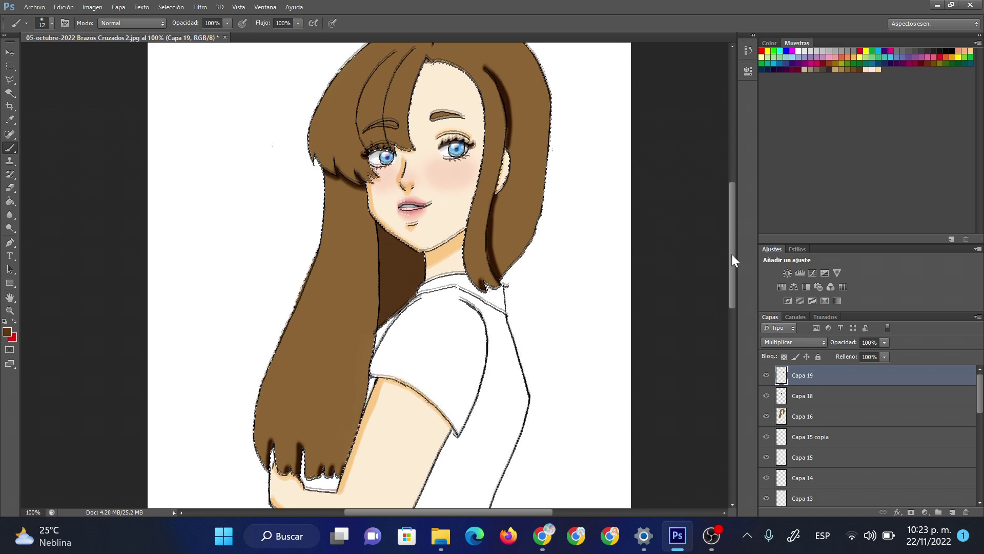
left_click_drag(731, 254, 729, 227)
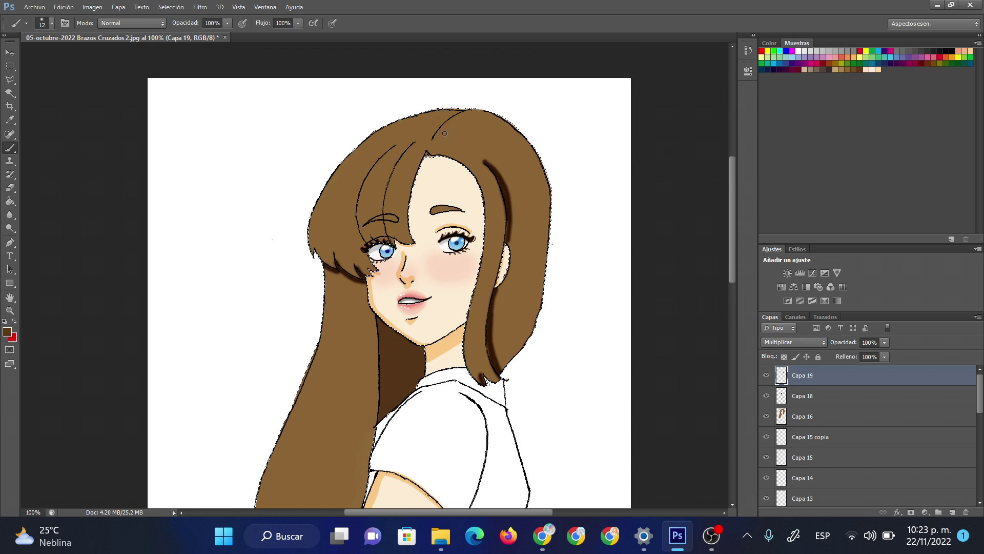
Step: With a 38 px brush, shade the hair's right edge from the top down
right_click(525, 139)
left_click_drag(545, 161, 552, 161)
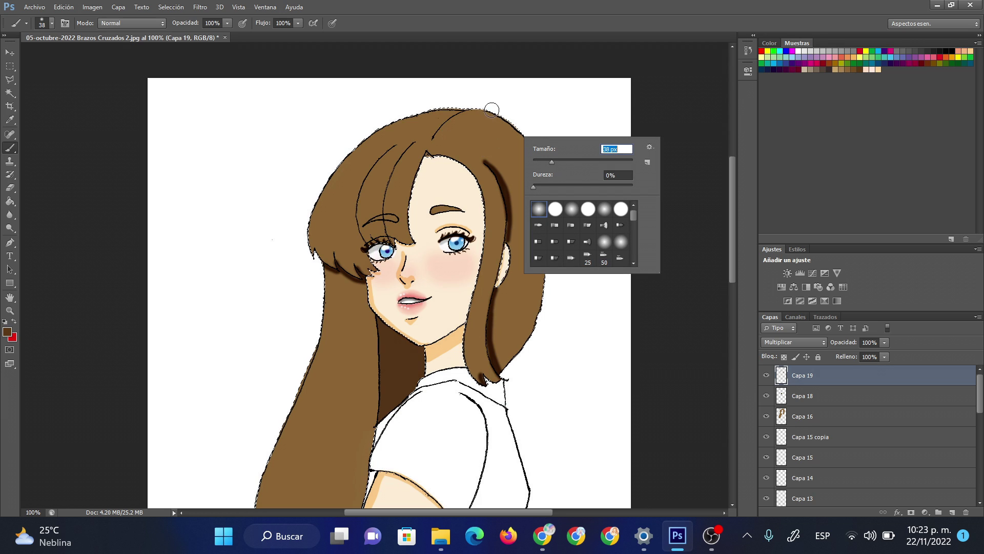
left_click_drag(471, 106, 550, 198)
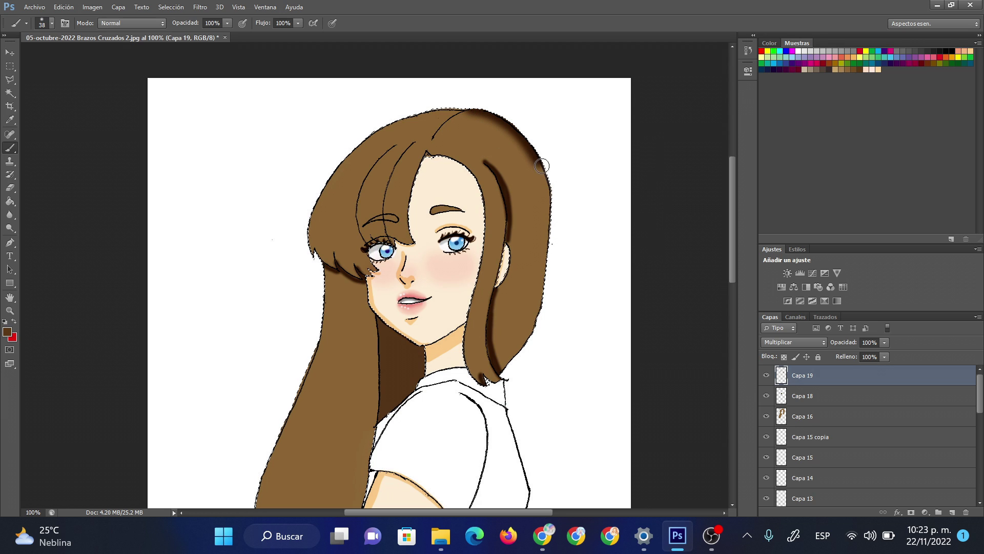
mouse_move(551, 172)
left_mouse_down()
mouse_move(547, 233)
mouse_move(504, 374)
left_mouse_up()
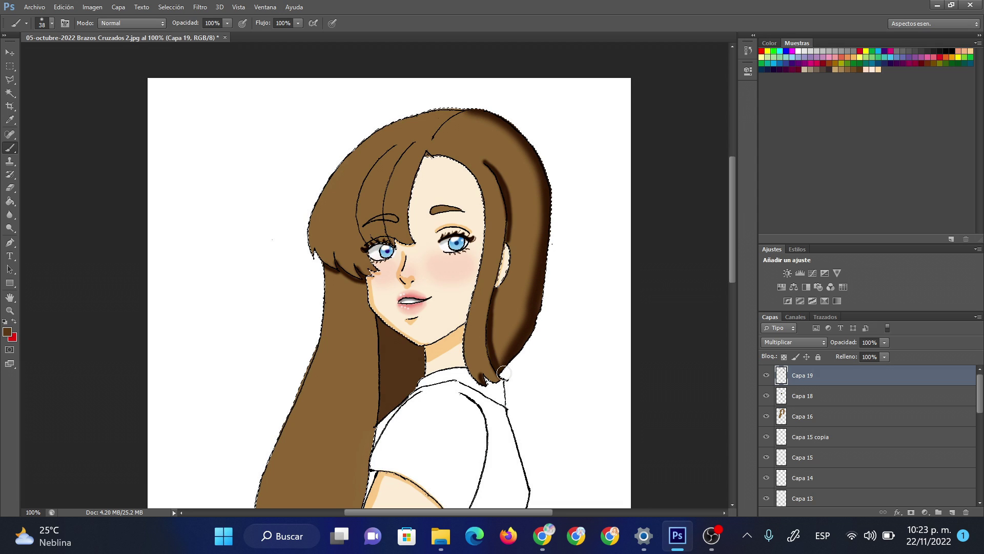
left_click_drag(535, 310, 546, 175)
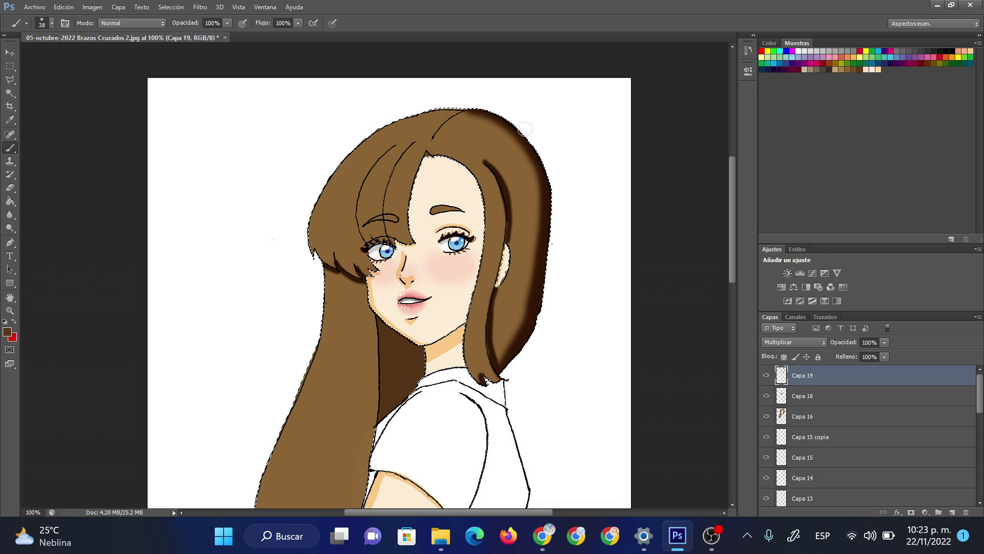
right_click(466, 119)
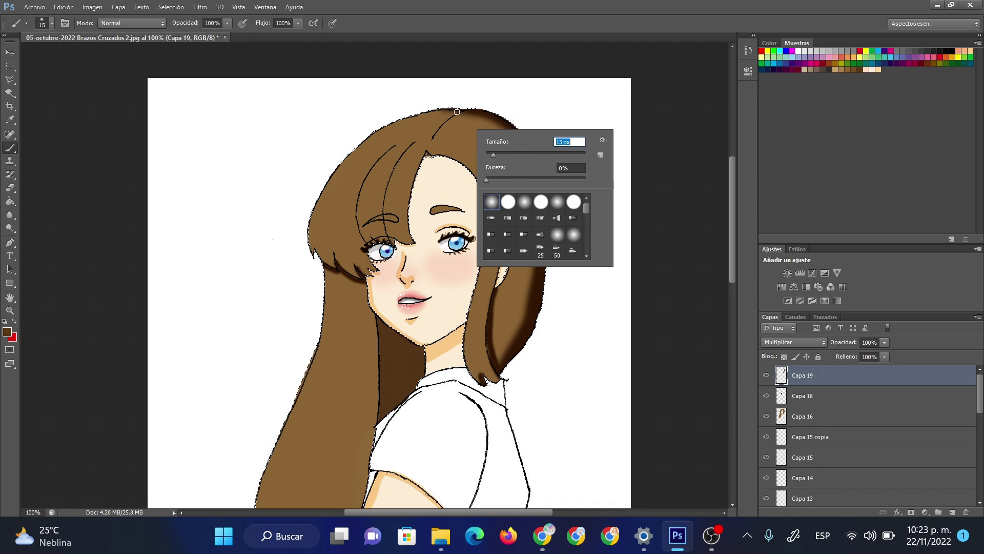
key("Return")
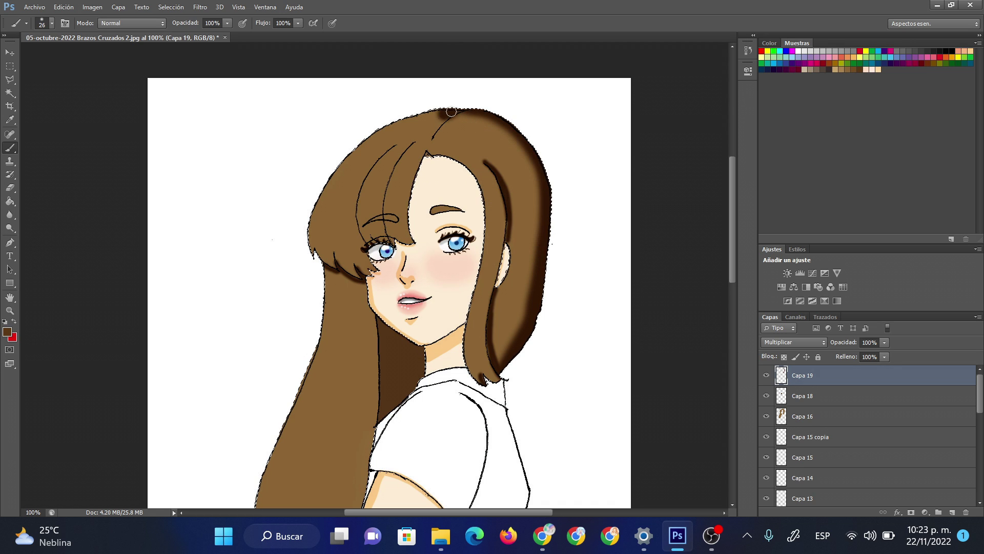
mouse_move(433, 132)
left_mouse_down()
mouse_move(448, 135)
mouse_move(429, 132)
mouse_move(426, 108)
left_mouse_up()
key("ctrl+z")
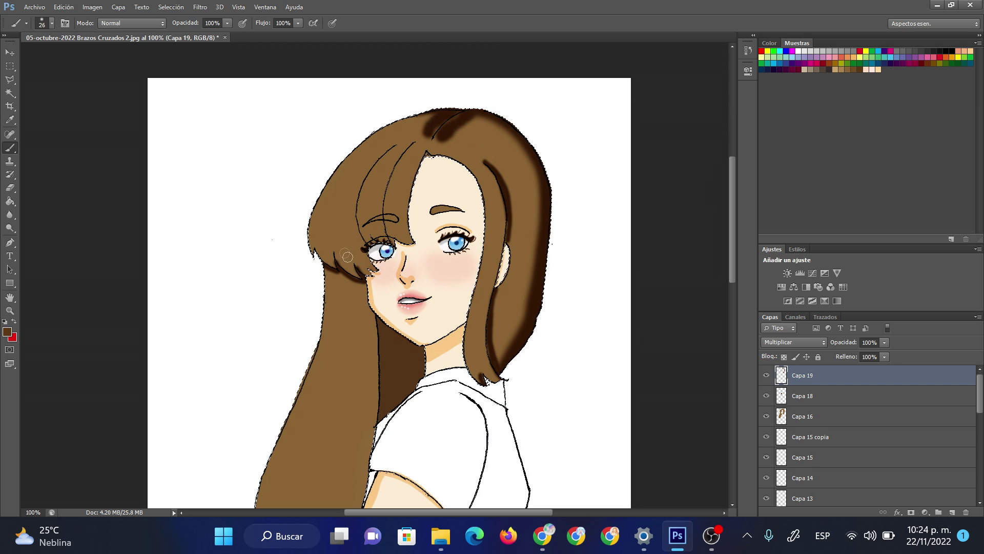
Step: Set the Eraser size to 63 px, then down to 2 px
left_click(10, 187)
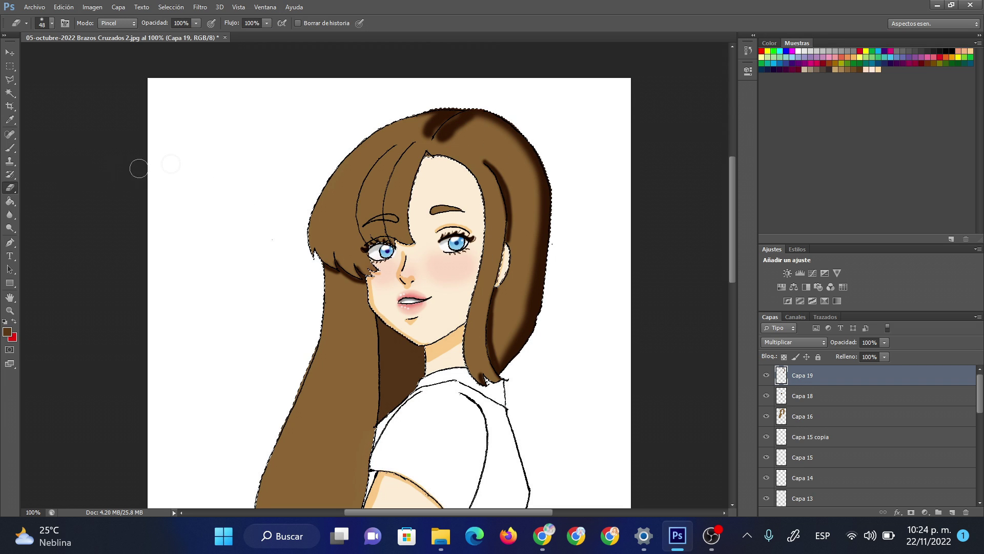
right_click(459, 155)
mouse_move(487, 163)
left_mouse_down()
mouse_move(496, 167)
mouse_move(413, 129)
left_mouse_up()
key("Return")
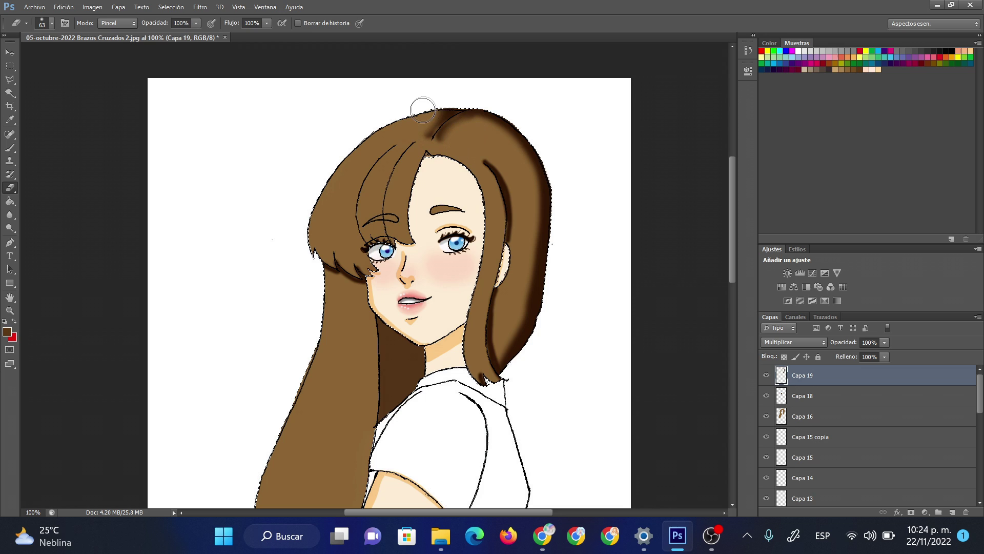
right_click(500, 165)
type("2")
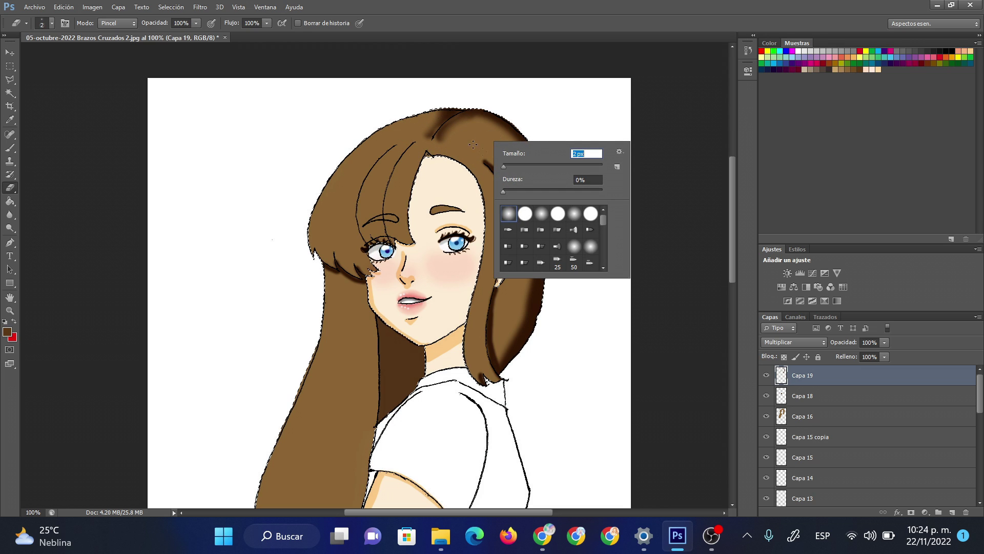
key("Return")
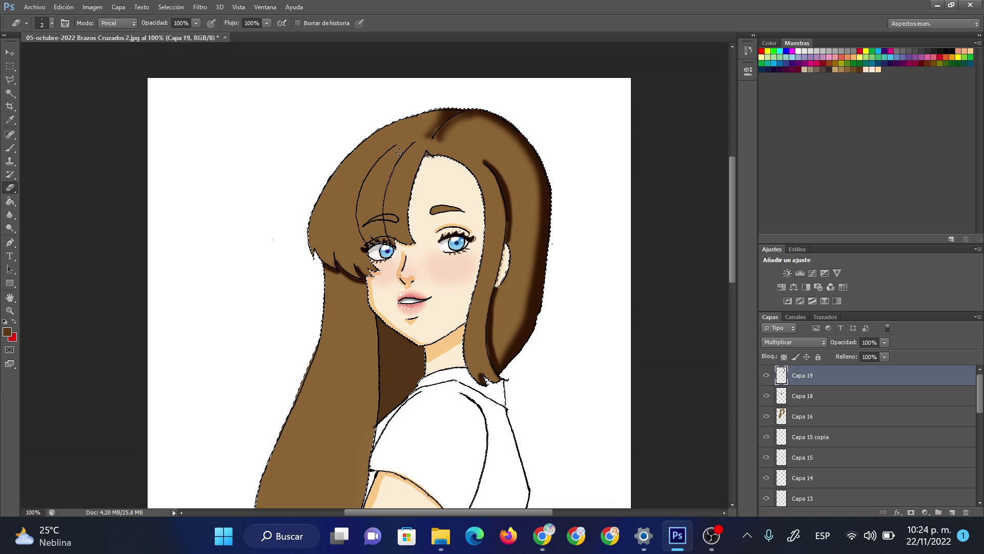
Step: With a 27 px brush, shade the left face edge and the hair strand beside the left eye
left_click(10, 148)
right_click(468, 126)
left_click_drag(485, 146, 483, 148)
left_click(436, 139)
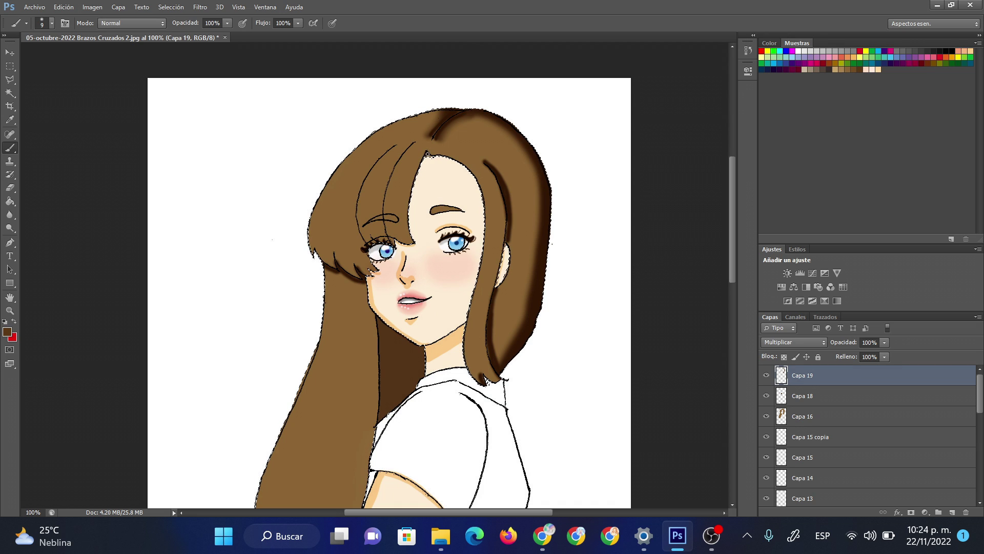
right_click(460, 207)
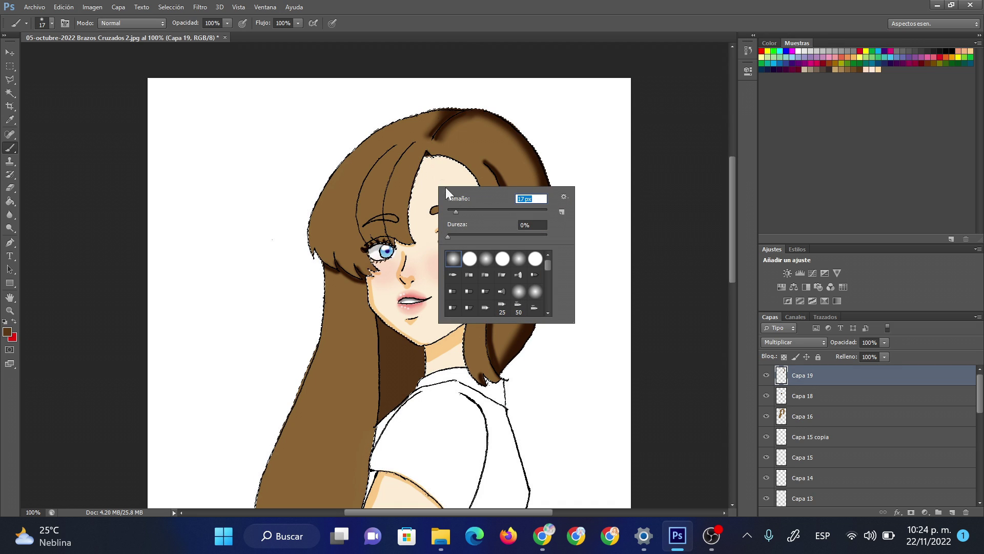
type("27")
key("Return")
key("Return")
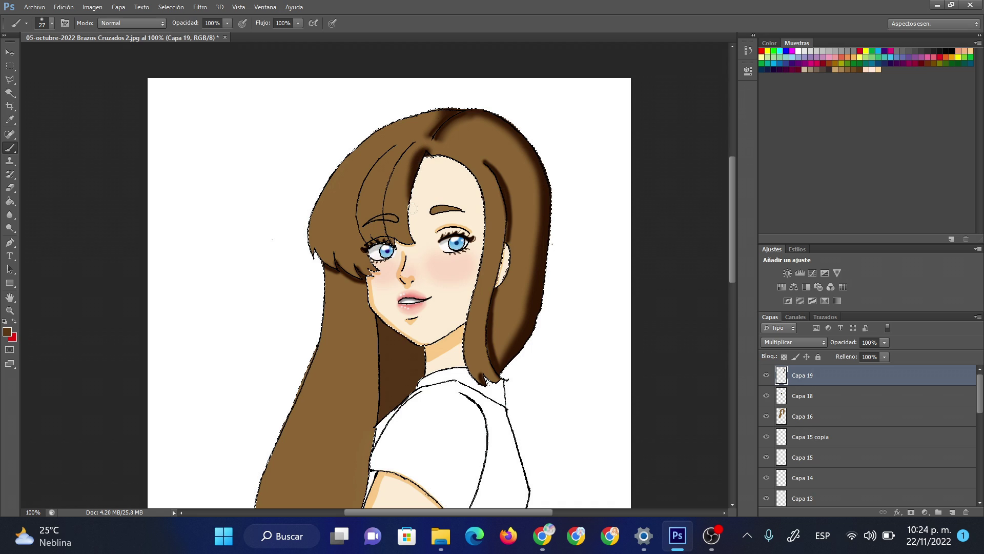
left_click_drag(420, 156, 407, 241)
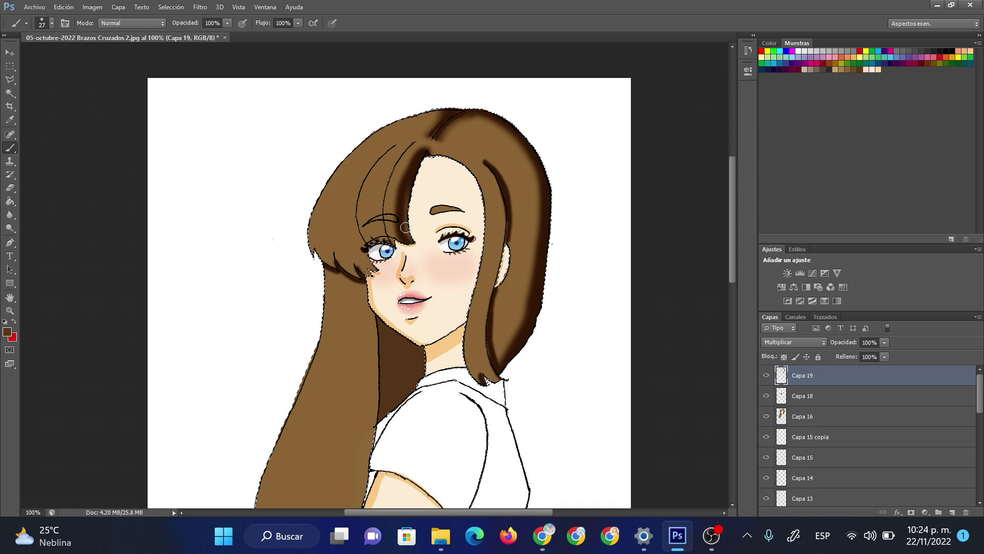
left_click_drag(409, 142, 383, 236)
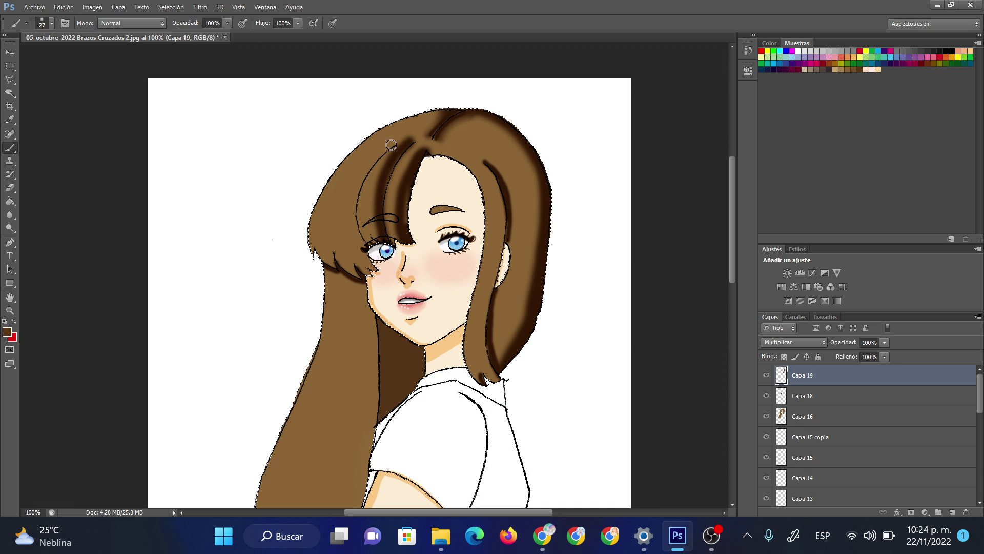
left_click_drag(372, 159, 369, 252)
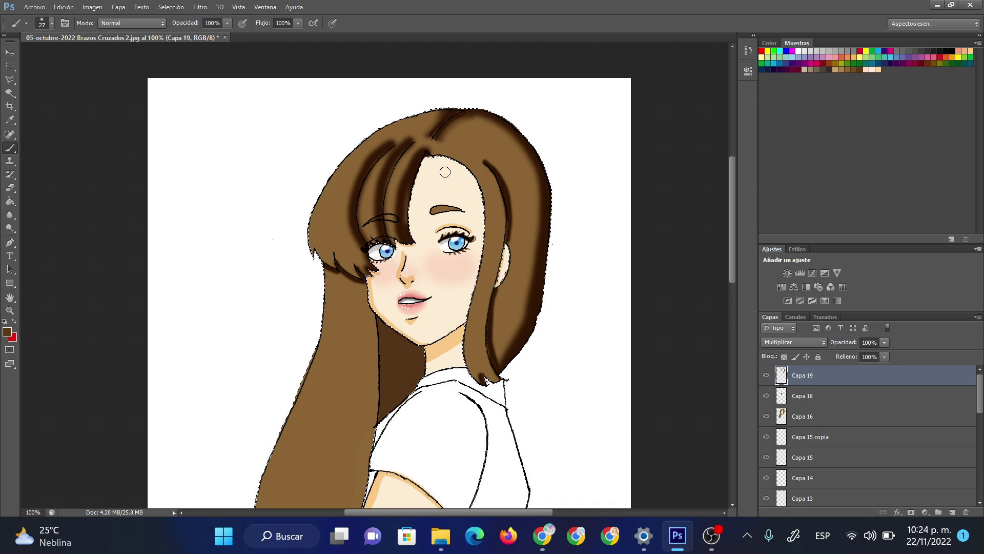
Step: Lower Capa 19's opacity to 37% and fit the whole illustration on screen
scroll(736, 193, "down", 5)
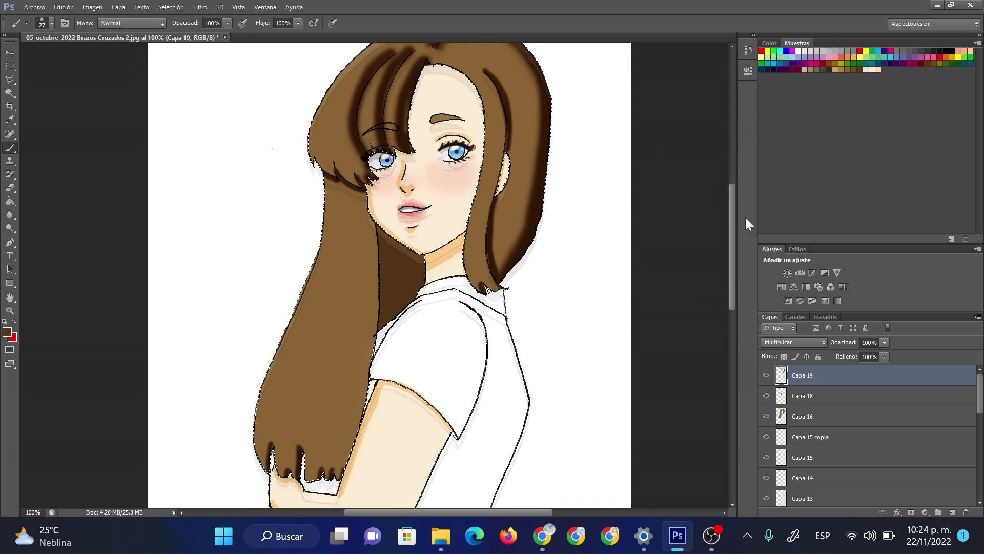
left_click_drag(885, 343, 851, 355)
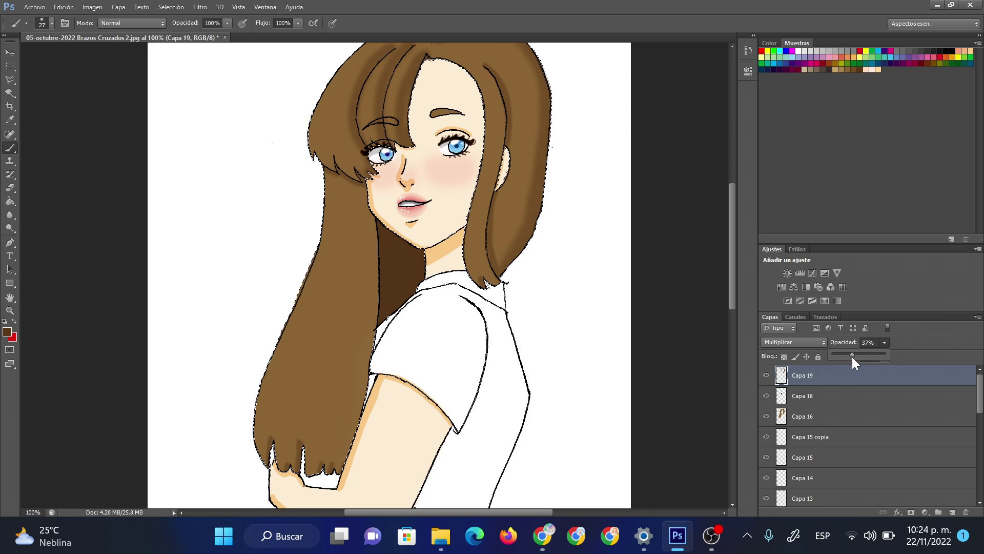
left_click(10, 311)
right_click(474, 190)
left_click(523, 255)
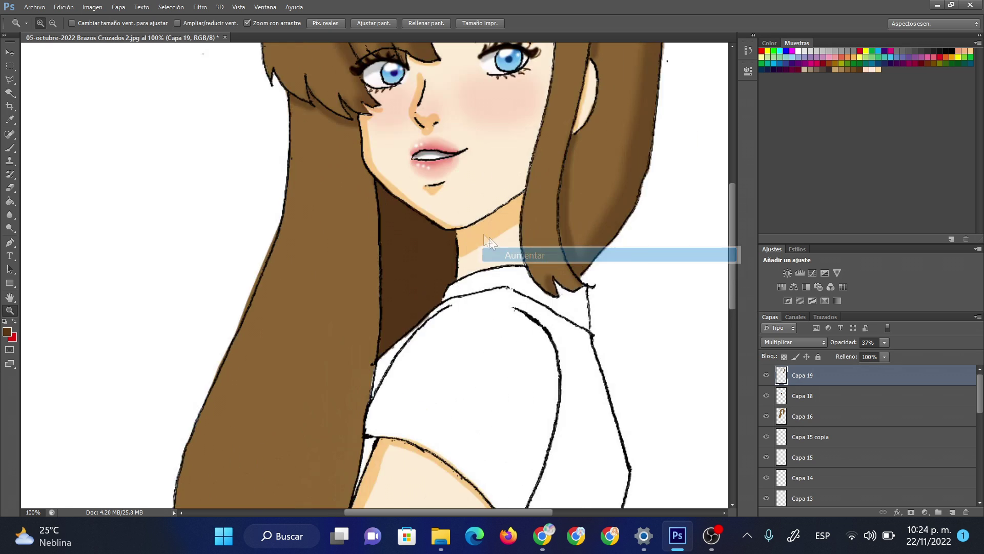
right_click(463, 208)
left_click(517, 293)
right_click(466, 204)
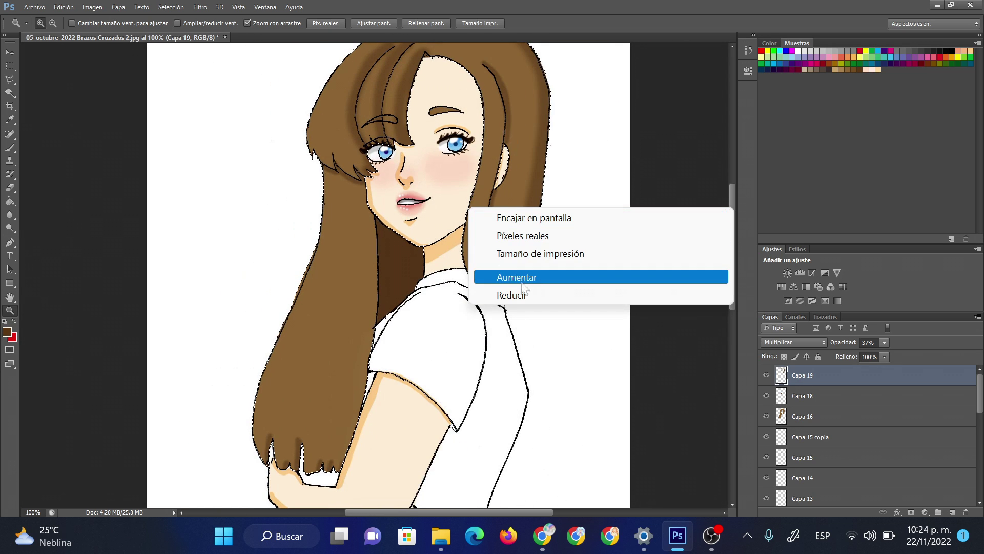
left_click(507, 293)
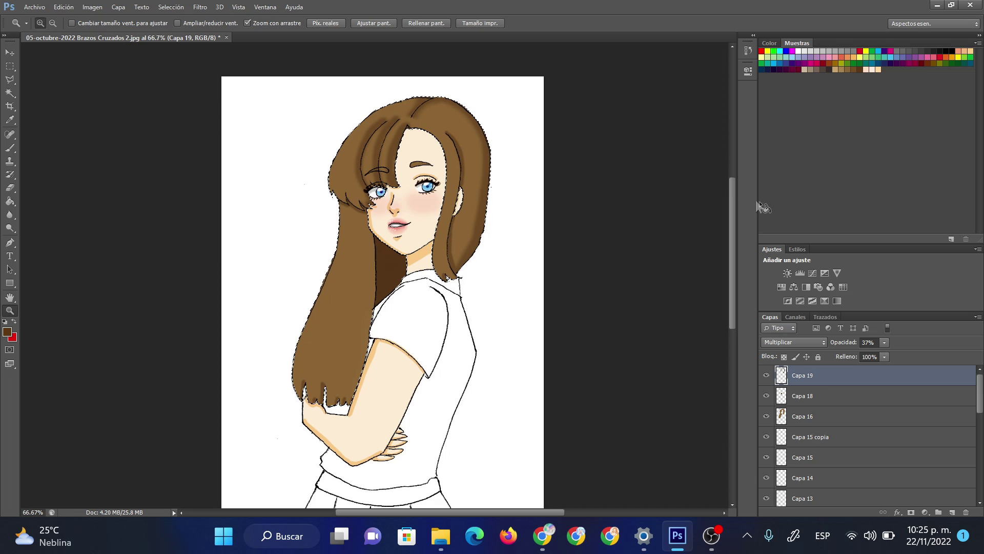
Step: Add new layer Capa 20, pick pure yellow and set a 102 px soft brush
left_click(951, 511)
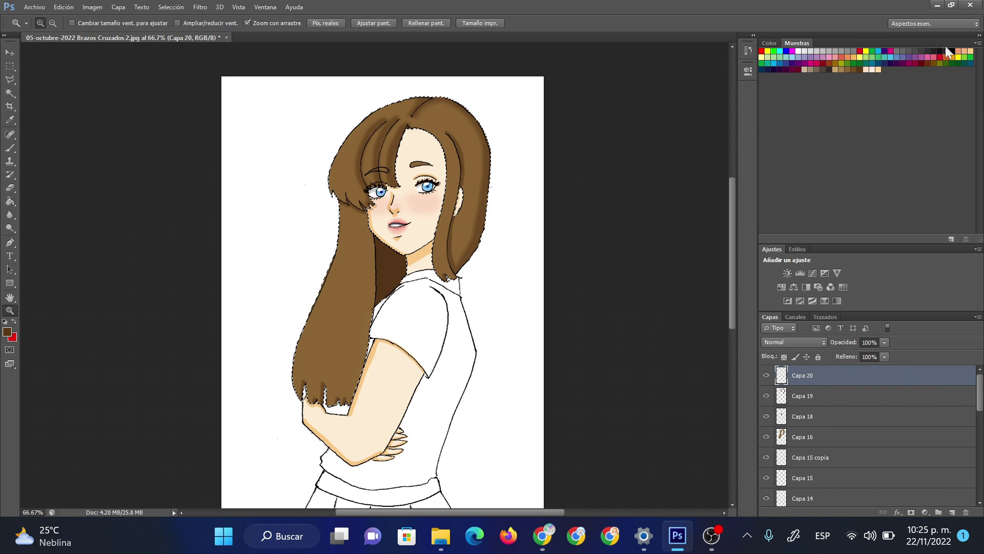
left_click(954, 57)
type("Amarillo puro")
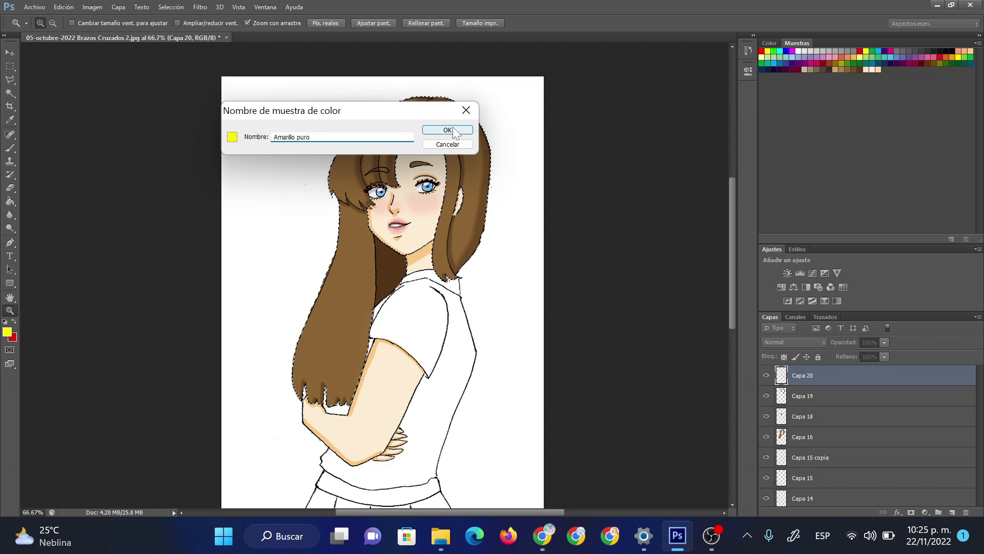
key("Return")
left_click(9, 148)
right_click(417, 228)
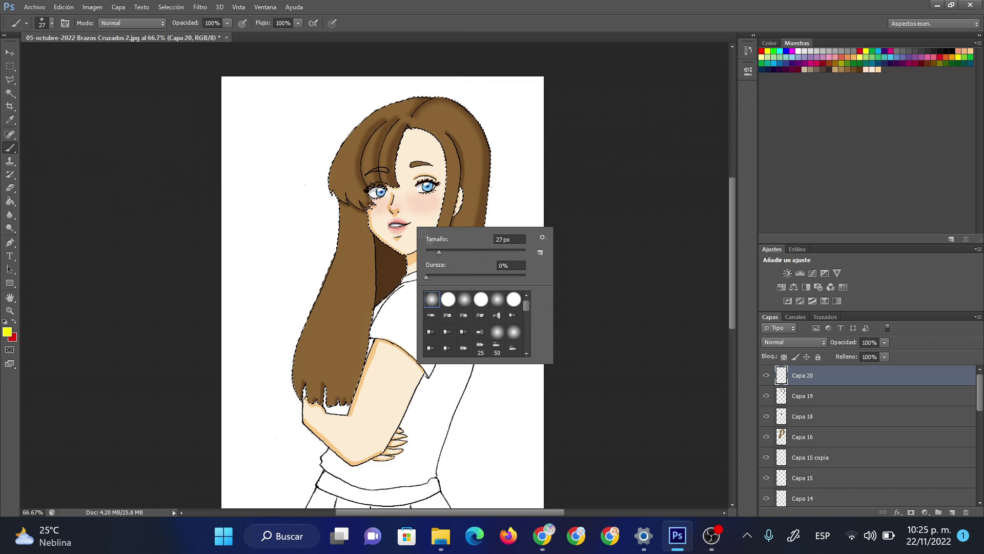
left_click(475, 250)
Step: Paint yellow over the hair beside the face and the left hair, fading the layer to 12%
left_click_drag(355, 187, 397, 166)
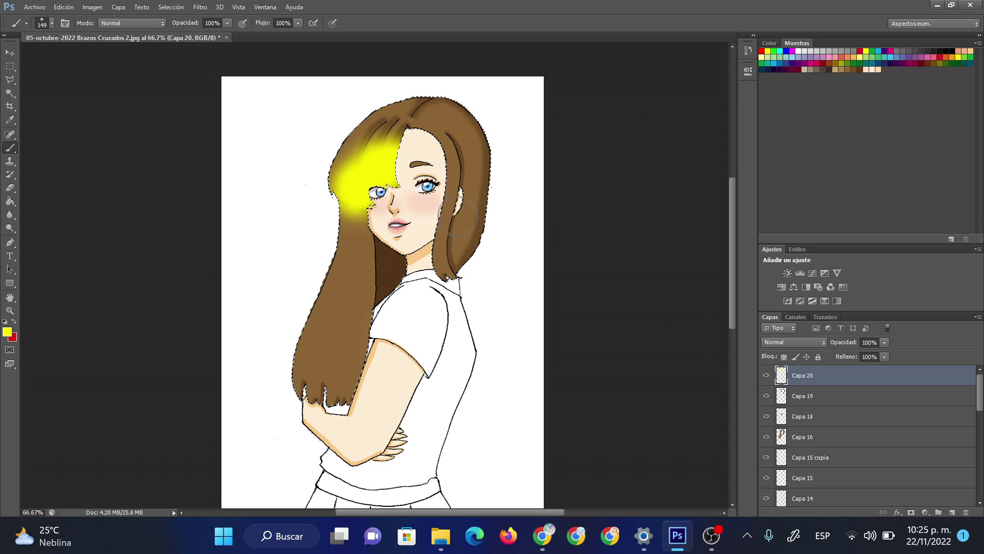
right_click(429, 166)
mouse_move(443, 139)
left_mouse_down()
mouse_move(419, 236)
mouse_move(444, 272)
left_mouse_up()
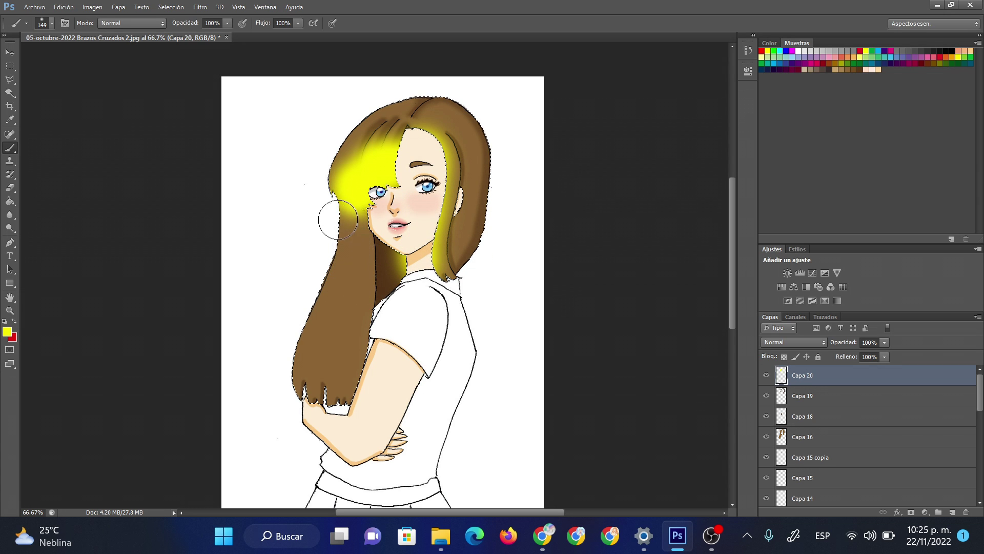
left_click_drag(330, 214, 298, 395)
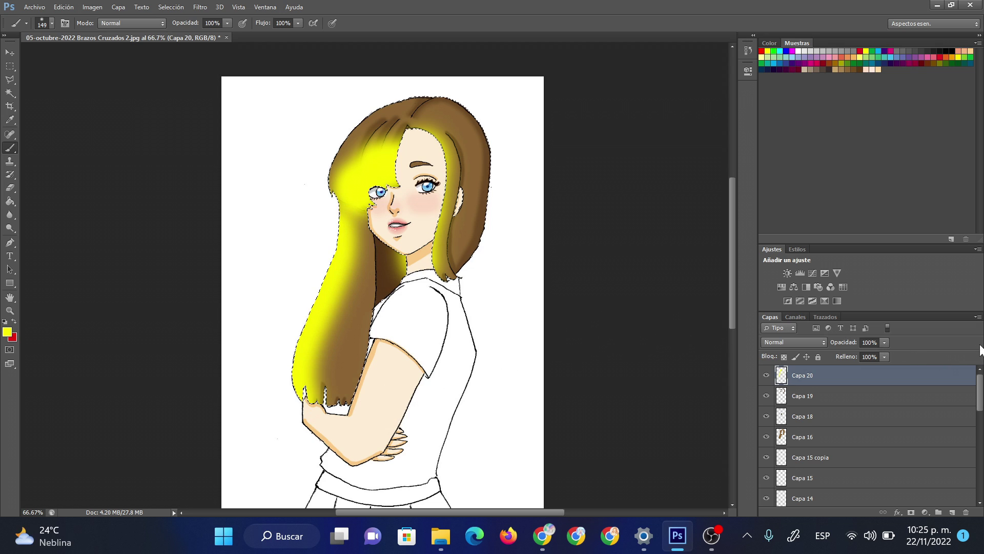
left_click_drag(888, 345, 833, 360)
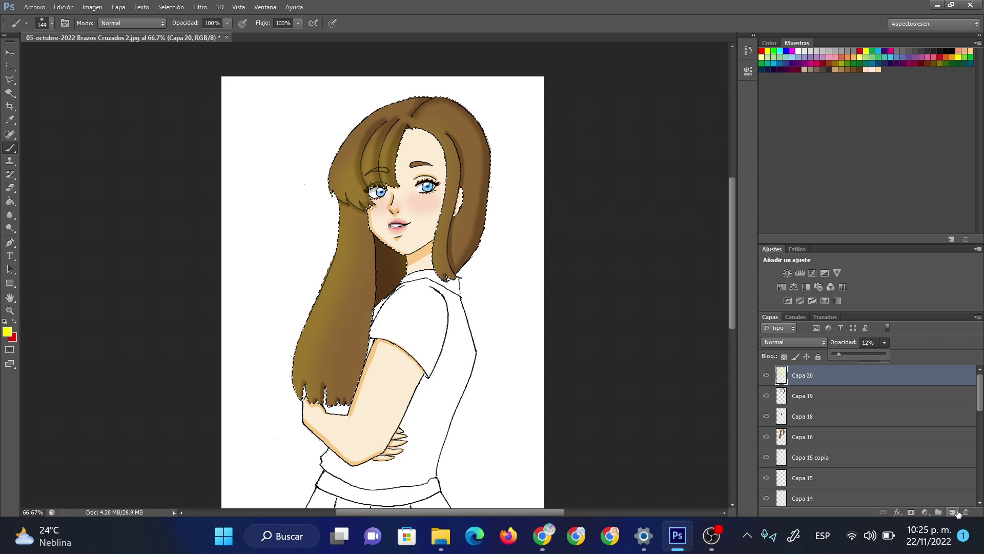
left_click(952, 512)
Step: Pick a light peach swatch and paint 149 px highlight bands across the crown and lower hair
left_click(872, 69)
left_click(448, 129)
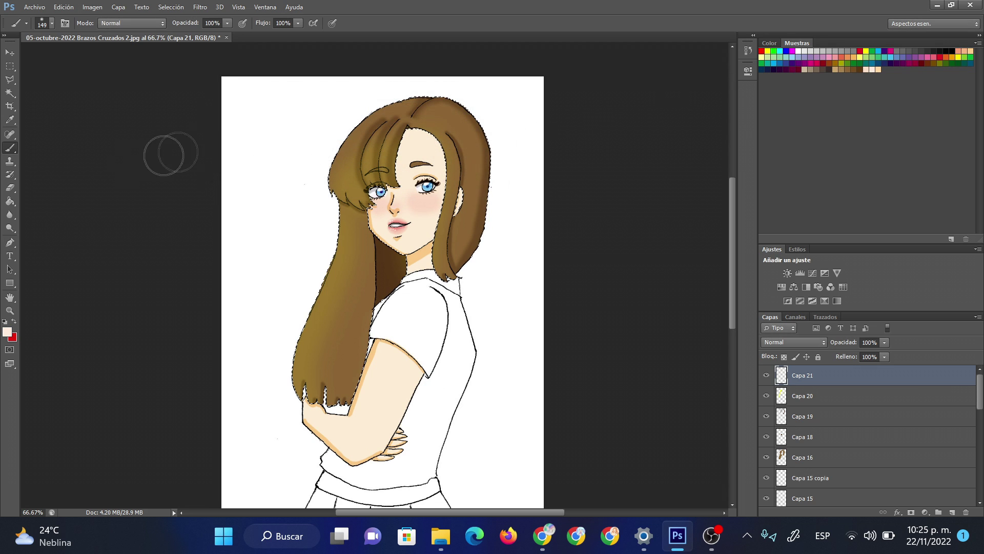
right_click(438, 143)
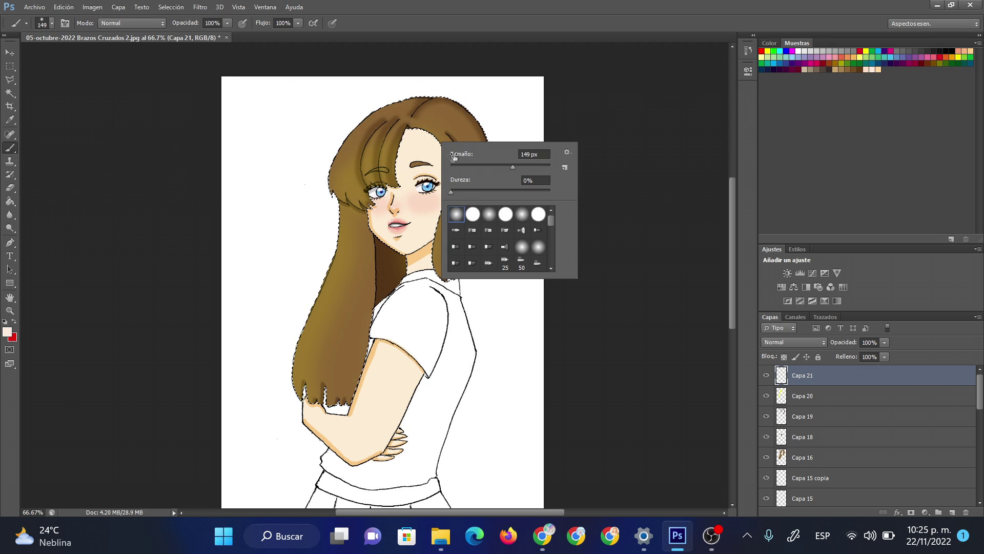
left_click_drag(356, 144, 493, 147)
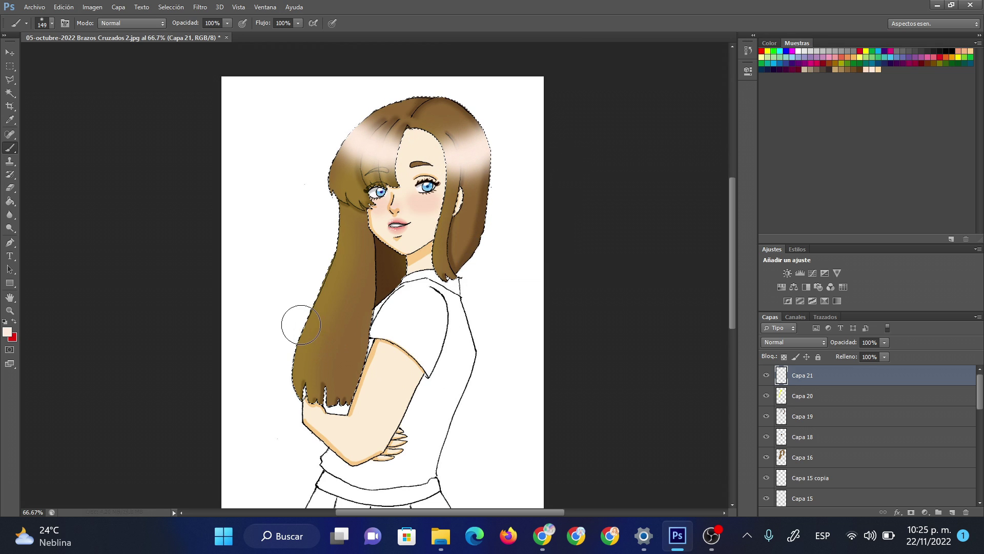
left_click_drag(299, 336, 378, 328)
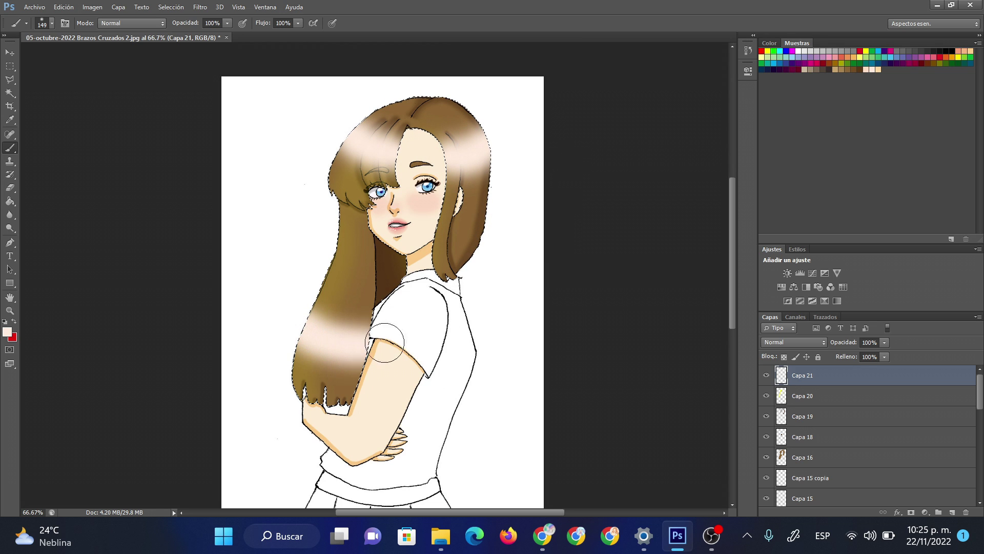
Step: Set a 5 px Eraser, test a strand line in the lower highlight, and zoom in there
left_click(11, 187)
right_click(376, 307)
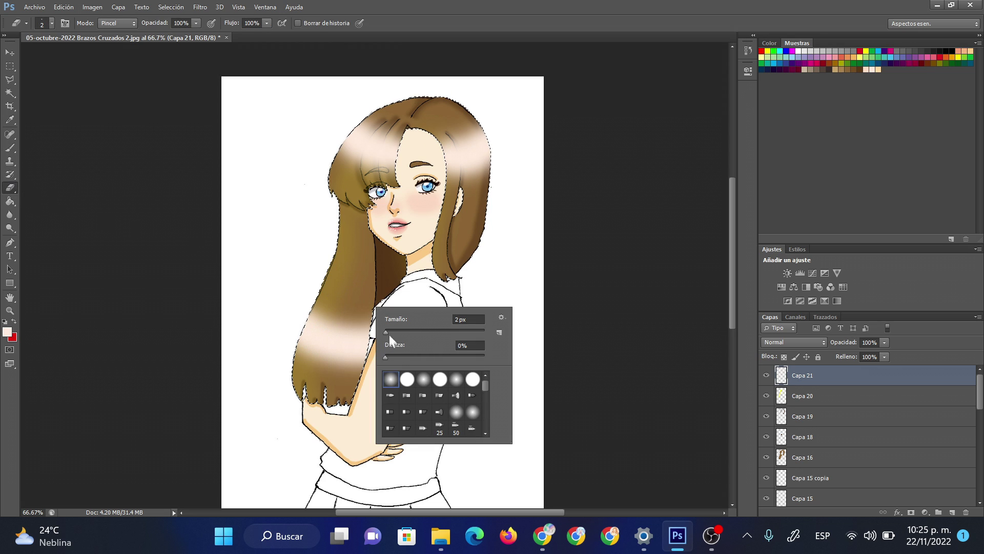
left_click_drag(390, 331, 386, 332)
left_click_drag(320, 321, 312, 344)
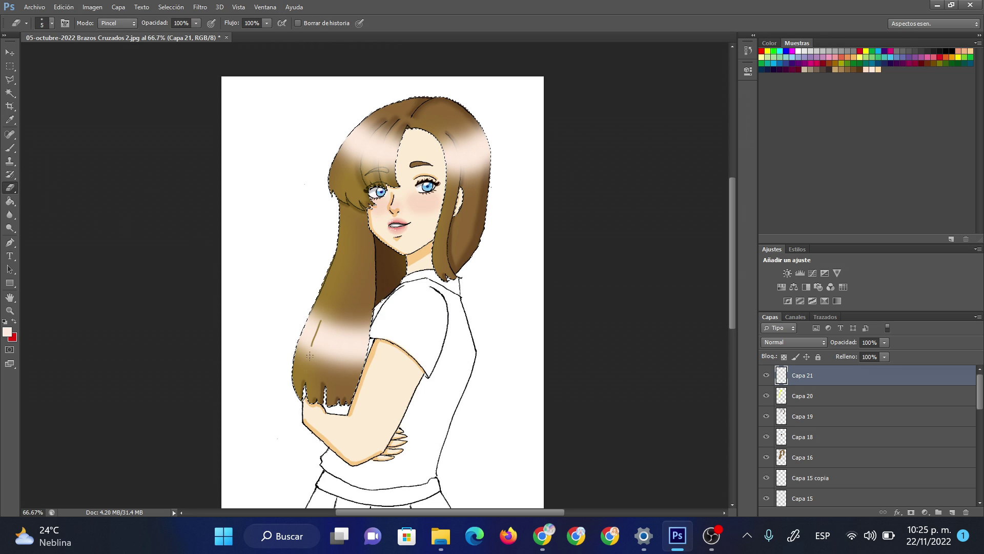
left_click(10, 310)
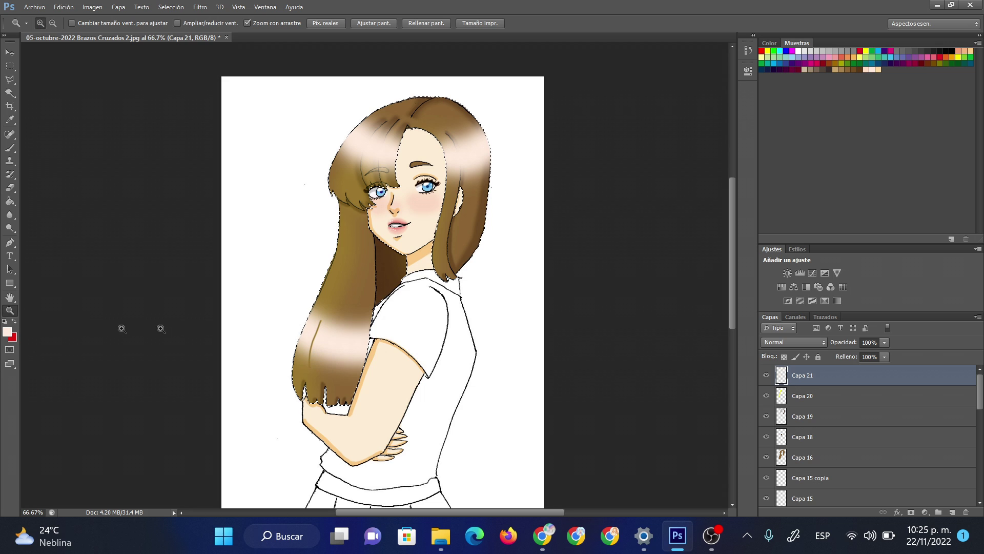
left_click(374, 352)
Step: Zoom the lower hair to 200% and carve the first strand lines through the highlight band
left_click(380, 353)
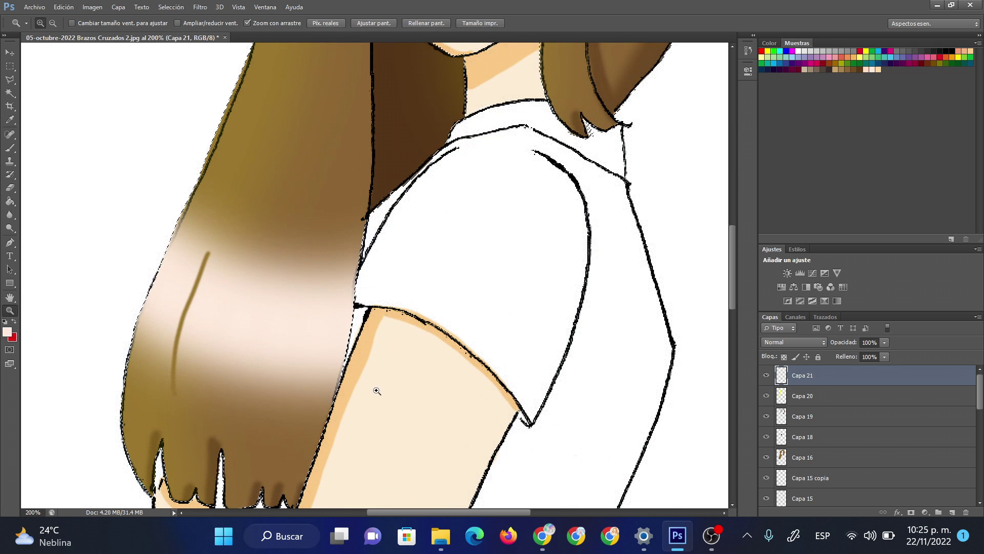
key("ctrl+z")
key("e")
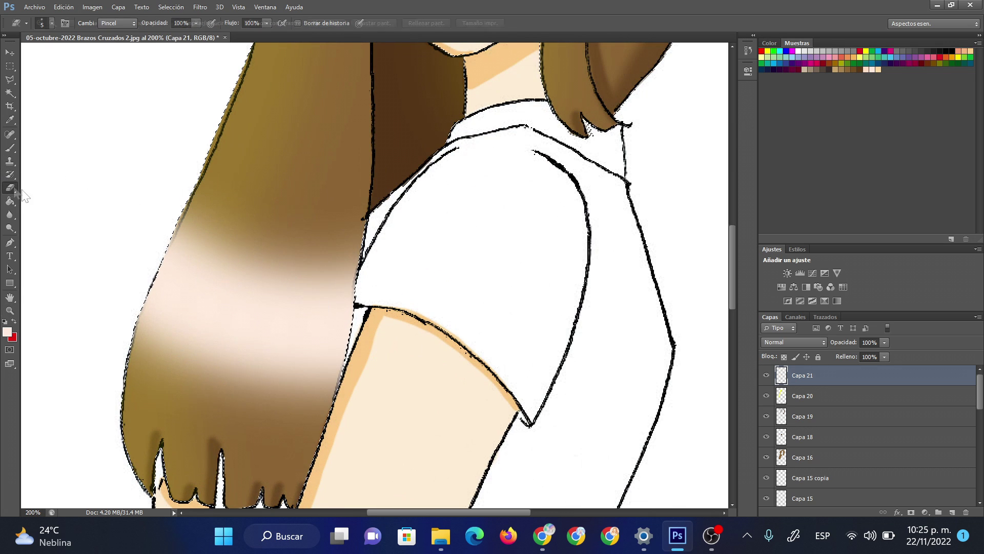
left_click_drag(192, 279, 182, 371)
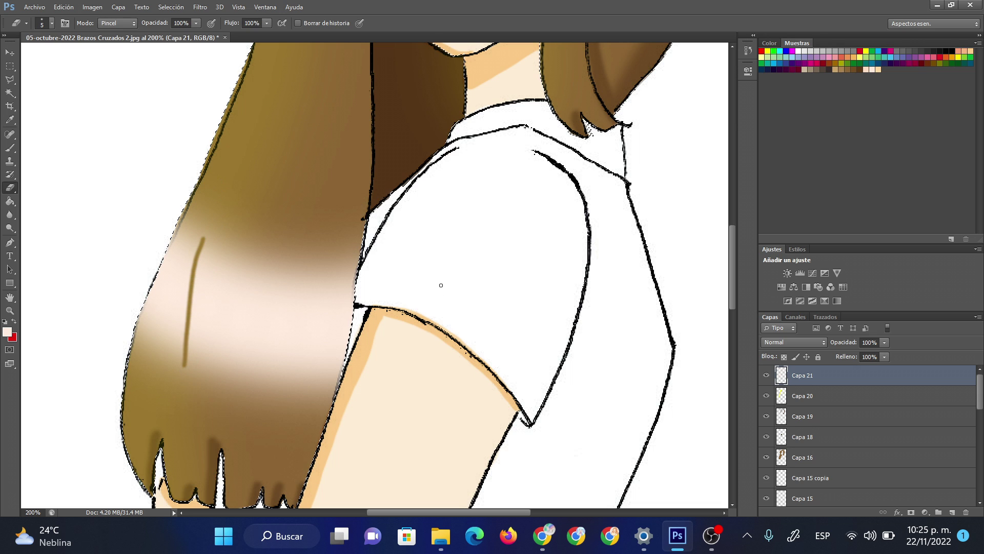
key("ctrl+z")
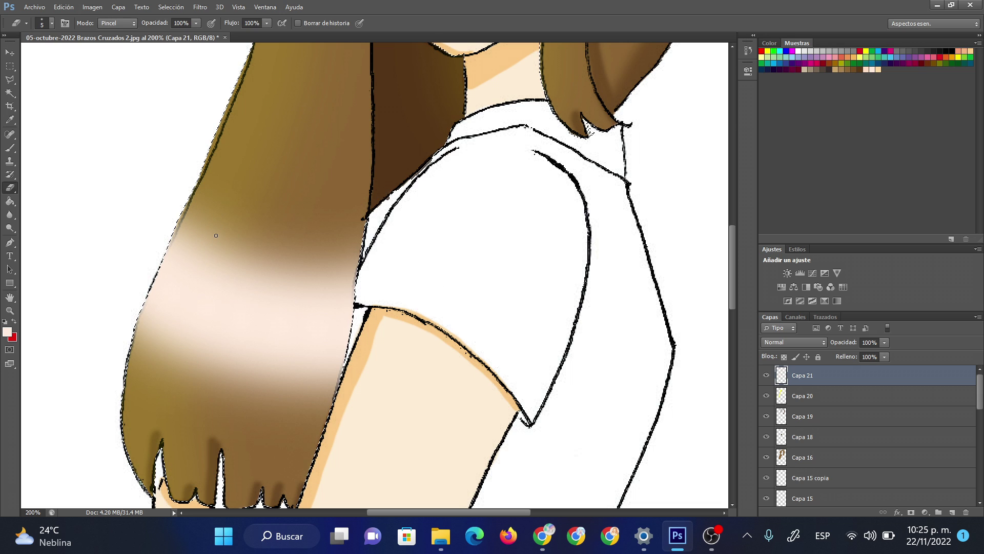
left_click_drag(200, 270, 164, 413)
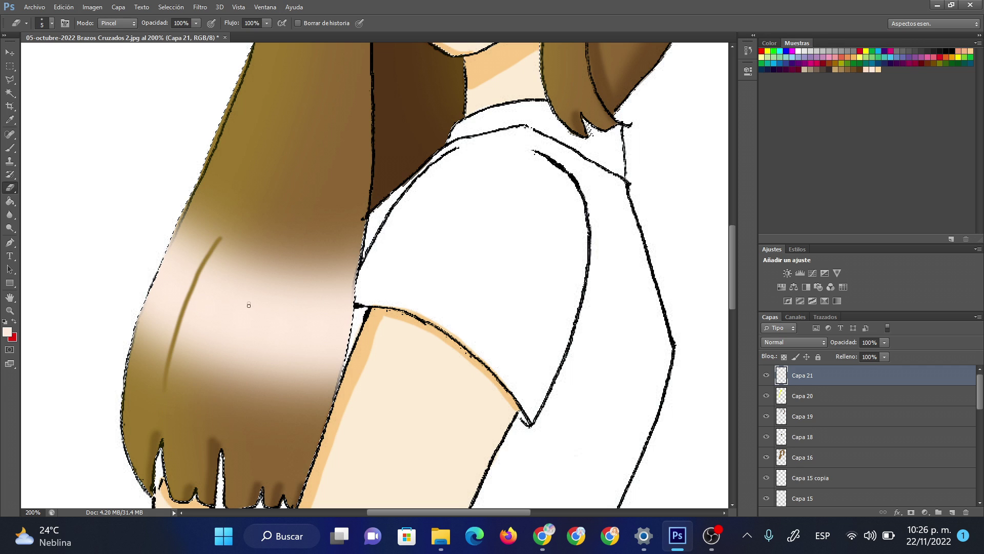
left_click_drag(245, 299, 233, 411)
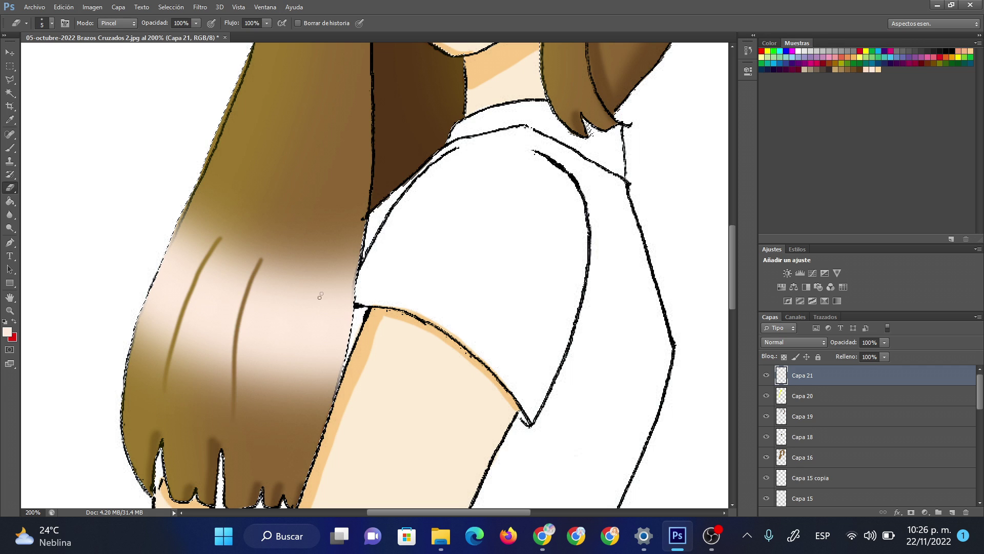
Step: Carve more thin strand lines across the left, middle and right of the lower band
left_click_drag(310, 265, 292, 410)
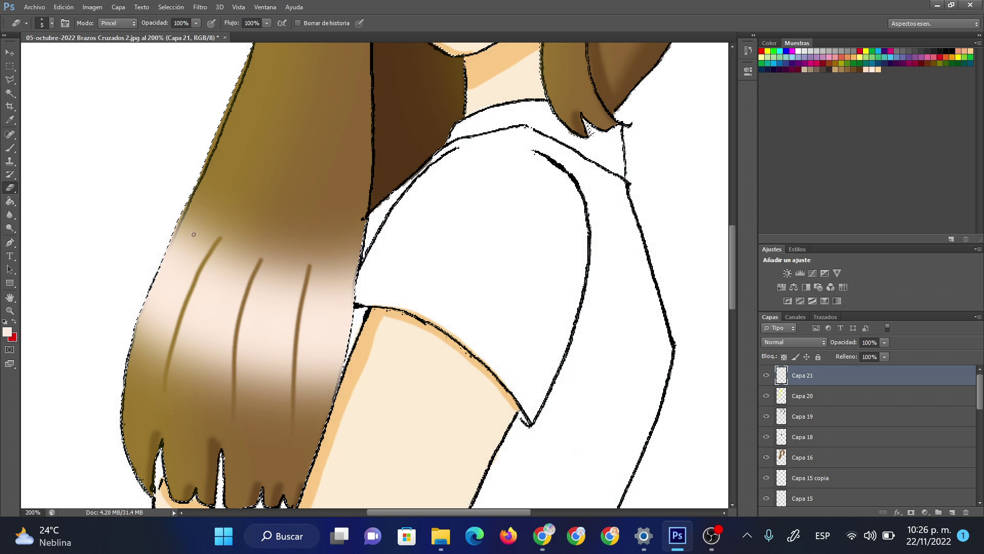
left_click_drag(166, 306, 146, 382)
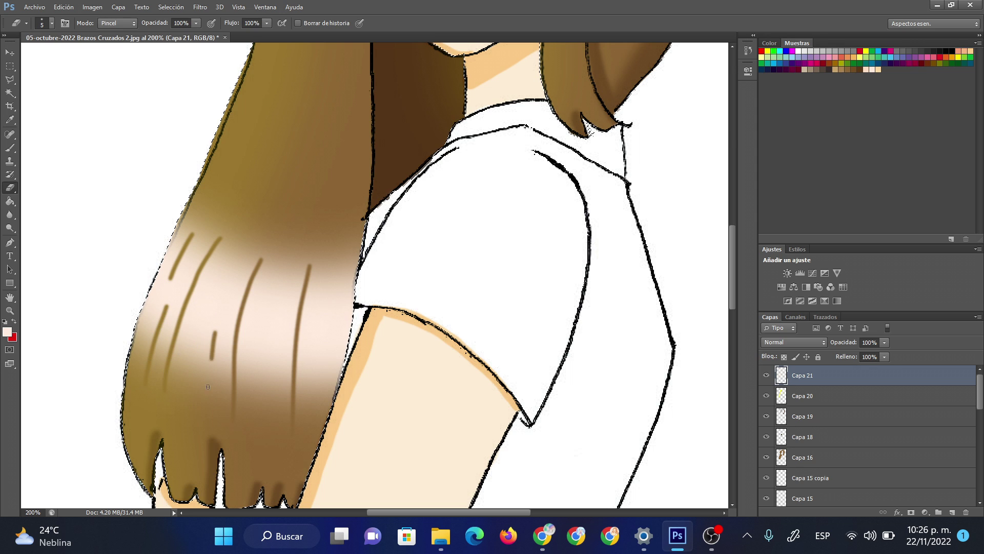
left_click_drag(223, 264, 210, 294)
left_click_drag(285, 249, 263, 322)
left_click_drag(326, 341, 323, 394)
left_click_drag(332, 254, 330, 308)
left_click_drag(735, 295, 733, 202)
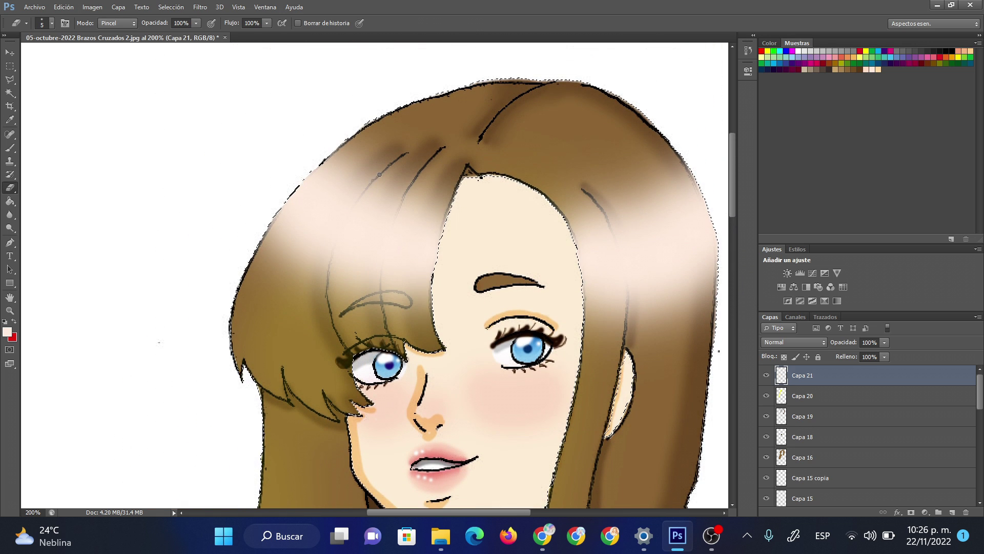
Step: Carve strand lines through the top highlight on the left hair, redoing the first attempts
left_click_drag(341, 228, 328, 318)
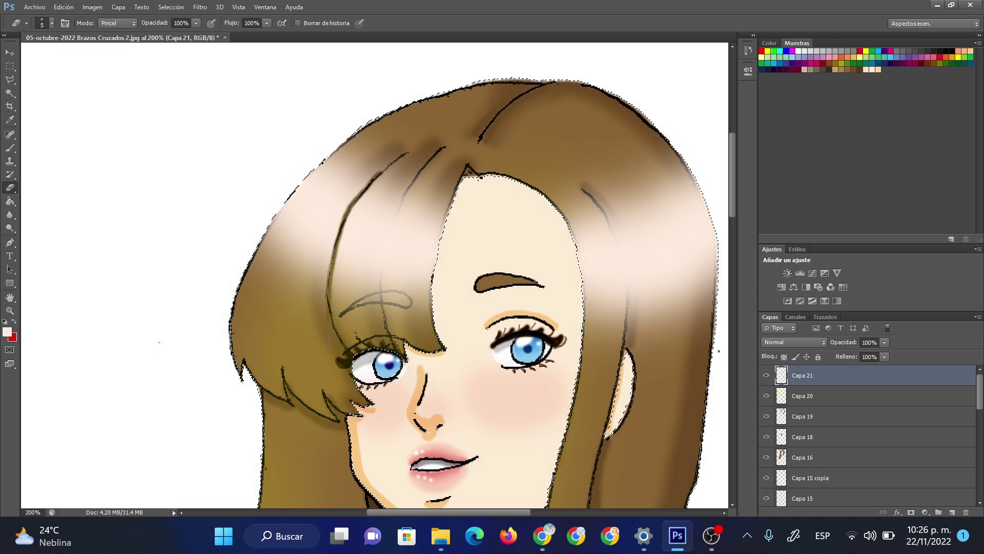
mouse_move(413, 182)
left_mouse_down()
mouse_move(387, 236)
mouse_move(381, 323)
left_mouse_up()
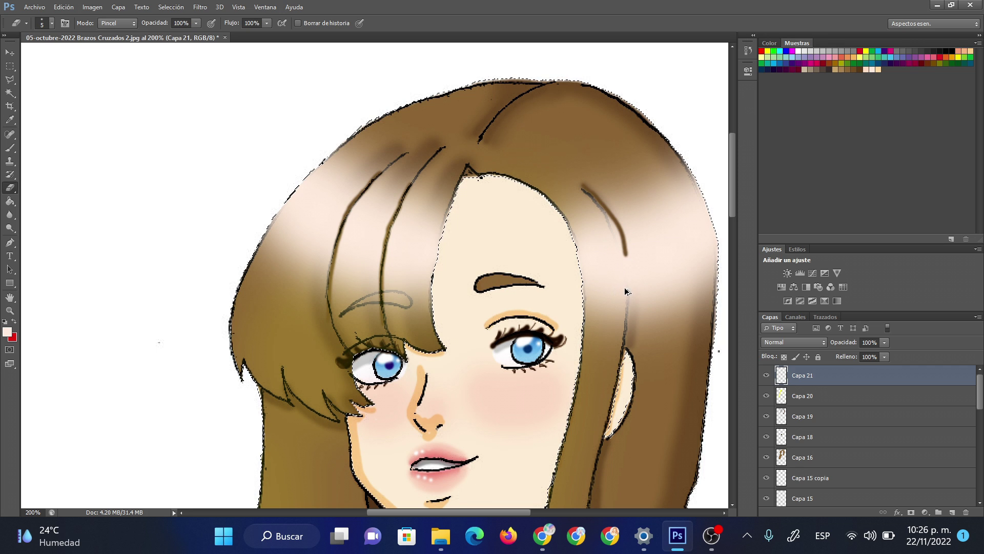
key("ctrl+z")
key("ctrl+alt+z")
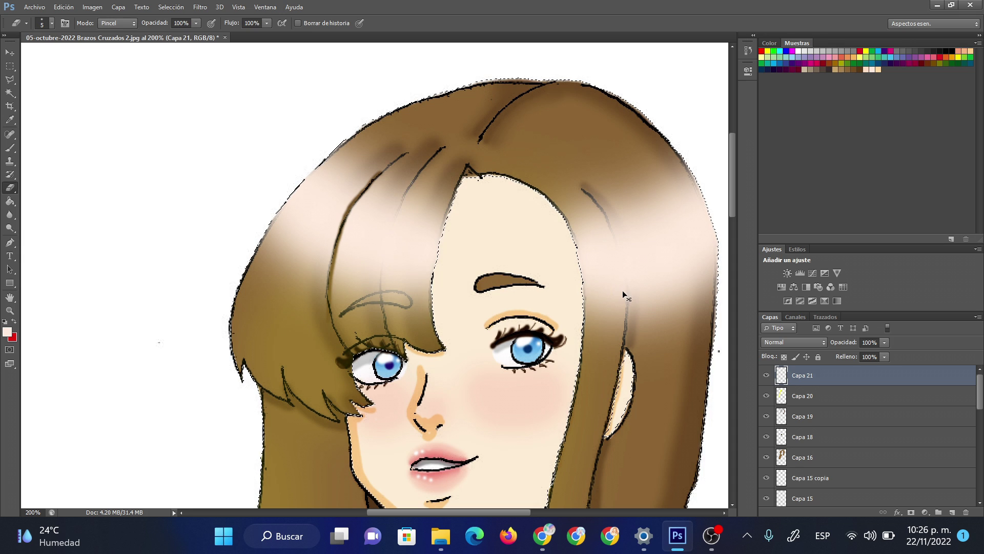
key("ctrl+alt+z")
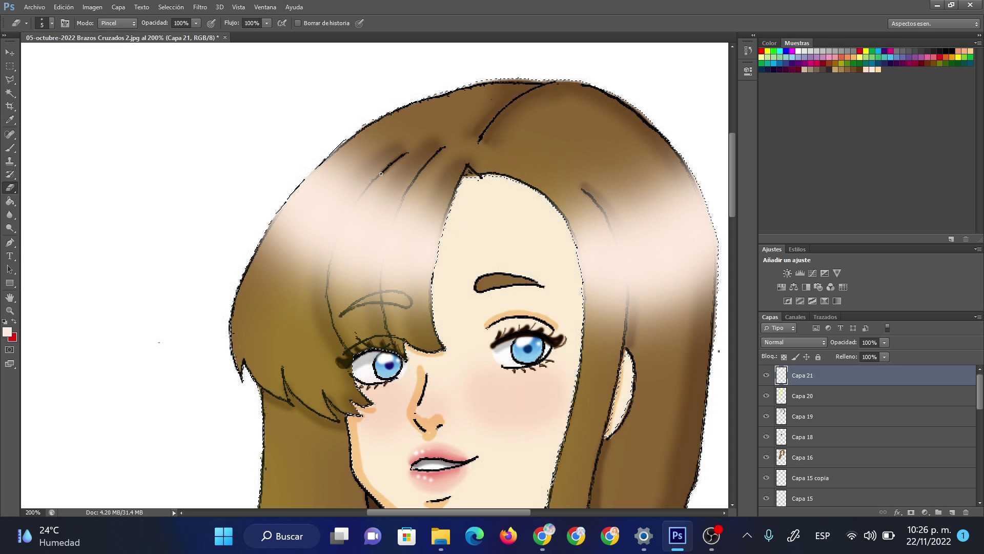
left_click_drag(345, 226, 331, 295)
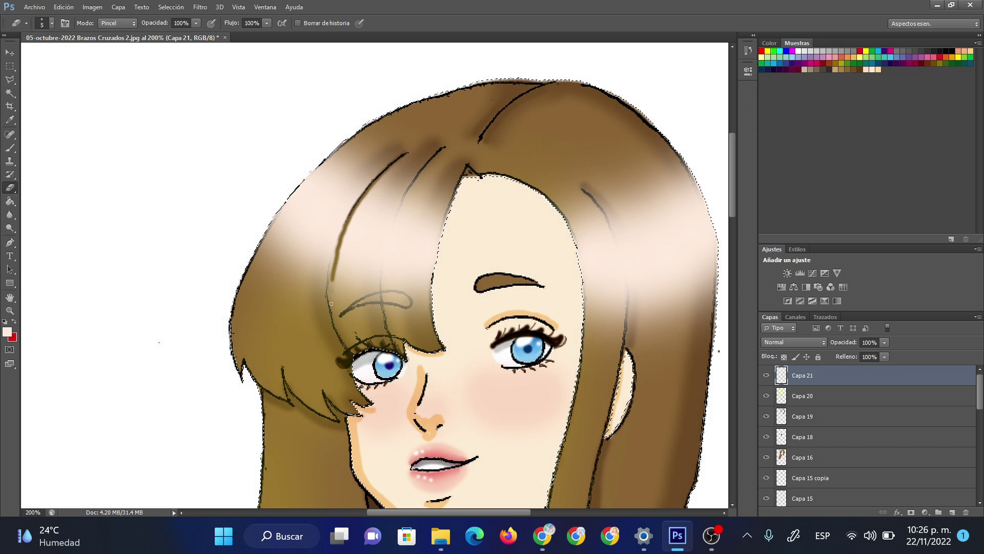
mouse_move(408, 190)
left_mouse_down()
mouse_move(382, 267)
mouse_move(382, 336)
left_mouse_up()
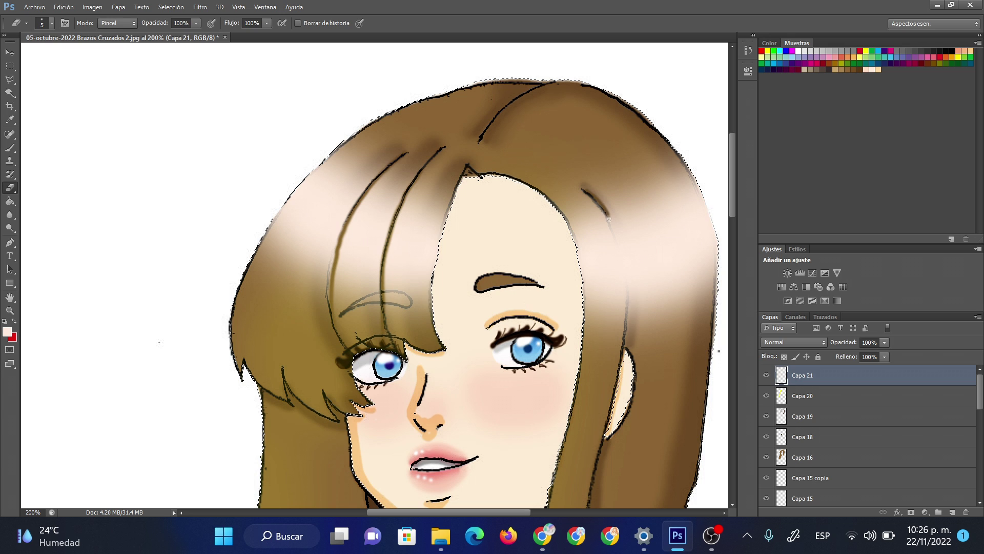
Step: Add more strand lines across the left hair and down into the bangs
left_click_drag(623, 265, 628, 354)
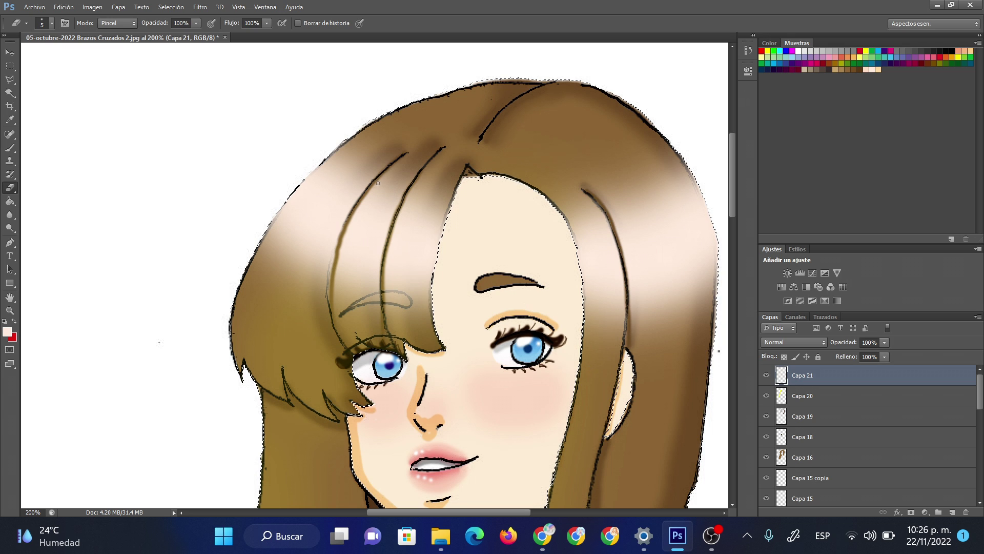
left_click_drag(376, 151, 301, 296)
left_click_drag(349, 153, 280, 270)
left_click_drag(319, 300, 329, 245)
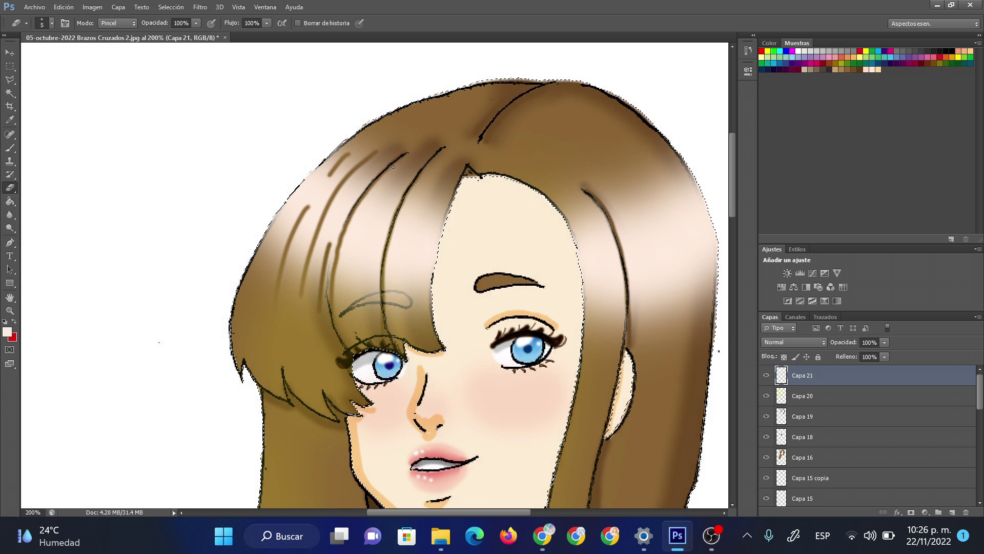
mouse_move(410, 160)
left_mouse_down()
mouse_move(372, 215)
mouse_move(350, 322)
left_mouse_up()
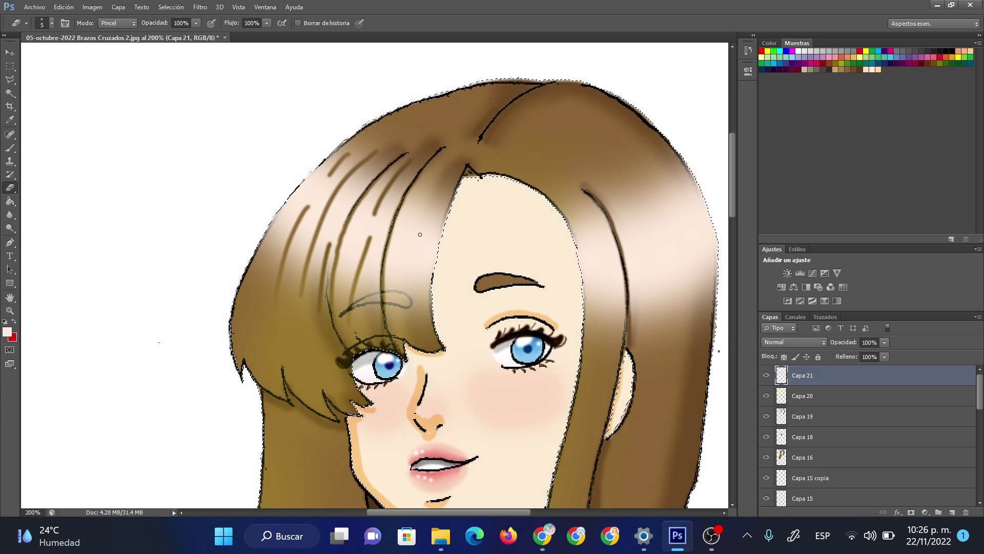
left_click_drag(414, 314, 419, 236)
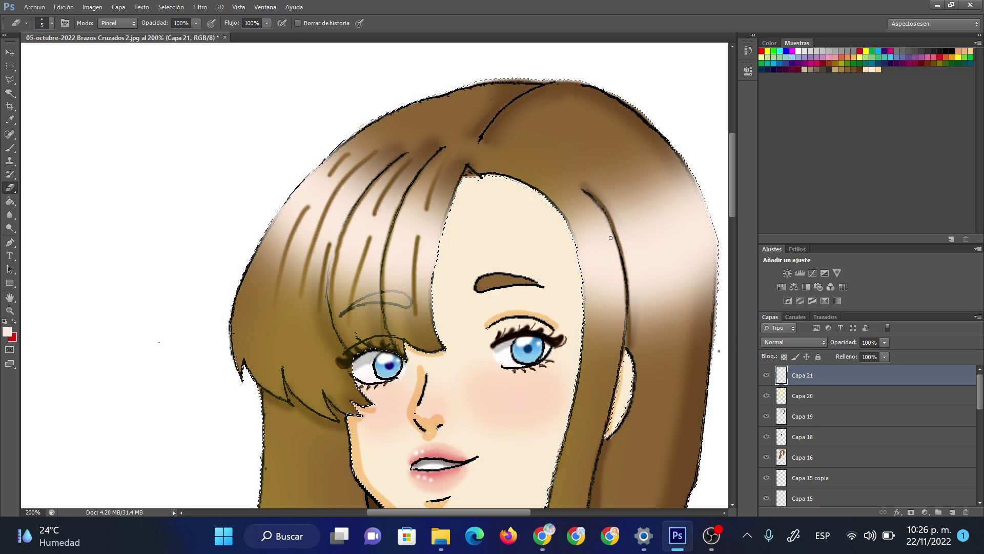
Step: Cut brown strand lines through the highlights on the right side of the hair
left_click_drag(598, 257, 613, 348)
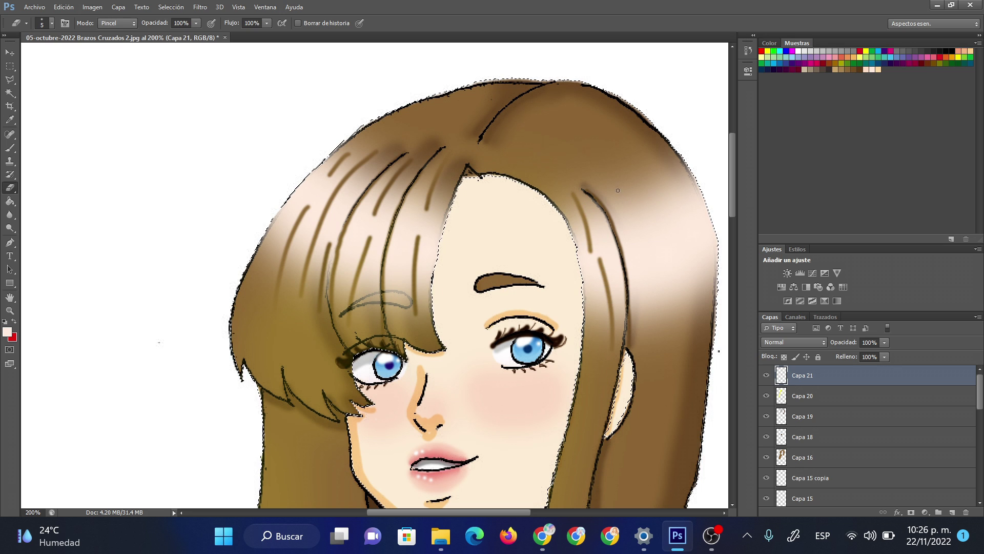
left_click_drag(621, 164, 655, 348)
left_click_drag(677, 235, 693, 328)
left_click_drag(694, 222, 713, 315)
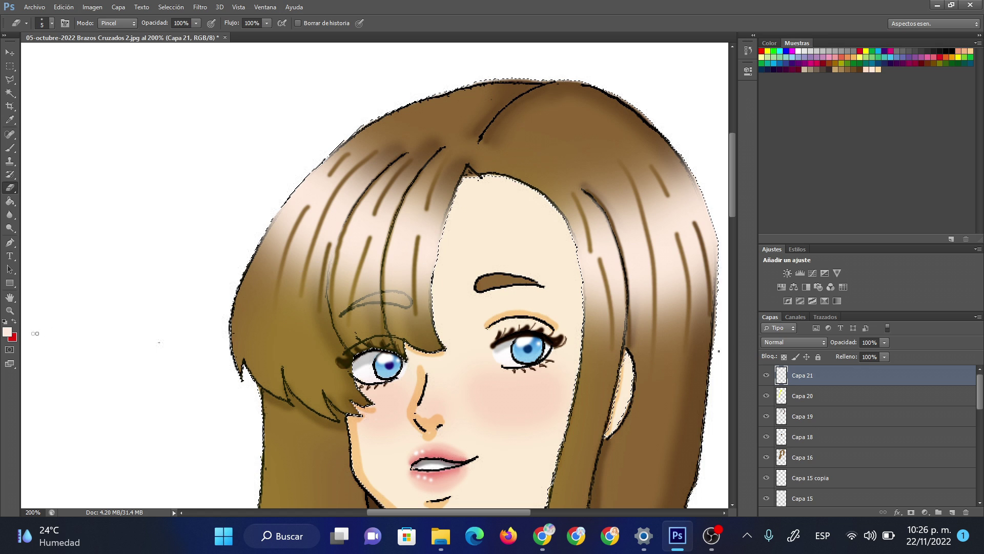
Step: Zoom out to the whole figure and erase stray marks near the left eye with a 123 px eraser
key("z")
right_click(484, 261)
left_click(513, 345)
right_click(482, 287)
left_click(515, 360)
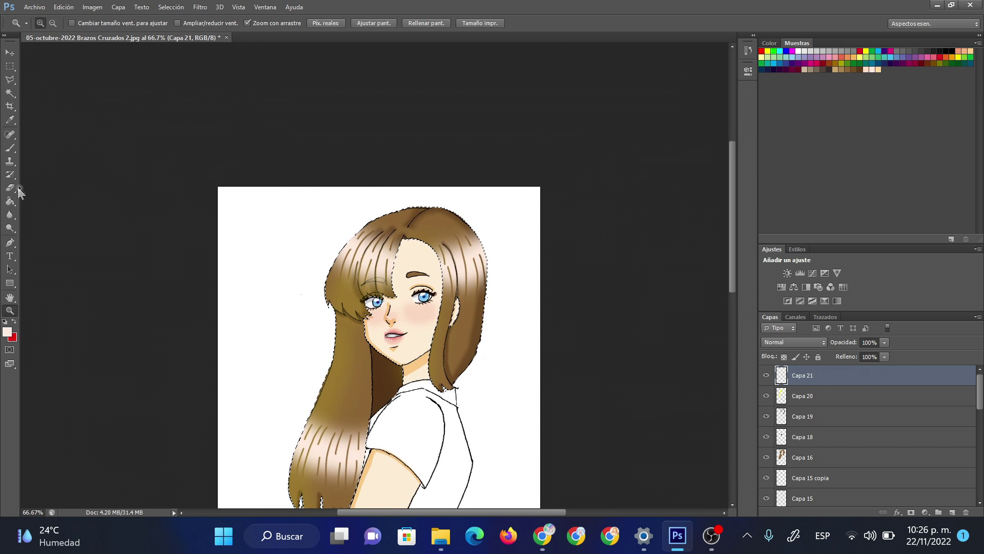
left_click(10, 188)
right_click(444, 274)
left_click_drag(486, 299, 507, 296)
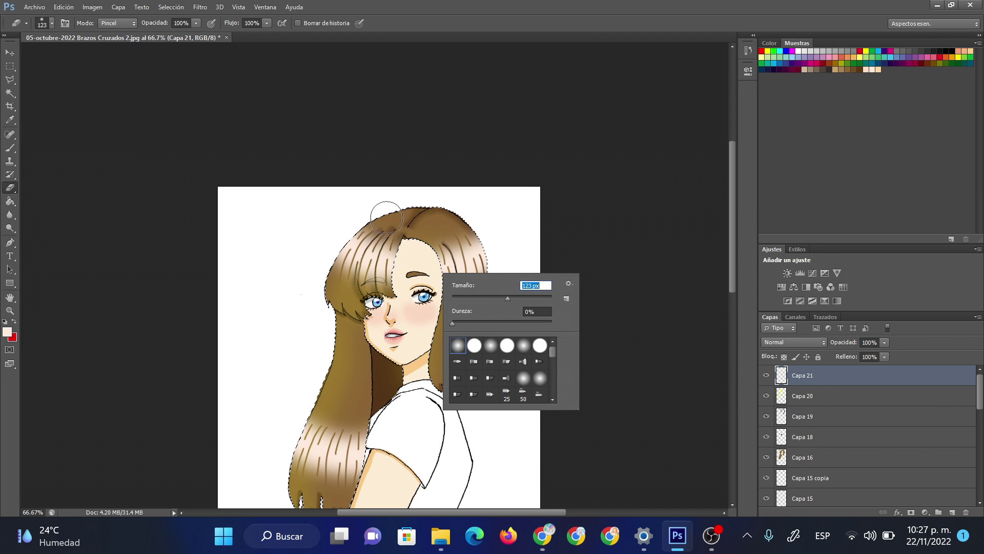
key("Return")
left_click_drag(390, 239, 369, 296)
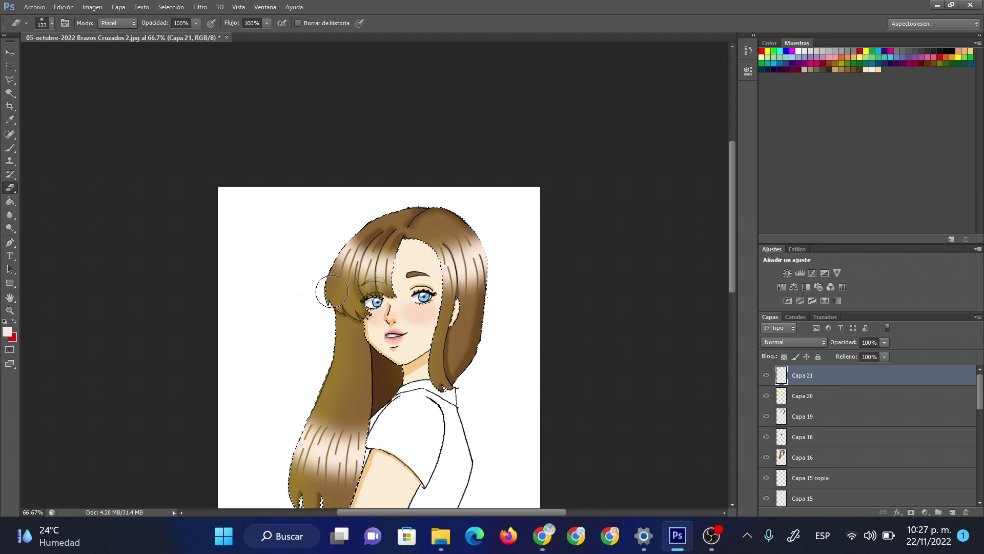
right_click(369, 297)
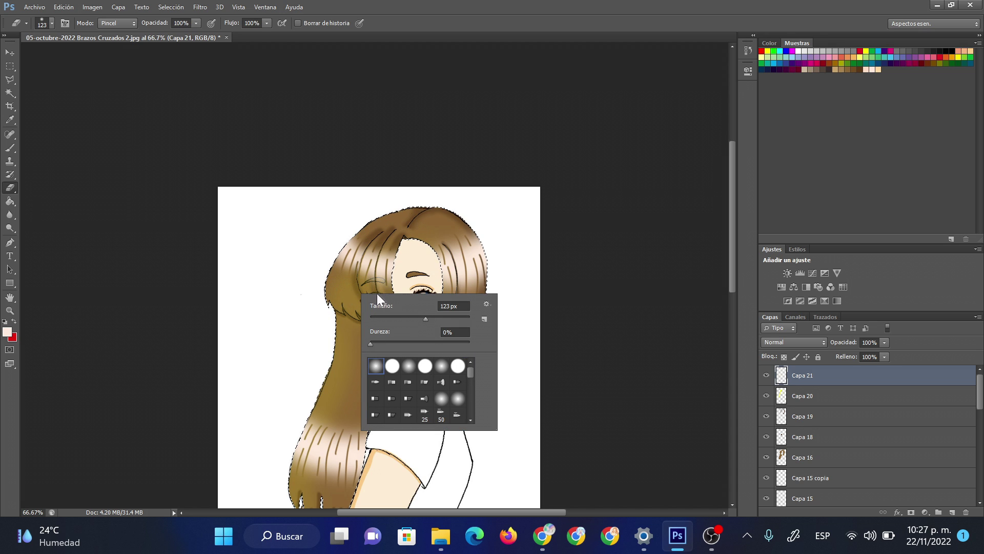
key("Return")
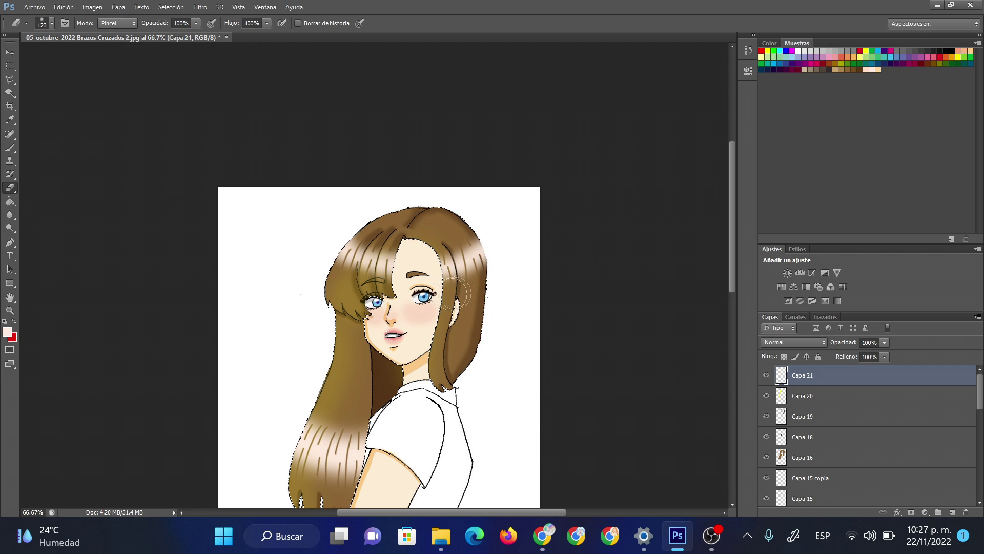
scroll(730, 201, "down", 2)
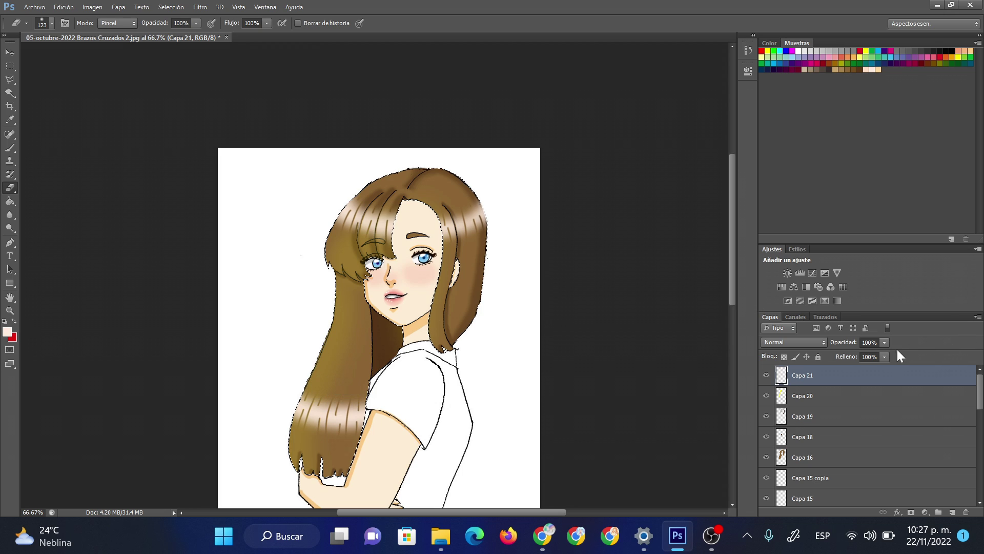
Step: Adjust Capa 21's Opacity slider down to 27% in the Layers panel
left_click_drag(854, 357, 859, 357)
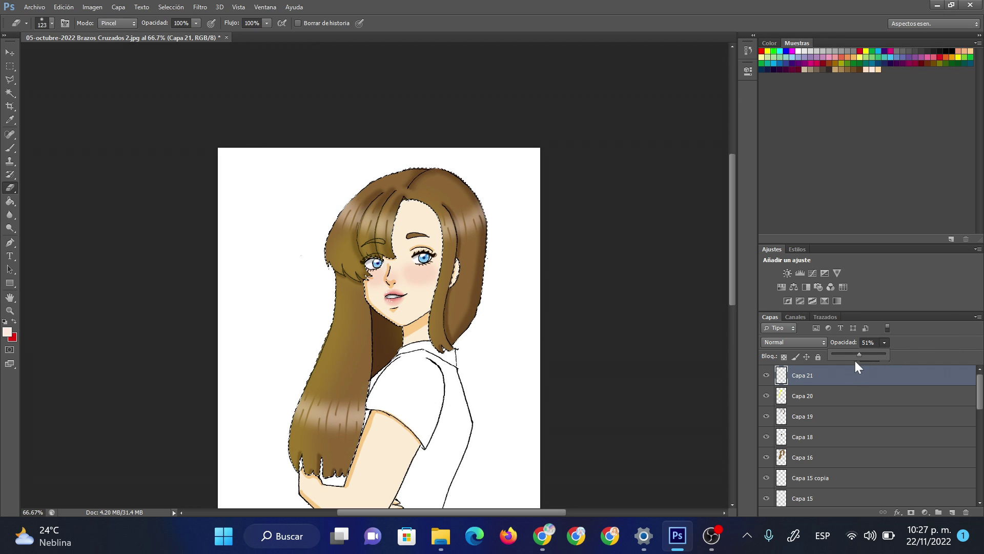
left_click(884, 343)
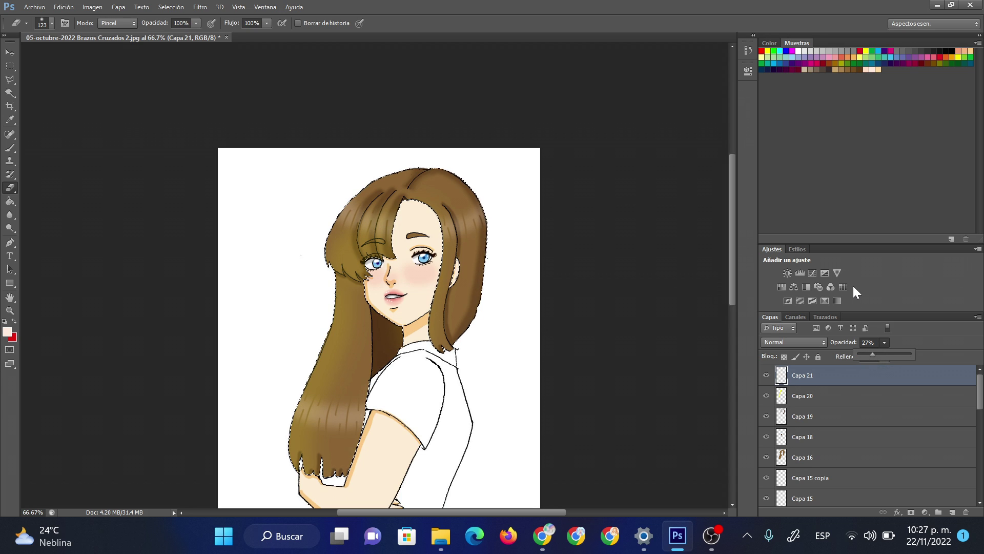
scroll(853, 285, "down", 1)
scroll(853, 285, "down", 2)
scroll(853, 285, "down", 3)
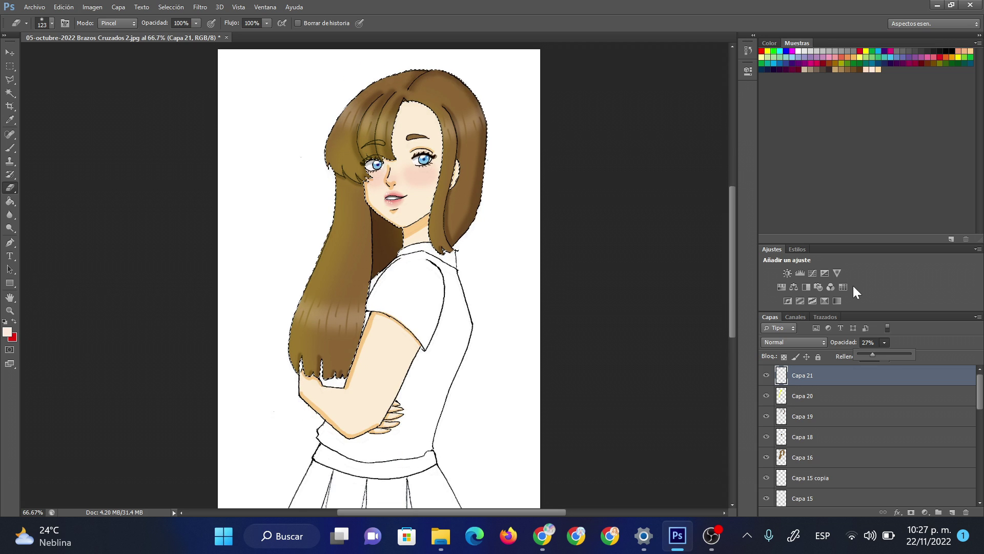
scroll(852, 285, "down", 1)
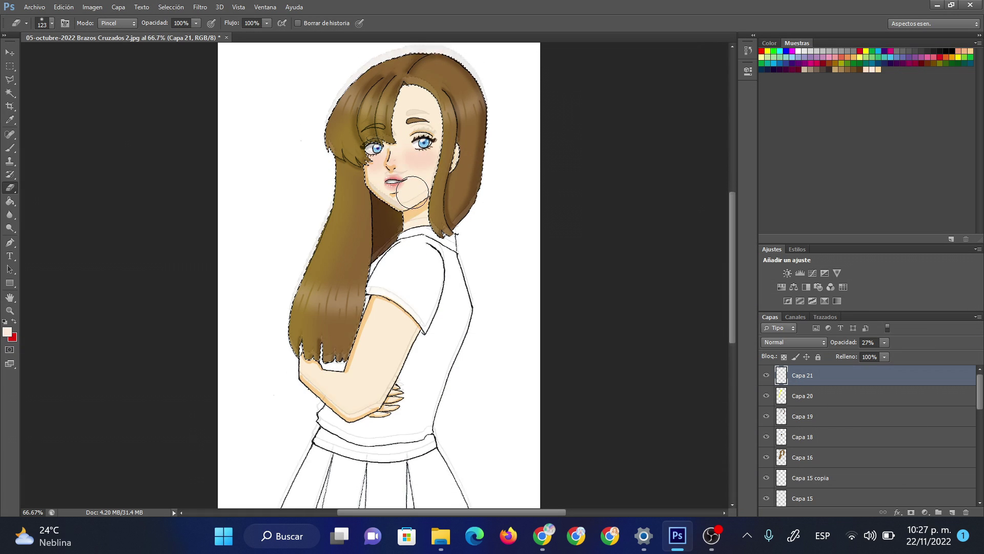
scroll(412, 192, "down", 1)
scroll(412, 192, "down", 2)
scroll(414, 190, "up", 2)
scroll(417, 188, "up", 2)
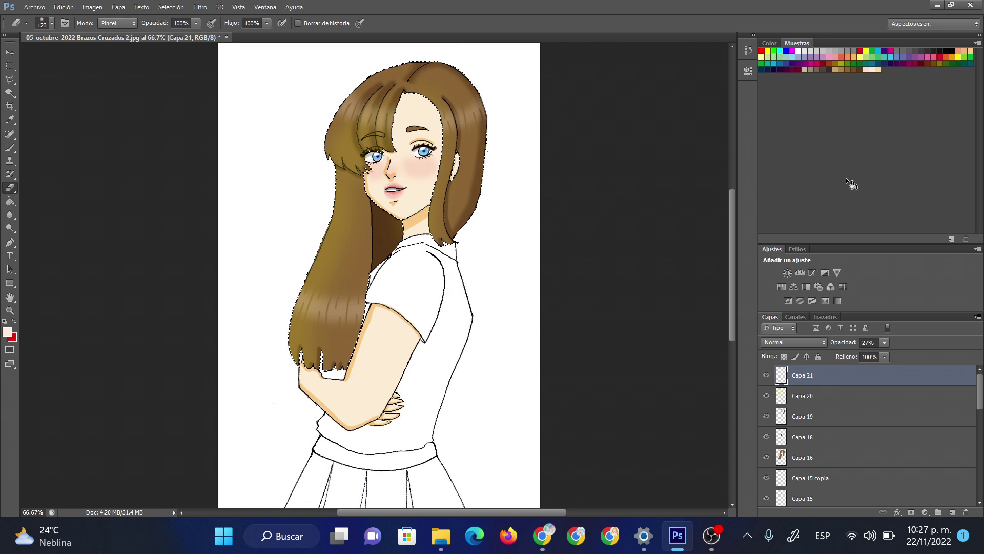
scroll(681, 249, "down", 2)
scroll(725, 341, "down", 2)
Step: Add new layer Capa 22 above Capa 21 in Multiplicar mode
left_click(951, 508)
left_click(817, 341)
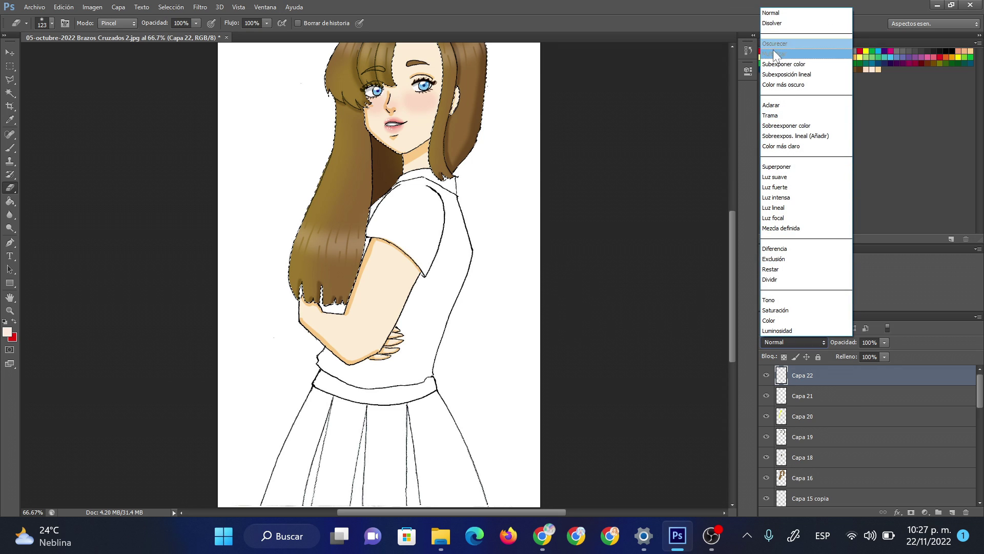
left_click(774, 54)
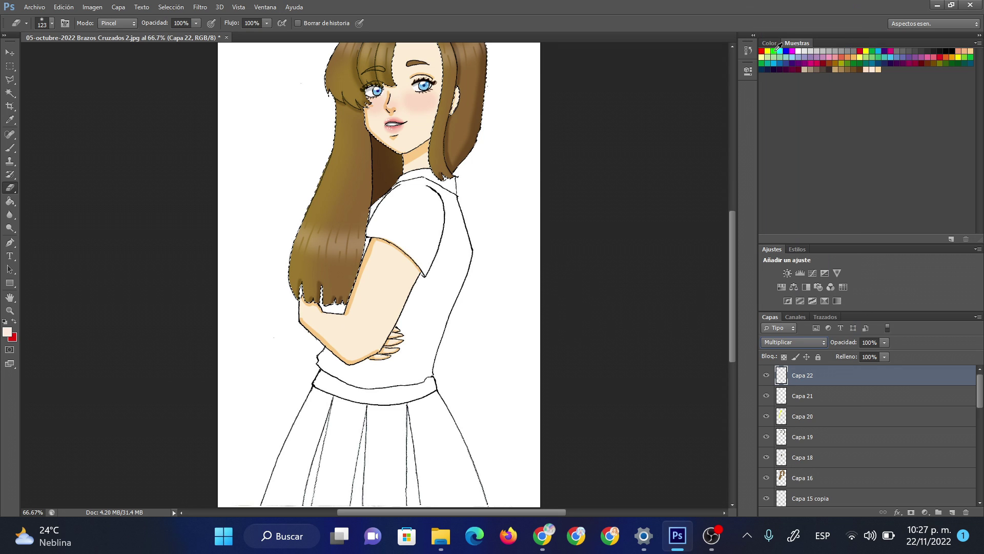
Step: Pick the light blue swatch as the paint colour and select the Brush tool
double_click(893, 51)
left_click(458, 129)
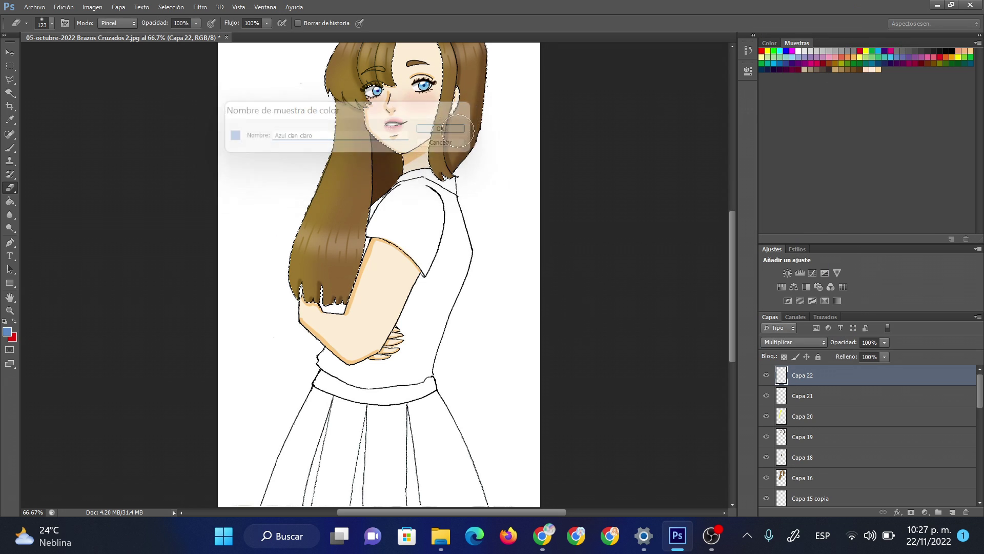
scroll(483, 180, "down", 2)
scroll(483, 180, "up", 3)
scroll(483, 180, "up", 1)
scroll(483, 180, "down", 2)
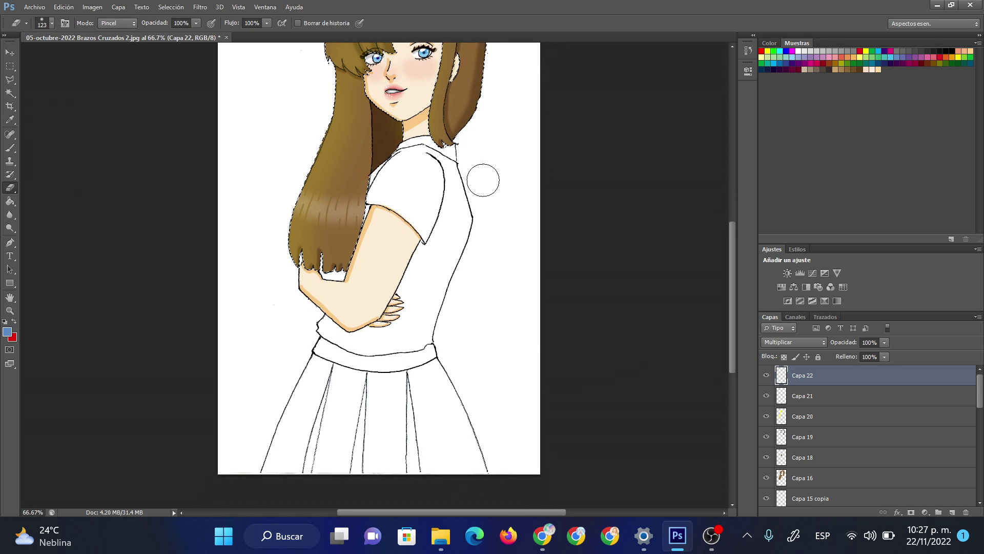
scroll(483, 181, "down", 2)
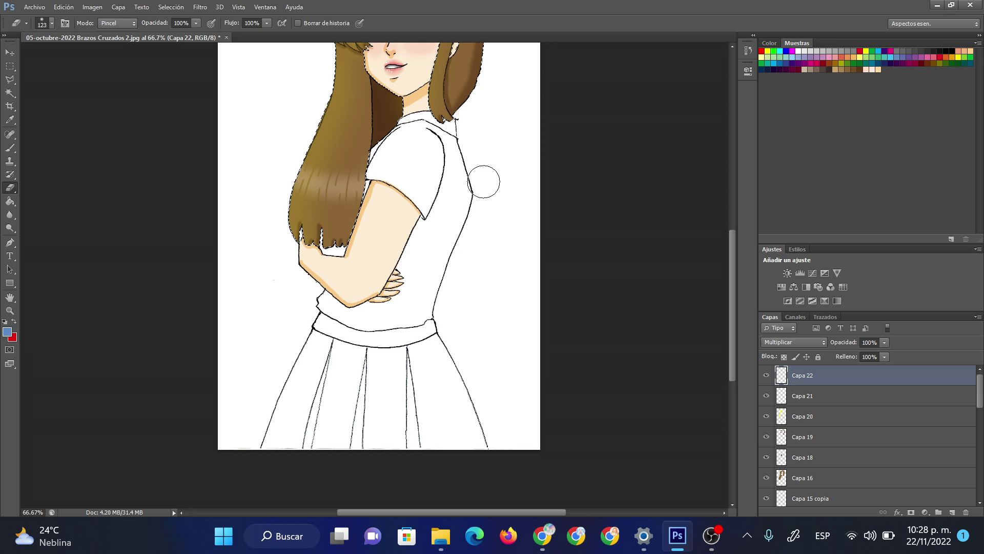
left_click(10, 145)
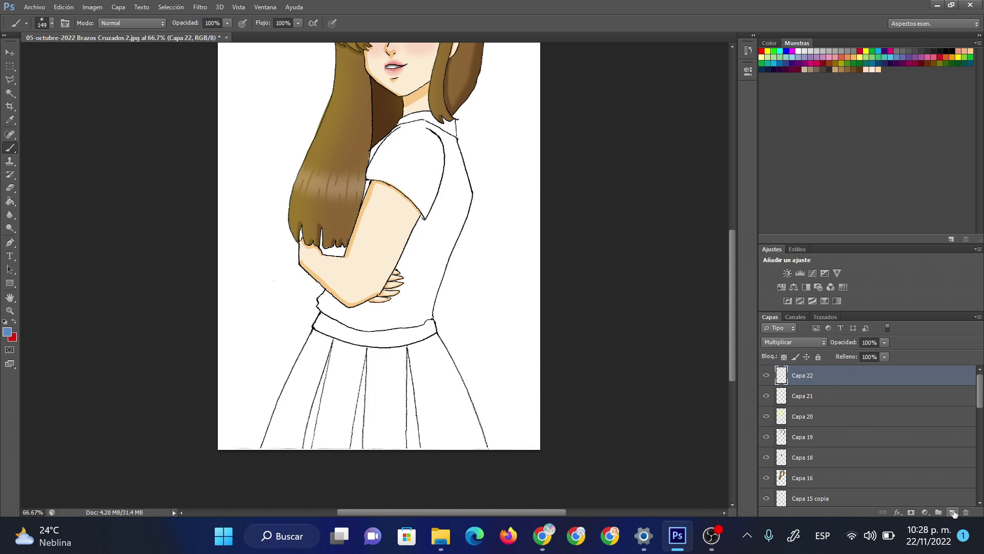
Step: Add a new layer, Capa 23, set to Multiplicar blending
left_click(954, 512)
left_click(819, 343)
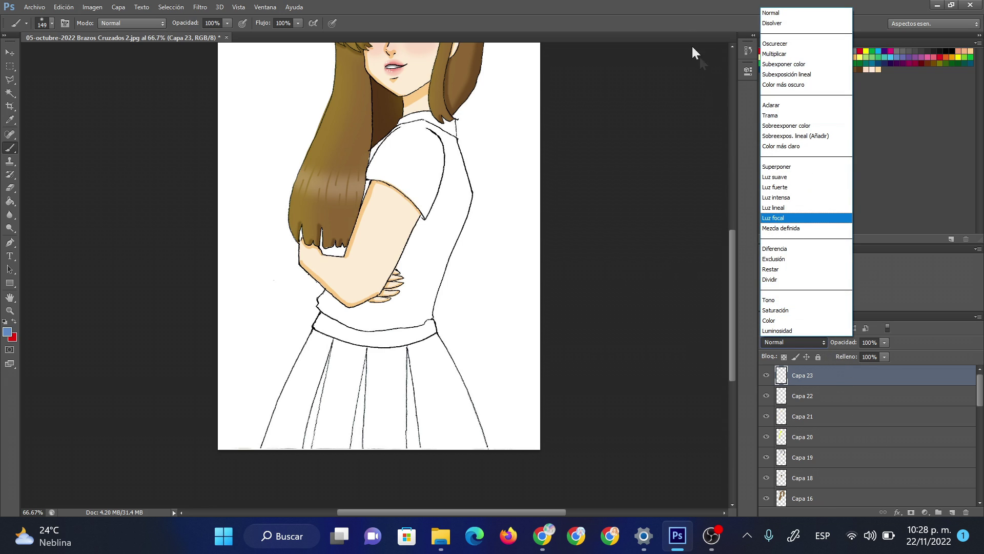
left_click(776, 53)
Step: Brush blue over the skirt pleats at 66 px, then zoom the view to 100%
left_click_drag(365, 408, 297, 457)
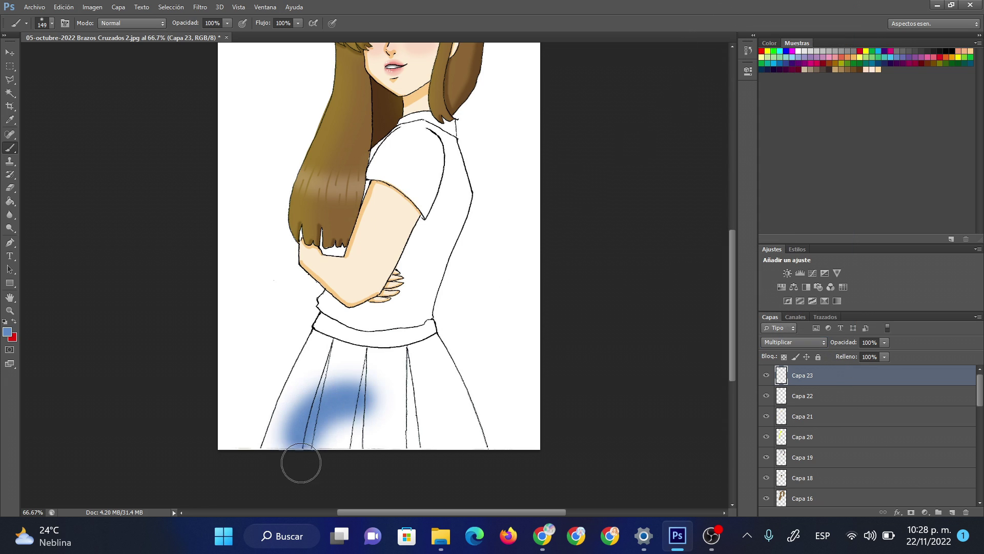
right_click(376, 382)
left_click(417, 407)
mouse_move(365, 382)
left_mouse_down()
mouse_move(347, 423)
mouse_move(394, 390)
mouse_move(411, 456)
mouse_move(451, 457)
mouse_move(428, 365)
mouse_move(447, 377)
mouse_move(464, 436)
left_mouse_up()
mouse_move(377, 361)
left_mouse_down()
mouse_move(318, 389)
mouse_move(289, 441)
left_mouse_up()
left_click_drag(317, 353, 300, 394)
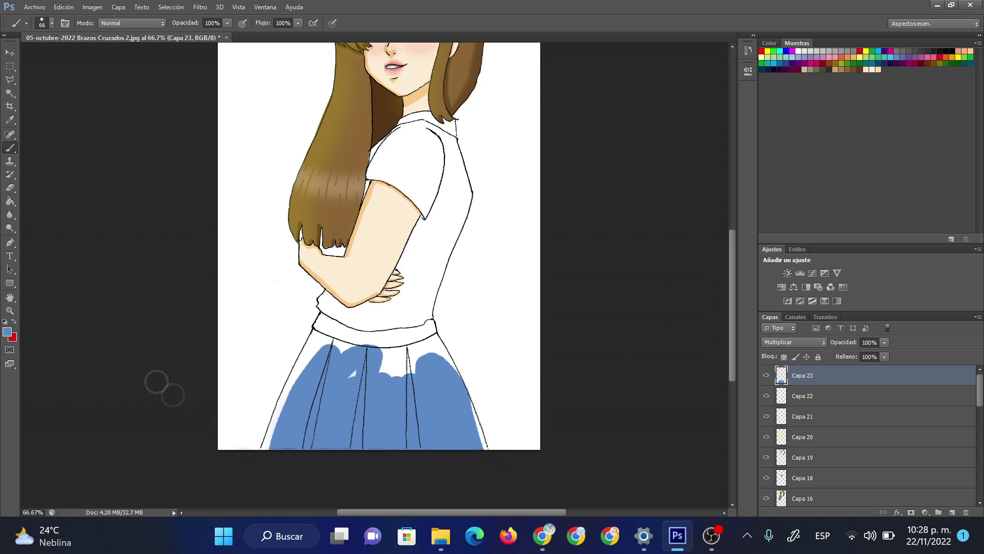
left_click(10, 310)
left_click(315, 375)
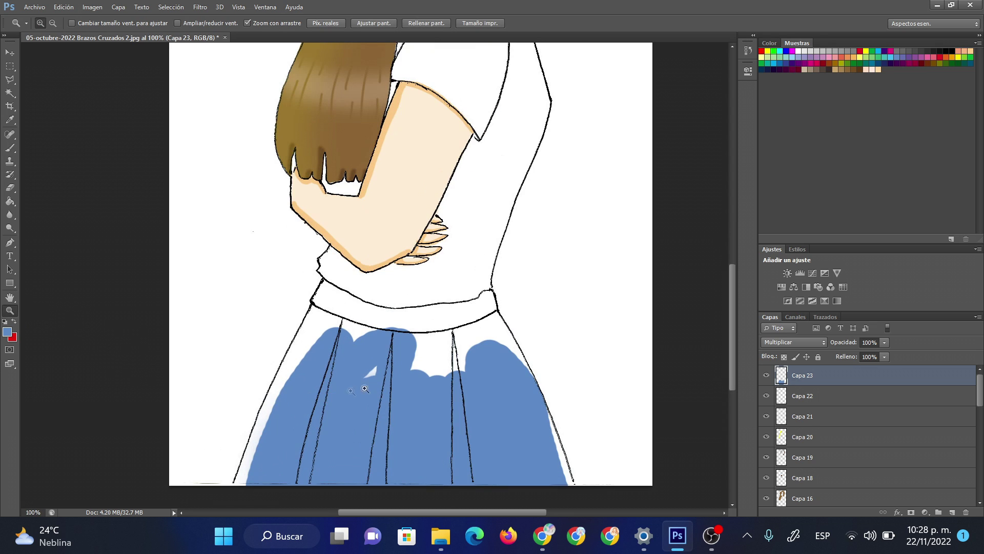
left_click(10, 79)
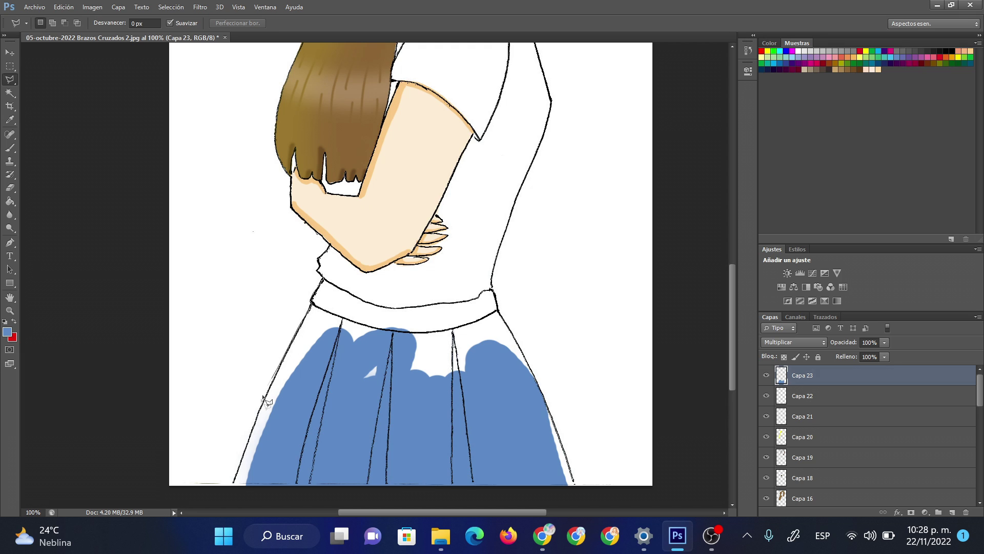
Step: Make a Polygonal Lasso selection around the area below the skirt hem
left_click(229, 498)
left_click(585, 488)
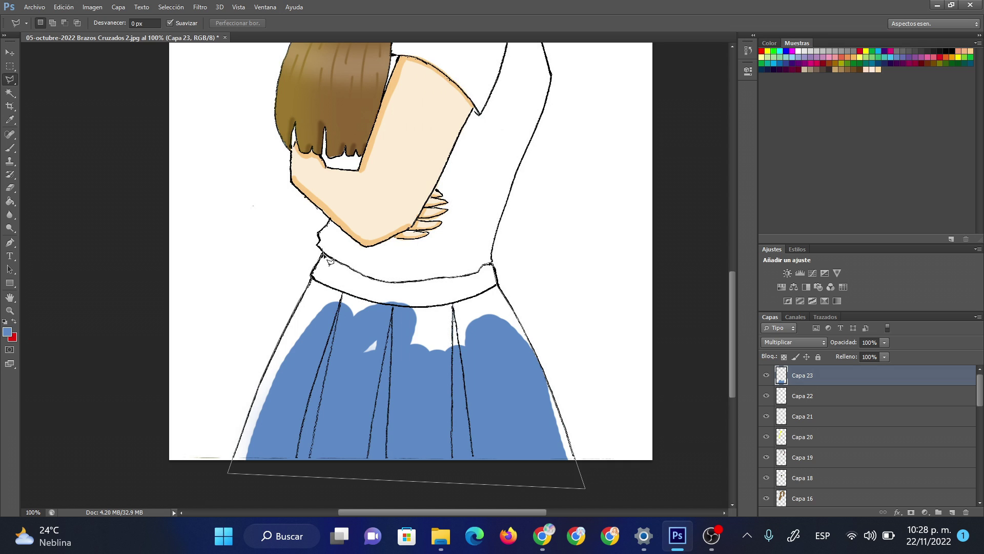
double_click(327, 260)
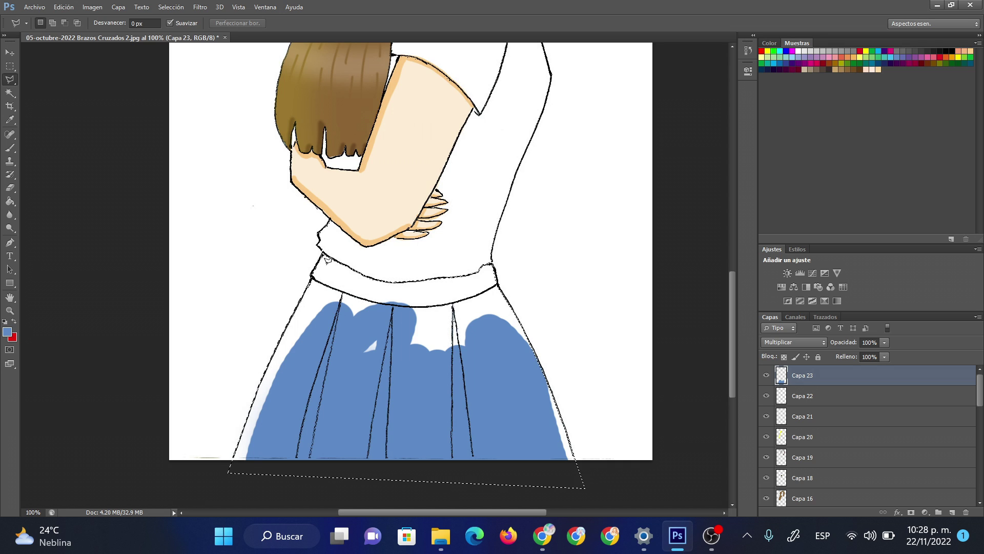
Step: Paint flat blue over the skirt and waistband with a 116 px brush
left_click(10, 147)
right_click(425, 272)
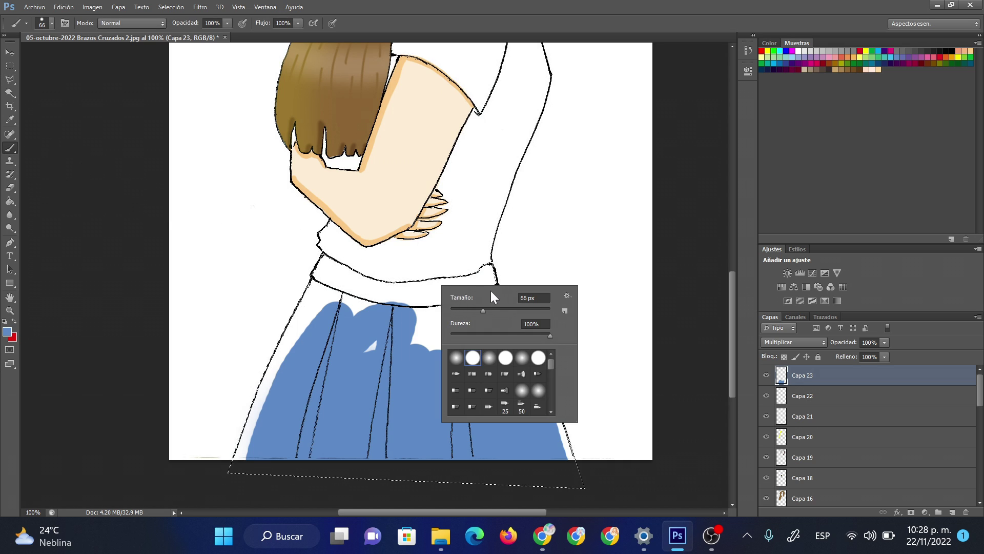
left_click_drag(506, 303, 503, 307)
key("Return")
mouse_move(407, 256)
left_mouse_down()
mouse_move(477, 308)
mouse_move(567, 429)
left_mouse_up()
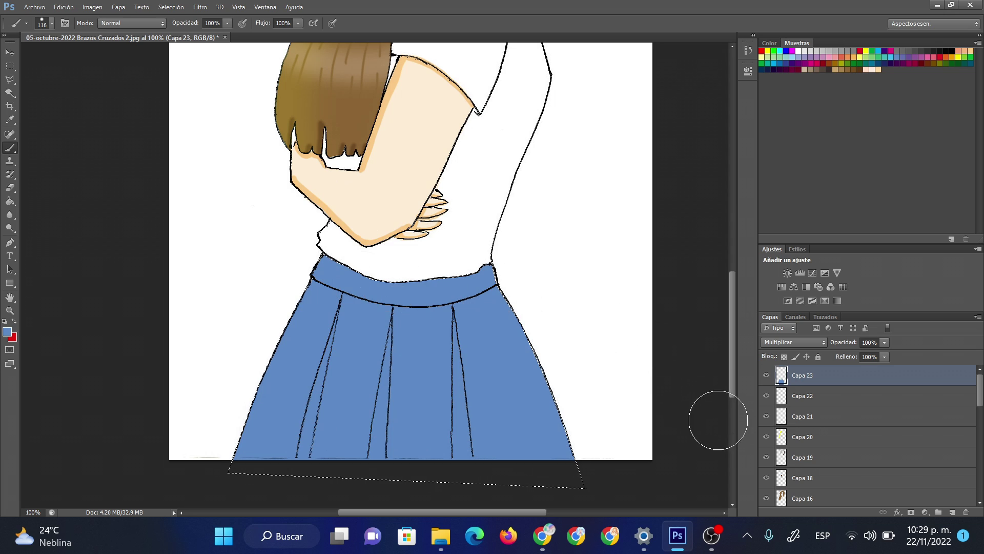
left_click(951, 513)
Step: Set Capa 24 to Multiplicar and shade the waistband and right edge with a soft 33 px brush
left_click(815, 342)
left_click(776, 54)
right_click(414, 277)
left_click(427, 348)
mouse_move(312, 288)
left_mouse_down()
mouse_move(470, 306)
mouse_move(347, 298)
mouse_move(320, 286)
mouse_move(491, 278)
mouse_move(569, 451)
left_mouse_up()
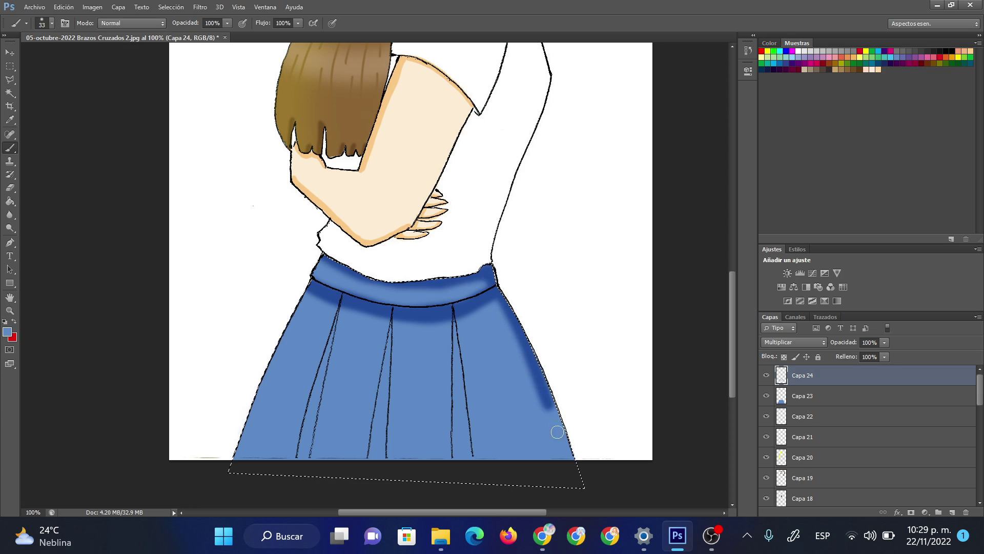
left_click_drag(495, 302, 525, 389)
left_click_drag(537, 426, 546, 457)
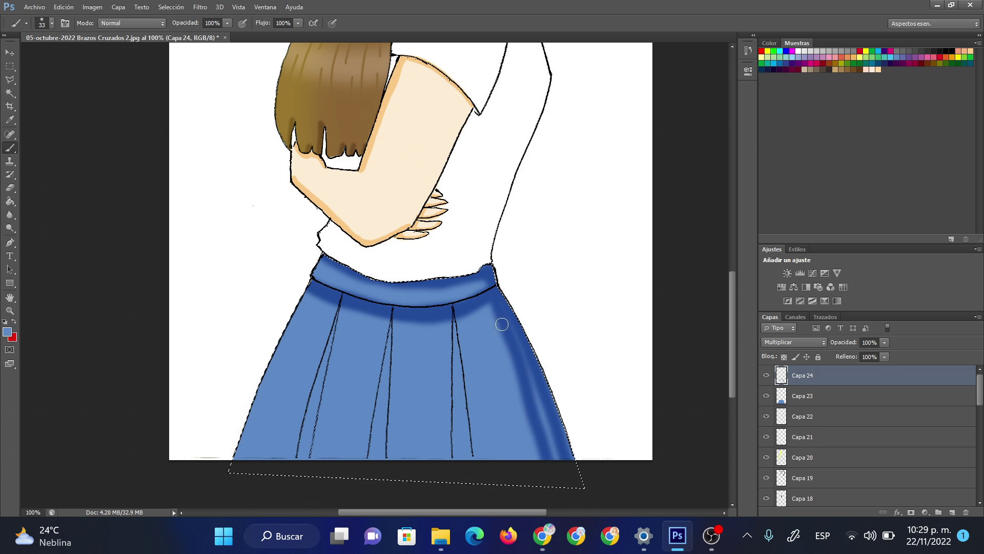
left_click_drag(490, 309, 543, 458)
left_click_drag(526, 370, 560, 459)
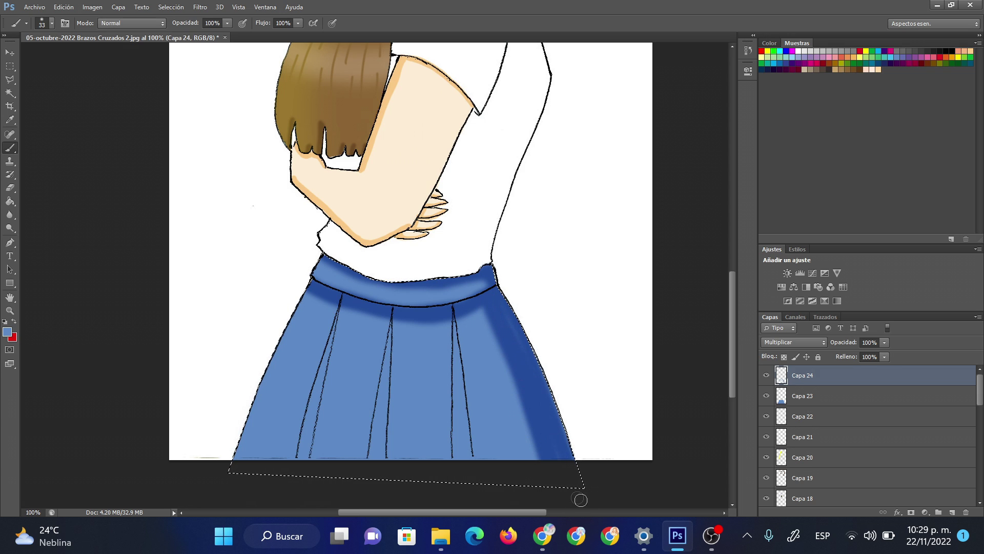
Step: Paint dark-blue fold shadows down the centre and left pleats, then lower layer opacity to 37%
left_click_drag(438, 316, 443, 495)
left_click_drag(444, 317, 445, 490)
left_click_drag(446, 325, 442, 447)
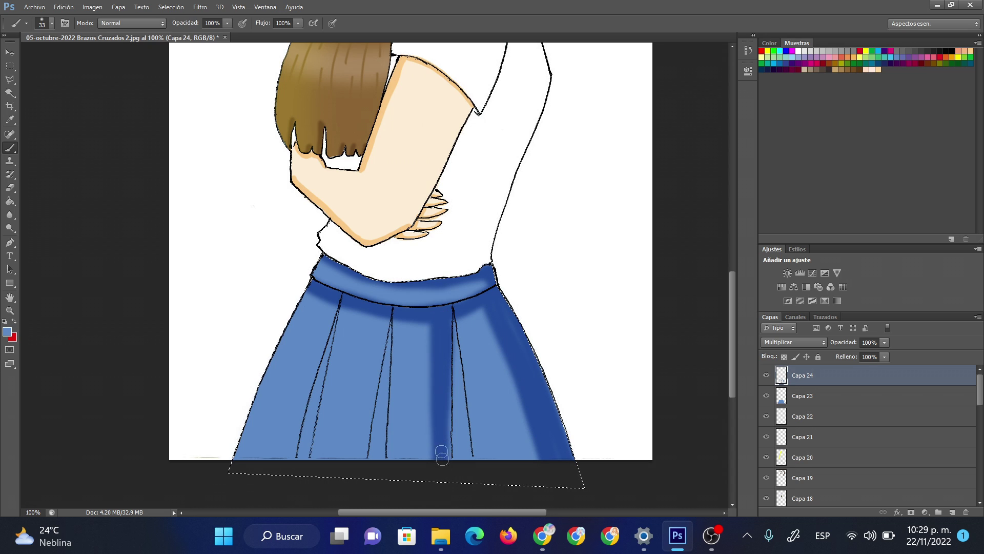
left_click_drag(374, 315, 340, 497)
left_click_drag(380, 323, 346, 499)
mouse_move(382, 333)
left_mouse_down()
mouse_move(353, 499)
mouse_move(370, 370)
left_mouse_up()
mouse_move(335, 297)
left_mouse_down()
mouse_move(282, 459)
mouse_move(329, 301)
mouse_move(286, 476)
left_mouse_up()
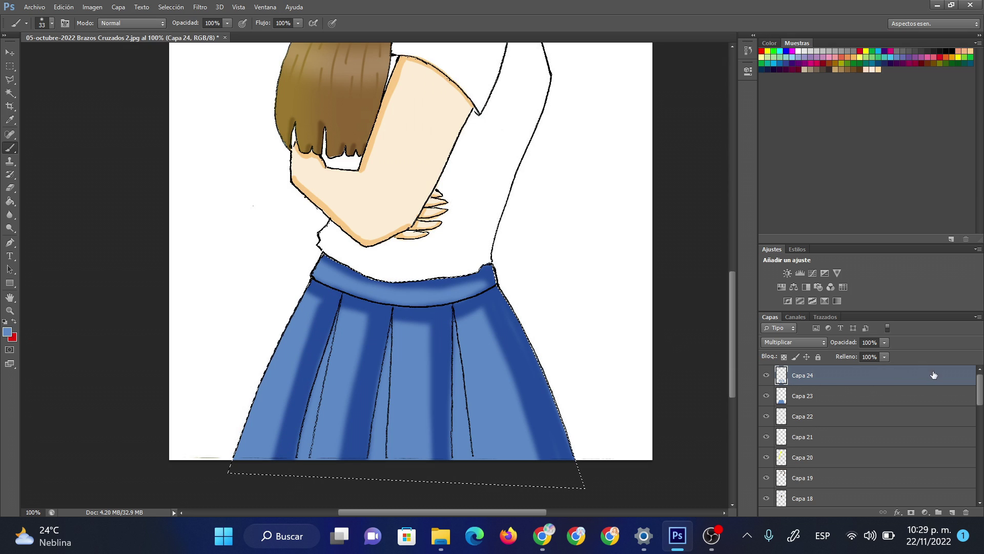
left_click_drag(885, 339, 857, 354)
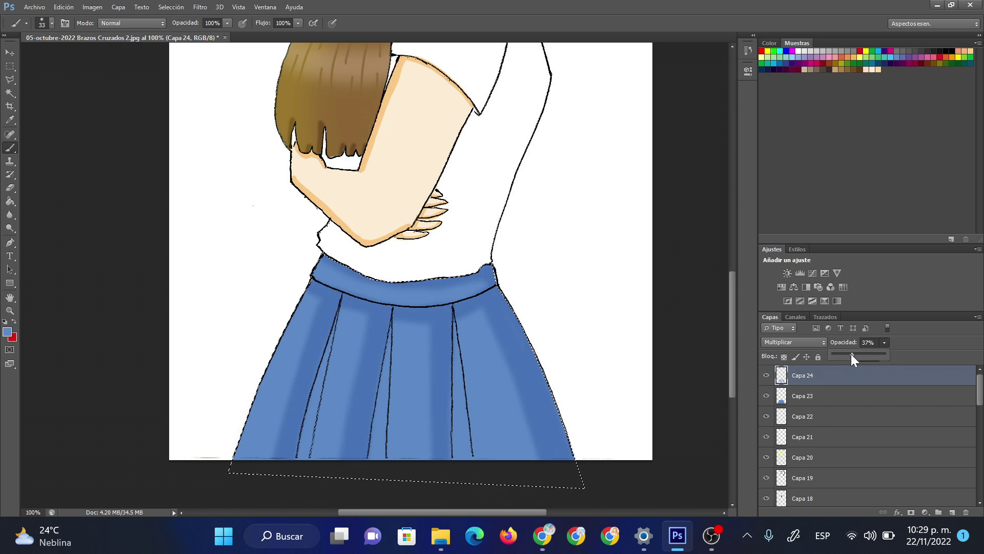
left_click(951, 513)
Step: On Capa 25 in Multiplicar, darken the shadow under the waistband with a 21 px brush
left_click(822, 339)
left_click(782, 55)
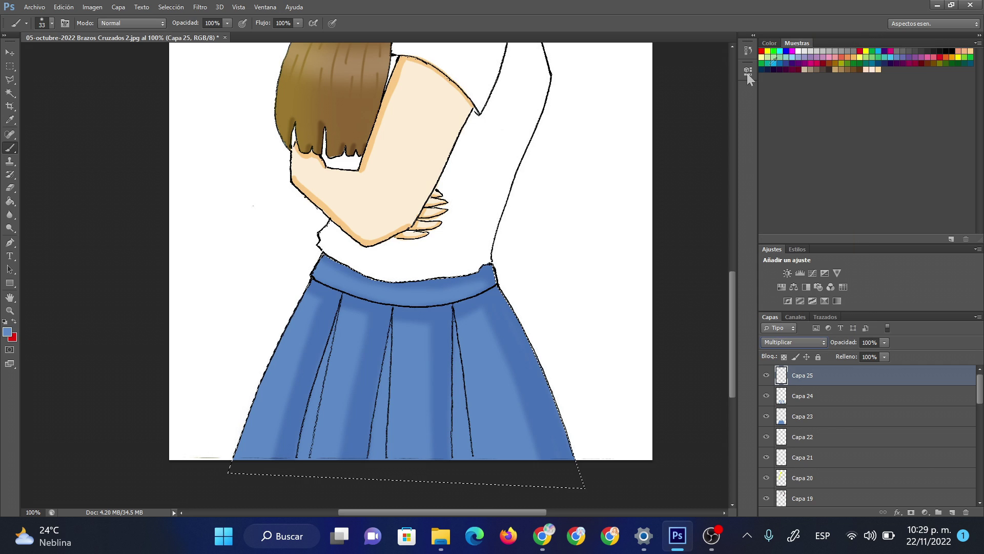
right_click(361, 296)
left_click(364, 311)
key("Return")
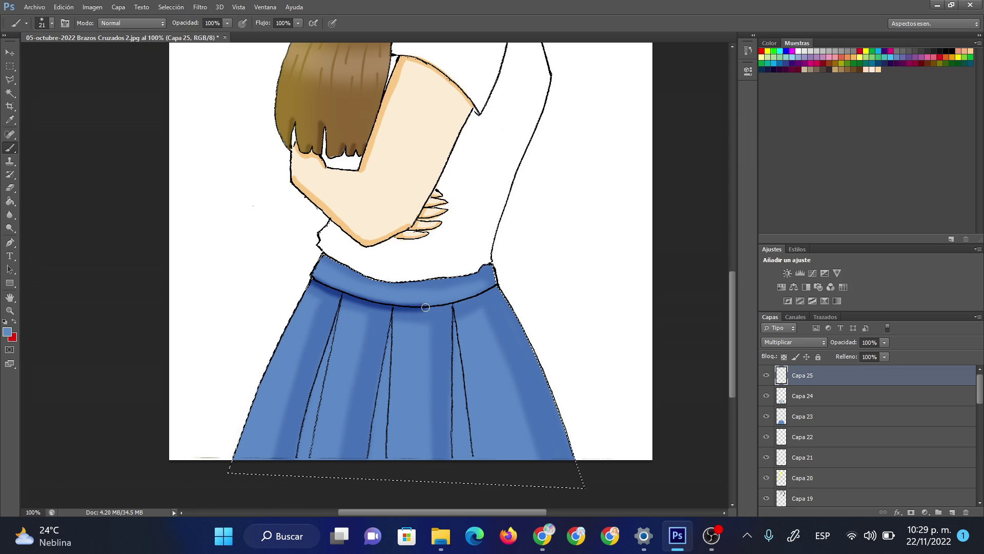
left_click_drag(446, 305, 476, 298)
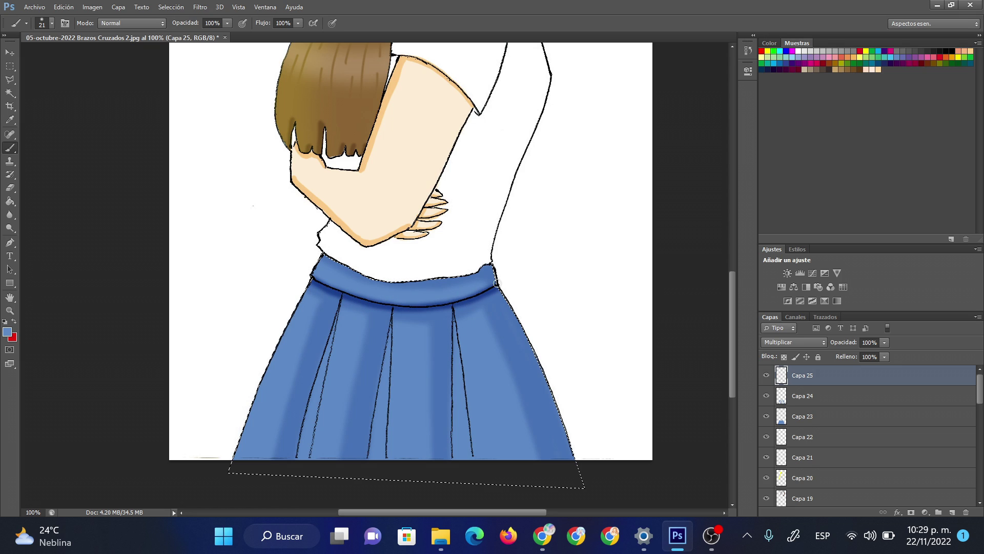
left_click(952, 512)
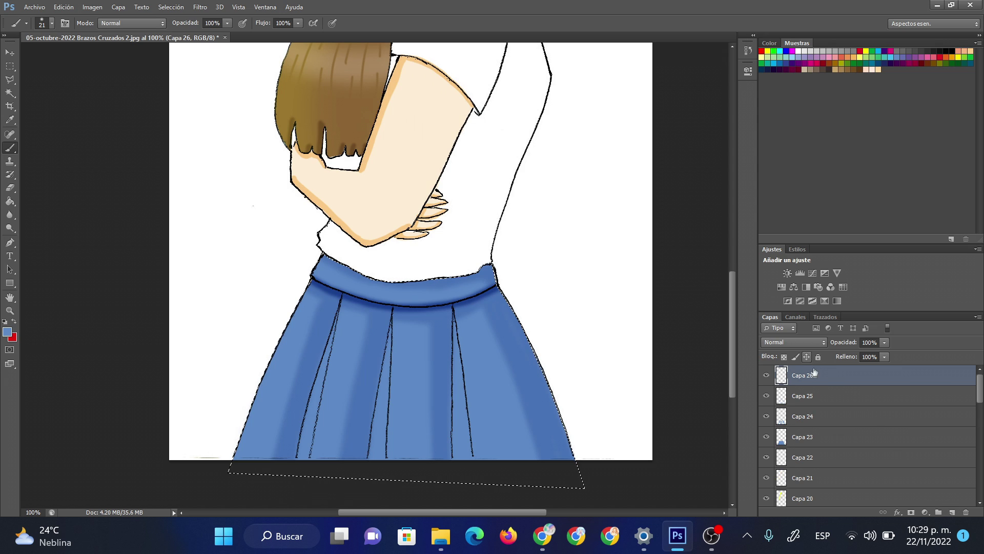
Step: Set Capa 26 to Multiplicar, then select and paint the left pleat strip dark blue
left_click(819, 342)
left_click(775, 55)
left_click(10, 79)
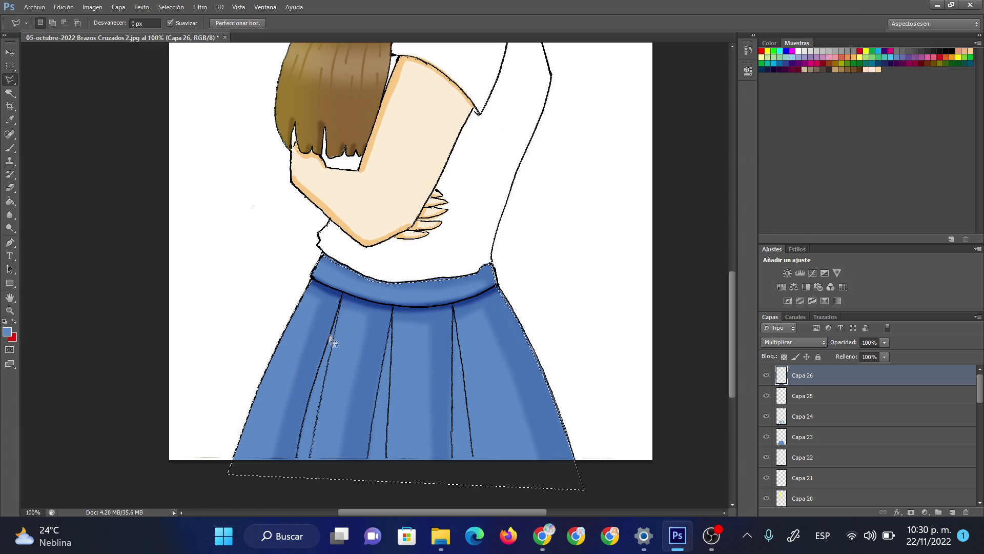
key("ctrl+d")
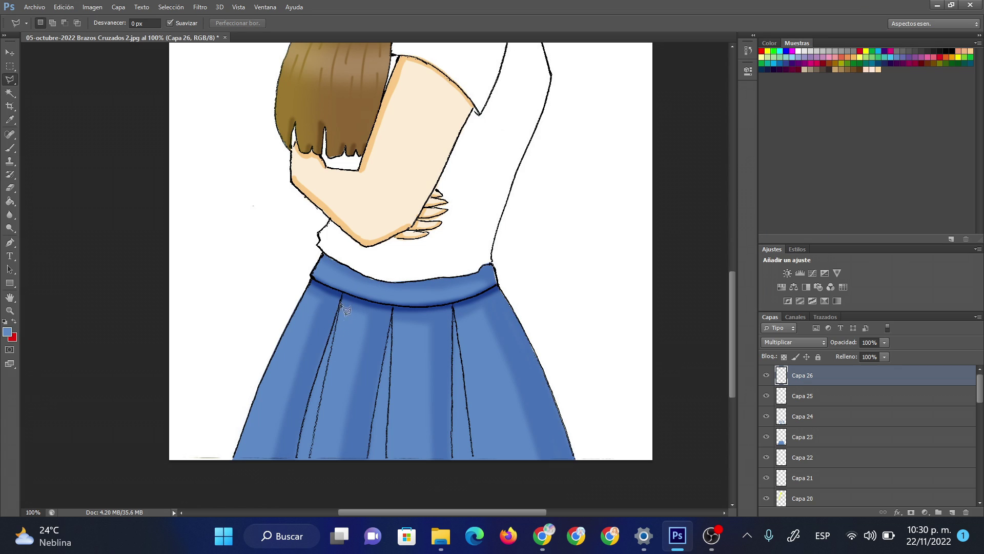
left_click(305, 417)
left_click(341, 302)
left_click(10, 148)
right_click(401, 311)
left_click_drag(343, 313, 300, 464)
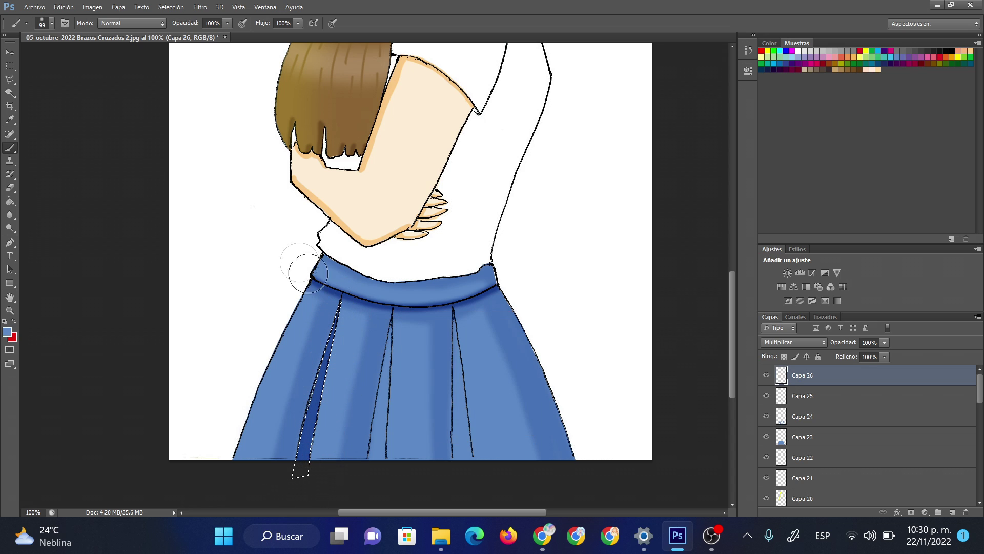
Step: Select the central pleat strip with the Polygonal Lasso and paint it dark blue
left_click(10, 79)
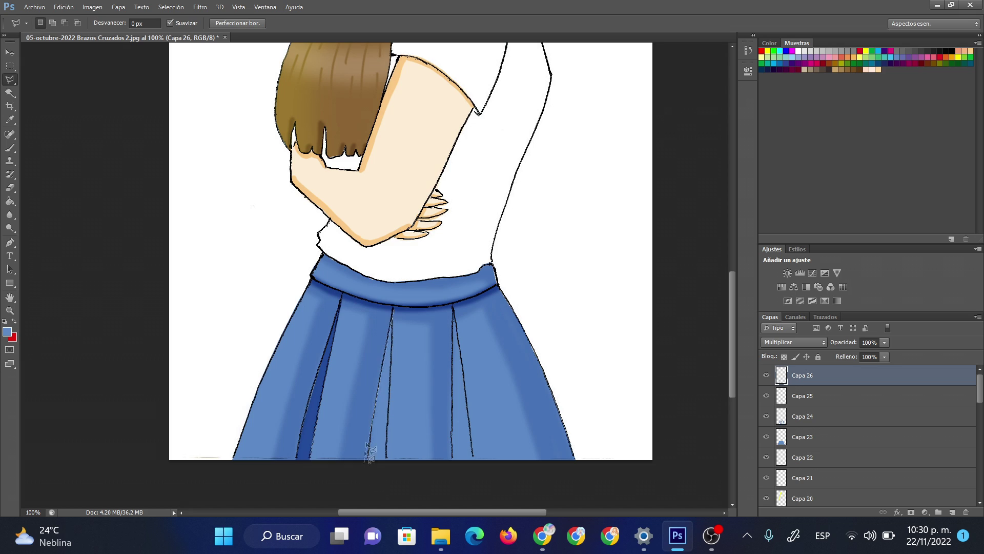
left_click(362, 484)
left_click(392, 310)
left_click(9, 148)
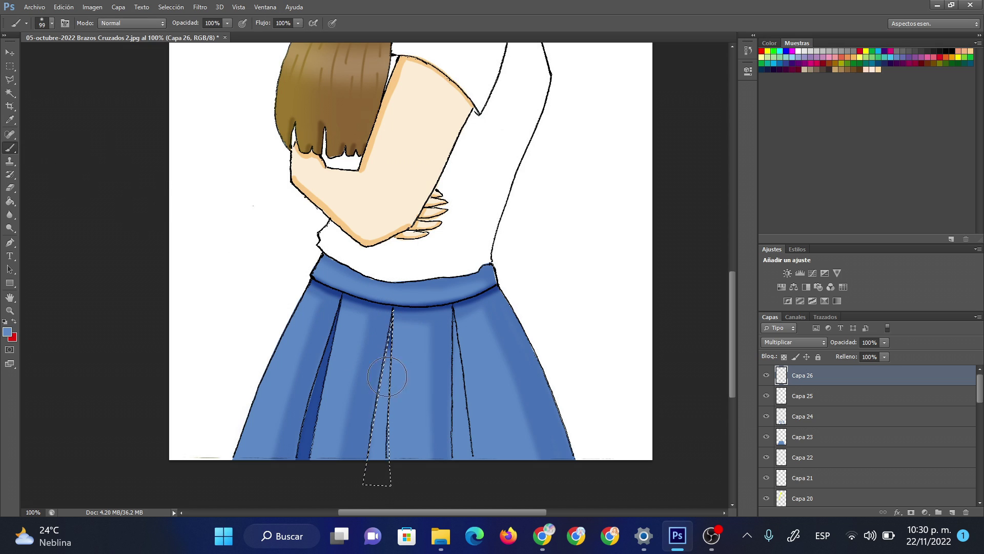
left_click_drag(387, 339, 380, 451)
left_click(9, 80)
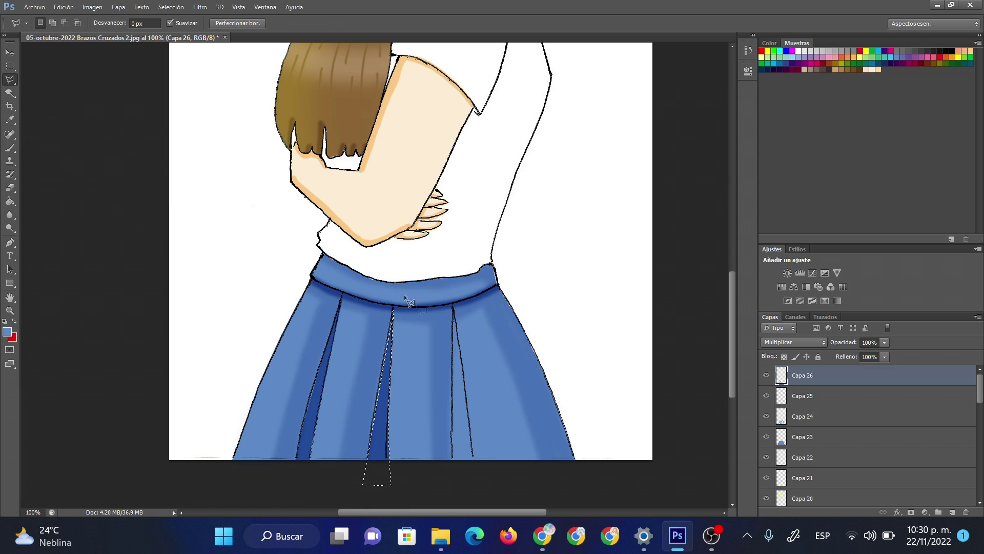
key("ctrl+d")
Step: Outline the right pleat strip with the Polygonal Lasso and paint it dark blue
left_click(455, 488)
left_click(484, 487)
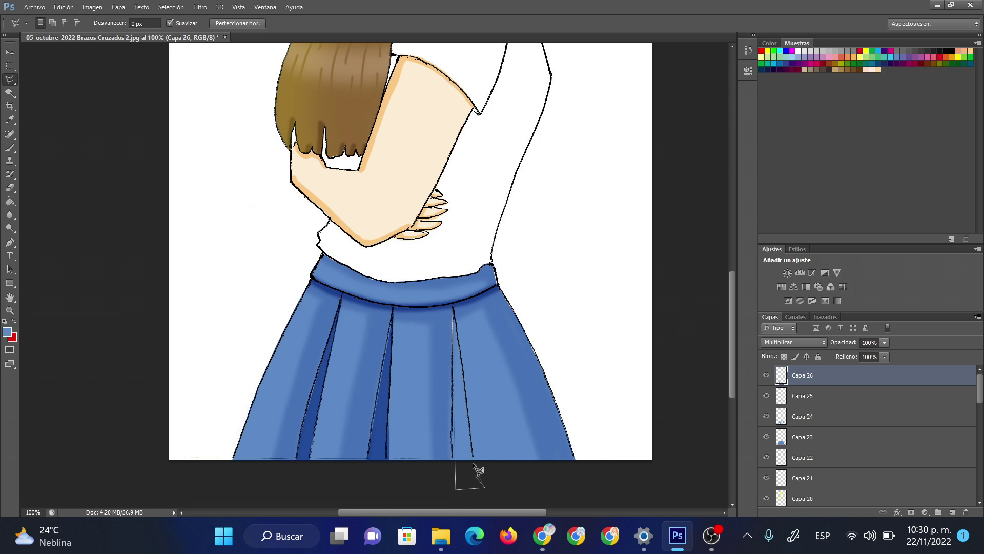
double_click(454, 435)
left_click(477, 478)
left_click(454, 410)
left_click(9, 149)
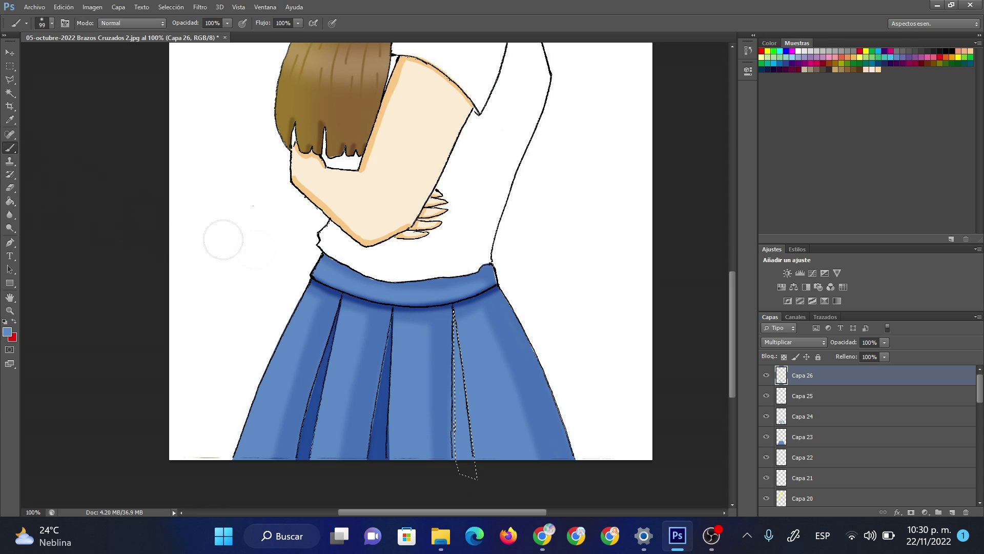
left_click_drag(462, 328, 464, 467)
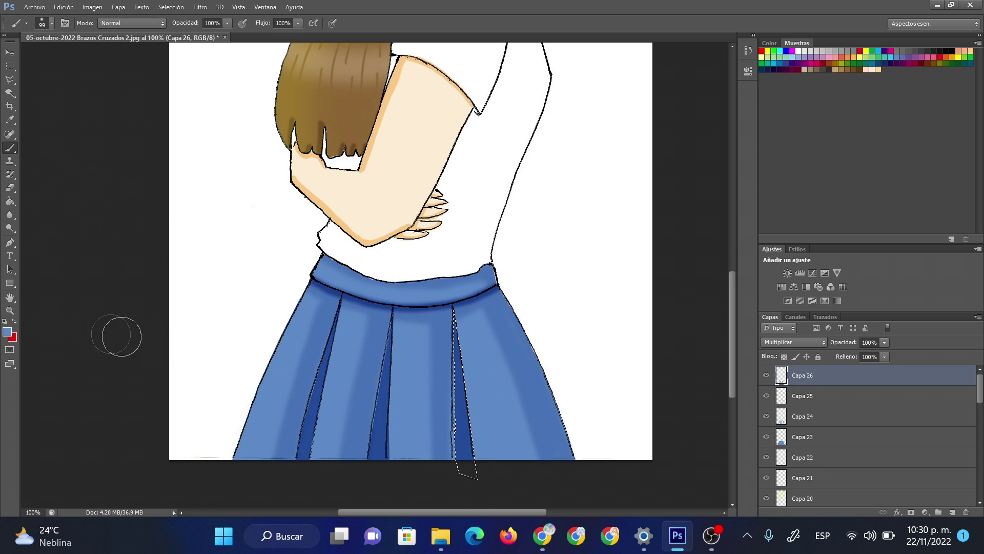
left_click(10, 310)
right_click(451, 230)
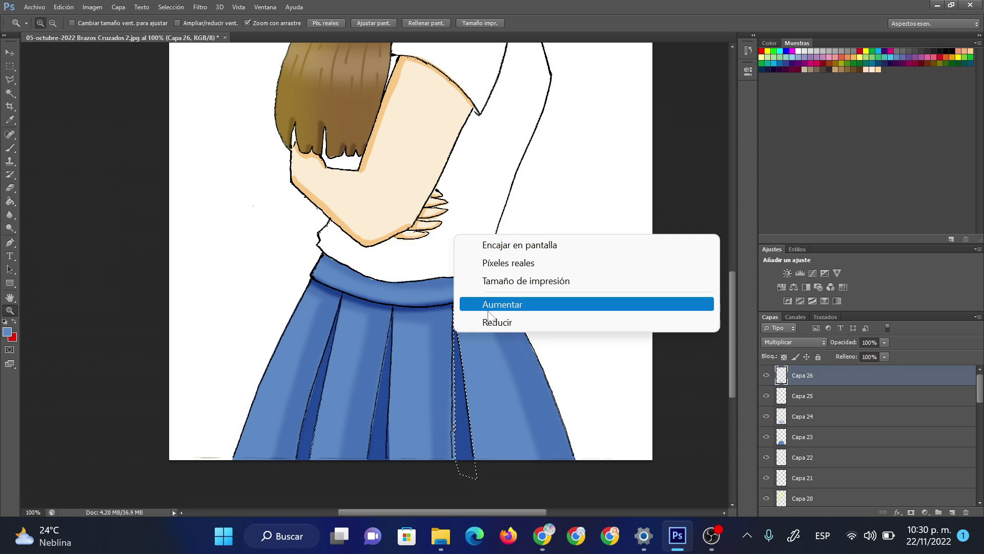
Step: Zoom out to see the figure, then magnify the skirt to 200%
left_click(496, 322)
right_click(437, 214)
left_click(484, 301)
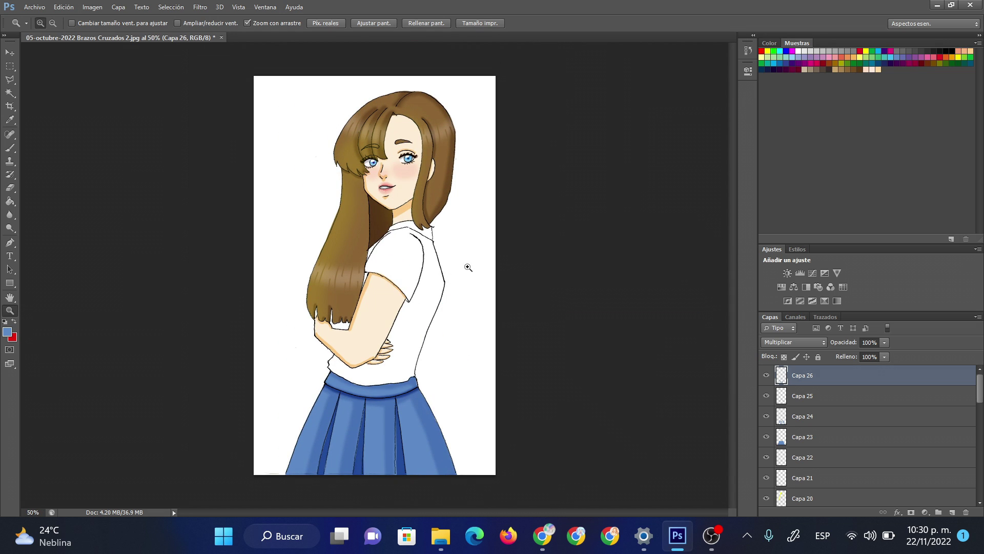
left_click(417, 441)
left_click(418, 465)
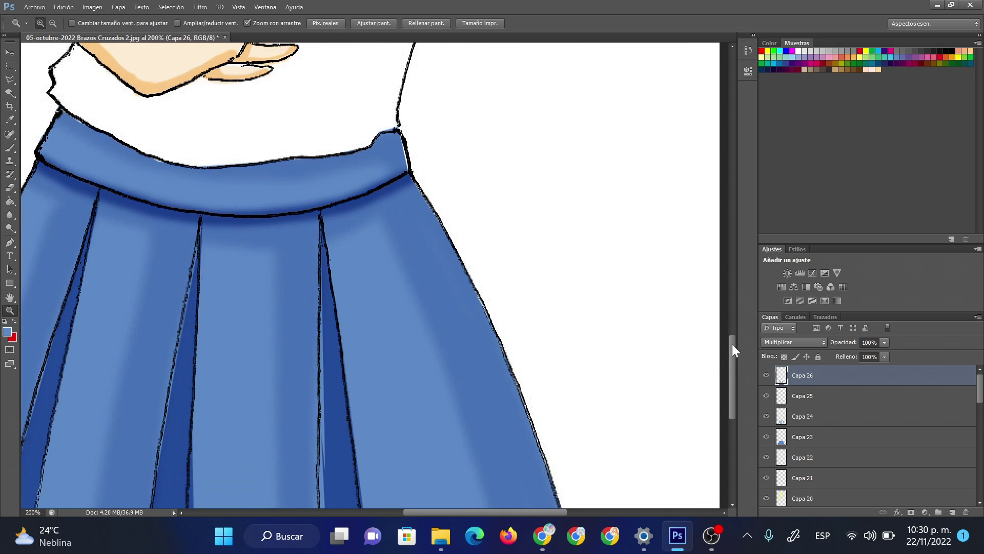
left_click_drag(732, 343, 739, 368)
Step: With a 7 px brush, darken the light strips beside the pleat folds down to the hem
left_click(6, 149)
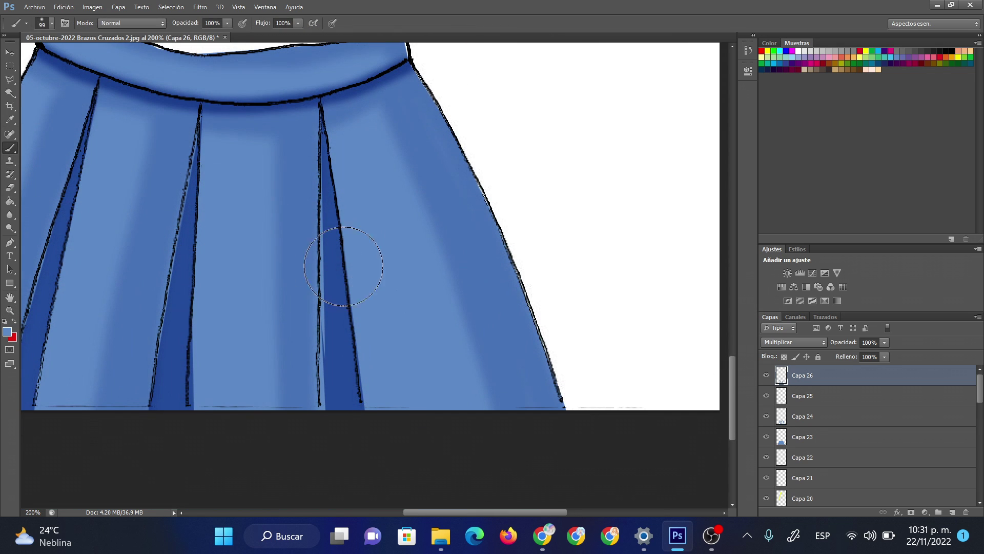
right_click(355, 265)
left_click(370, 291)
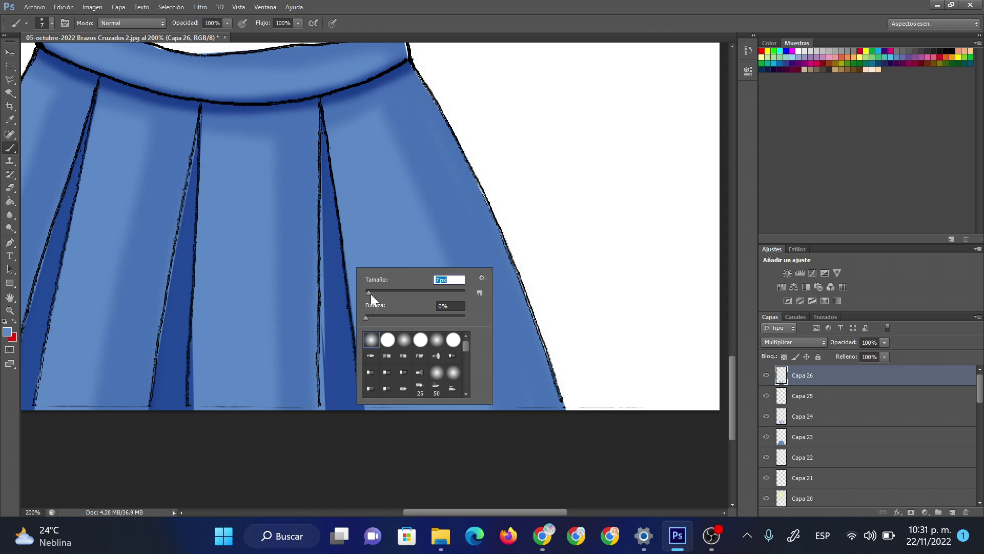
left_click(323, 182)
right_click(321, 231)
left_click(325, 224)
left_click_drag(323, 259, 325, 411)
left_click_drag(323, 331, 322, 410)
left_click_drag(197, 143, 187, 193)
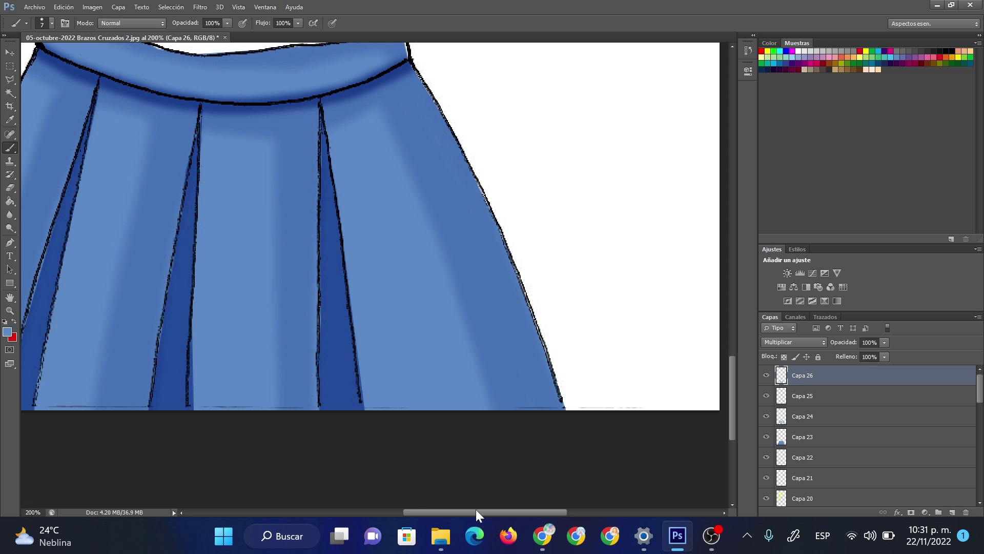
left_click_drag(457, 510, 410, 512)
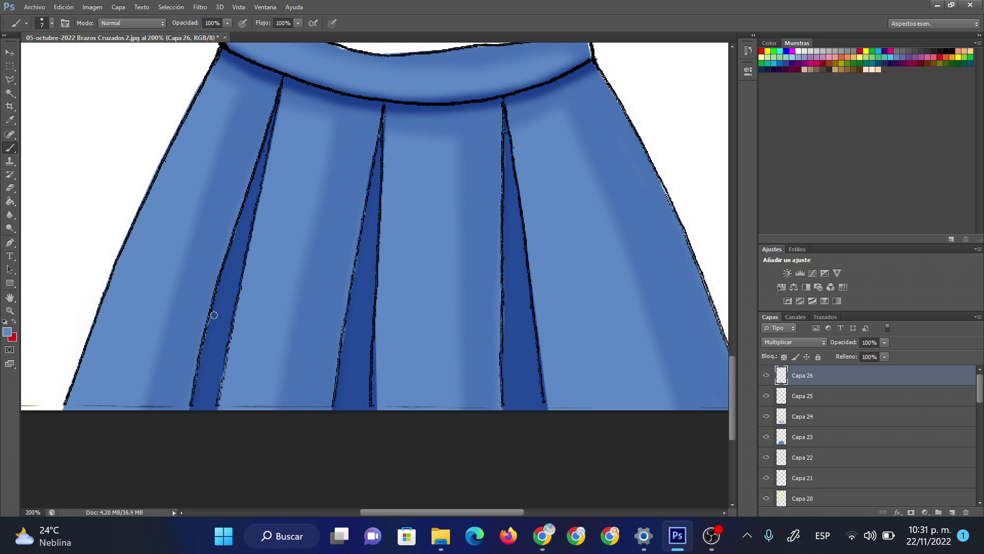
Step: Zoom out to 66.7% with Reducir and scroll up to show the head
left_click(9, 311)
right_click(415, 176)
left_click(479, 265)
right_click(442, 145)
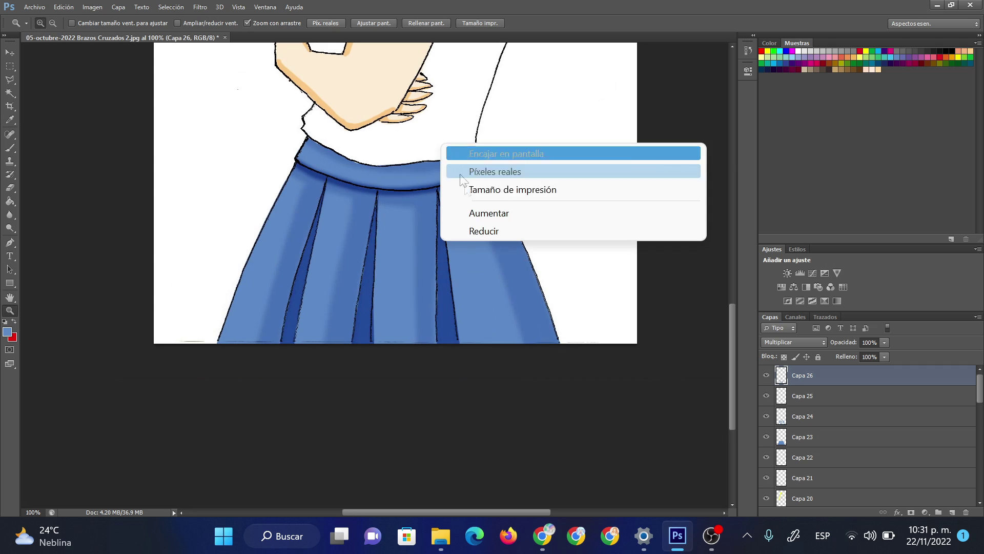
left_click(487, 231)
scroll(733, 367, "up", 10)
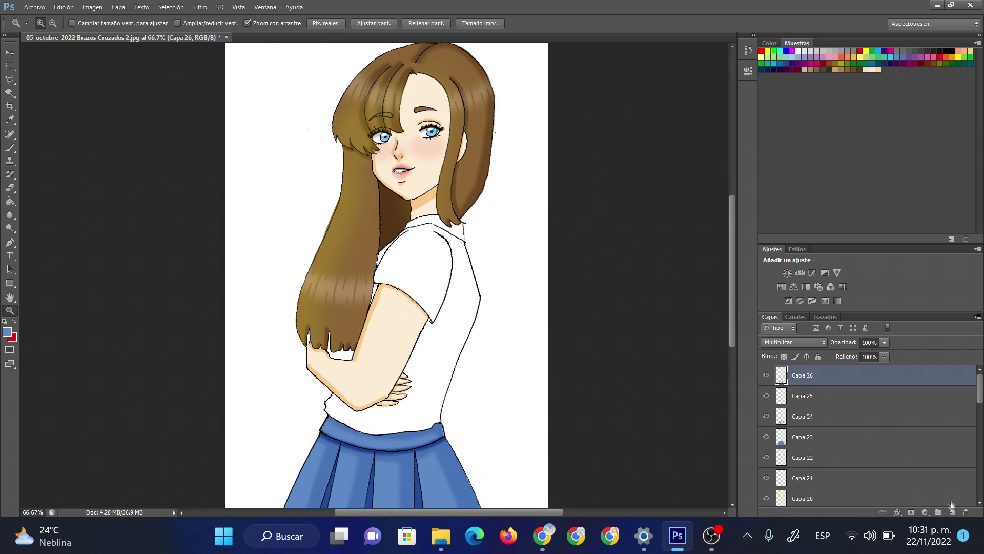
Step: Add Capa 27 in Multiplicar mode with light grey paint and a larger soft brush
left_click(952, 512)
left_click(810, 342)
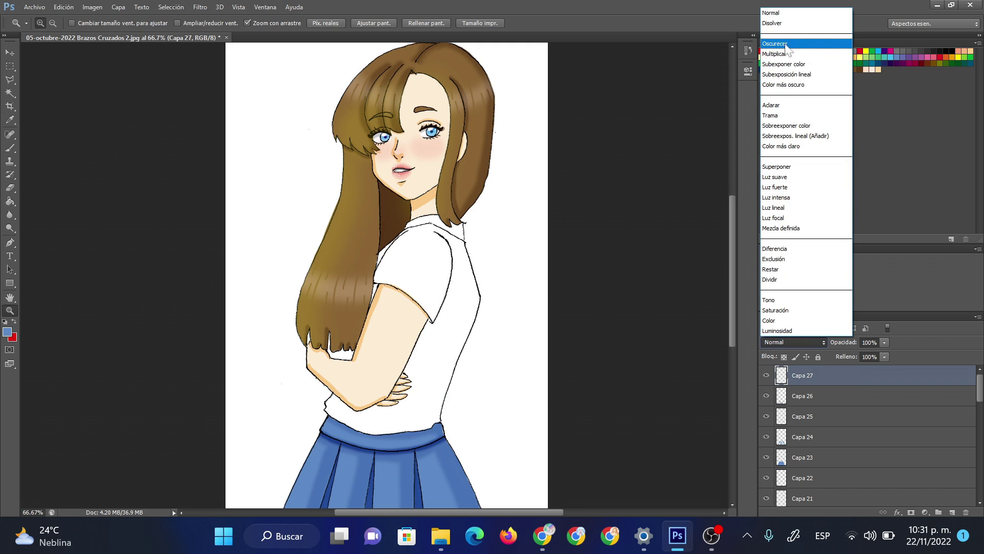
left_click(781, 55)
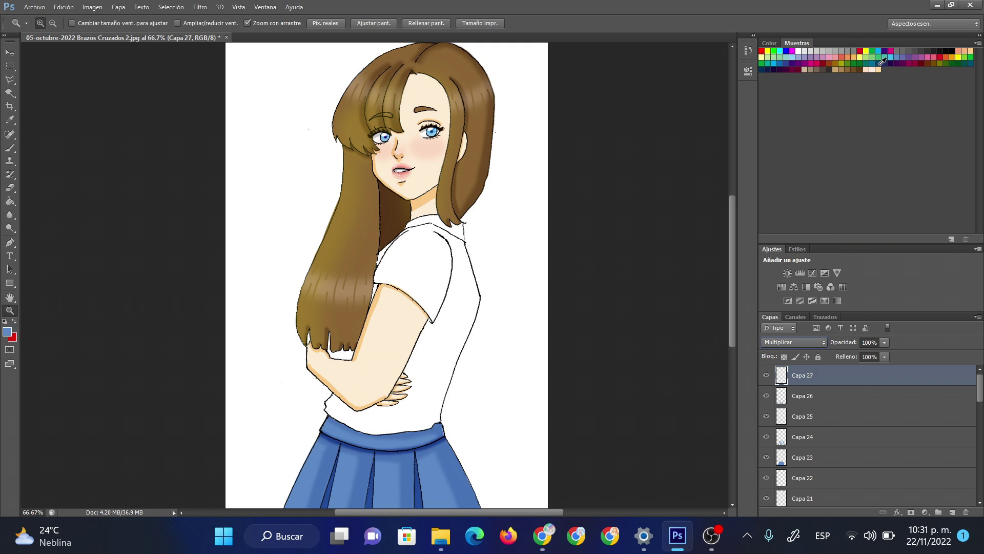
double_click(839, 51)
key("Escape")
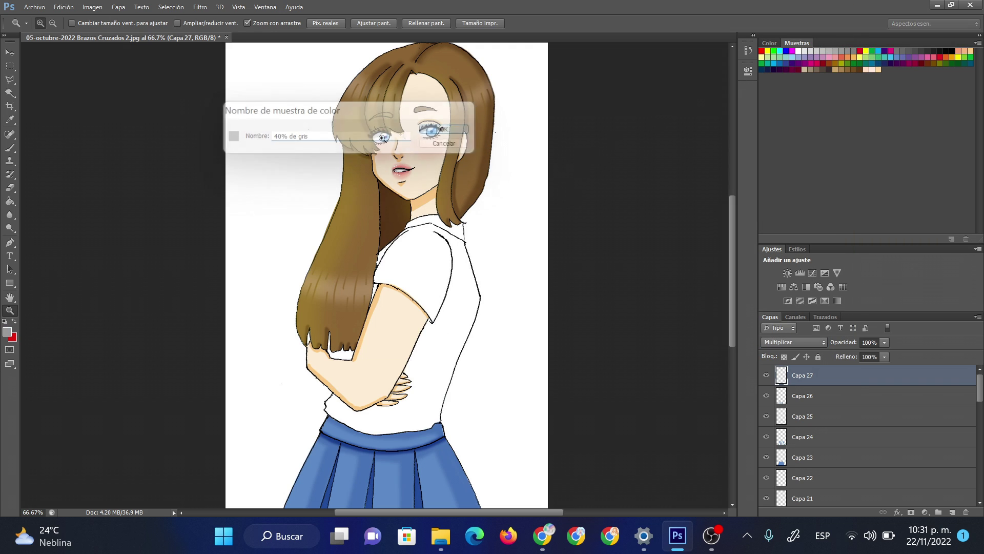
key("b")
right_click(466, 277)
left_click_drag(481, 299, 516, 290)
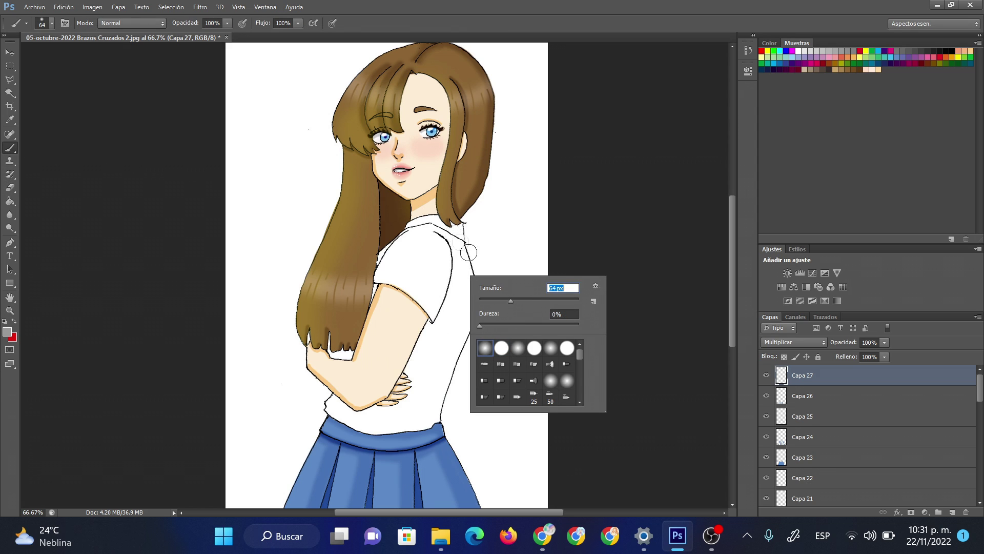
Step: Paint soft grey shadows on the shoulder, under the hair tips, along the forearm and collar
mouse_move(430, 228)
left_mouse_down()
mouse_move(440, 270)
mouse_move(436, 233)
mouse_move(395, 231)
left_mouse_up()
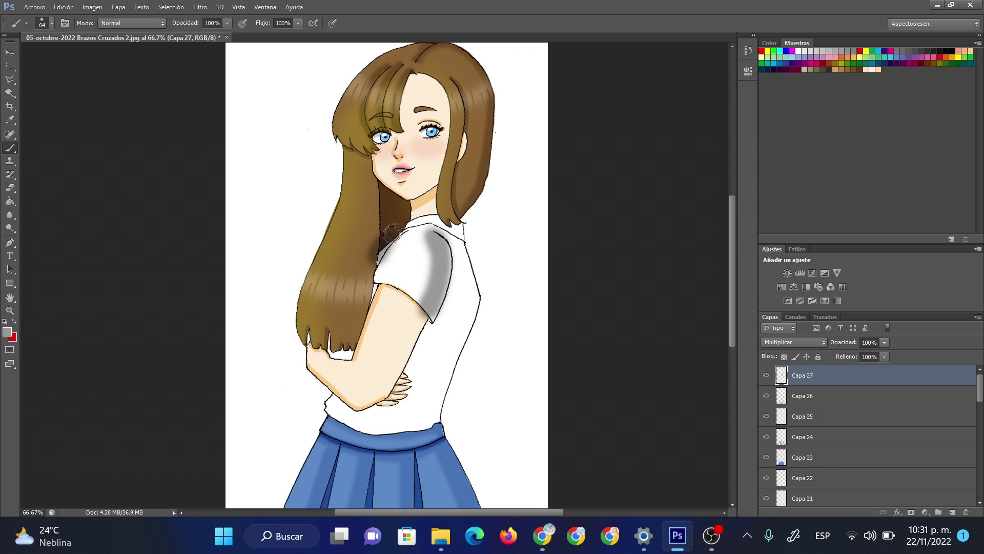
left_click_drag(377, 285, 368, 302)
left_click_drag(329, 332, 353, 354)
mouse_move(338, 396)
left_mouse_down()
mouse_move(369, 409)
mouse_move(410, 401)
left_mouse_up()
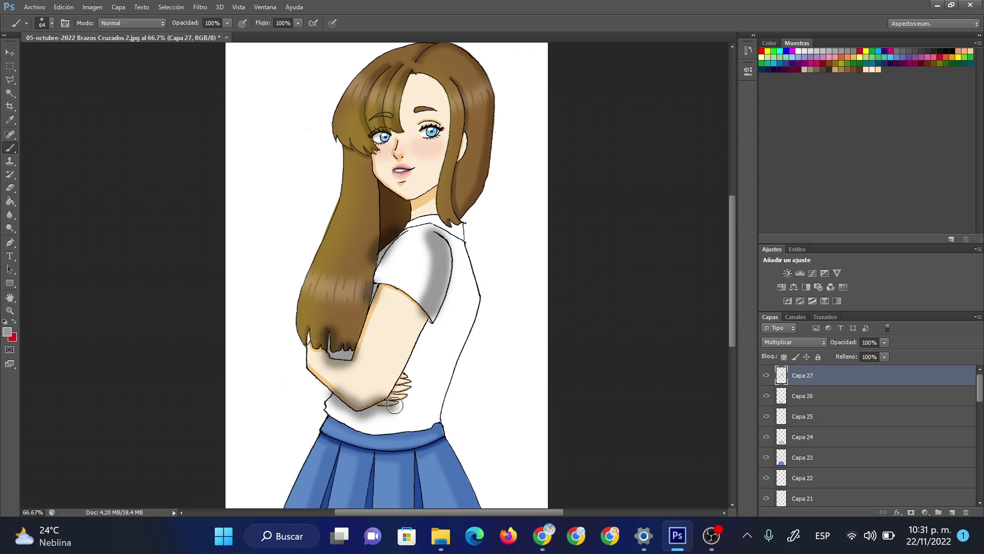
right_click(457, 226)
left_click_drag(487, 261, 483, 260)
left_click(406, 229)
left_click_drag(445, 229, 461, 232)
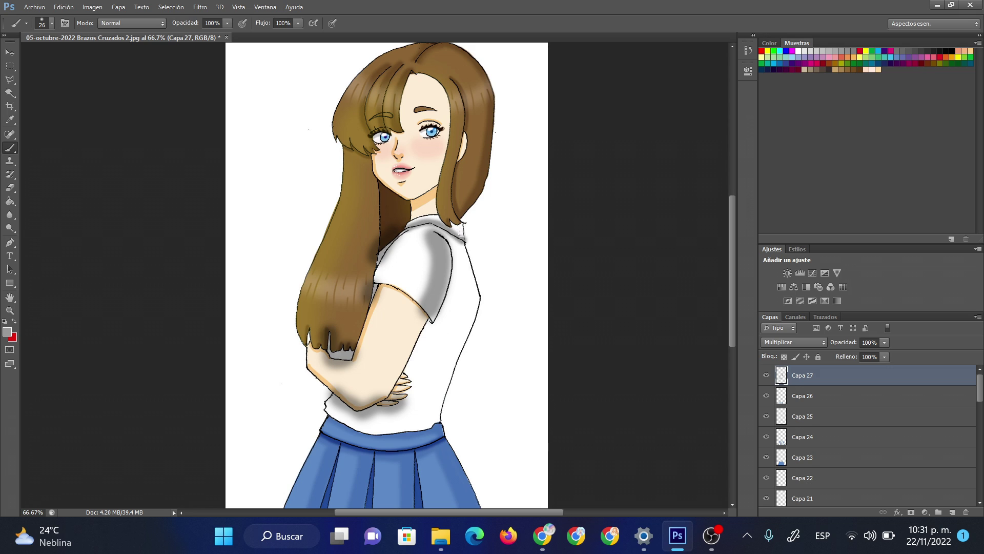
Step: With a bigger brush, shade grey down the shirt's right side
right_click(492, 275)
left_click_drag(524, 306, 527, 306)
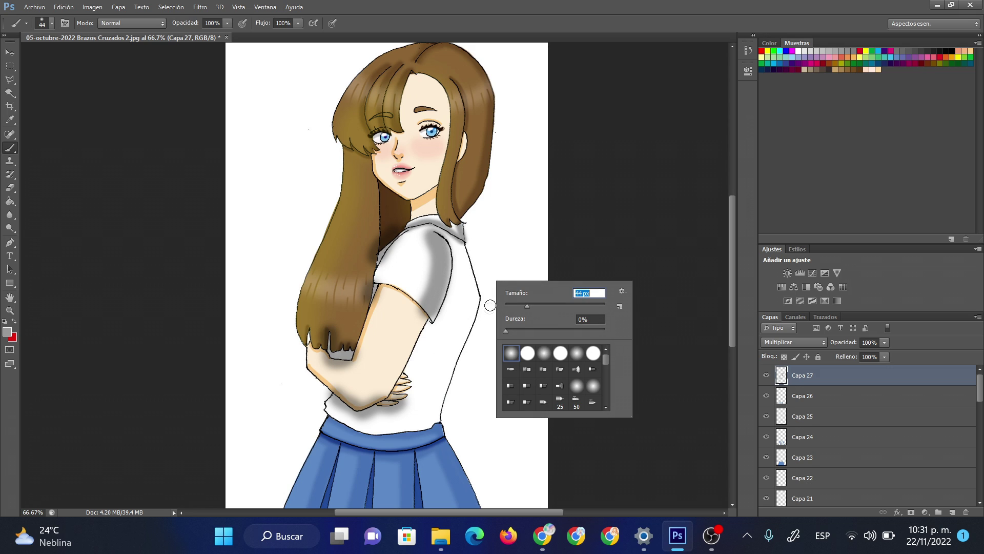
left_click(531, 306)
mouse_move(472, 331)
left_mouse_down()
mouse_move(402, 431)
mouse_move(328, 421)
mouse_move(410, 423)
mouse_move(470, 343)
left_mouse_up()
left_click_drag(436, 406, 479, 255)
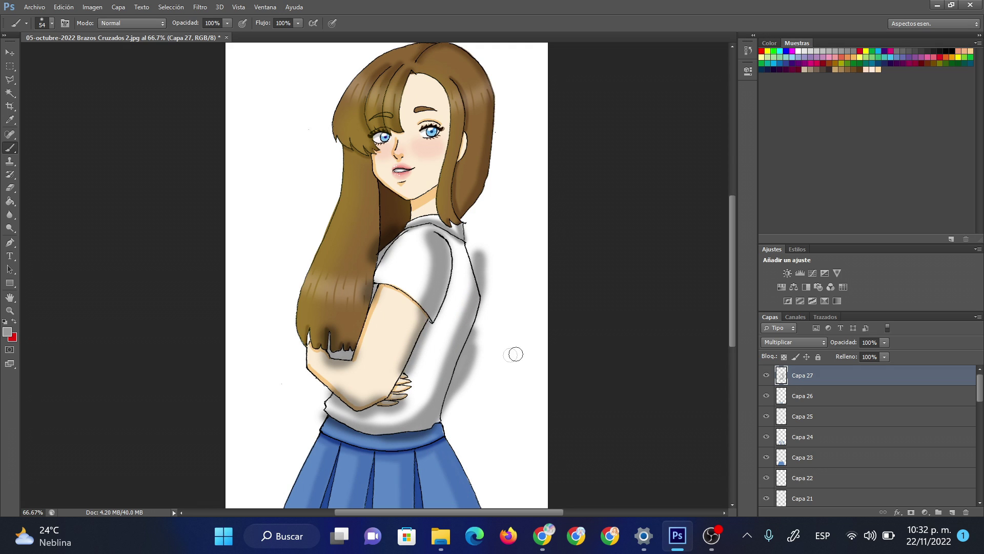
Step: Zoom to 200% on the arms and waist and switch to the Eraser
left_click(10, 310)
left_click(399, 442)
left_click(320, 353)
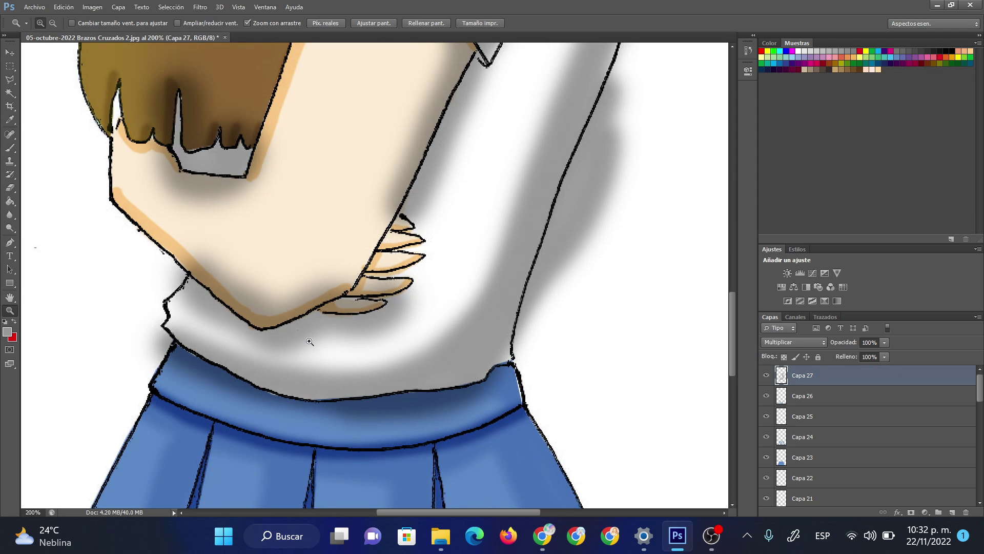
left_click(10, 187)
right_click(186, 275)
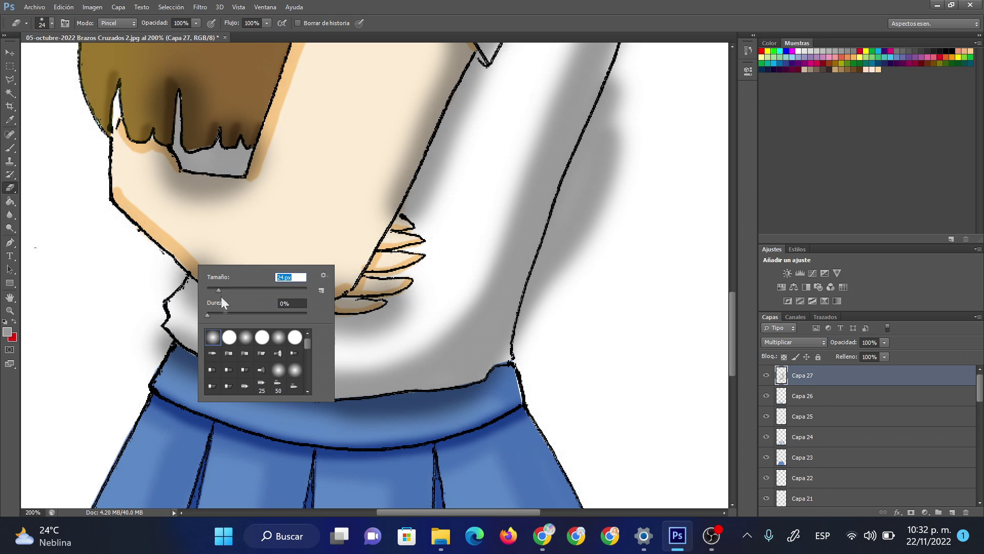
left_click(186, 274)
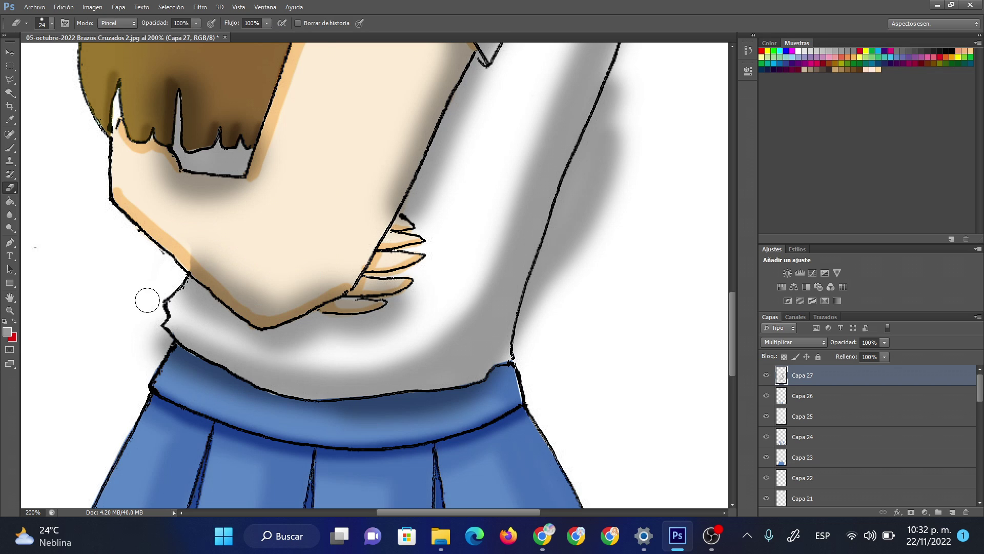
Step: Erase the grey shading that spilled across the blue waistband
left_click_drag(155, 312, 190, 372)
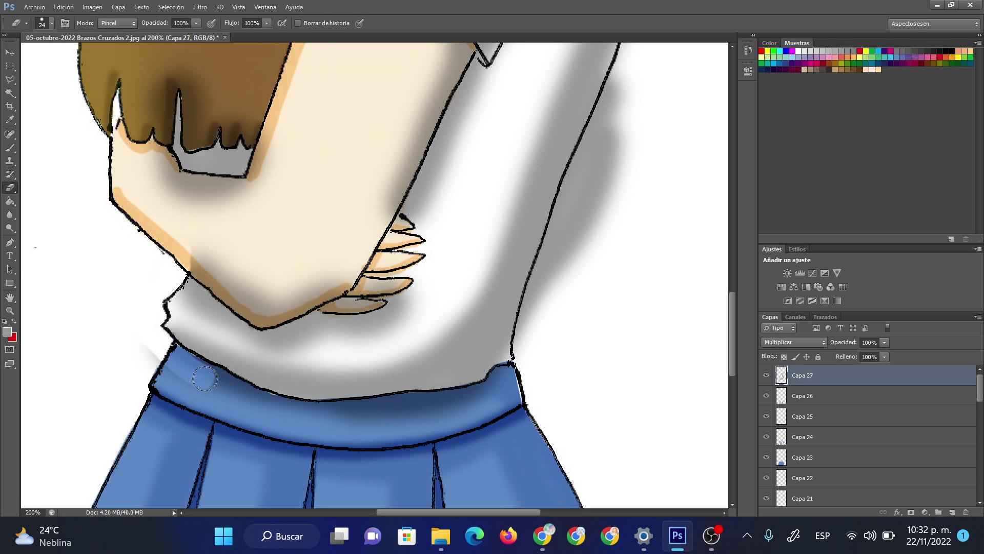
left_click_drag(217, 378, 280, 416)
left_click_drag(177, 387, 175, 401)
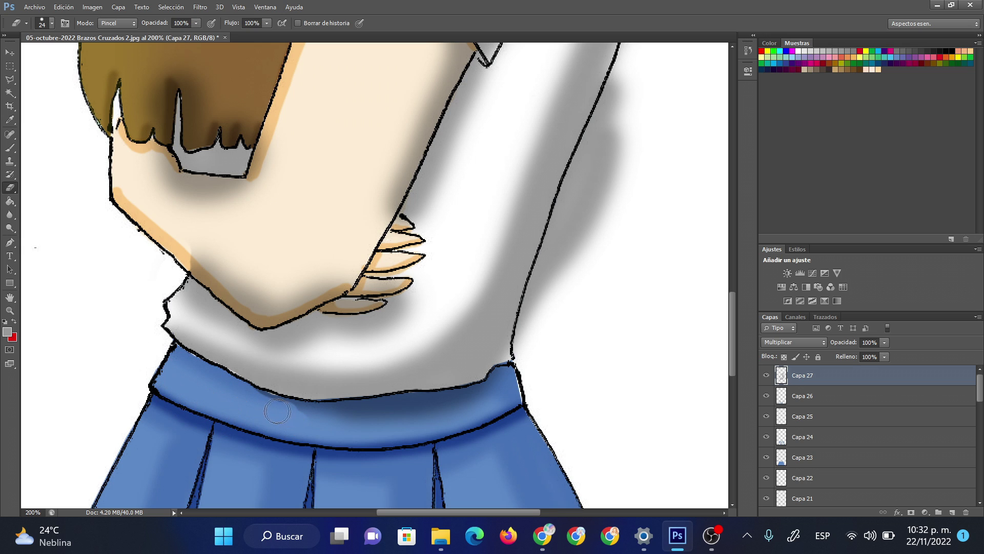
left_click_drag(282, 408, 367, 415)
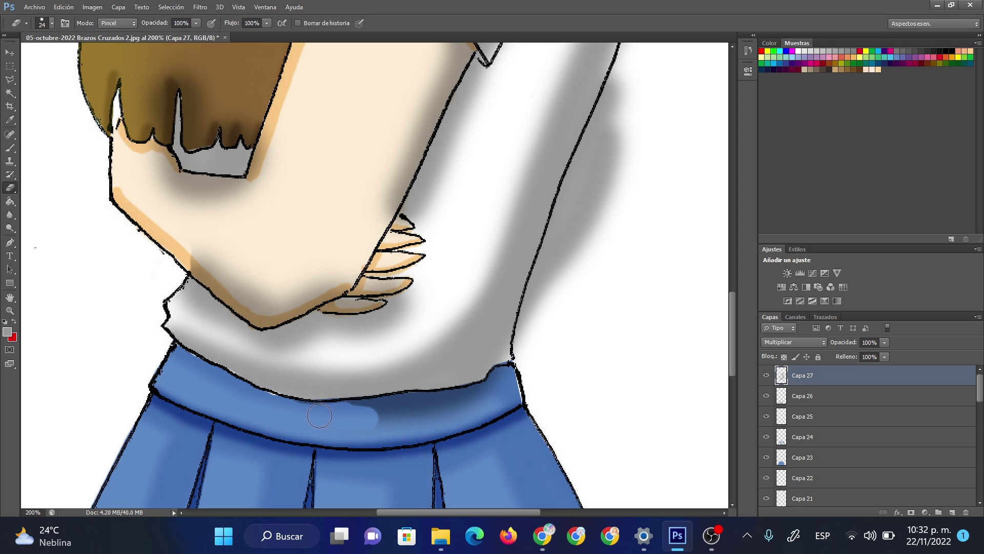
mouse_move(345, 413)
left_mouse_down()
mouse_move(469, 403)
mouse_move(453, 404)
left_mouse_up()
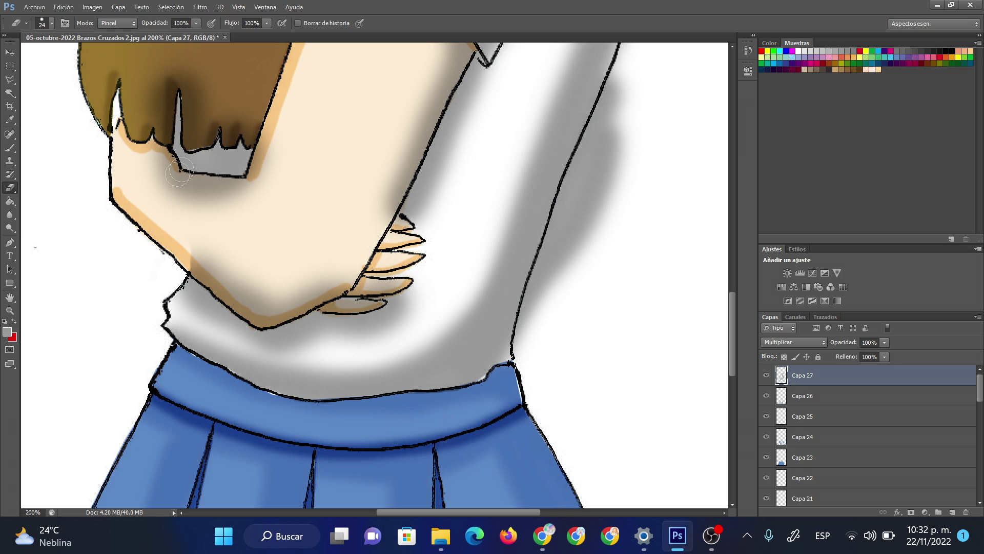
Step: Erase the dark grey shading on the hair tips and just below them
left_click_drag(135, 94, 163, 128)
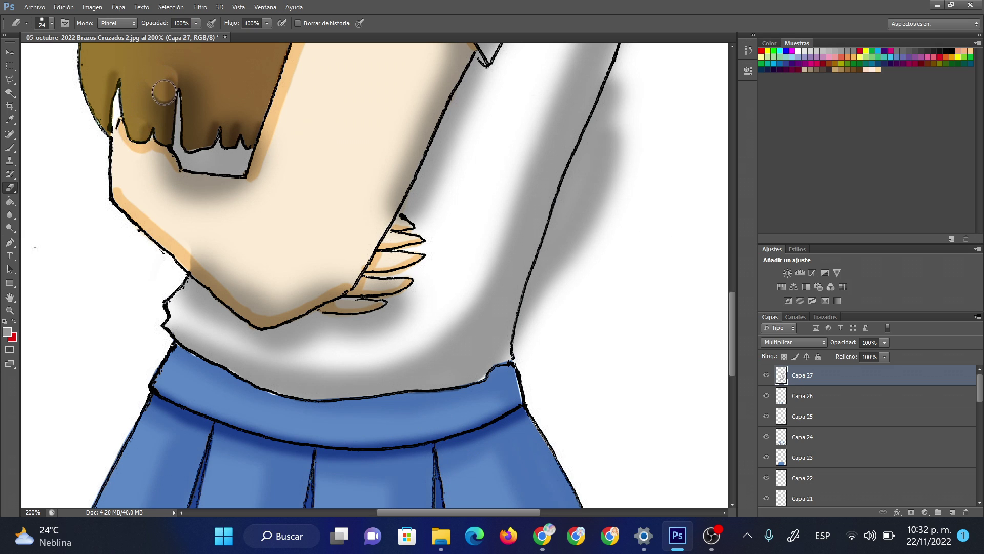
right_click(154, 114)
left_click(146, 108)
left_click_drag(174, 64, 177, 102)
mouse_move(159, 139)
left_mouse_down()
mouse_move(217, 187)
mouse_move(272, 196)
left_mouse_up()
Step: Enlarge the eraser and remove the shadow line along the forearm
right_click(248, 214)
left_click_drag(328, 226, 340, 226)
left_click(145, 175)
mouse_move(145, 174)
left_mouse_down()
mouse_move(242, 213)
mouse_move(209, 256)
mouse_move(260, 301)
mouse_move(332, 274)
left_mouse_up()
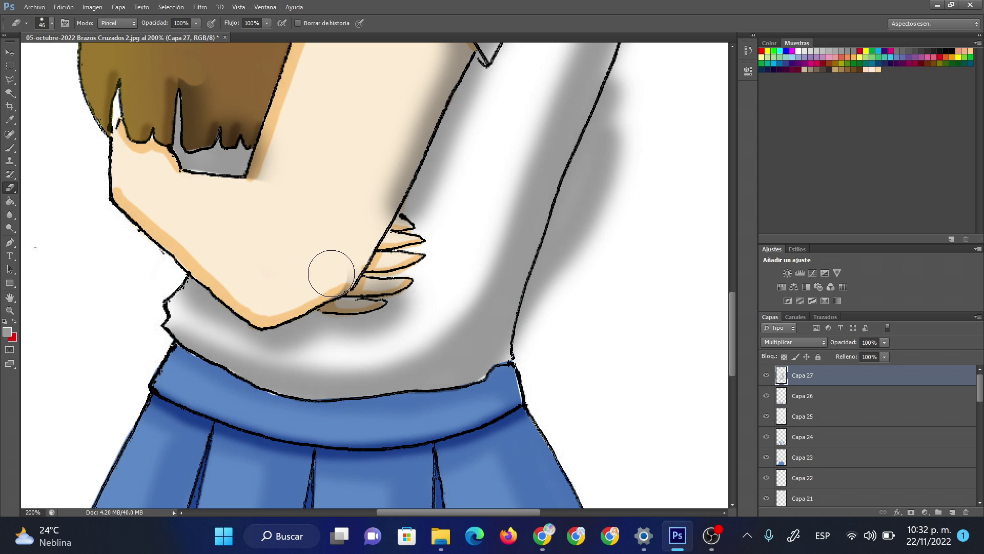
Step: Shrink the eraser to 8 px for detail work
right_click(362, 269)
left_click_drag(393, 291, 360, 302)
left_click(324, 301)
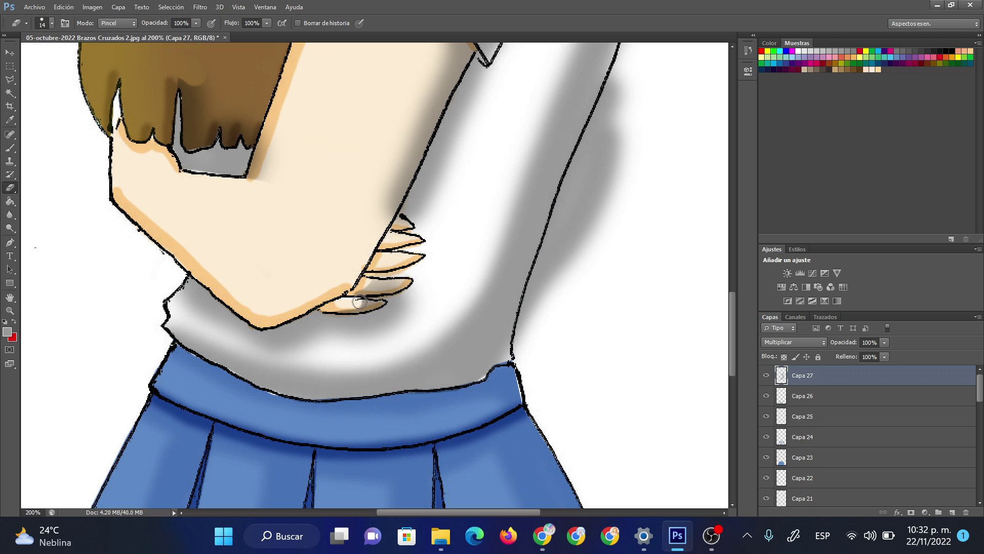
right_click(405, 297)
type("8")
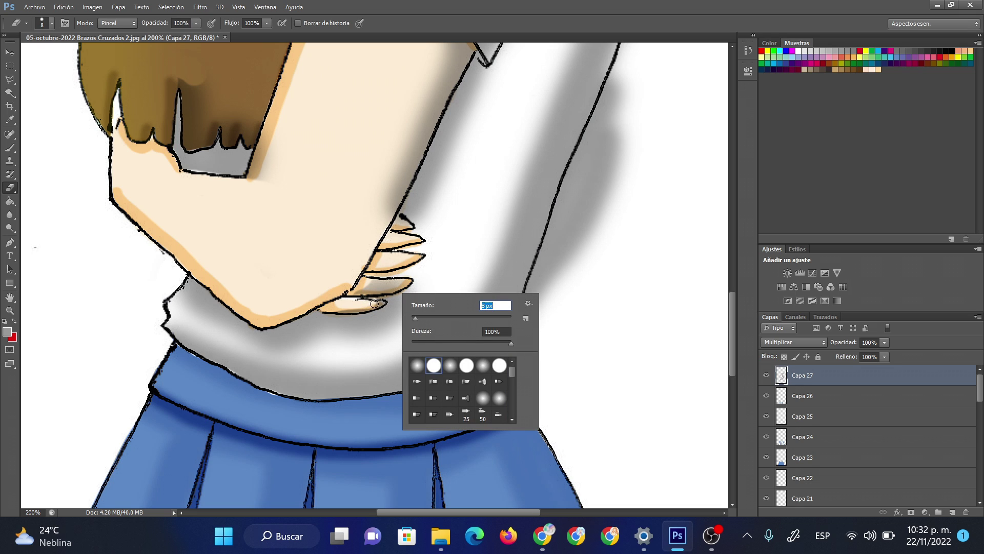
key("Return")
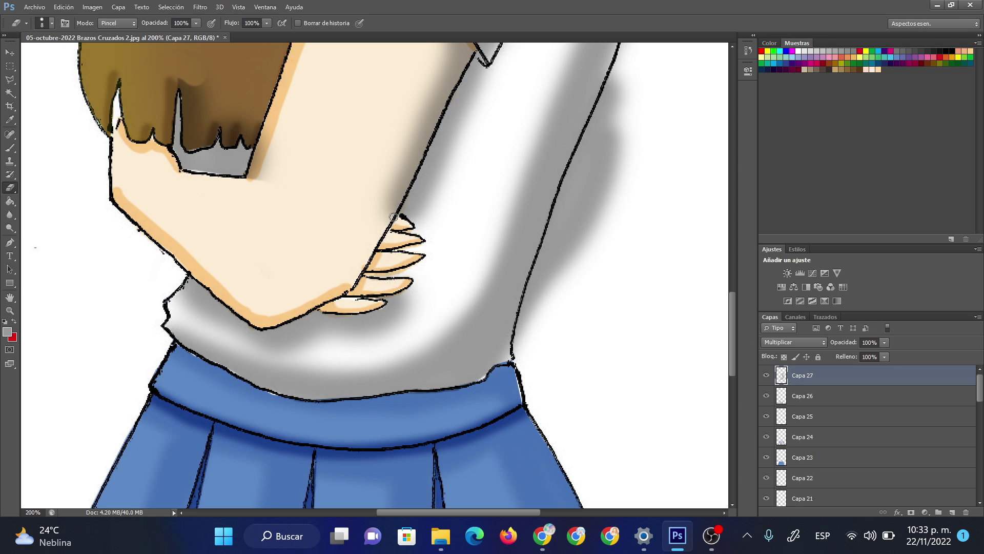
Step: Enlarge the eraser and wipe grey shading outside the arm outline and near the hair edge
right_click(607, 296)
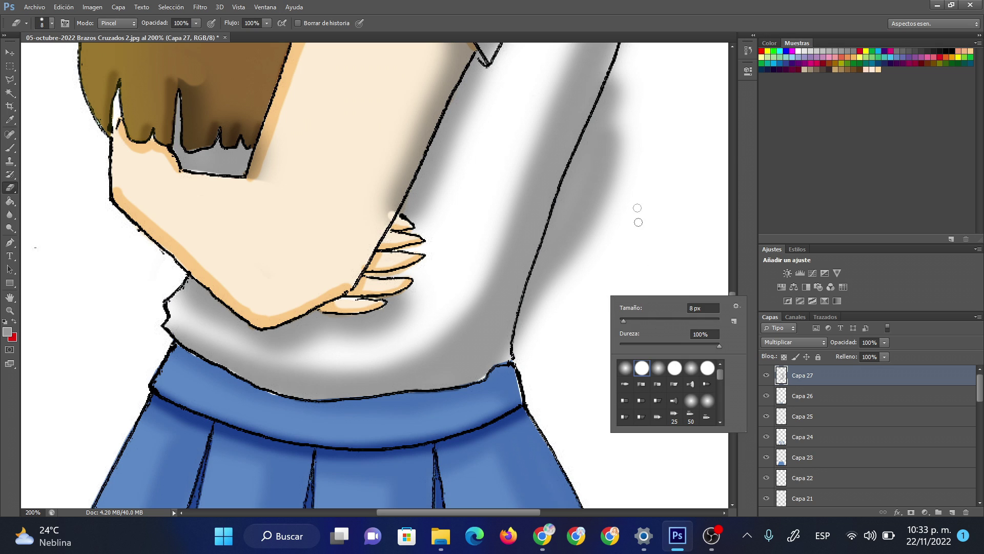
left_click(641, 97)
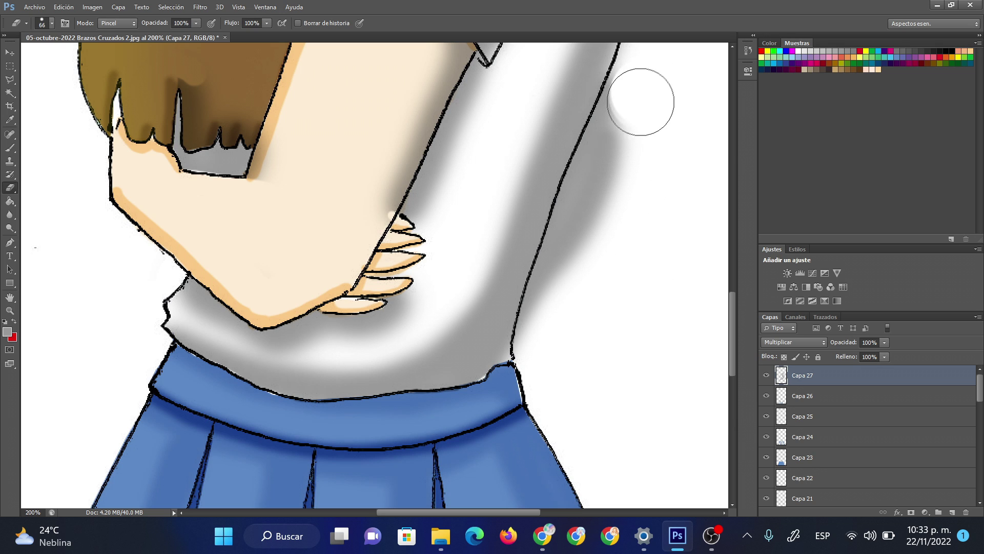
mouse_move(621, 137)
left_mouse_down()
mouse_move(557, 315)
mouse_move(558, 367)
mouse_move(551, 324)
mouse_move(605, 164)
left_mouse_up()
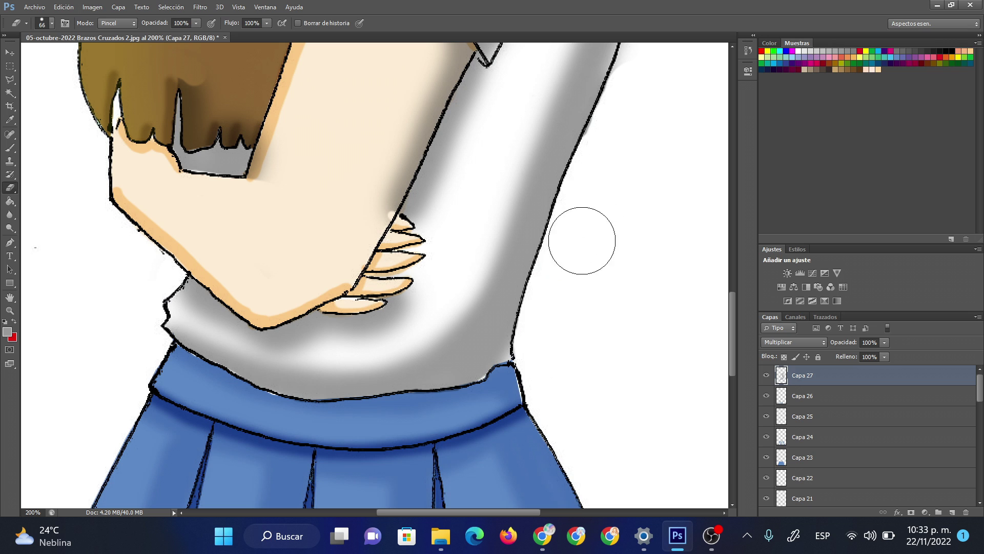
mouse_move(731, 338)
left_mouse_down()
mouse_move(731, 271)
mouse_move(734, 307)
mouse_move(733, 298)
left_mouse_up()
mouse_move(266, 177)
left_mouse_down()
mouse_move(287, 164)
mouse_move(274, 149)
mouse_move(282, 256)
mouse_move(248, 342)
left_mouse_up()
right_click(248, 342)
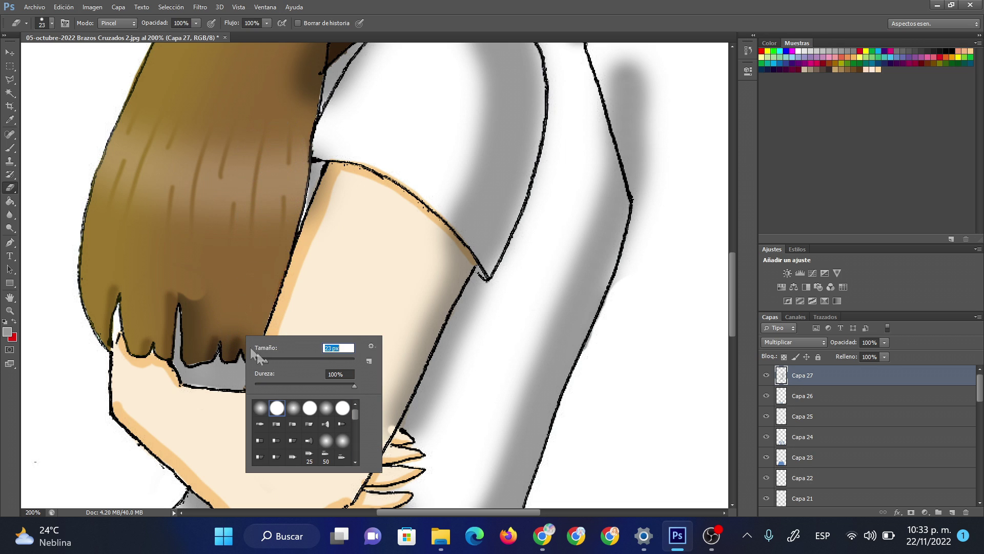
Step: Try a 23 px erase near the hair tips, undo it, and set the eraser to 13 px
type("23")
key("Return")
left_click_drag(189, 297, 195, 348)
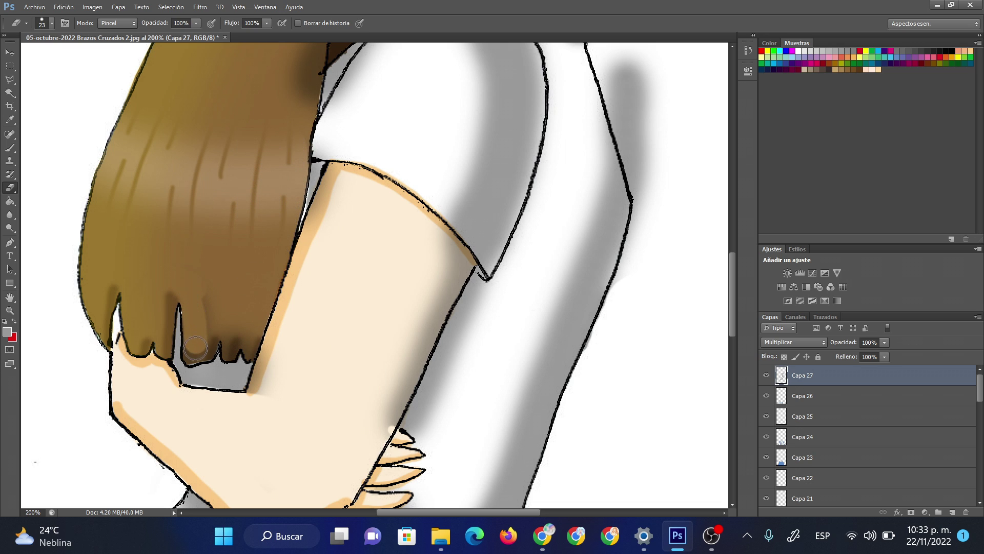
key("ctrl+z")
right_click(226, 322)
type("13")
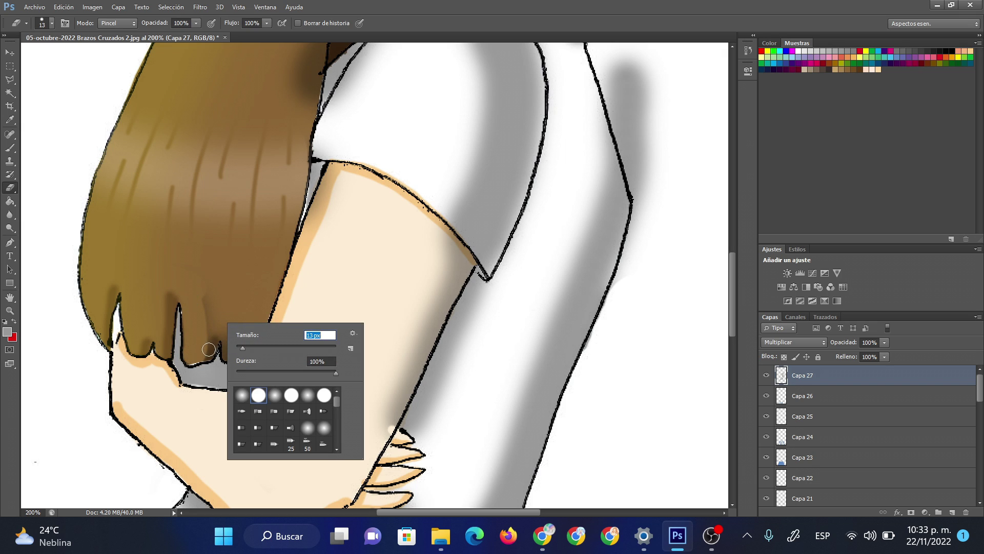
key("Return")
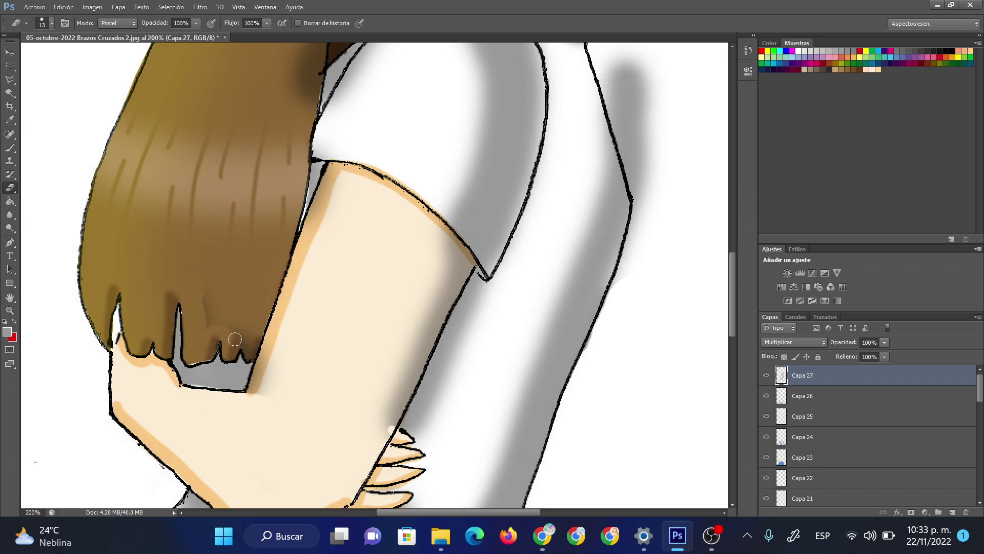
Step: Set the eraser to 36 px and test strokes on the arm edge below the sleeve, undoing each
right_click(257, 335)
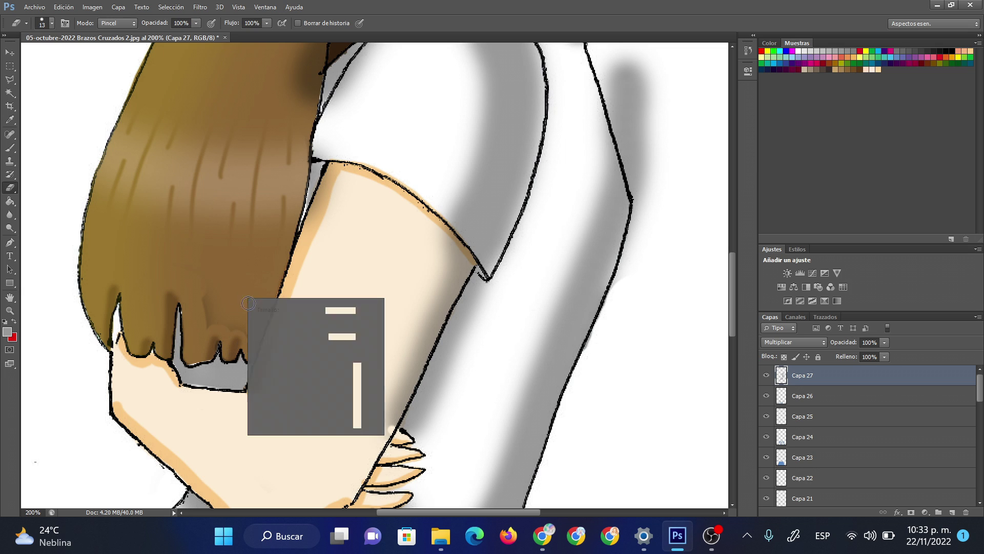
type("36")
key("Return")
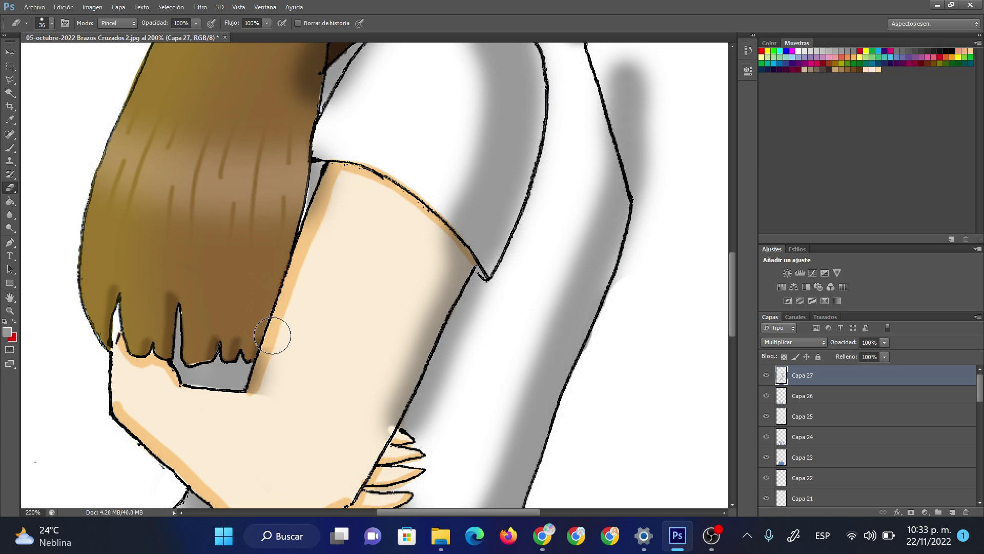
left_click_drag(452, 262, 424, 325)
key("ctrl+z")
mouse_move(415, 301)
left_mouse_down()
mouse_move(415, 235)
mouse_move(457, 261)
mouse_move(430, 301)
left_mouse_up()
key("ctrl+z")
mouse_move(427, 238)
left_mouse_down()
mouse_move(455, 260)
mouse_move(415, 330)
left_mouse_up()
key("ctrl+z")
Step: Erase grey shading along the arm's right edge and beside the sleeve's outer edge
mouse_move(278, 358)
left_mouse_down()
mouse_move(264, 393)
mouse_move(269, 372)
left_mouse_up()
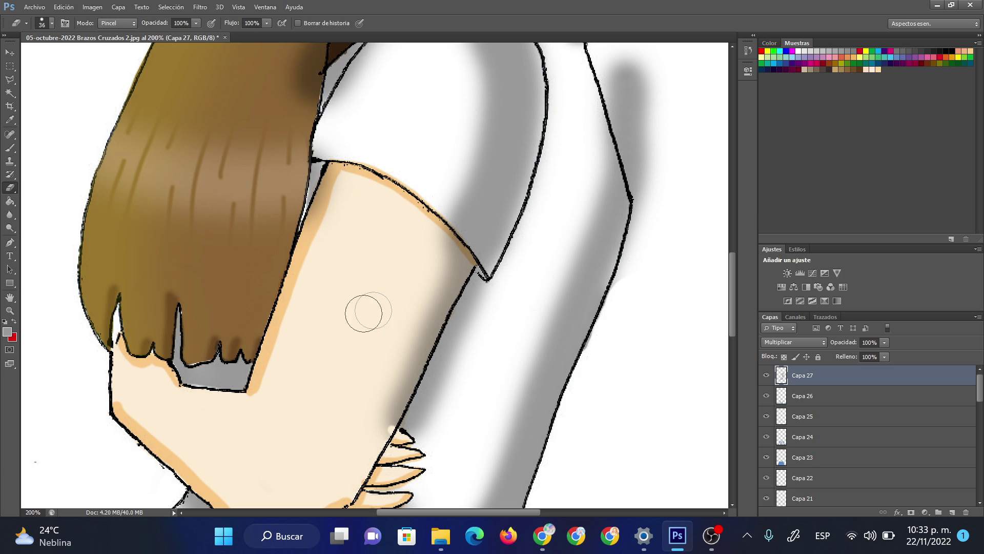
left_click_drag(413, 325, 378, 428)
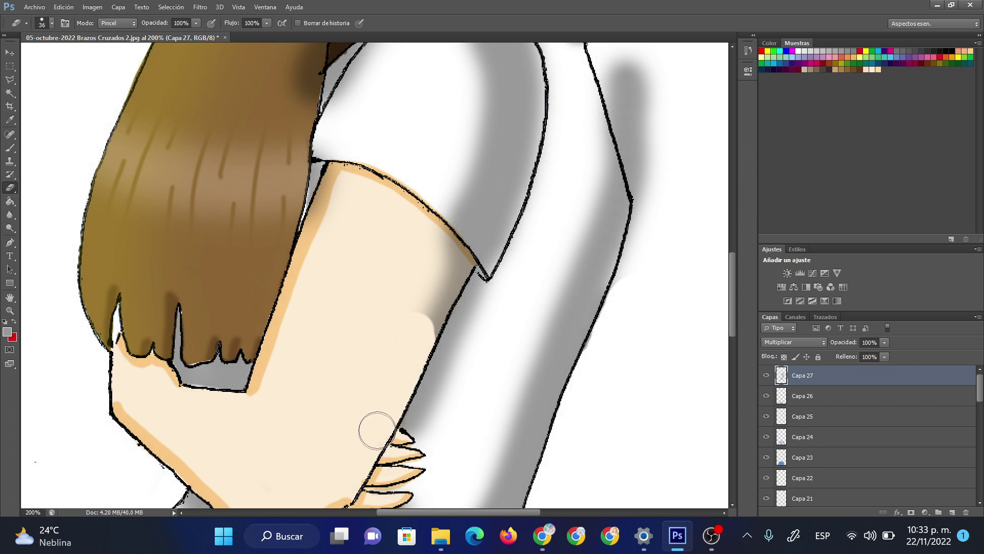
mouse_move(424, 246)
left_mouse_down()
mouse_move(433, 237)
mouse_move(449, 256)
mouse_move(418, 229)
mouse_move(455, 260)
mouse_move(422, 330)
mouse_move(420, 299)
left_mouse_up()
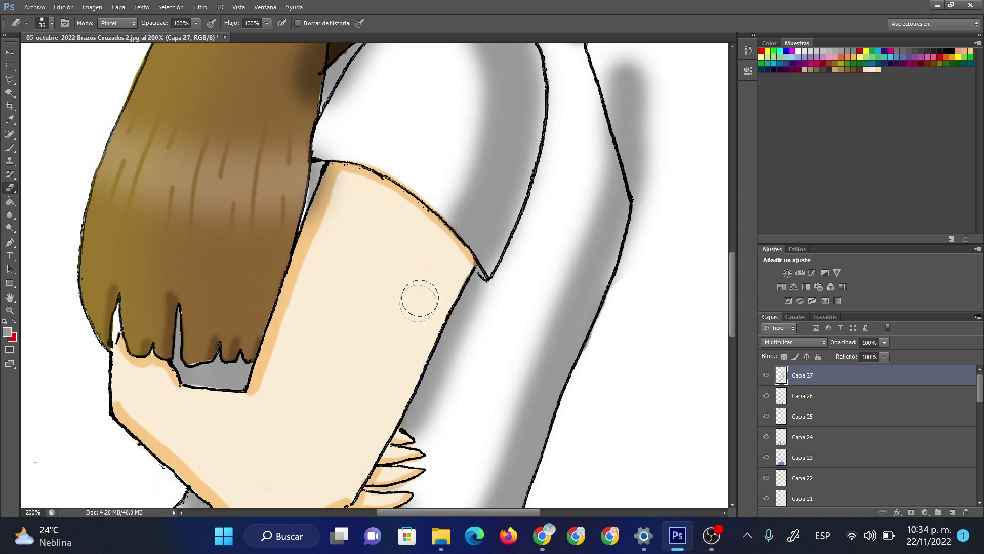
mouse_move(649, 73)
left_mouse_down()
mouse_move(620, 72)
mouse_move(654, 213)
mouse_move(647, 79)
left_mouse_up()
mouse_move(670, 201)
left_mouse_down()
mouse_move(653, 209)
mouse_move(639, 240)
mouse_move(622, 322)
left_mouse_up()
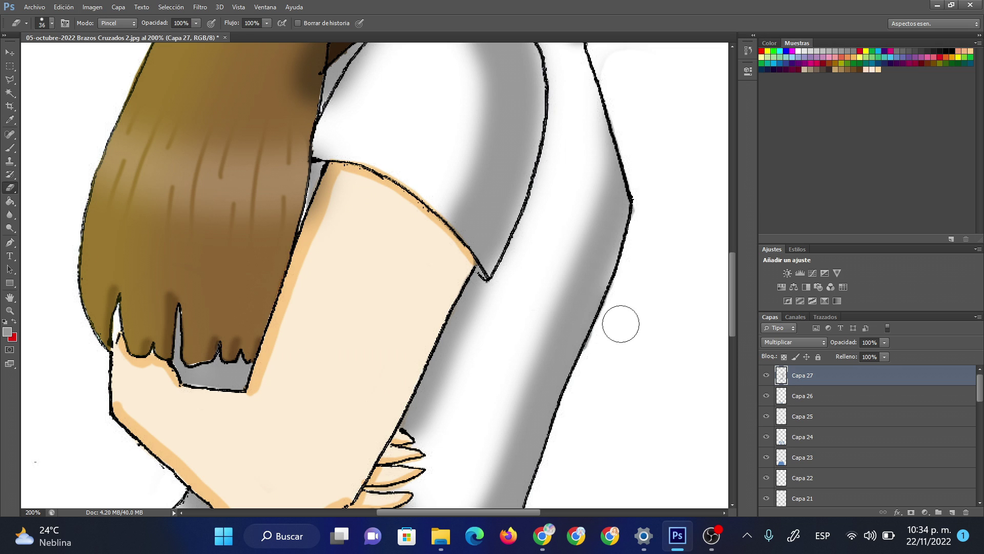
left_click_drag(732, 292, 730, 249)
mouse_move(603, 247)
left_mouse_down()
mouse_move(599, 279)
mouse_move(617, 325)
mouse_move(663, 318)
left_mouse_up()
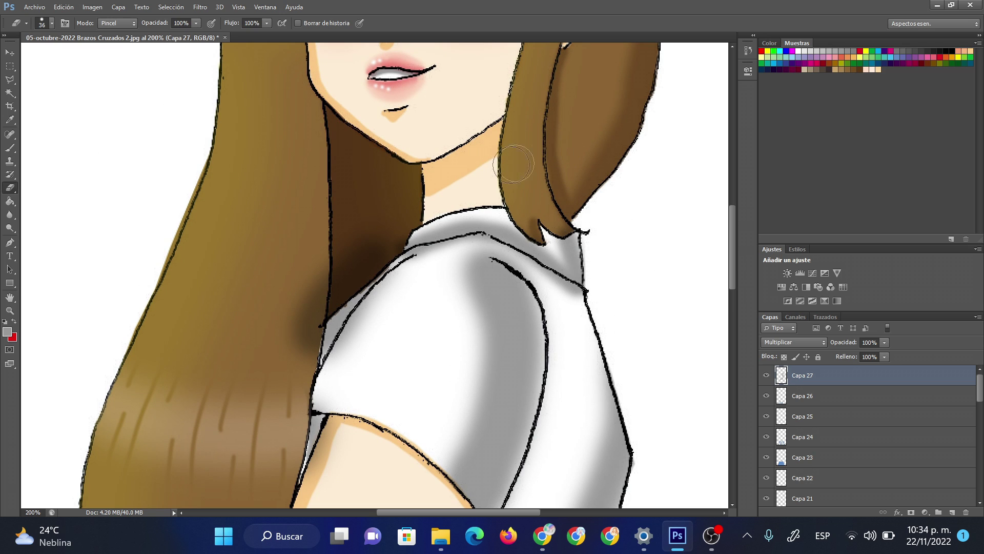
Step: Shrink the eraser to 10 px and lighten the dark hair shadow behind the neck
right_click(563, 218)
left_click_drag(578, 241, 573, 239)
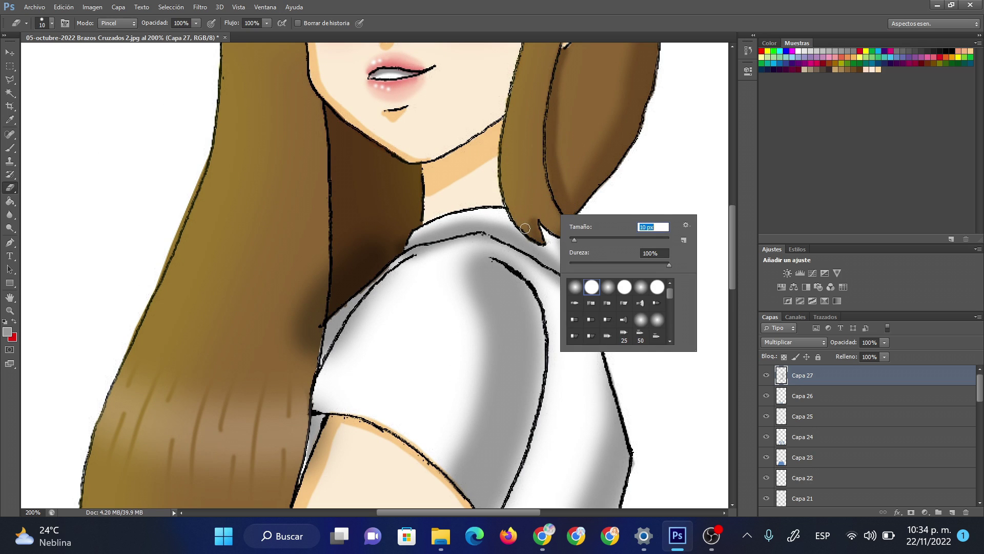
left_click(539, 237)
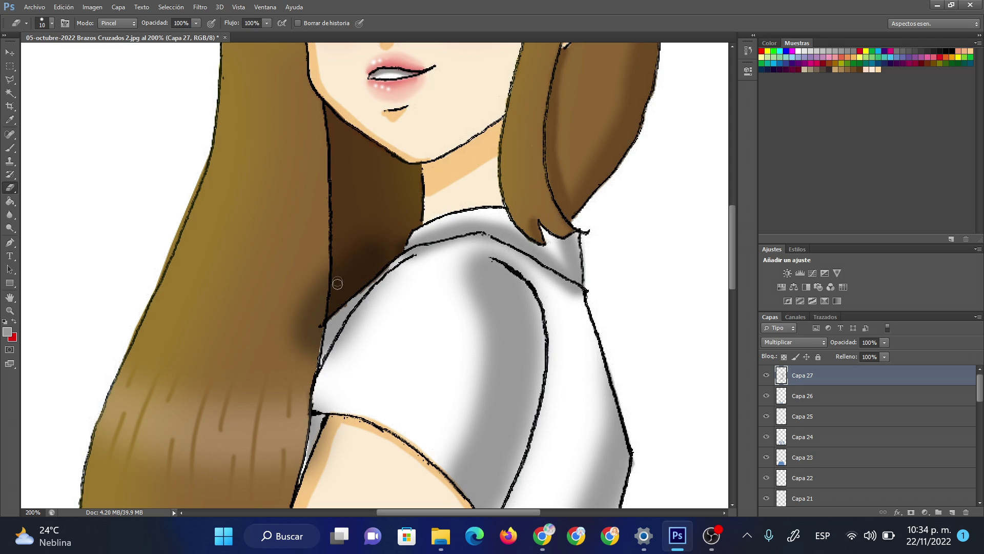
right_click(387, 264)
left_click(343, 160)
left_click_drag(396, 218, 299, 355)
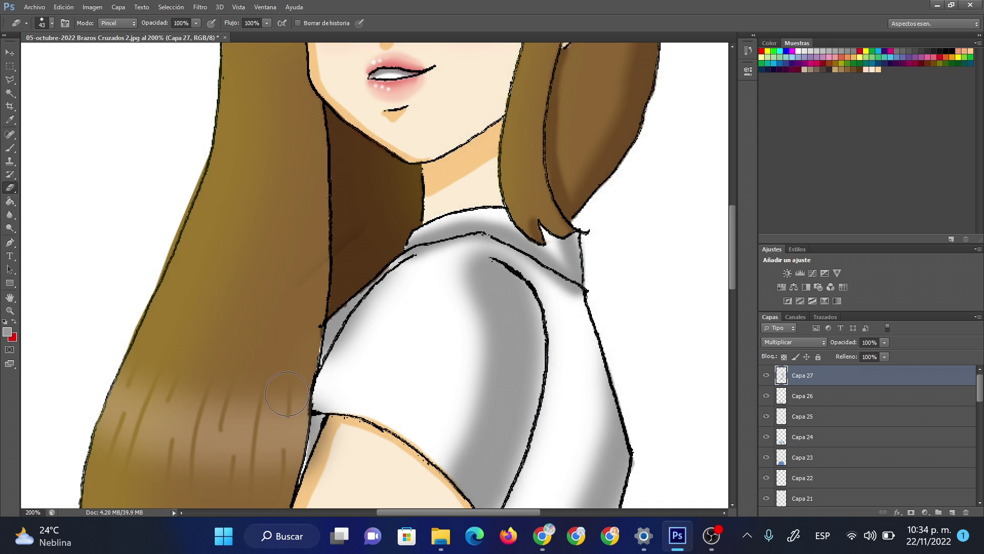
Step: Zoom out in three steps to 50% to show the whole girl, and add empty layer Capa 28
left_click(10, 311)
right_click(465, 198)
left_click(513, 287)
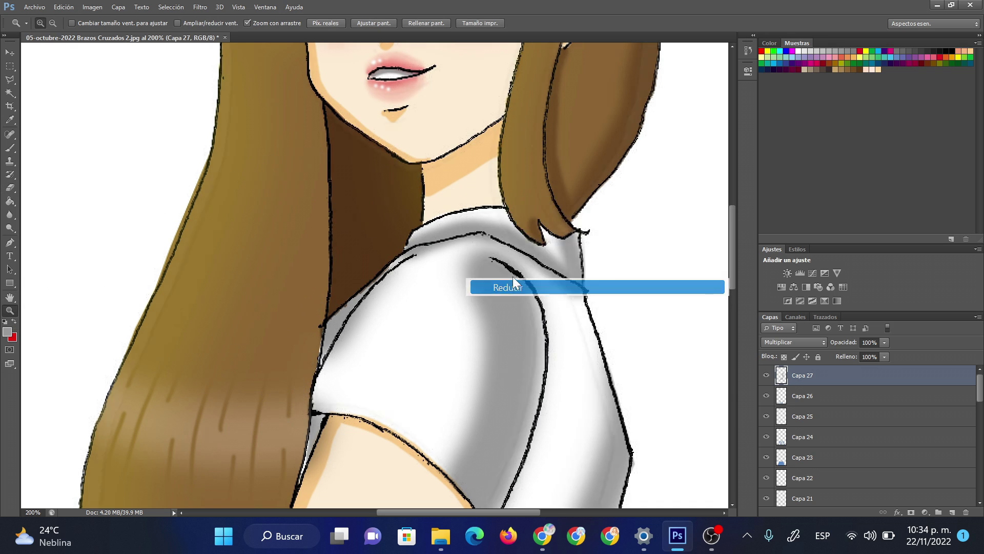
right_click(436, 234)
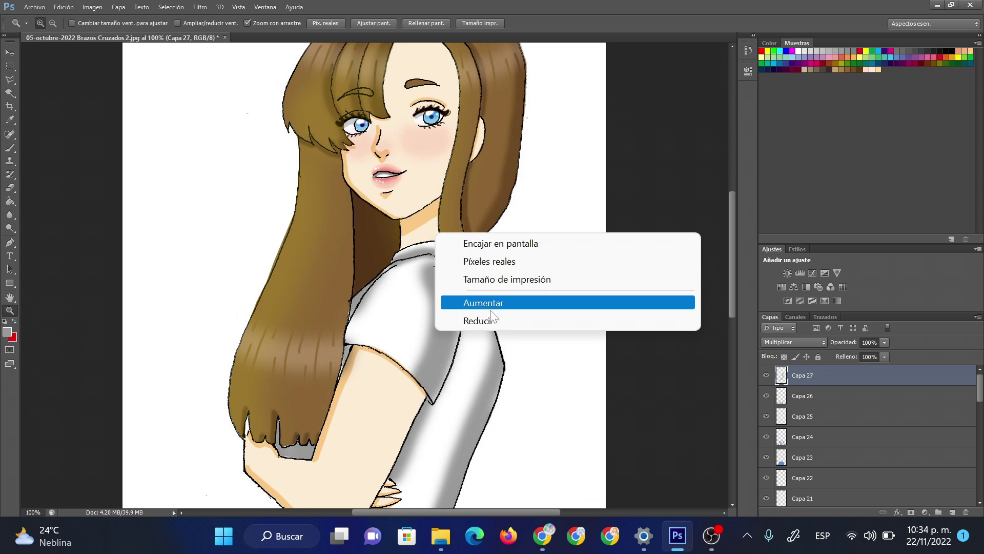
left_click(491, 313)
right_click(475, 310)
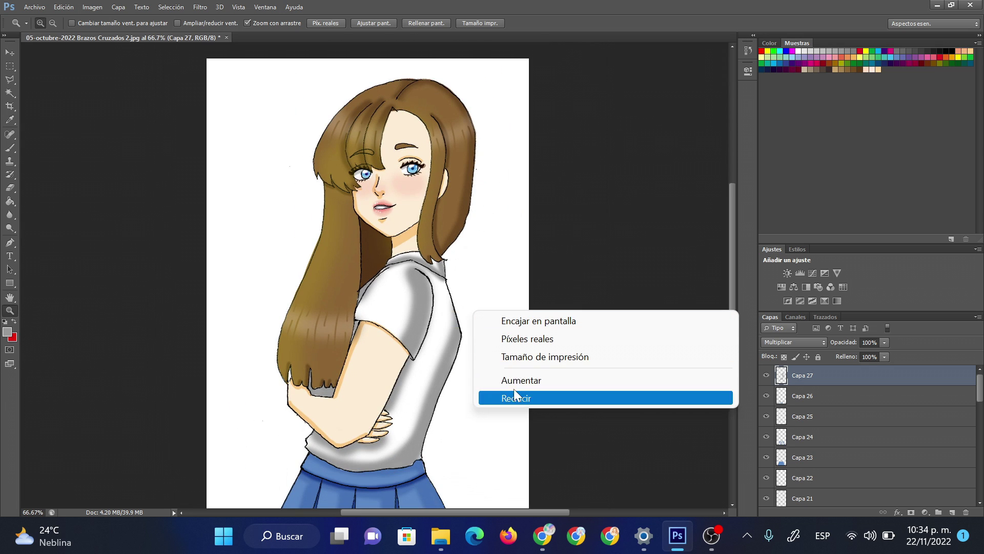
left_click(515, 396)
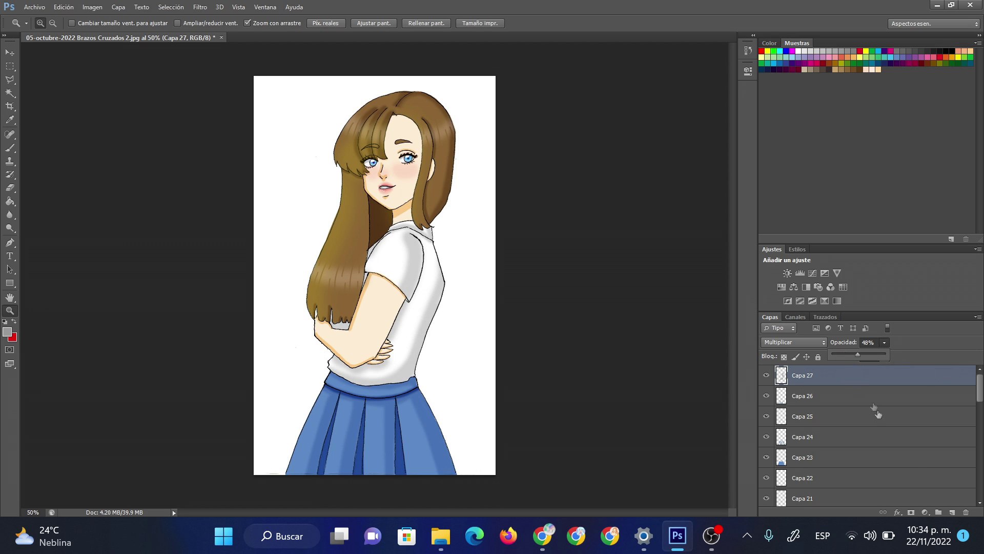
left_click(952, 512)
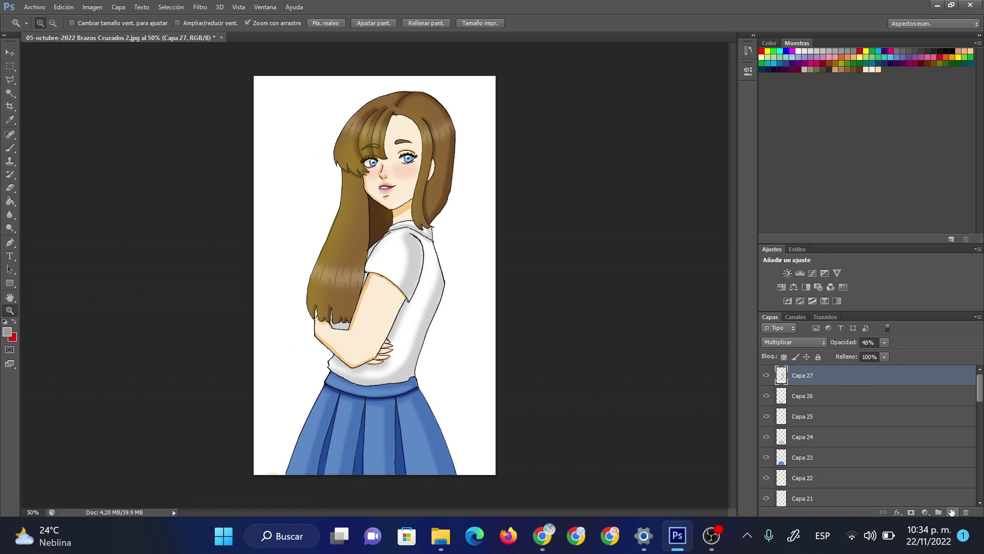
Step: Pick a peach skin colour, save it as a swatch, and set a 68 px size
left_click(880, 68)
left_click(887, 69)
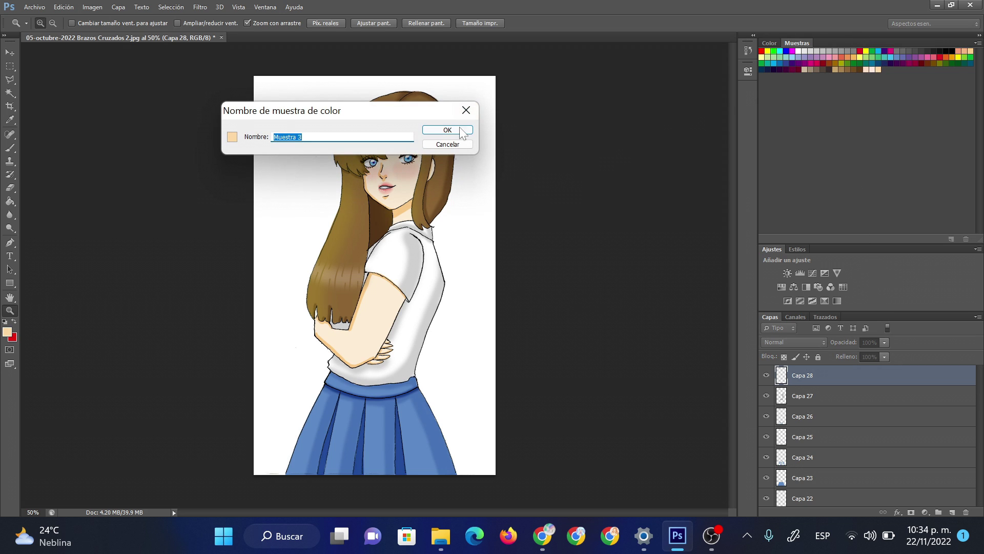
left_click(461, 143)
left_click(10, 187)
right_click(452, 255)
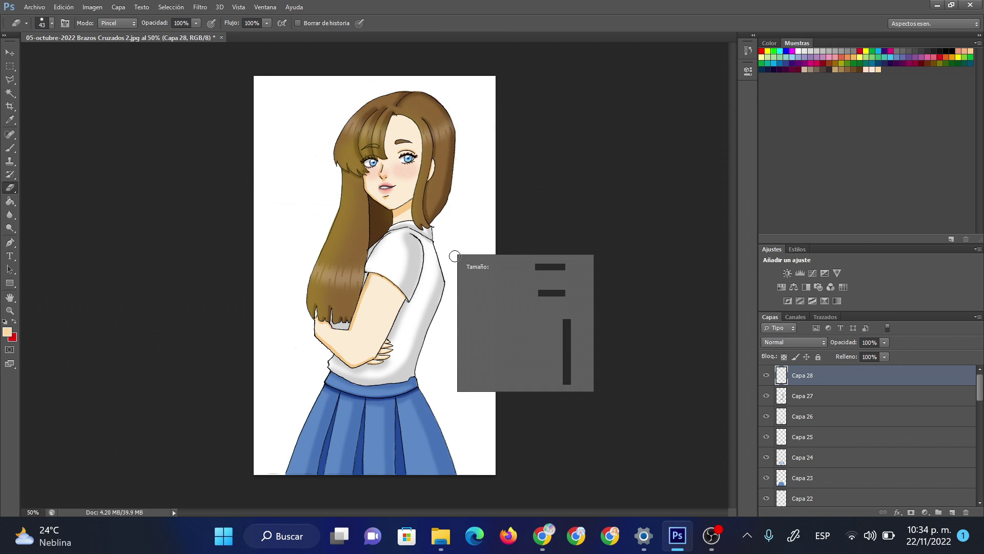
left_click(498, 278)
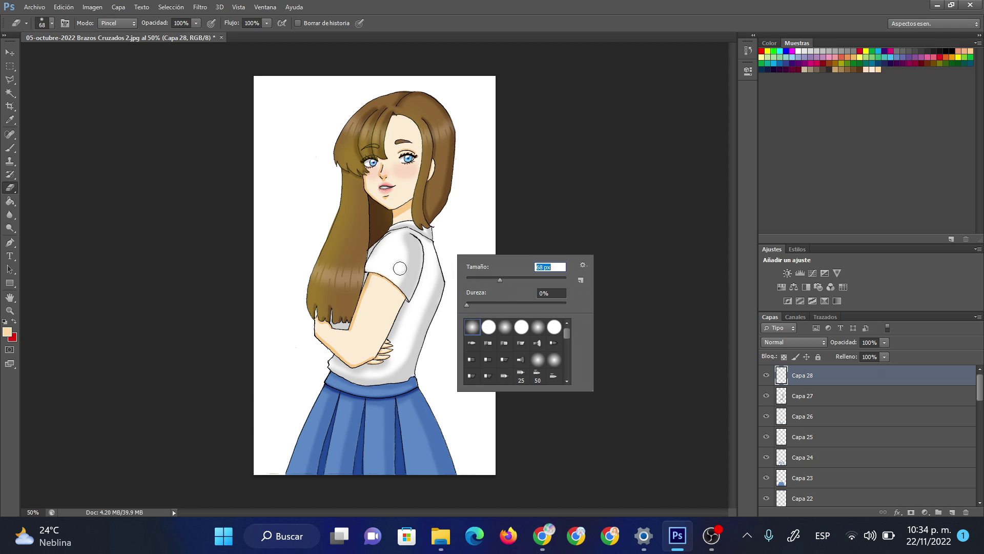
Step: Brush soft peach shading on the shirt shoulder and beside the arm, then lower the layer's opacity
left_click(10, 147)
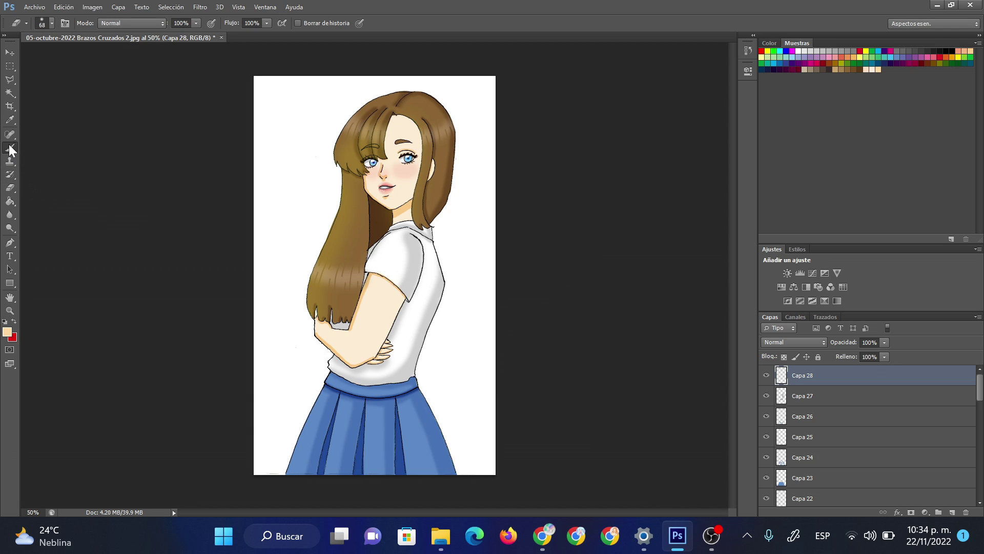
right_click(410, 262)
mouse_move(394, 249)
left_mouse_down()
mouse_move(383, 264)
mouse_move(391, 245)
left_mouse_up()
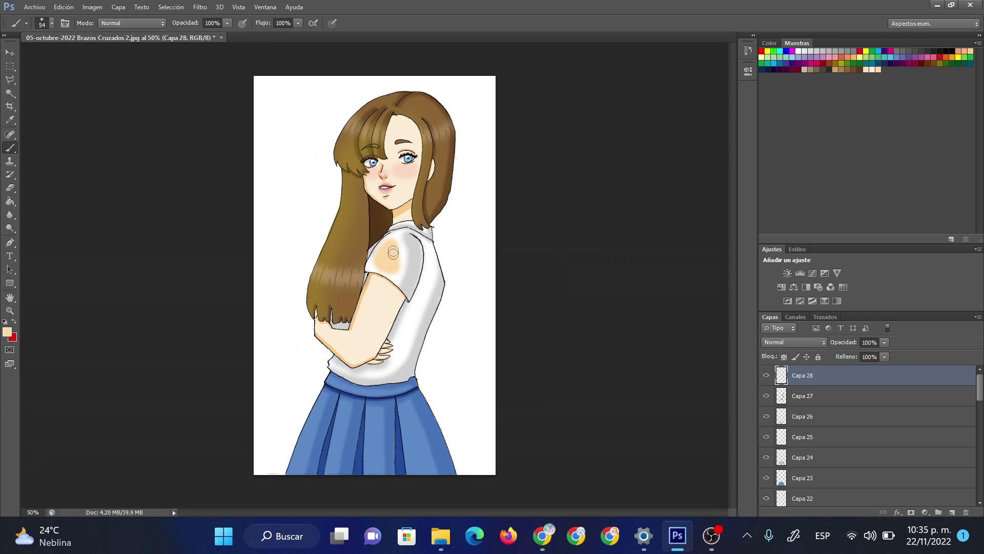
left_click_drag(402, 345, 398, 343)
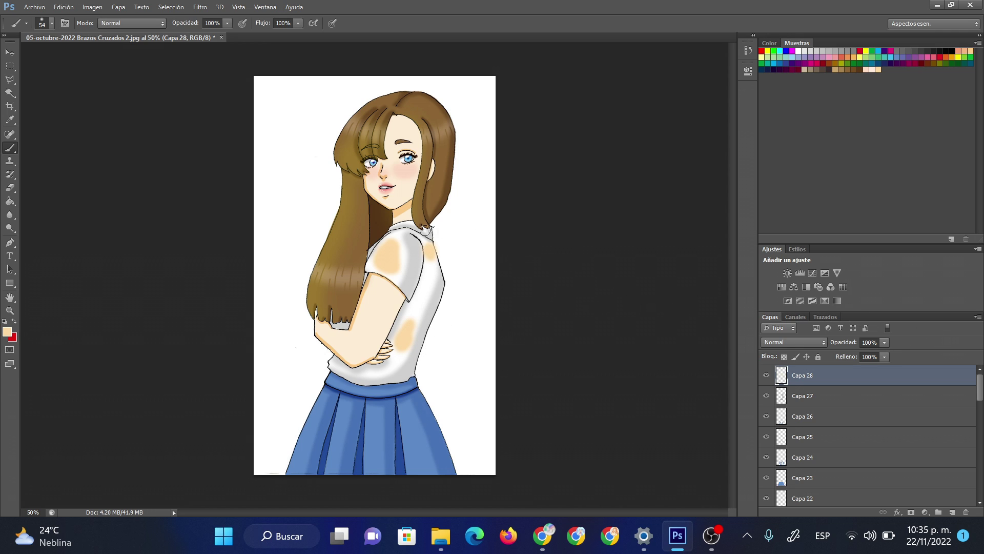
left_click_drag(885, 354, 859, 355)
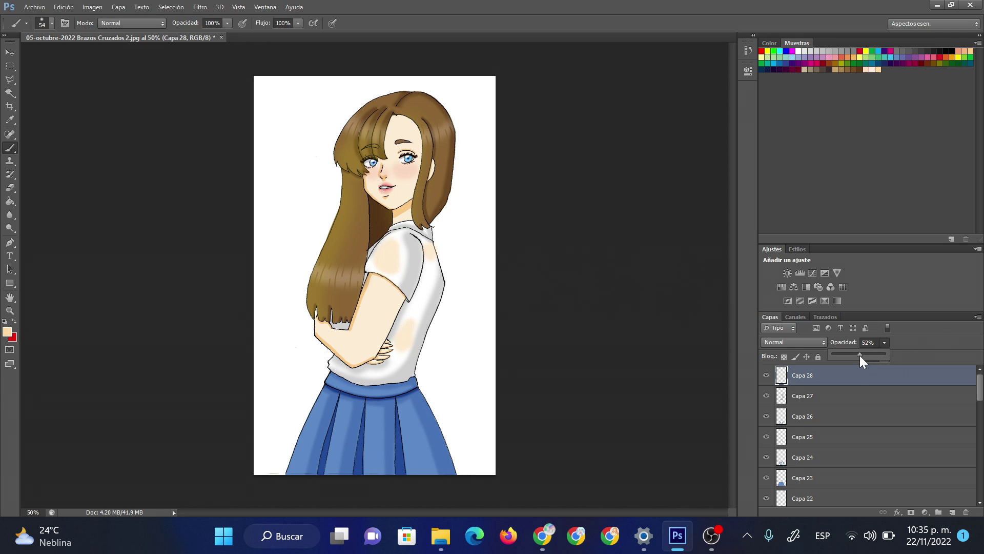